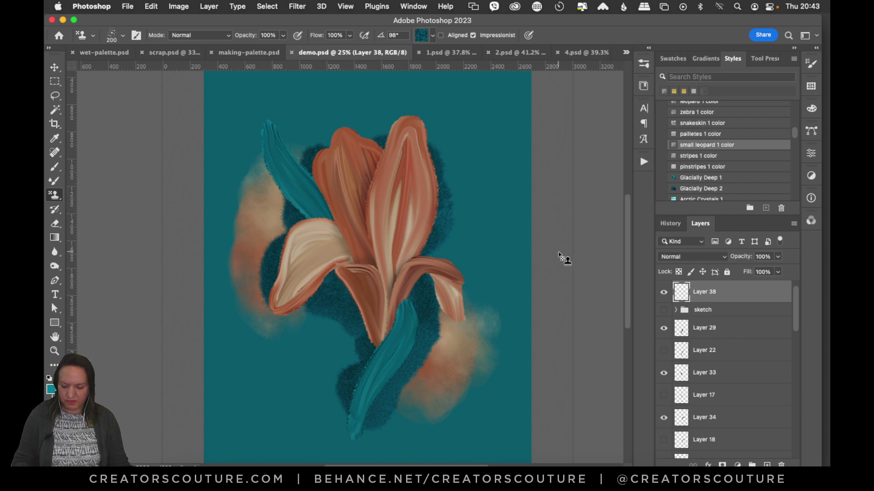
Step: Examine the flower painting in demo.psd at full-page view and at a closer zoom
{"action": "key", "text": "super+1"}
{"action": "key", "text": "super+0"}
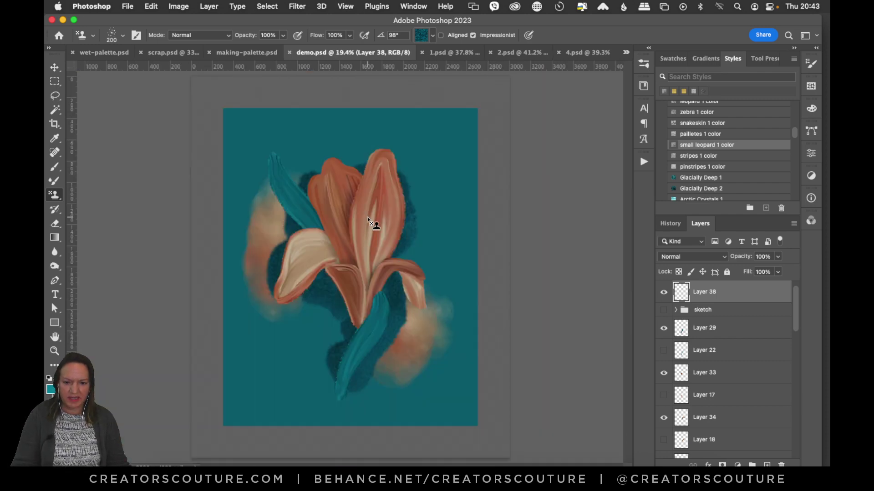
{"action": "left_click", "coordinate": [54, 351]}
{"action": "left_click_drag", "start_coordinate": [351, 217], "coordinate": [396, 191]}
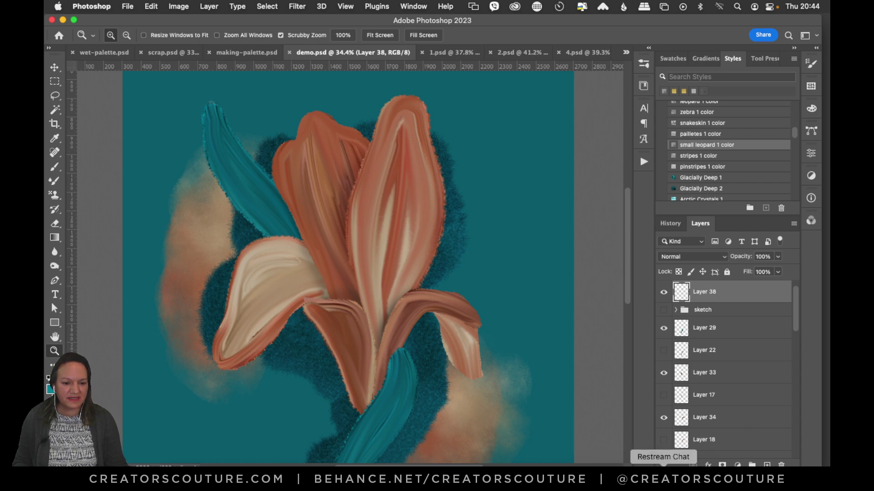
{"action": "left_click", "coordinate": [663, 473]}
{"action": "mouse_move", "coordinate": [758, 467]}
{"action": "left_mouse_down"}
{"action": "mouse_move", "coordinate": [764, 441]}
{"action": "mouse_move", "coordinate": [764, 465]}
{"action": "left_mouse_up"}
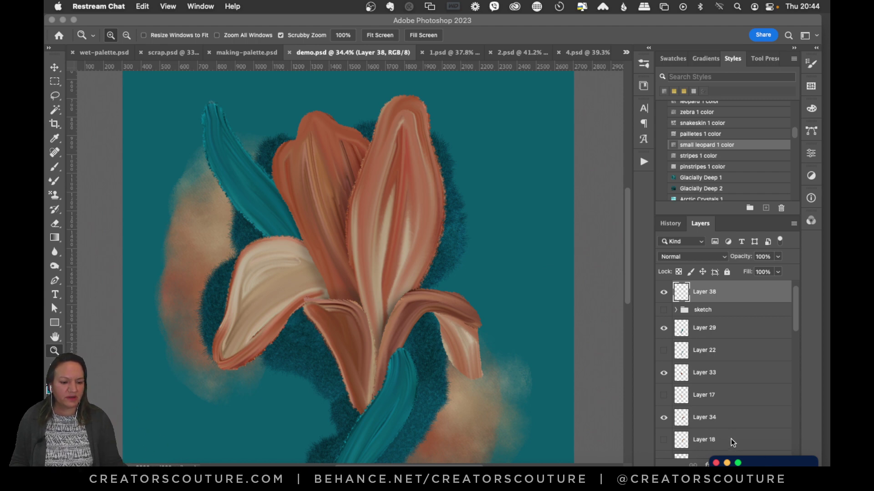
{"action": "left_click", "coordinate": [353, 20]}
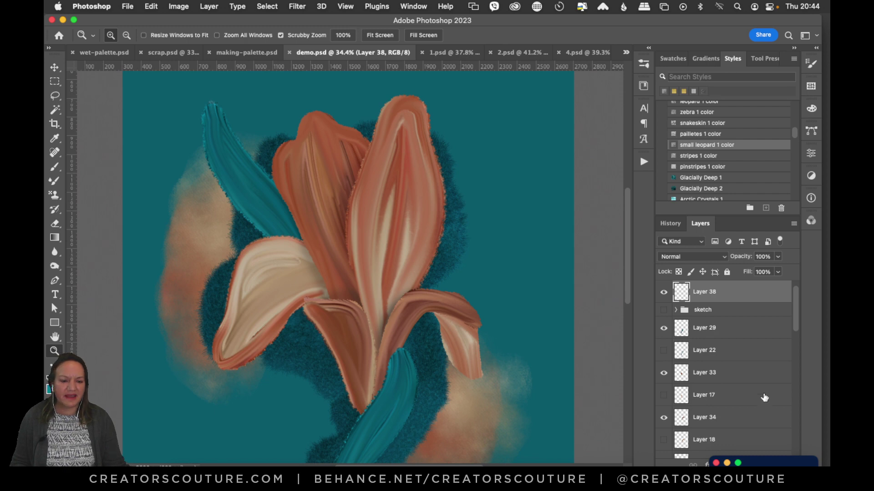
{"action": "left_click", "coordinate": [784, 463]}
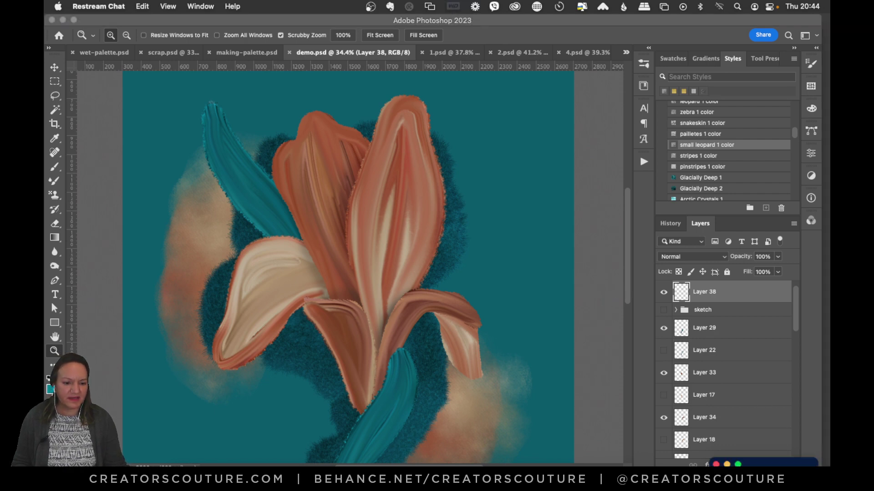
{"action": "left_click", "coordinate": [727, 464]}
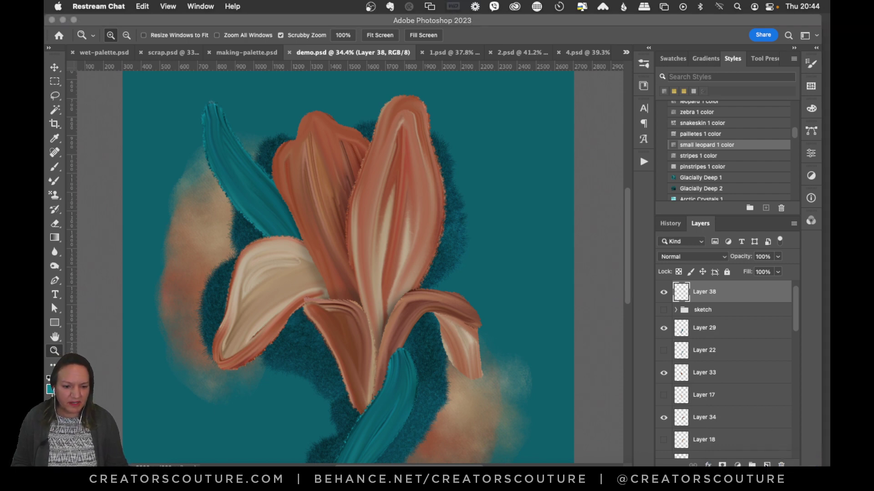
Step: Bring up making-palette.psd and examine the colours in the photo of the teal shoes and floral bag
{"action": "left_click", "coordinate": [242, 53]}
{"action": "left_click", "coordinate": [250, 51]}
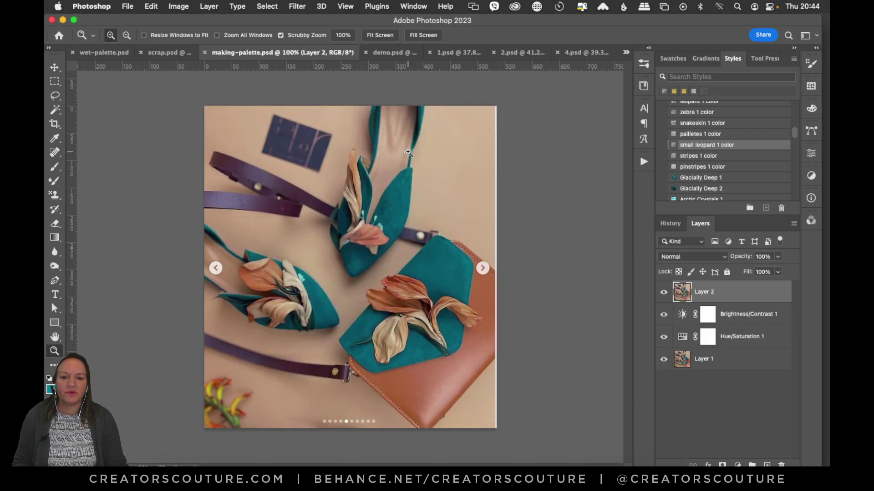
{"action": "left_click_drag", "start_coordinate": [340, 253], "coordinate": [364, 236]}
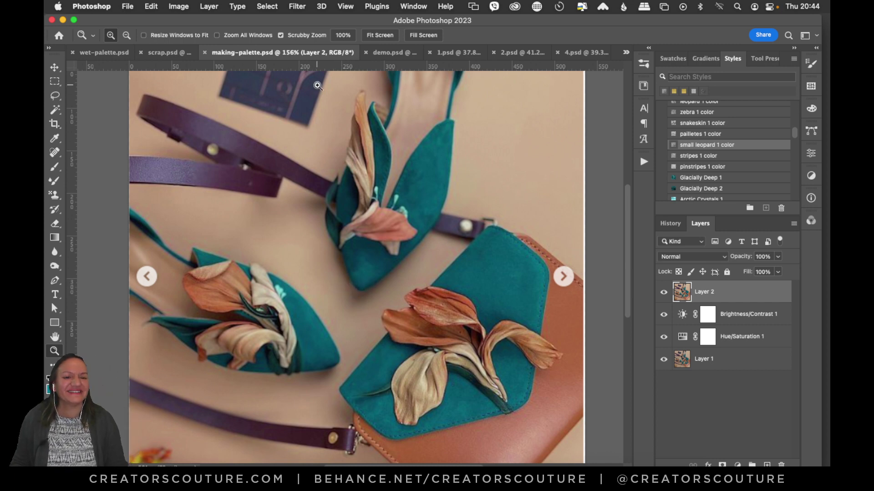
{"action": "mouse_move", "coordinate": [359, 197]}
{"action": "left_mouse_down"}
{"action": "mouse_move", "coordinate": [350, 211]}
{"action": "mouse_move", "coordinate": [349, 200]}
{"action": "left_mouse_up"}
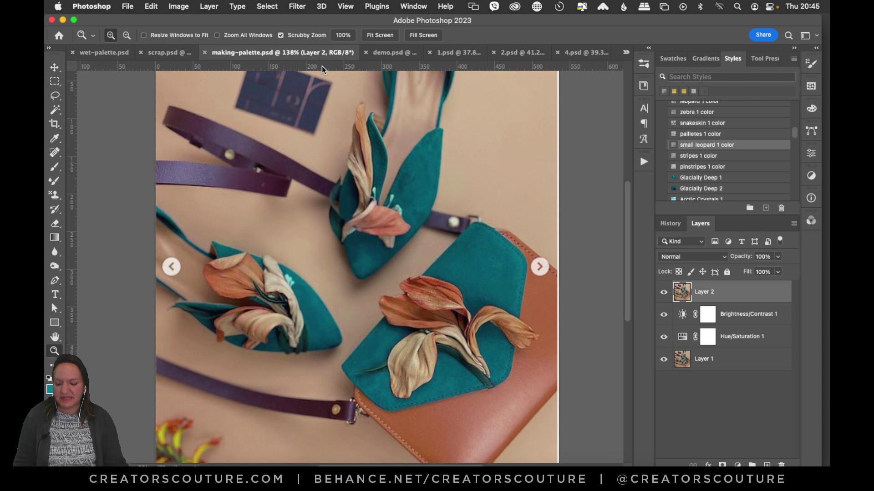
Step: Go back to demo.psd and compare the flower painting's colours with the palette reference photo
{"action": "left_click", "coordinate": [390, 53]}
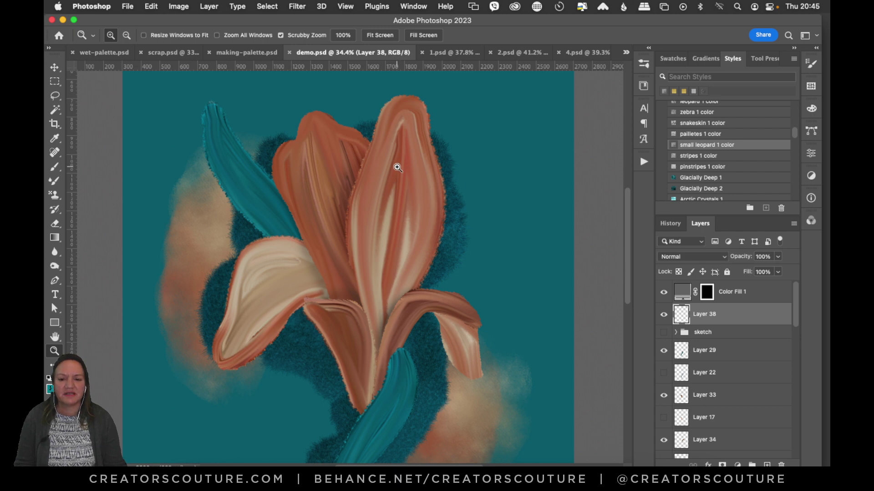
{"action": "mouse_move", "coordinate": [395, 177]}
{"action": "left_mouse_down"}
{"action": "mouse_move", "coordinate": [389, 189]}
{"action": "mouse_move", "coordinate": [392, 178]}
{"action": "left_mouse_up"}
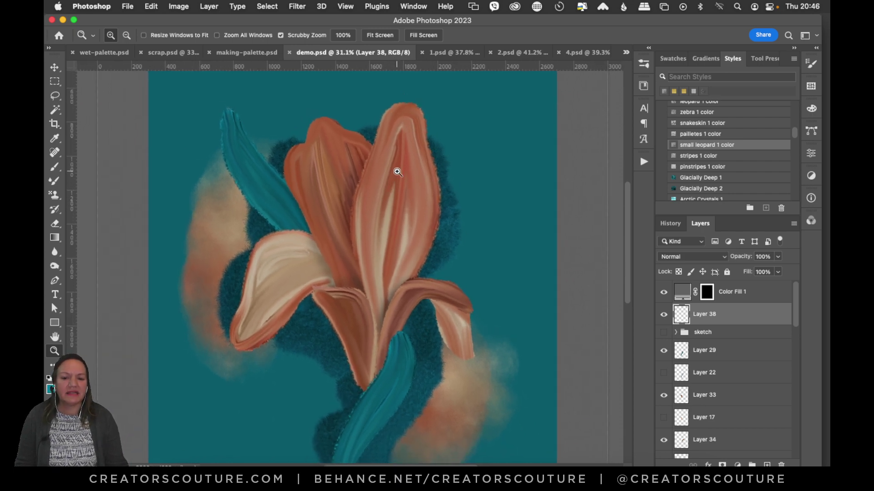
{"action": "left_click", "coordinate": [246, 53]}
{"action": "left_click", "coordinate": [380, 54]}
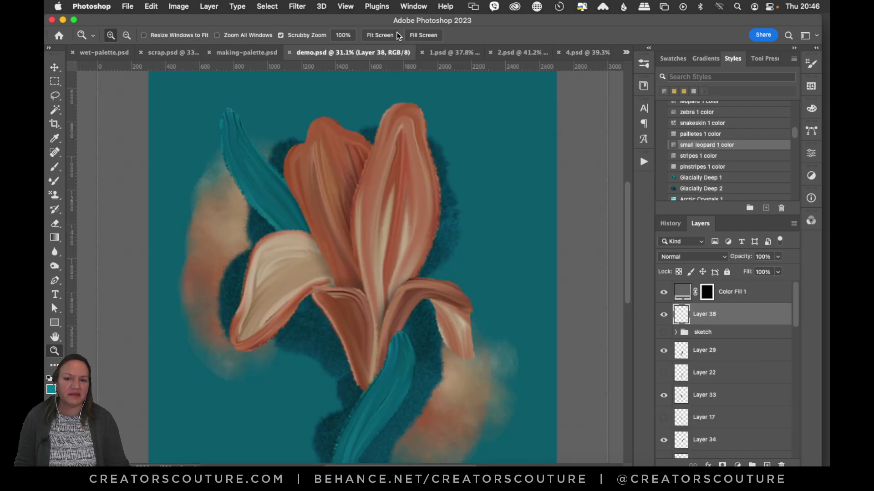
Step: Bring up 1.psd and examine the textured circles on the teal and rust gradient background
{"action": "left_click", "coordinate": [446, 53]}
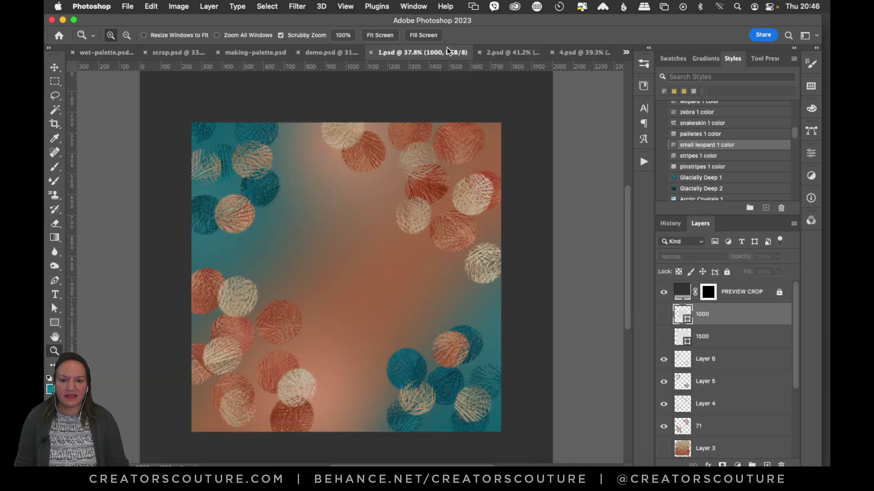
{"action": "left_click_drag", "start_coordinate": [363, 206], "coordinate": [375, 201]}
{"action": "left_click_drag", "start_coordinate": [470, 228], "coordinate": [467, 229]}
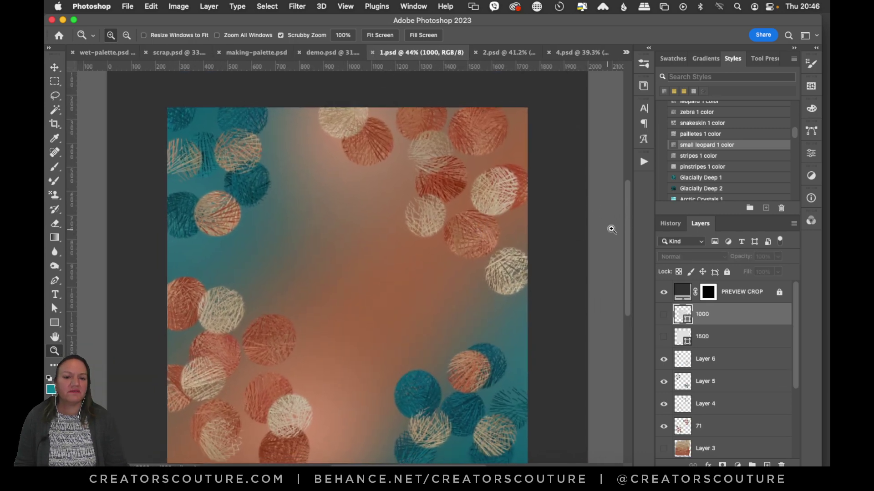
{"action": "mouse_move", "coordinate": [627, 212]}
{"action": "left_mouse_down"}
{"action": "mouse_move", "coordinate": [623, 232]}
{"action": "mouse_move", "coordinate": [629, 224]}
{"action": "left_mouse_up"}
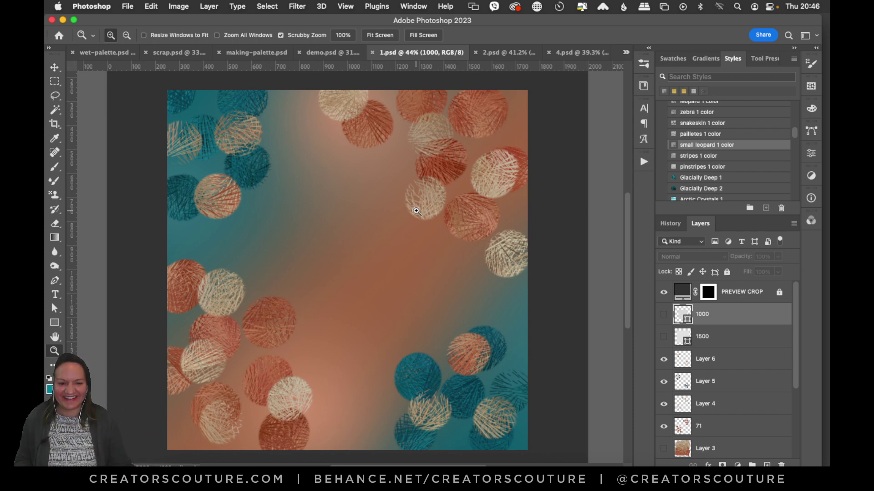
{"action": "left_click", "coordinate": [54, 68]}
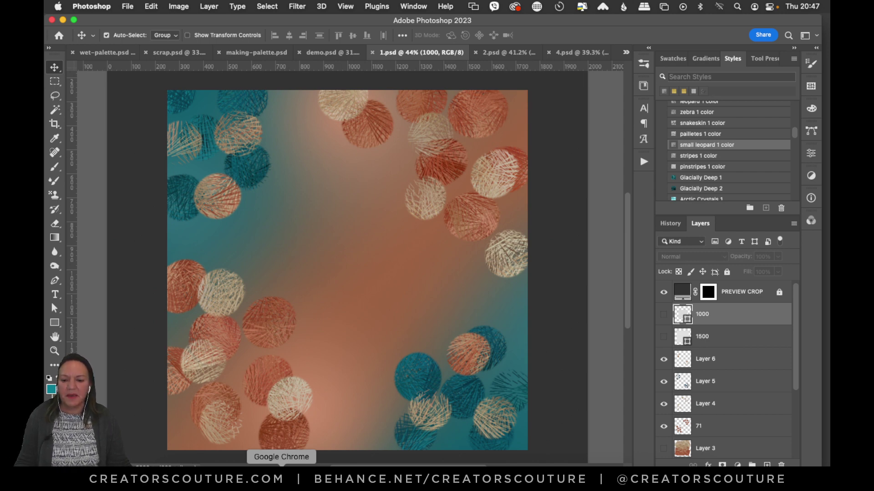
Step: Switch to Google Chrome and browse the Pinterest results for abstract art
{"action": "left_click", "coordinate": [282, 473]}
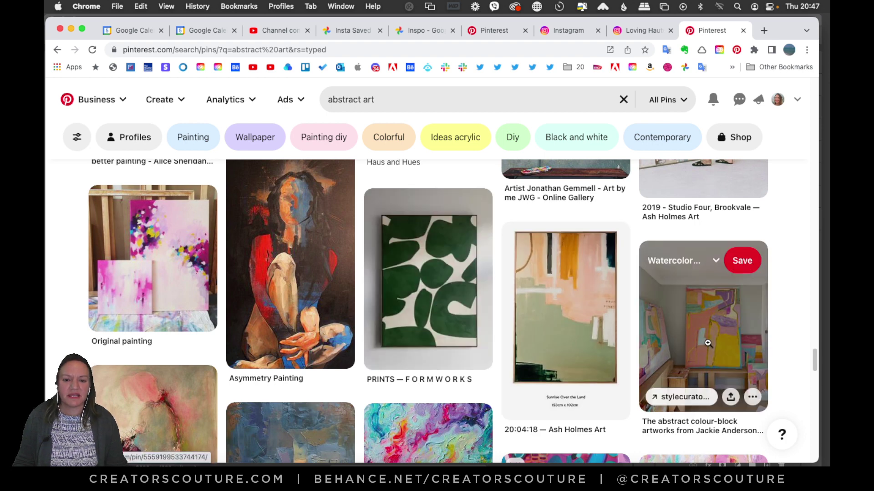
{"action": "scroll", "coordinate": [778, 253], "scroll_direction": "down", "scroll_amount": 3}
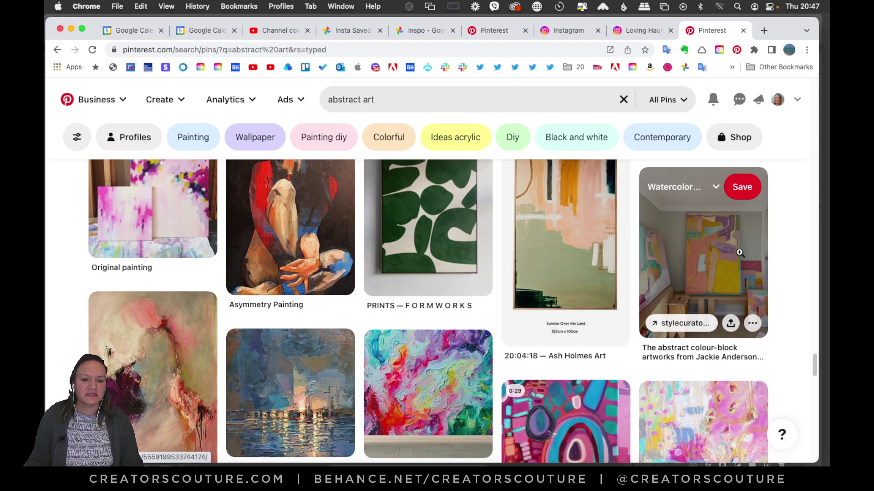
{"action": "scroll", "coordinate": [738, 253], "scroll_direction": "down", "scroll_amount": 9}
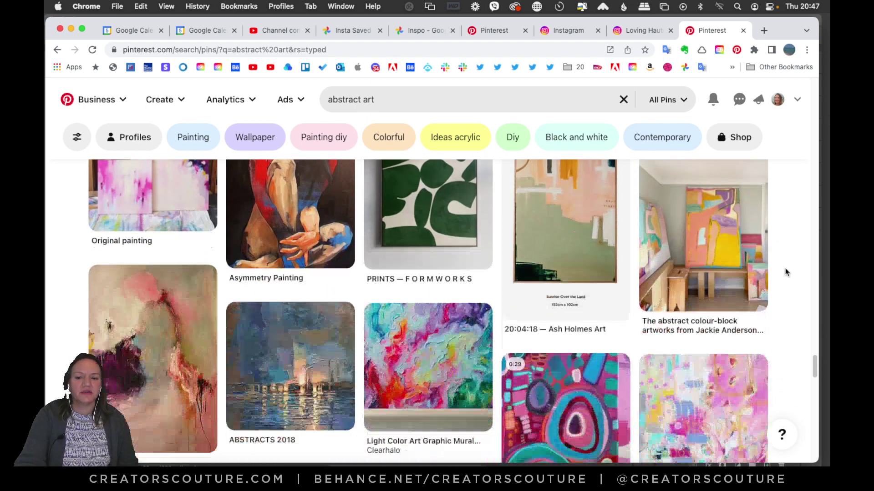
{"action": "scroll", "coordinate": [781, 270], "scroll_direction": "down", "scroll_amount": 4}
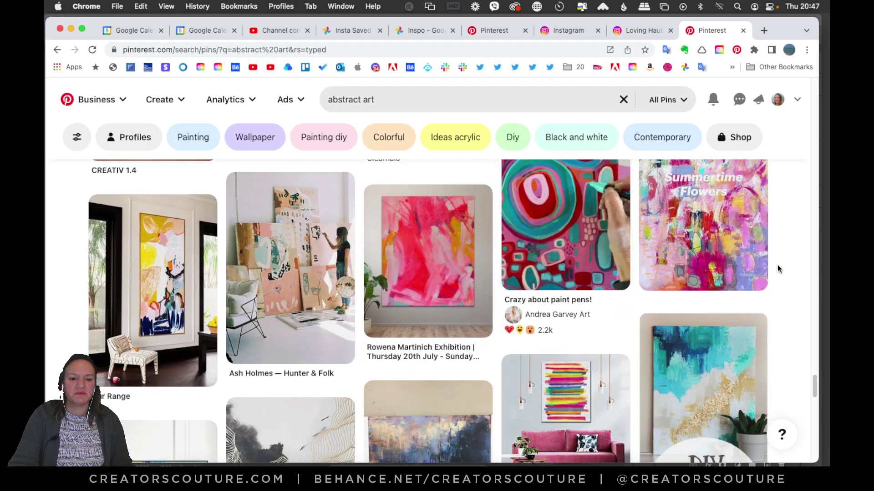
{"action": "scroll", "coordinate": [777, 266], "scroll_direction": "down", "scroll_amount": 2}
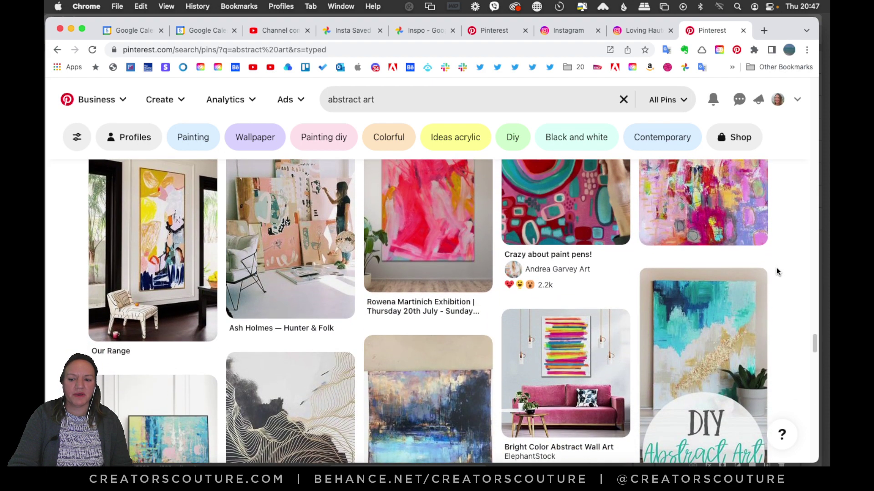
{"action": "scroll", "coordinate": [776, 267], "scroll_direction": "up", "scroll_amount": 20}
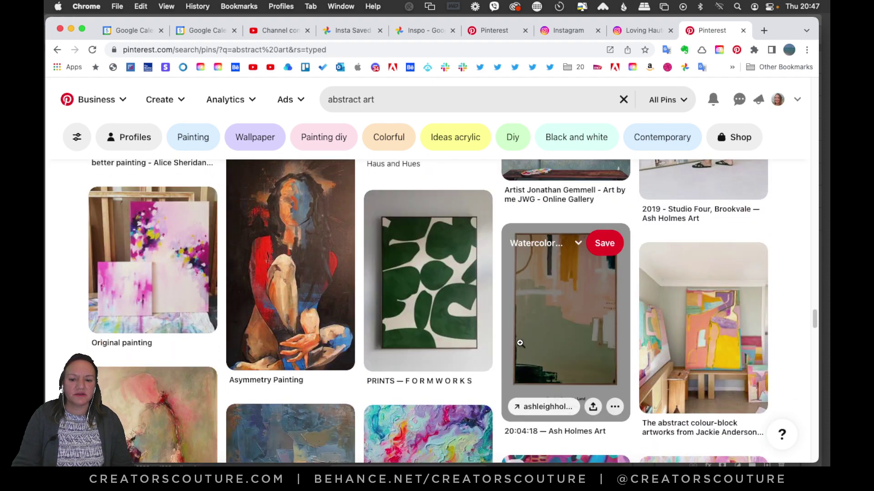
Step: View the FORMWORKS print pin with green organic shapes, return to the results and minimize the browser window
{"action": "left_click", "coordinate": [442, 288]}
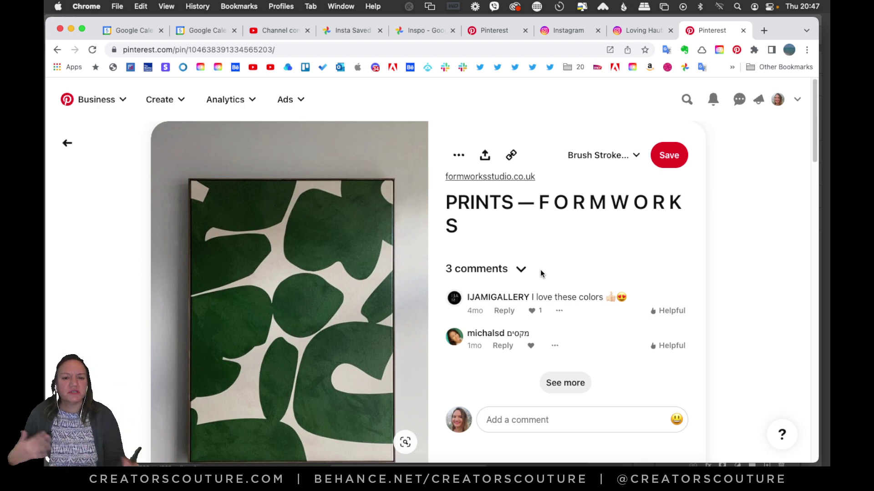
{"action": "left_click", "coordinate": [67, 143]}
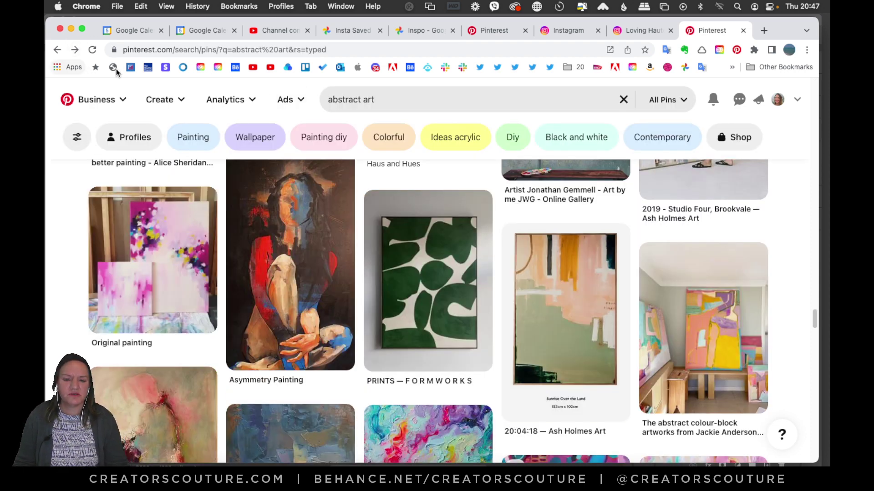
{"action": "left_click", "coordinate": [71, 29]}
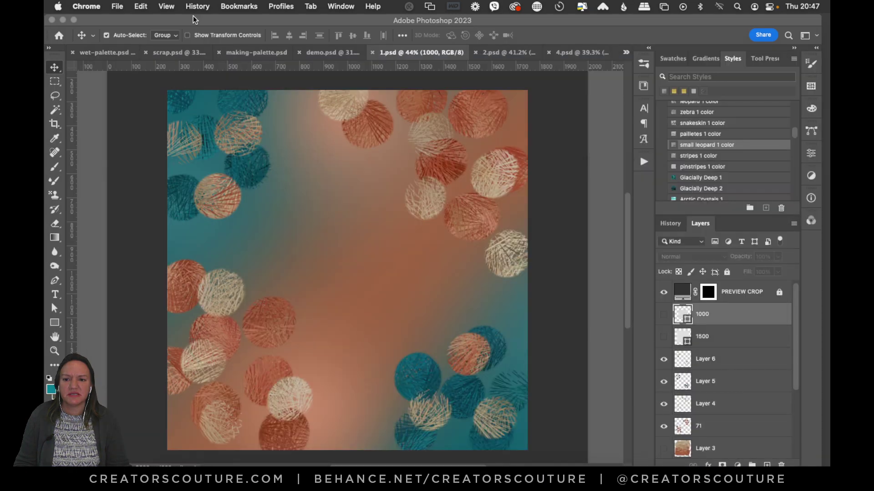
Step: Hide Layer 6, Layer 5, Layer 4, 71, Layer 7 and Color Fill 1 copy in 1.psd
{"action": "left_click", "coordinate": [664, 362]}
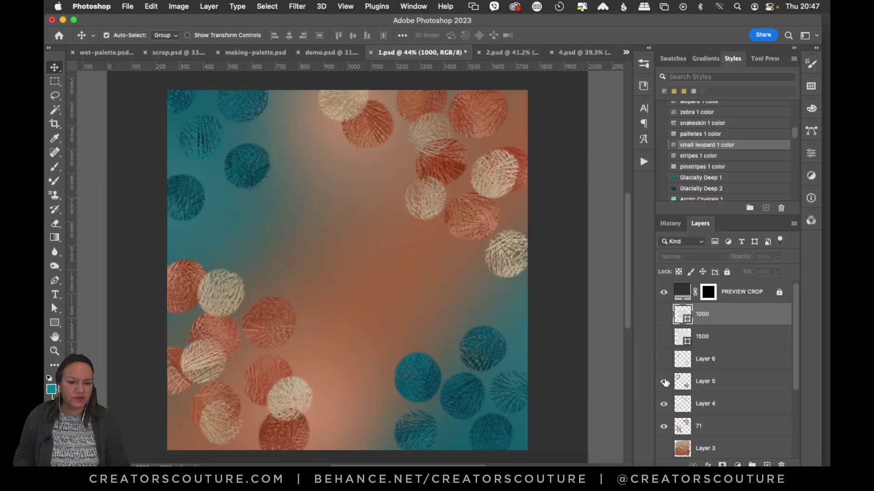
{"action": "left_click", "coordinate": [664, 381]}
{"action": "left_click", "coordinate": [663, 404]}
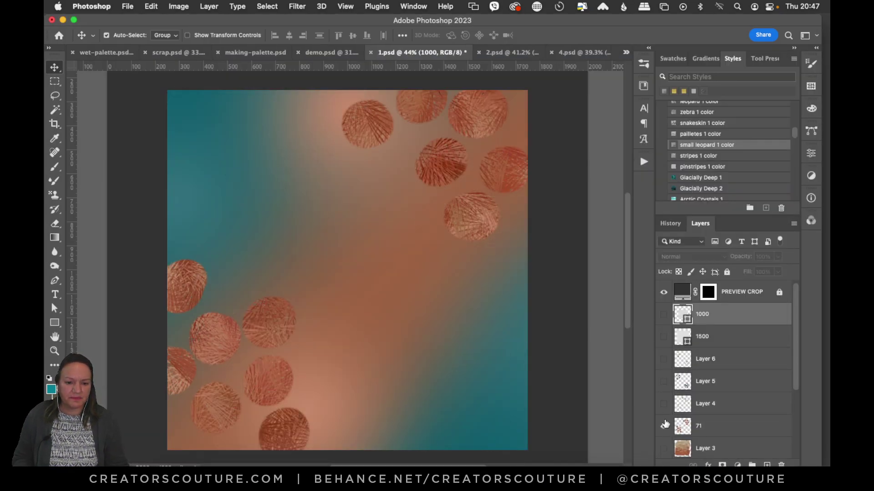
{"action": "left_click", "coordinate": [663, 426]}
{"action": "left_click_drag", "start_coordinate": [797, 382], "coordinate": [779, 458]}
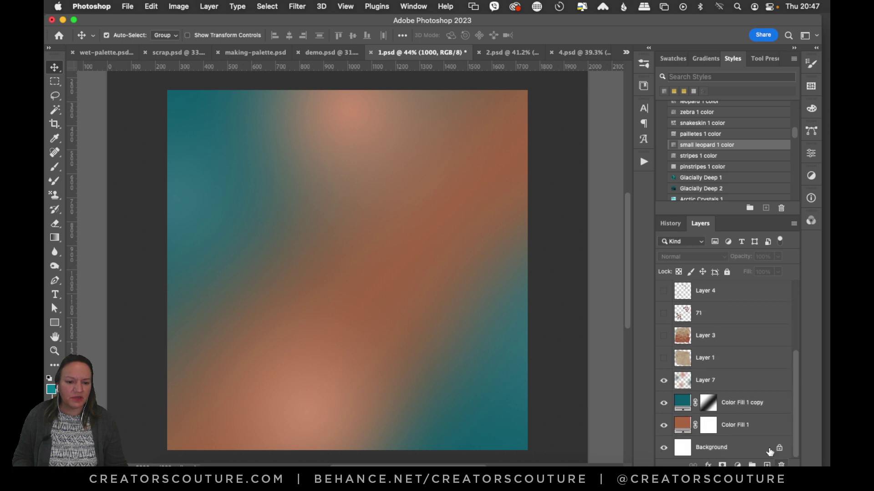
{"action": "left_click", "coordinate": [663, 383]}
{"action": "left_click", "coordinate": [663, 403]}
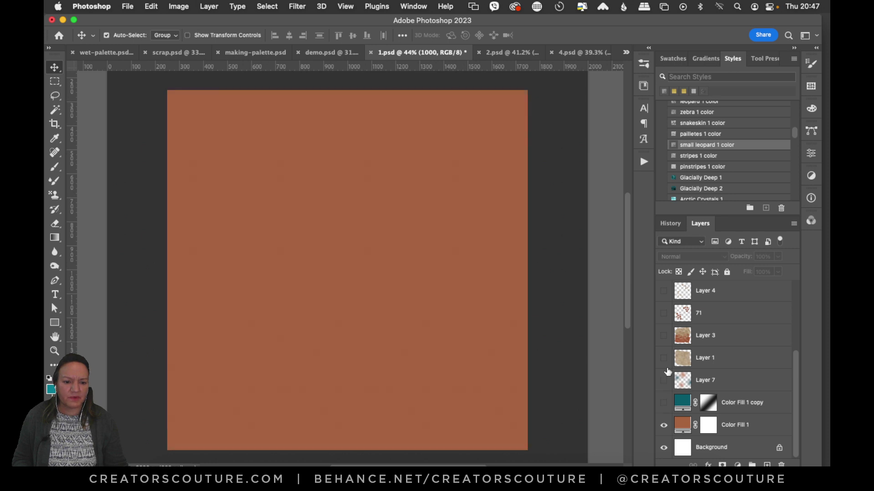
Step: Preview layer 71 and the teal Color Fill 1 copy over the rust fill, hide them again and show the colour swatches
{"action": "left_click", "coordinate": [663, 314]}
{"action": "left_click", "coordinate": [663, 314]}
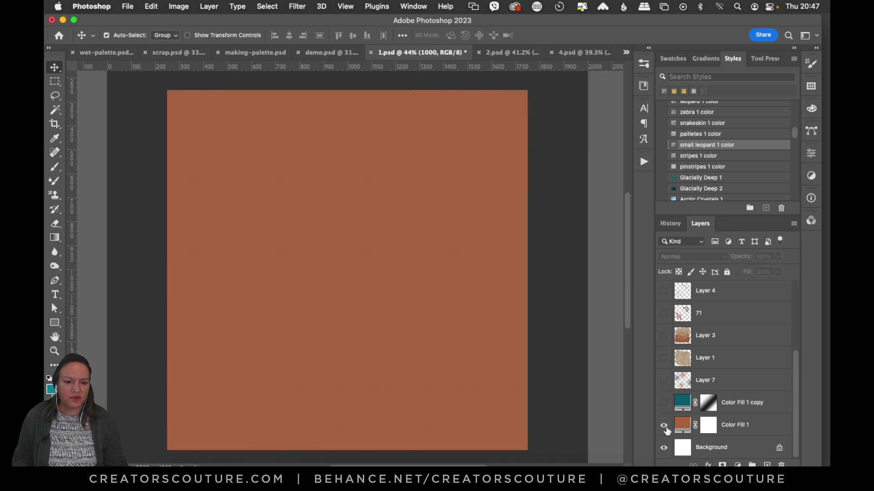
{"action": "left_click", "coordinate": [663, 403]}
{"action": "left_click", "coordinate": [742, 406]}
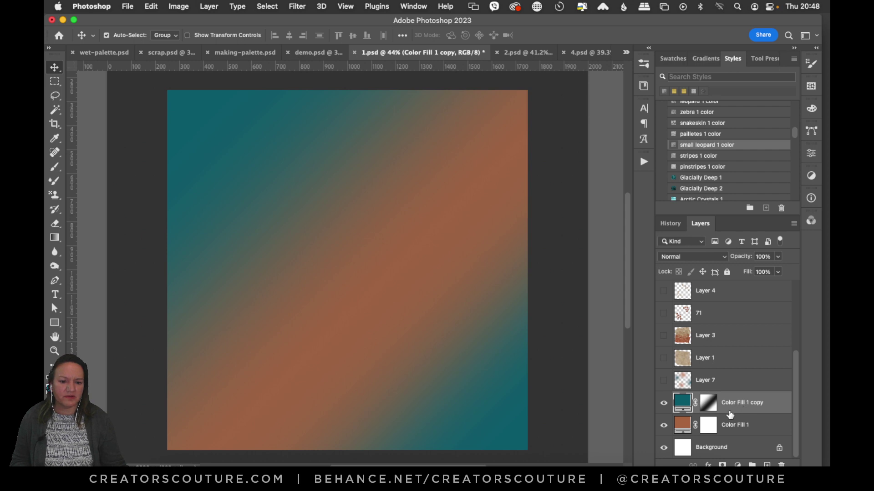
{"action": "left_click", "coordinate": [663, 403]}
{"action": "left_click", "coordinate": [673, 59]}
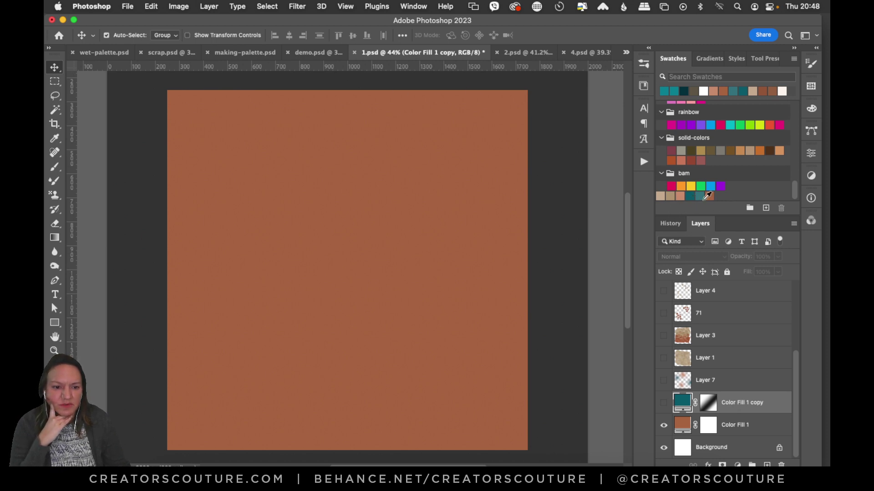
Step: Close the making-palette.psd document and return to demo.psd
{"action": "left_click", "coordinate": [319, 52]}
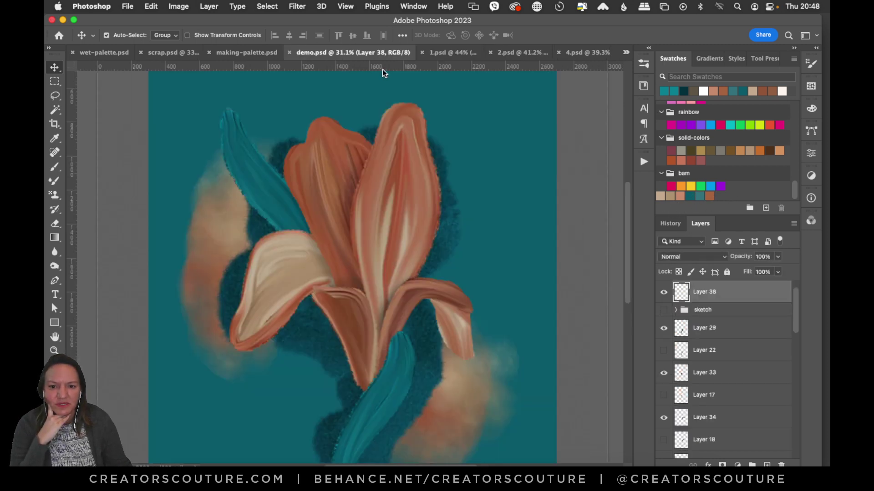
{"action": "left_click", "coordinate": [237, 52]}
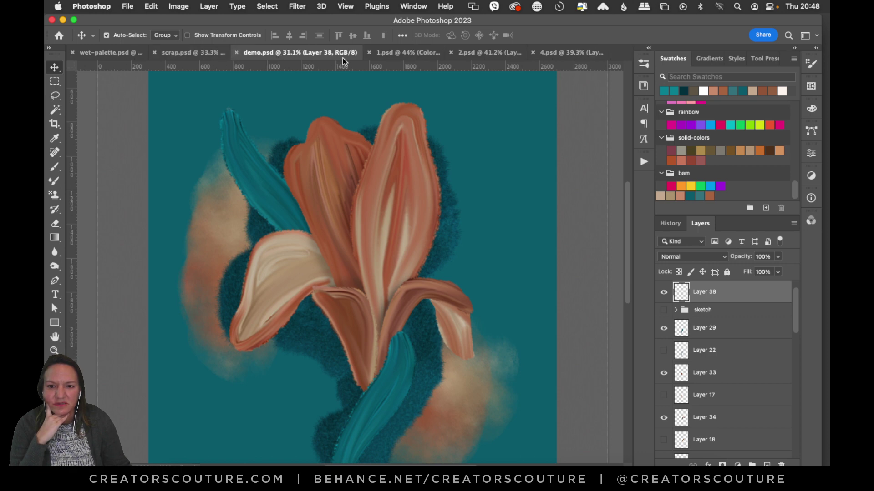
{"action": "left_click", "coordinate": [405, 53]}
{"action": "left_click", "coordinate": [312, 49]}
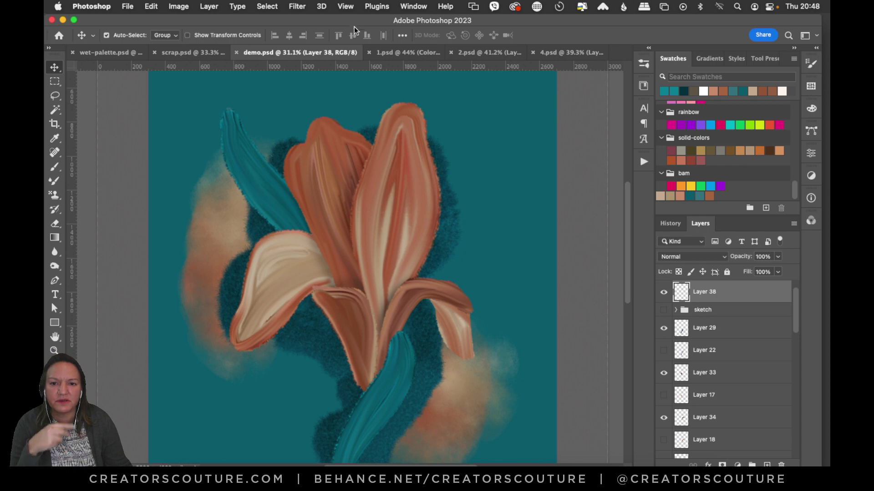
Step: Arrange the open documents 2-up vertically and move 1.psd into the pane that holds 4.psd
{"action": "left_click", "coordinate": [413, 6]}
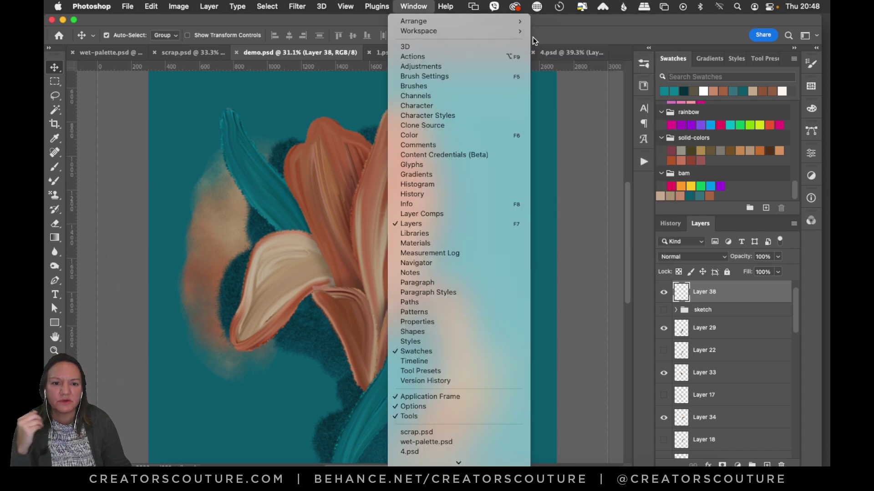
{"action": "mouse_move", "coordinate": [519, 21]}
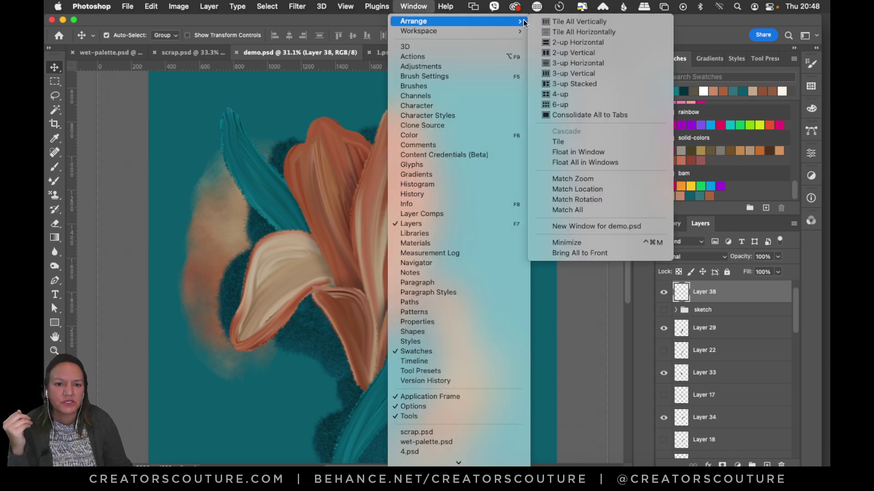
{"action": "left_click", "coordinate": [575, 52]}
{"action": "mouse_move", "coordinate": [266, 54]}
{"action": "left_mouse_down"}
{"action": "mouse_move", "coordinate": [255, 59]}
{"action": "mouse_move", "coordinate": [256, 49]}
{"action": "left_mouse_up"}
{"action": "left_click", "coordinate": [185, 56]}
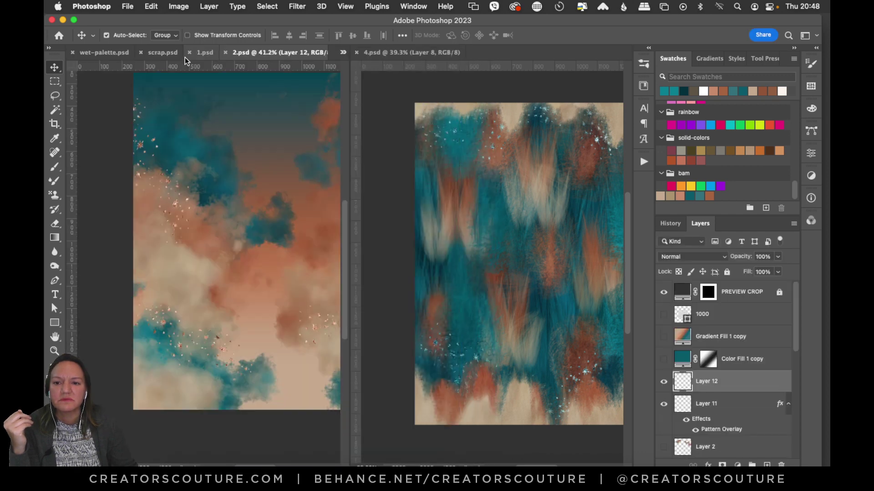
{"action": "left_click_drag", "start_coordinate": [198, 56], "coordinate": [387, 52]}
{"action": "left_click", "coordinate": [241, 56]}
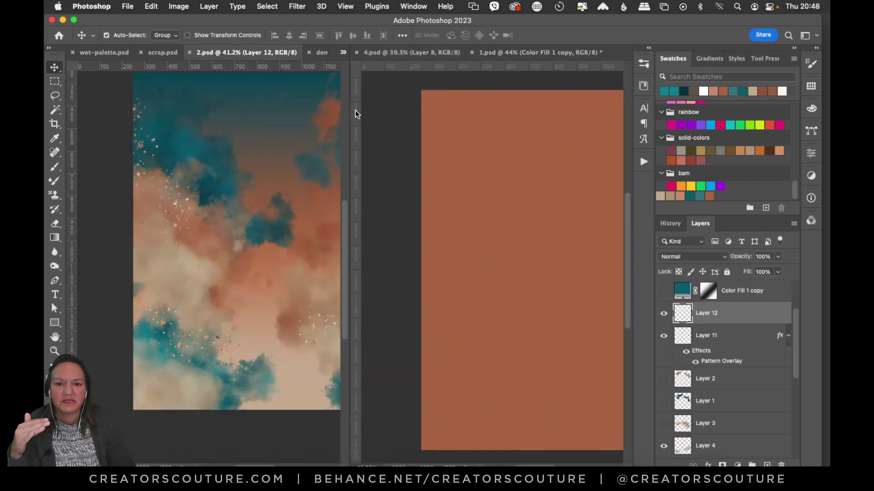
Step: Narrow the pane holding 2.psd to a slim reference column and magnify its artwork to 50%
{"action": "left_click_drag", "start_coordinate": [351, 117], "coordinate": [209, 201]}
{"action": "left_click_drag", "start_coordinate": [124, 466], "coordinate": [134, 466]}
{"action": "key", "text": "super+0"}
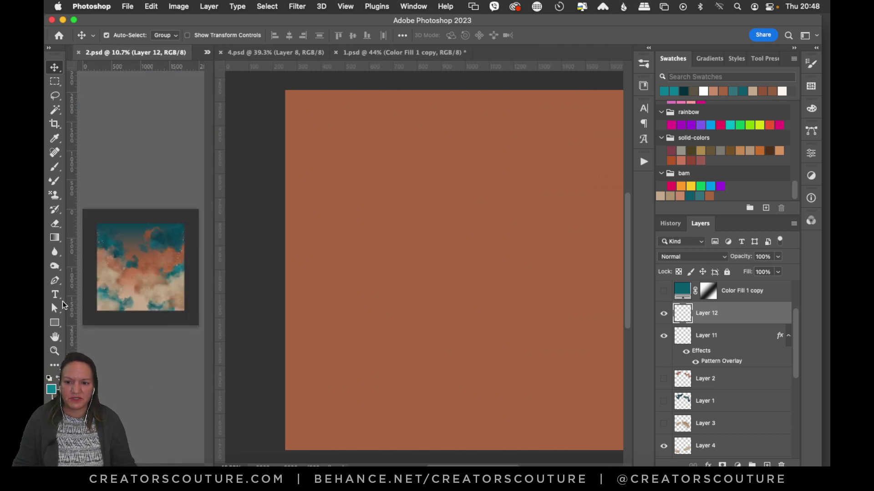
{"action": "left_click", "coordinate": [54, 351]}
{"action": "left_click_drag", "start_coordinate": [121, 289], "coordinate": [157, 281]}
Step: Display demo.psd in the narrow reference pane with its flower framed at 21.7%
{"action": "left_click", "coordinate": [207, 52]}
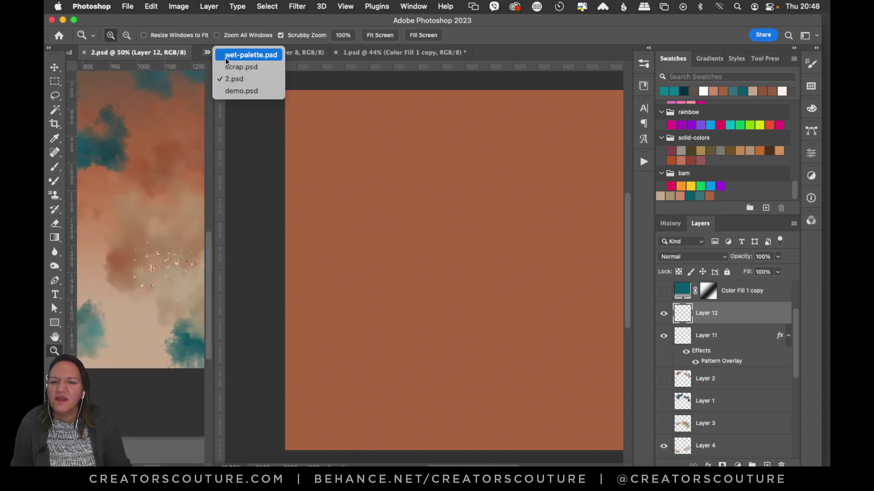
{"action": "left_click", "coordinate": [241, 91]}
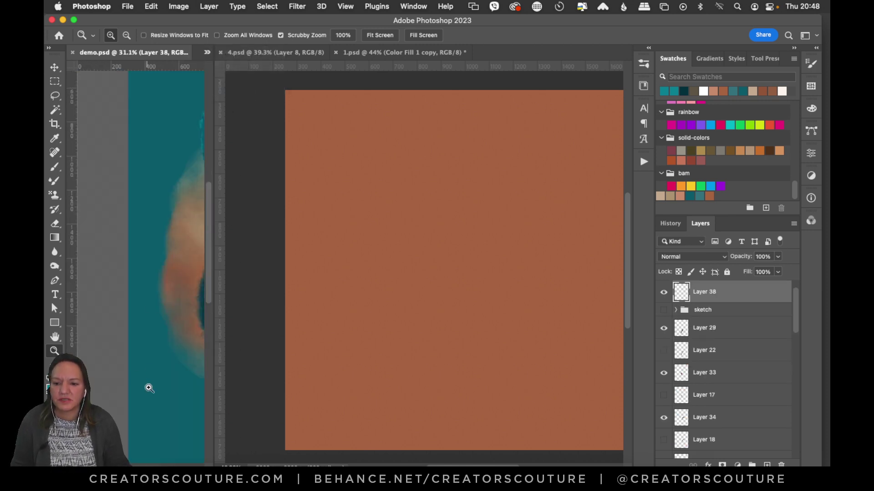
{"action": "scroll", "coordinate": [151, 463], "scroll_direction": "right", "scroll_amount": 15}
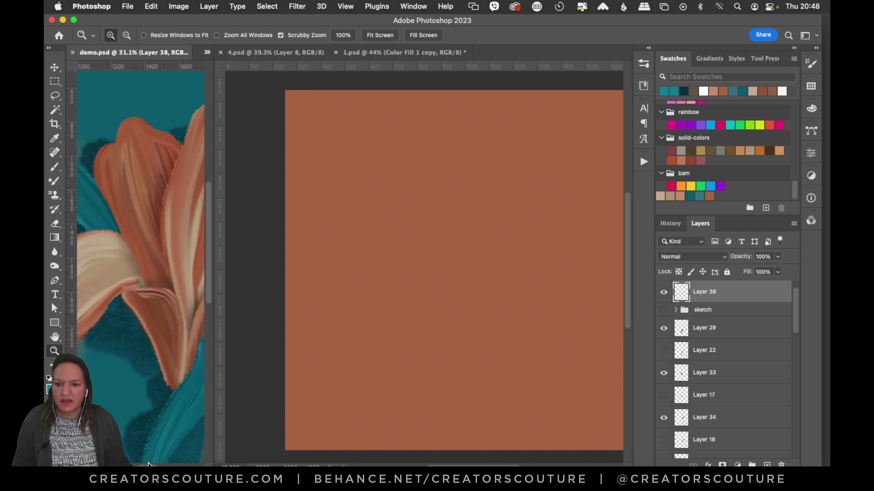
{"action": "left_click_drag", "start_coordinate": [150, 462], "coordinate": [152, 462]}
{"action": "left_click_drag", "start_coordinate": [157, 283], "coordinate": [145, 361]}
{"action": "left_click_drag", "start_coordinate": [209, 258], "coordinate": [212, 290]}
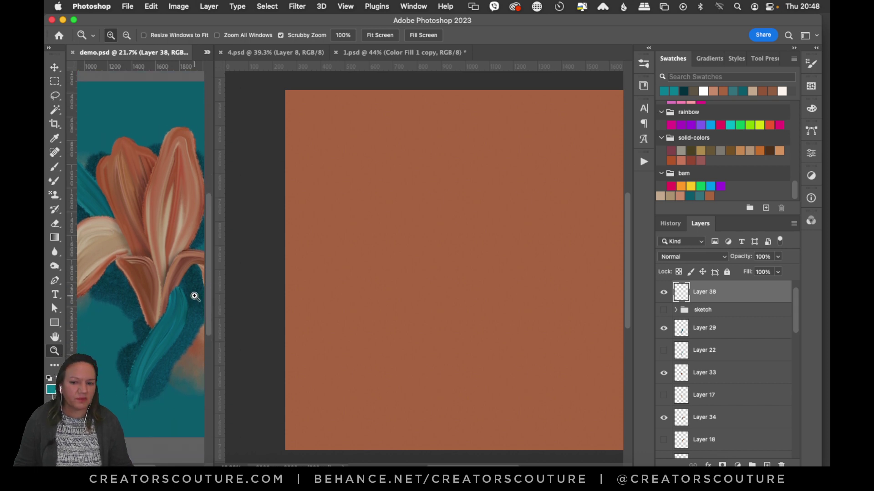
Step: In 1.psd, preview the teal Color Fill 1 copy over the rust fill and hide it again
{"action": "left_click", "coordinate": [55, 67]}
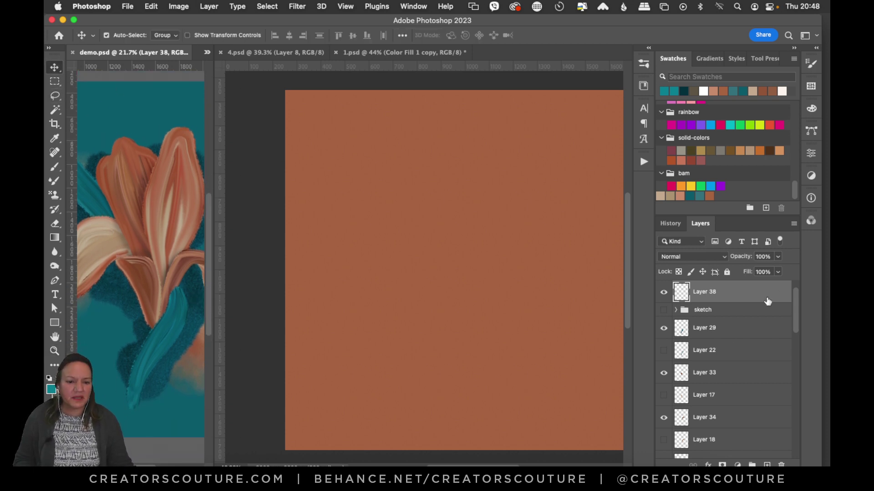
{"action": "left_click", "coordinate": [602, 250]}
{"action": "left_click_drag", "start_coordinate": [464, 465], "coordinate": [479, 466]}
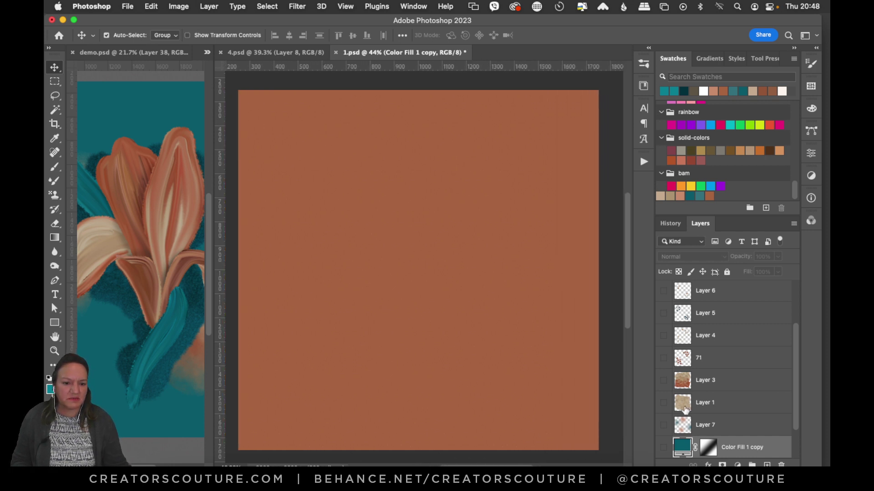
{"action": "scroll", "coordinate": [792, 423], "scroll_direction": "down", "scroll_amount": 2}
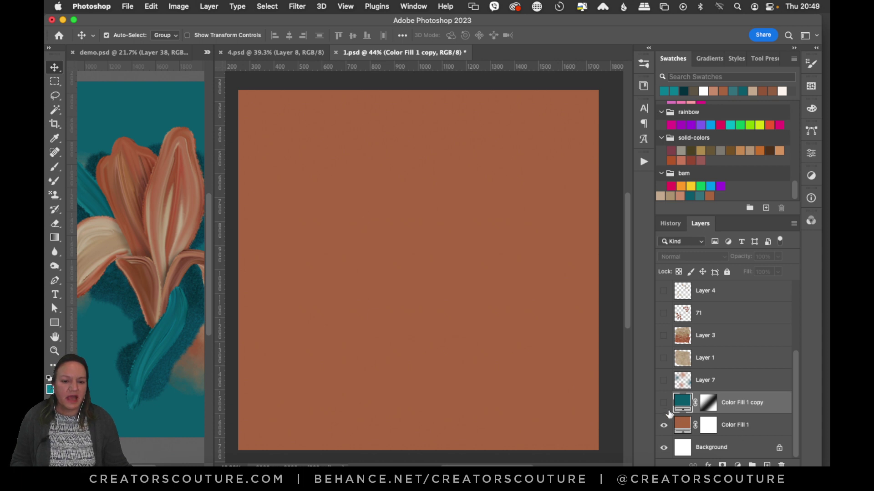
{"action": "left_click", "coordinate": [664, 403]}
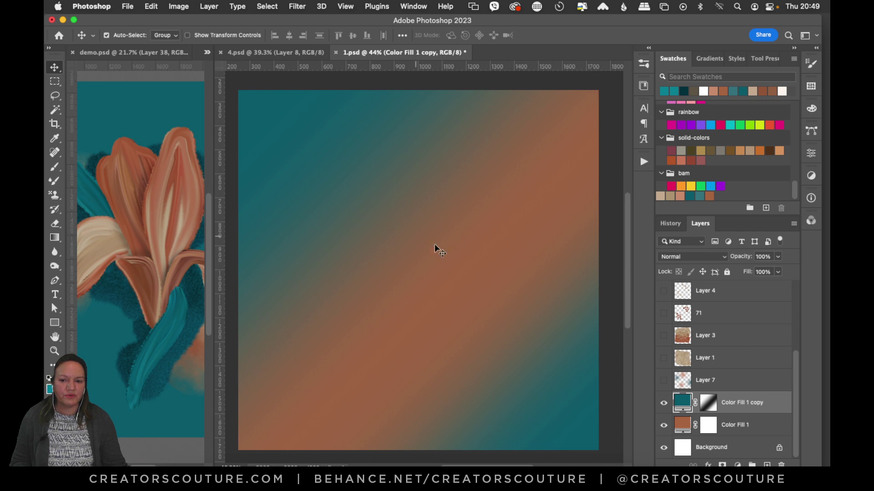
{"action": "left_click", "coordinate": [663, 402]}
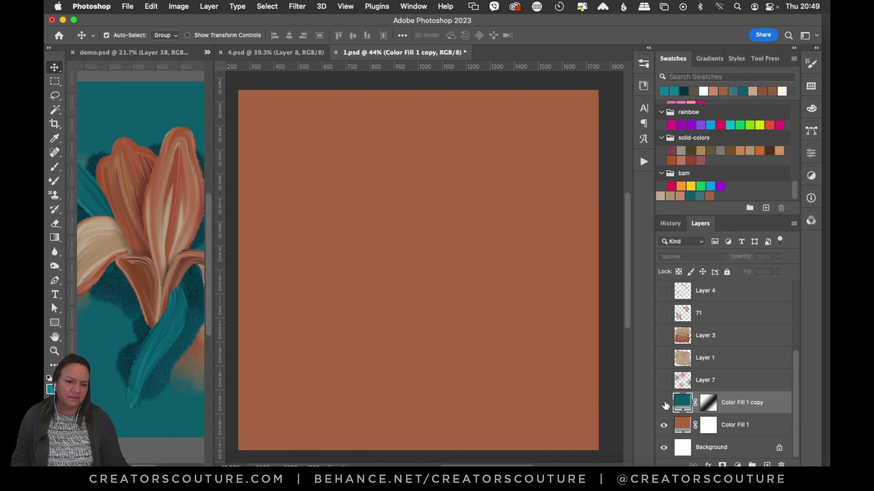
{"action": "left_click", "coordinate": [664, 403]}
{"action": "left_click", "coordinate": [665, 403]}
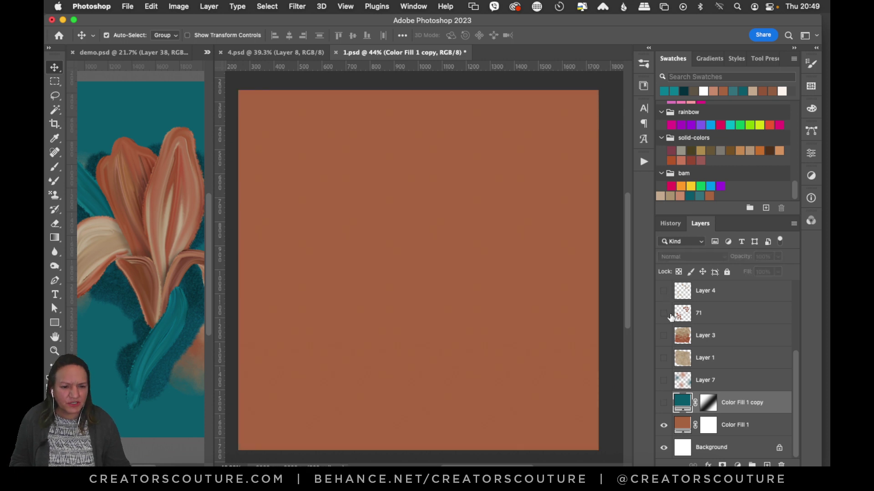
Step: Show layer 71 and activate the Pattern Stamp Tool, comparing the discs with and without Color Fill 1 copy
{"action": "left_click", "coordinate": [664, 313]}
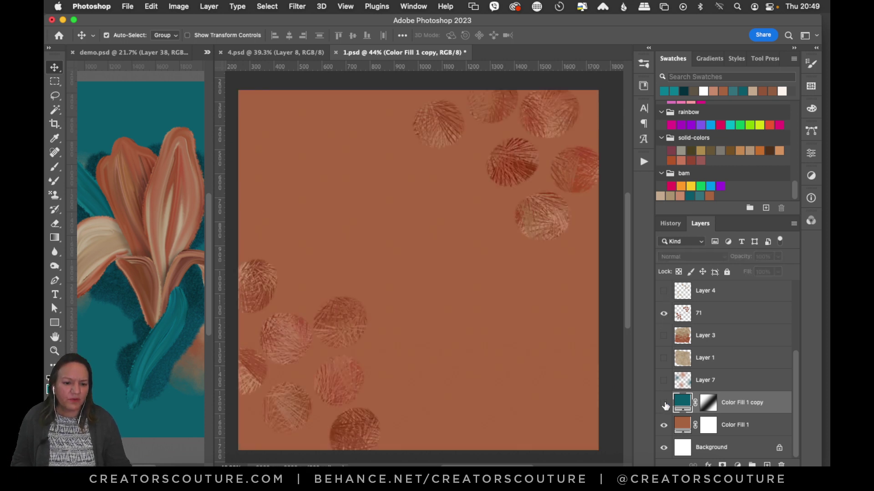
{"action": "left_click", "coordinate": [663, 403]}
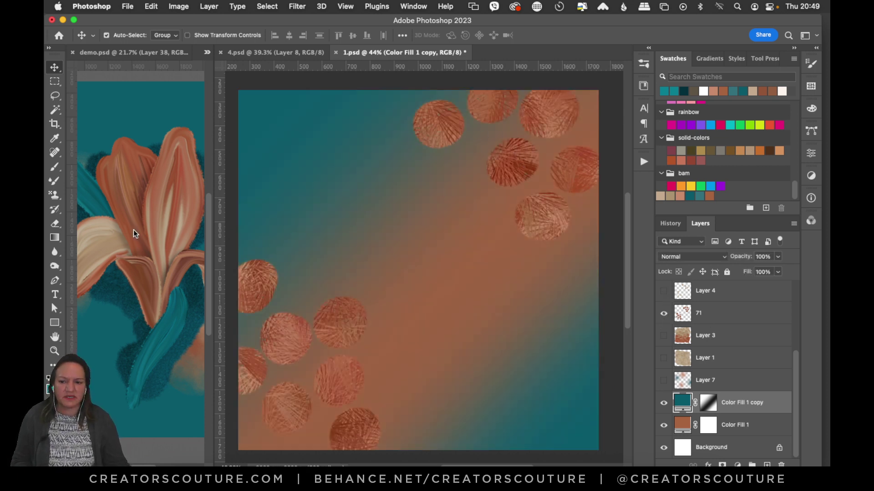
{"action": "left_click", "coordinate": [56, 195]}
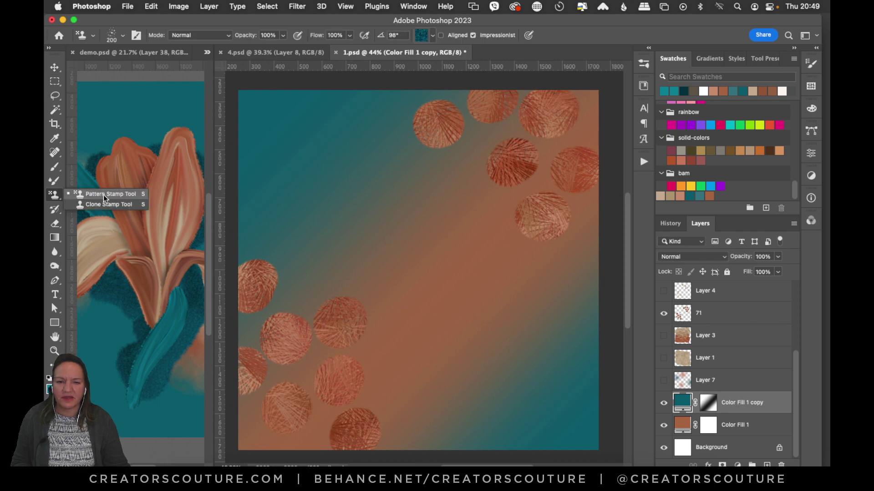
{"action": "left_click", "coordinate": [103, 195]}
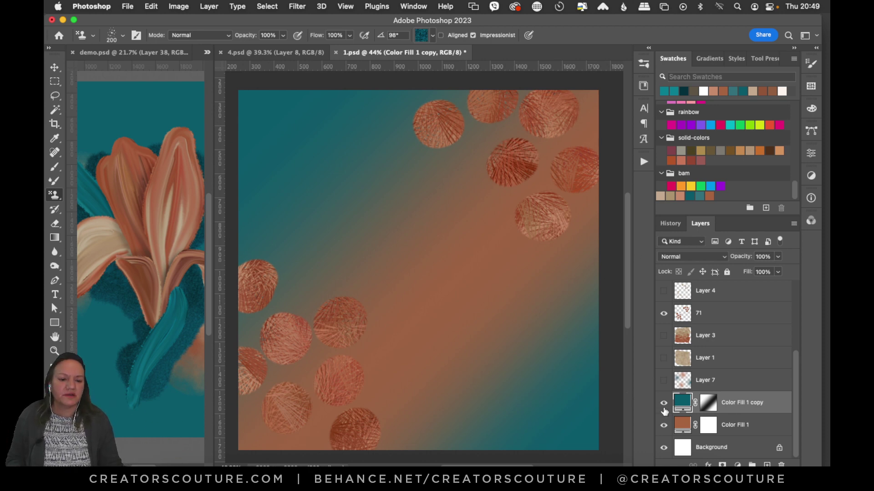
{"action": "left_click", "coordinate": [663, 403]}
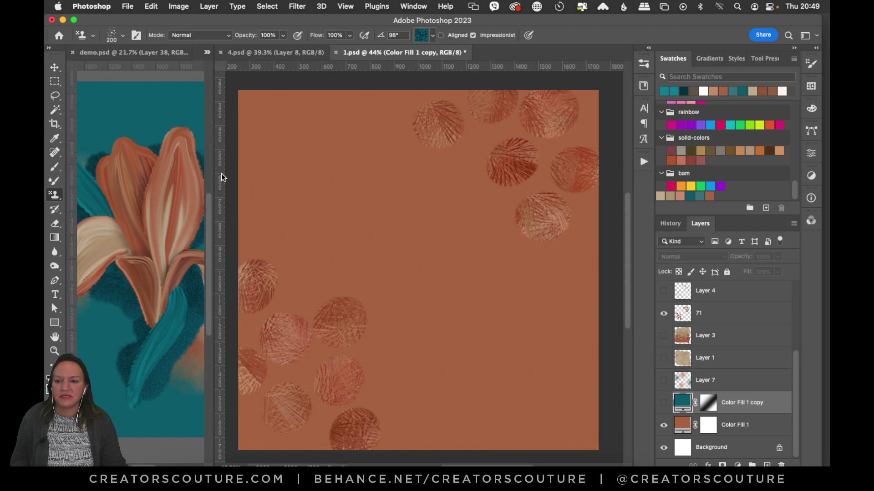
Step: Choose a 200 px textured brush preset from the brush library for the Pattern Stamp Tool
{"action": "left_click", "coordinate": [642, 66]}
{"action": "mouse_move", "coordinate": [627, 425]}
{"action": "left_mouse_down"}
{"action": "mouse_move", "coordinate": [630, 209]}
{"action": "mouse_move", "coordinate": [643, 131]}
{"action": "left_mouse_up"}
{"action": "left_click", "coordinate": [503, 214]}
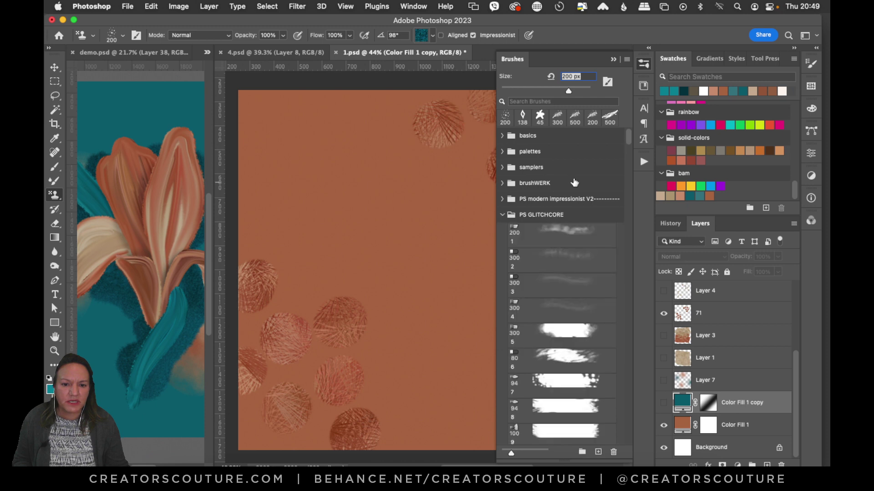
{"action": "mouse_move", "coordinate": [628, 138]}
{"action": "left_mouse_down"}
{"action": "mouse_move", "coordinate": [612, 197]}
{"action": "mouse_move", "coordinate": [626, 192]}
{"action": "mouse_move", "coordinate": [611, 233]}
{"action": "left_mouse_up"}
{"action": "left_click", "coordinate": [564, 232]}
{"action": "left_click", "coordinate": [642, 66]}
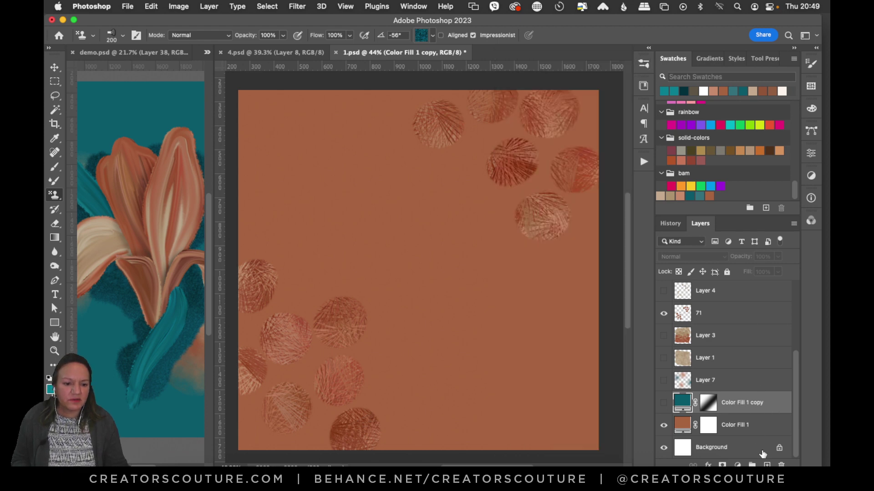
Step: Add a new layer above Color Fill 1 copy and paint a wavy teal ribbon from the canvas's top edge to its lower right edge
{"action": "left_click", "coordinate": [767, 464]}
{"action": "left_click_drag", "start_coordinate": [470, 262], "coordinate": [471, 265]}
{"action": "key", "text": "super+z"}
{"action": "mouse_move", "coordinate": [385, 182]}
{"action": "left_mouse_down"}
{"action": "mouse_move", "coordinate": [385, 214]}
{"action": "mouse_move", "coordinate": [432, 283]}
{"action": "mouse_move", "coordinate": [521, 336]}
{"action": "mouse_move", "coordinate": [523, 378]}
{"action": "left_mouse_up"}
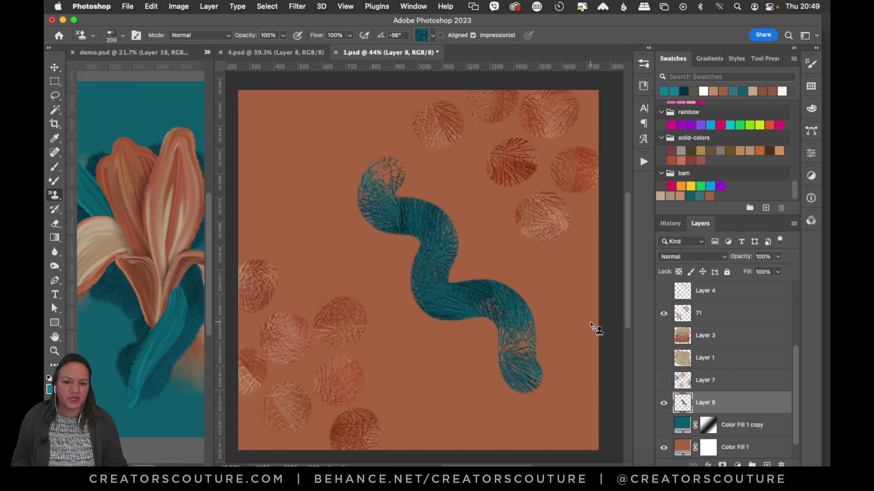
{"action": "key", "text": "super+z"}
{"action": "mouse_move", "coordinate": [360, 94]}
{"action": "left_mouse_down"}
{"action": "mouse_move", "coordinate": [337, 173]}
{"action": "mouse_move", "coordinate": [380, 211]}
{"action": "mouse_move", "coordinate": [371, 265]}
{"action": "mouse_move", "coordinate": [414, 287]}
{"action": "mouse_move", "coordinate": [477, 293]}
{"action": "mouse_move", "coordinate": [478, 356]}
{"action": "mouse_move", "coordinate": [505, 402]}
{"action": "mouse_move", "coordinate": [557, 381]}
{"action": "mouse_move", "coordinate": [614, 408]}
{"action": "left_mouse_up"}
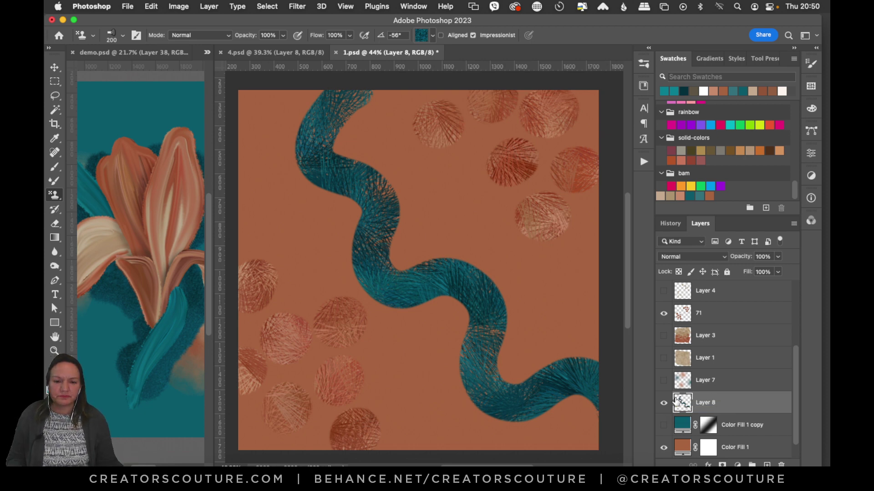
Step: Try a wavy stroke with the rust speckled pattern overlapping the teal ribbon
{"action": "left_click", "coordinate": [423, 37]}
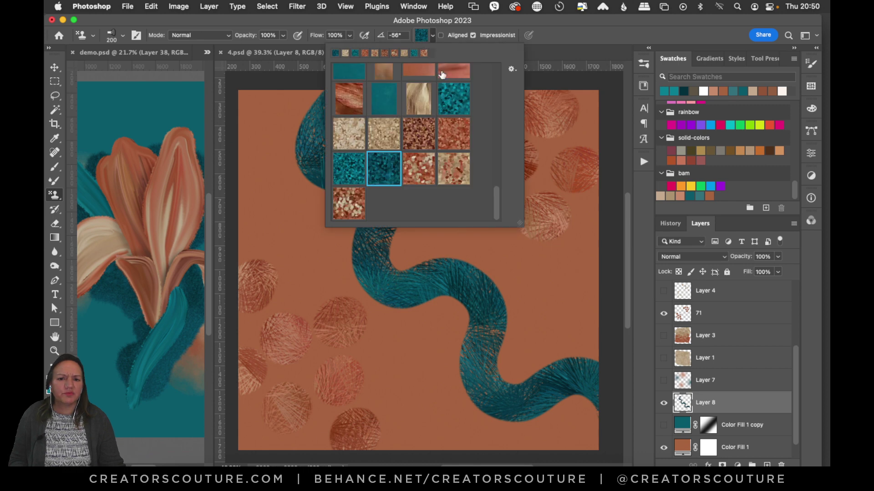
{"action": "left_click", "coordinate": [463, 140]}
{"action": "key", "text": "Return"}
{"action": "mouse_move", "coordinate": [392, 98]}
{"action": "left_mouse_down"}
{"action": "mouse_move", "coordinate": [361, 127]}
{"action": "mouse_move", "coordinate": [397, 170]}
{"action": "mouse_move", "coordinate": [394, 255]}
{"action": "mouse_move", "coordinate": [473, 256]}
{"action": "mouse_move", "coordinate": [494, 351]}
{"action": "mouse_move", "coordinate": [562, 367]}
{"action": "left_mouse_up"}
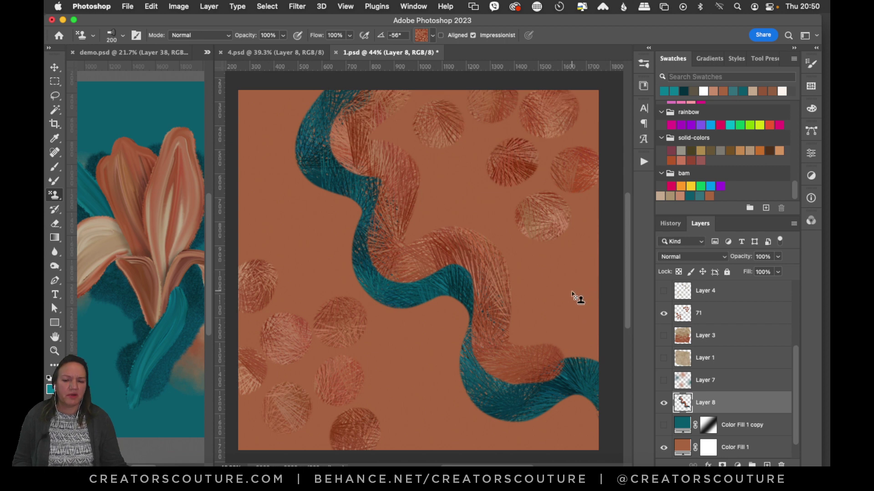
{"action": "key", "text": "super+z"}
Step: Select the light cream speckled pattern, try a wavy stroke beside the teal ribbon, and undo both strokes
{"action": "left_click", "coordinate": [428, 41]}
{"action": "left_click", "coordinate": [356, 139]}
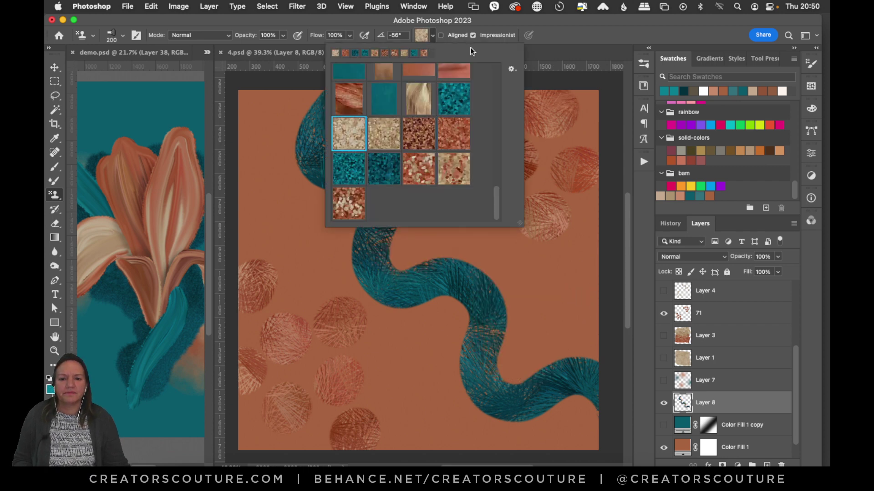
{"action": "key", "text": "Return"}
{"action": "mouse_move", "coordinate": [389, 95]}
{"action": "left_mouse_down"}
{"action": "mouse_move", "coordinate": [355, 121]}
{"action": "mouse_move", "coordinate": [371, 163]}
{"action": "mouse_move", "coordinate": [406, 198]}
{"action": "mouse_move", "coordinate": [390, 262]}
{"action": "mouse_move", "coordinate": [488, 264]}
{"action": "mouse_move", "coordinate": [501, 285]}
{"action": "left_mouse_up"}
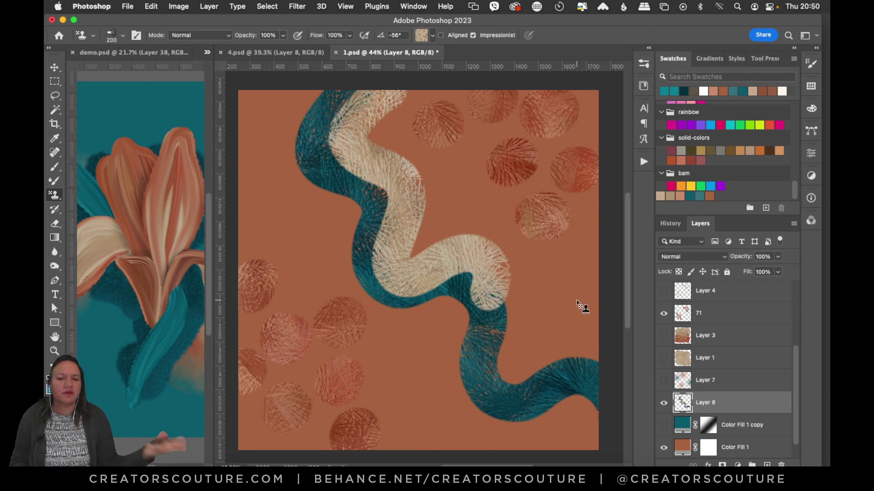
{"action": "key", "text": "super+z"}
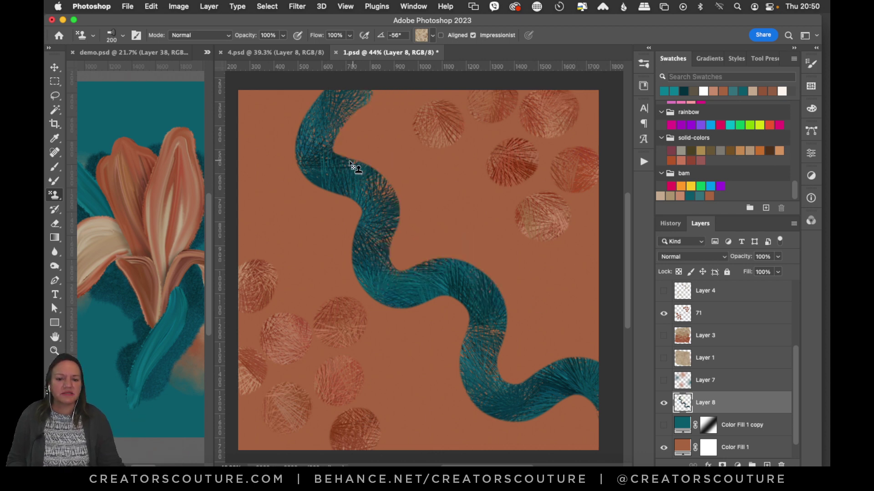
{"action": "key", "text": "super+z"}
Step: Try a wavy cream-patterned stroke across the upper left part of the otherwise empty Layer 8
{"action": "mouse_move", "coordinate": [364, 171]}
{"action": "left_mouse_down"}
{"action": "mouse_move", "coordinate": [429, 238]}
{"action": "mouse_move", "coordinate": [467, 201]}
{"action": "left_mouse_up"}
{"action": "left_click", "coordinate": [421, 35]}
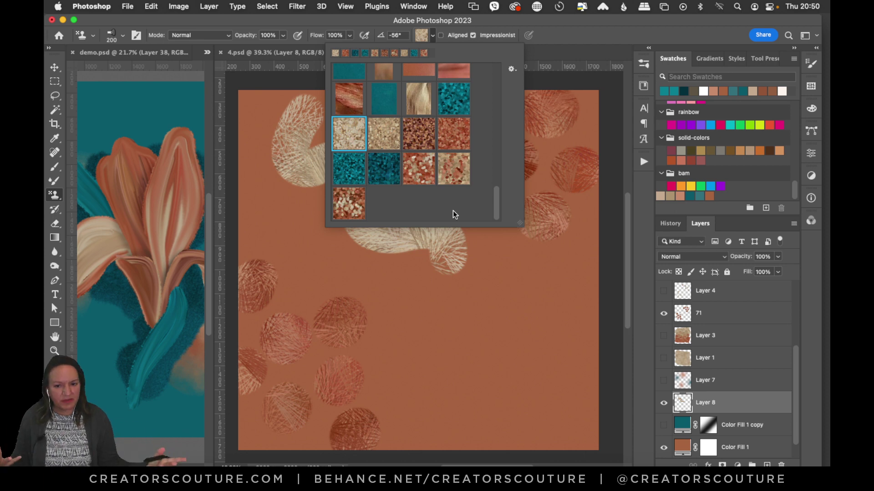
{"action": "left_click", "coordinate": [510, 313]}
{"action": "left_click", "coordinate": [509, 311]}
{"action": "key", "text": "super+z"}
{"action": "key", "text": "super+z"}
{"action": "key", "text": "super+z"}
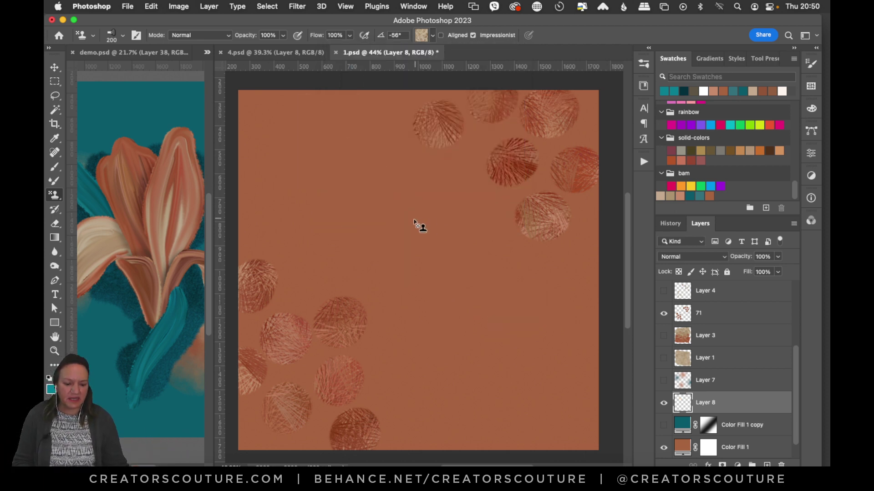
Step: Try stamping three cream textured discs diagonally between the rust disc clusters, then clear Layer 8's contents
{"action": "mouse_move", "coordinate": [415, 223]}
{"action": "left_mouse_down"}
{"action": "mouse_move", "coordinate": [416, 230]}
{"action": "mouse_move", "coordinate": [418, 220]}
{"action": "left_mouse_up"}
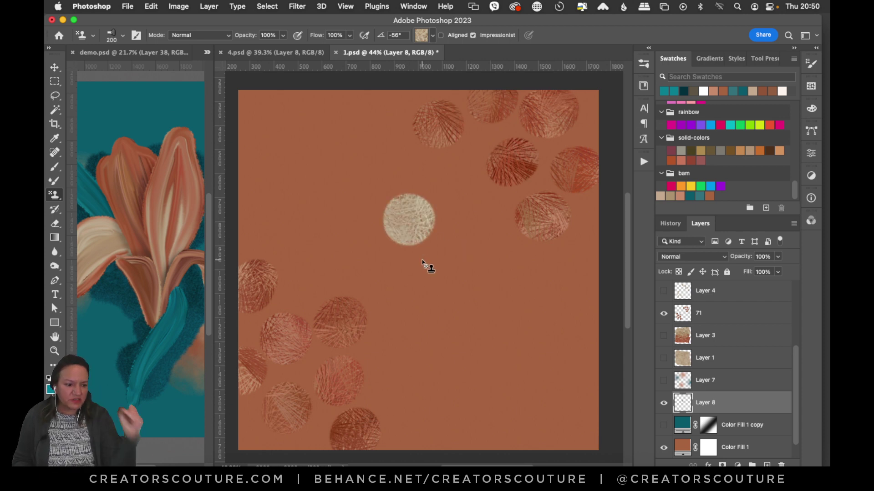
{"action": "key", "text": "super+z"}
{"action": "left_click_drag", "start_coordinate": [421, 209], "coordinate": [417, 214]}
{"action": "left_click", "coordinate": [468, 260]}
{"action": "left_click_drag", "start_coordinate": [468, 259], "coordinate": [468, 260]}
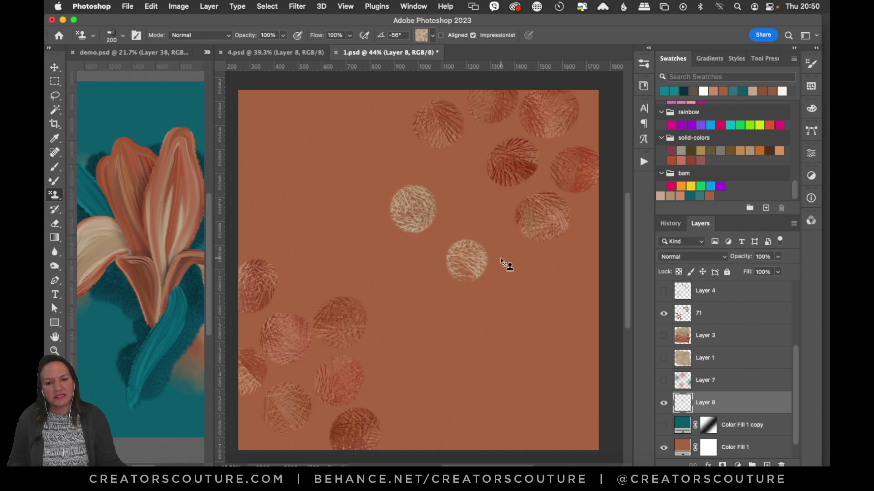
{"action": "left_click_drag", "start_coordinate": [349, 164], "coordinate": [357, 170]}
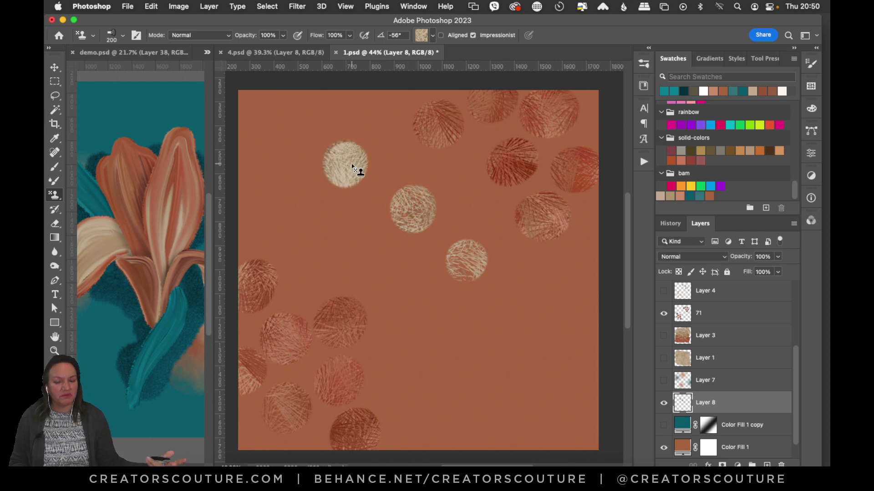
{"action": "key", "text": "super+a"}
{"action": "key", "text": "Delete"}
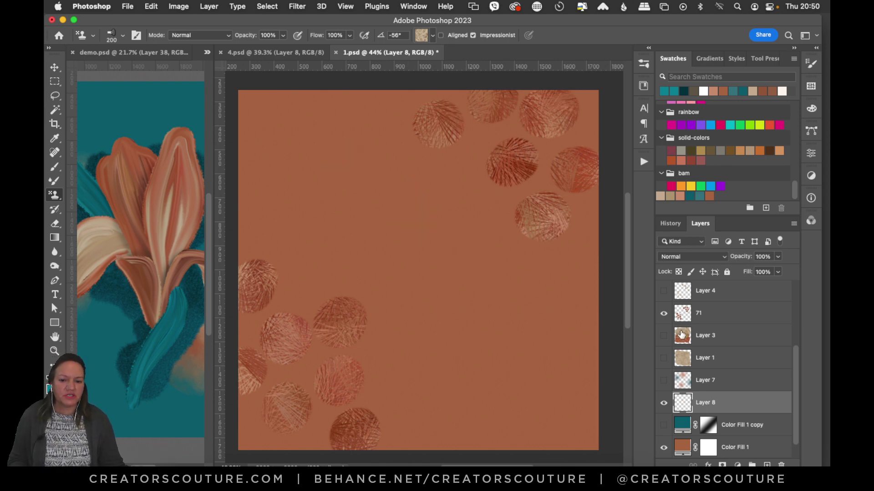
Step: Try stamping rust speckled discs in the empty centre of the canvas on layer 71, then undo them
{"action": "left_click", "coordinate": [697, 317]}
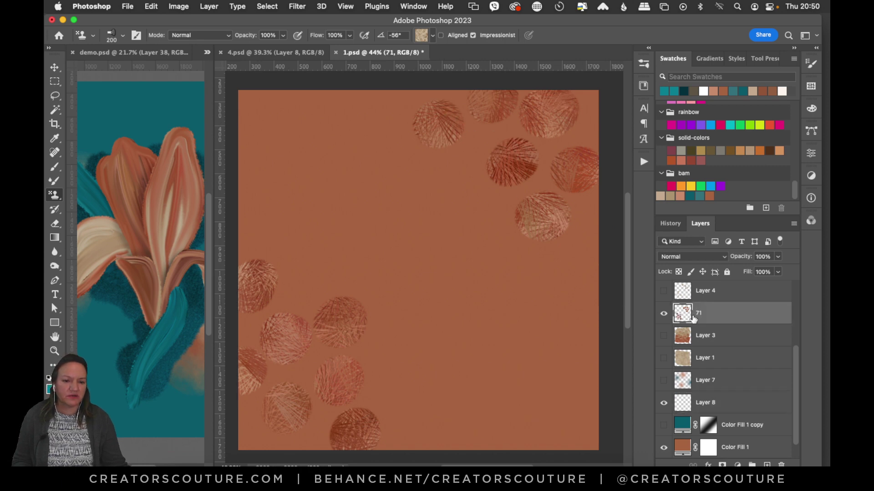
{"action": "left_click", "coordinate": [663, 313]}
{"action": "left_click", "coordinate": [663, 313]}
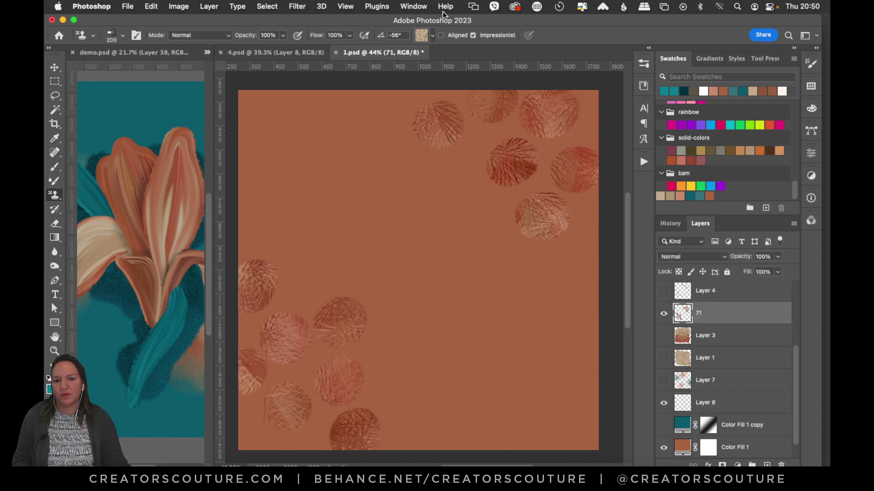
{"action": "left_click", "coordinate": [421, 36]}
{"action": "left_click", "coordinate": [453, 144]}
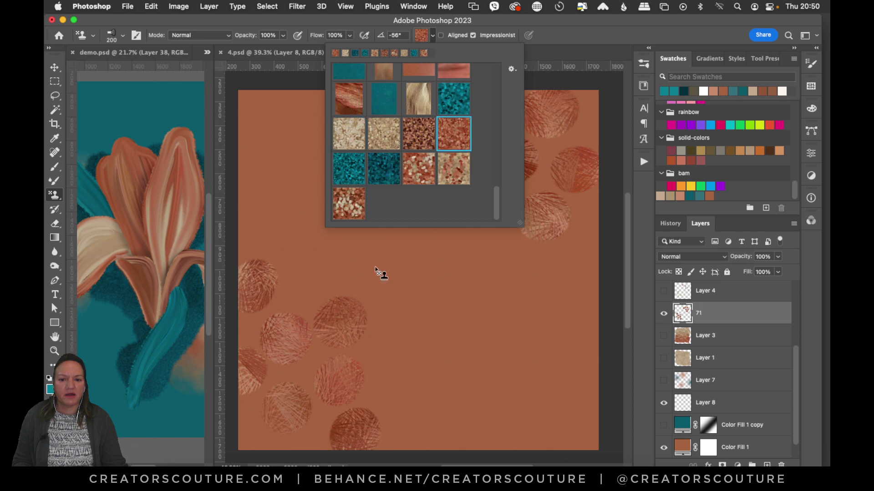
{"action": "left_click", "coordinate": [444, 266]}
{"action": "left_click", "coordinate": [427, 202]}
{"action": "left_click", "coordinate": [470, 239]}
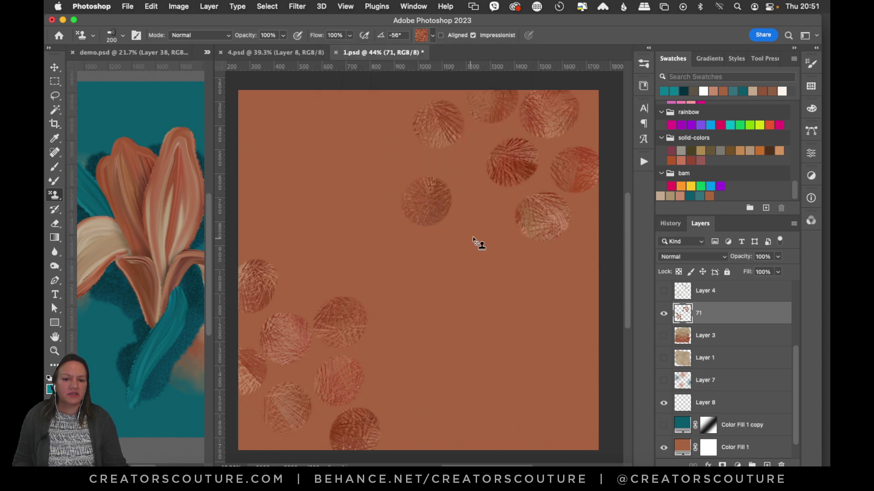
{"action": "left_click", "coordinate": [419, 256]}
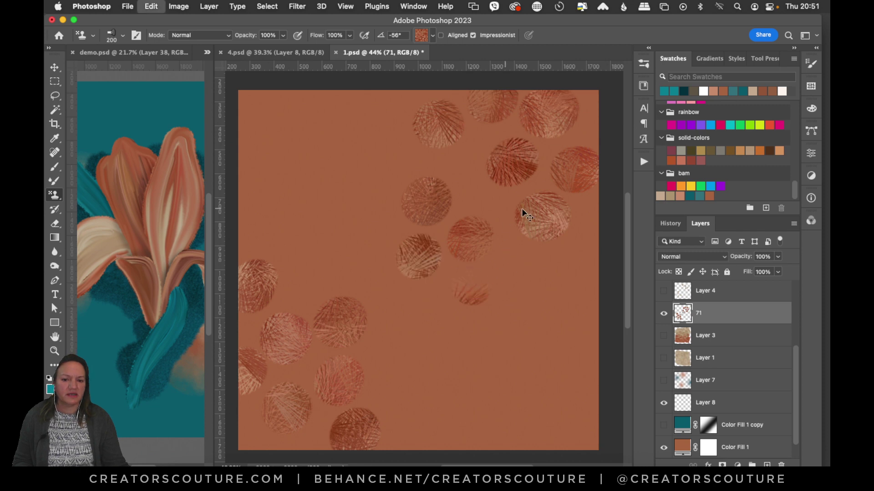
{"action": "key", "text": "super+z"}
{"action": "key", "text": "super+z"}
{"action": "key", "text": "super+z"}
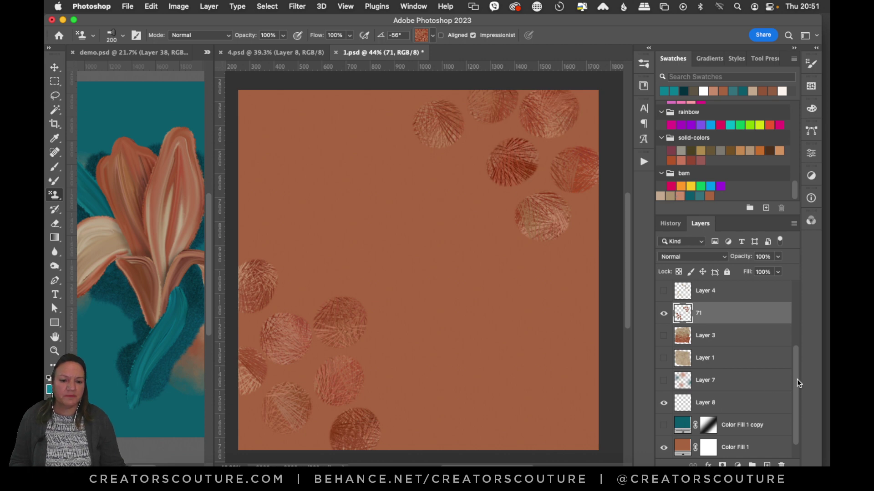
Step: Show Layer 4 with the cream discs and check Layer 5 by briefly showing it
{"action": "scroll", "coordinate": [796, 368], "scroll_direction": "up", "scroll_amount": 2}
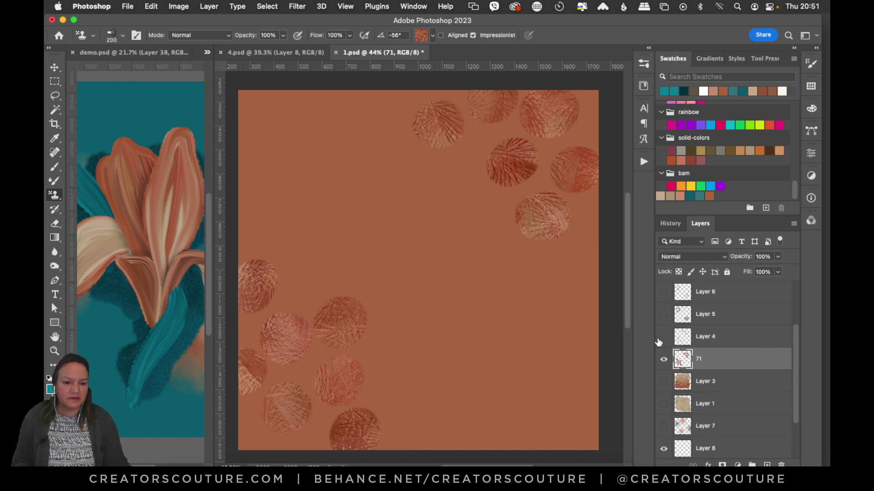
{"action": "left_click", "coordinate": [664, 337]}
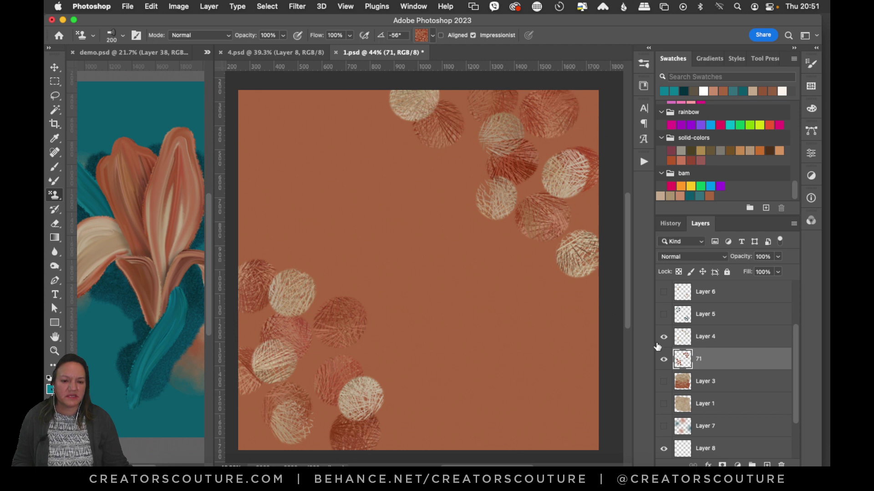
{"action": "left_click", "coordinate": [663, 315]}
{"action": "left_click", "coordinate": [664, 314]}
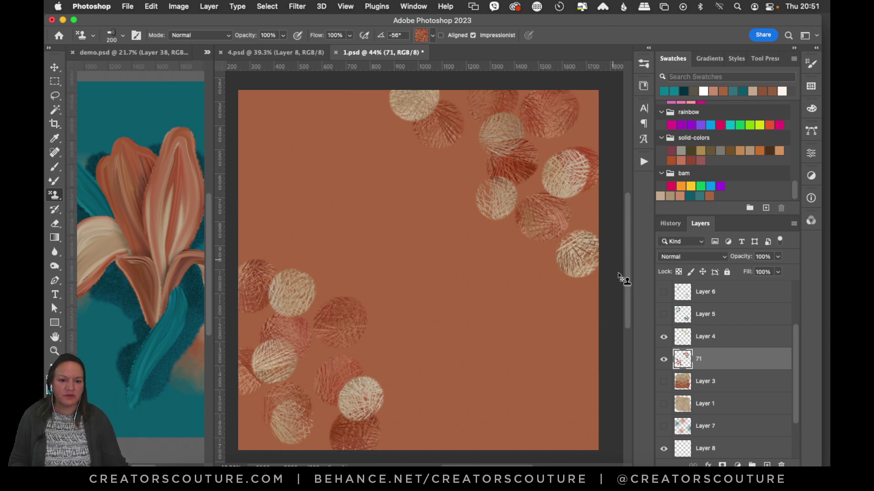
Step: Try stamping light cream speckled discs in the centre of Layer 4, undoing each one
{"action": "left_click", "coordinate": [691, 341]}
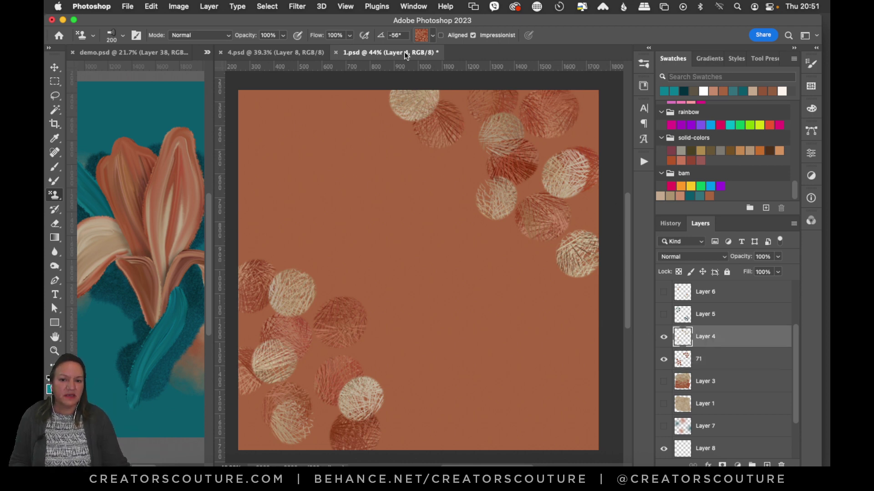
{"action": "left_click", "coordinate": [421, 37]}
{"action": "left_click", "coordinate": [352, 141]}
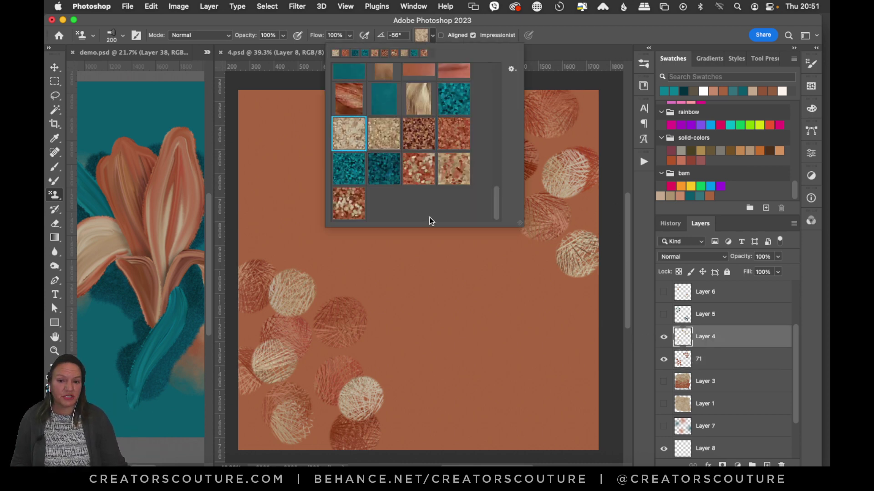
{"action": "left_click", "coordinate": [436, 273]}
{"action": "key", "text": "super+z"}
{"action": "left_click", "coordinate": [439, 180]}
{"action": "key", "text": "super+z"}
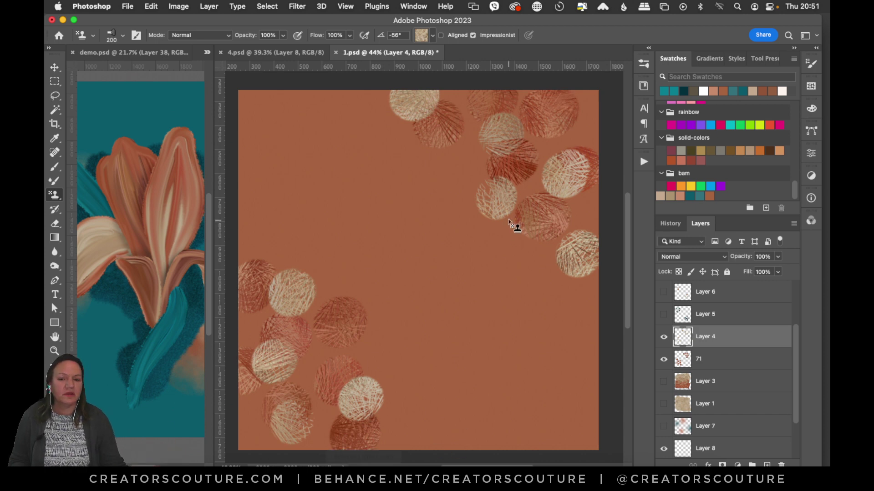
Step: Show and select Layer 5 with the teal discs, and briefly toggle a layer higher in the stack
{"action": "left_click", "coordinate": [664, 315]}
{"action": "left_click", "coordinate": [713, 323]}
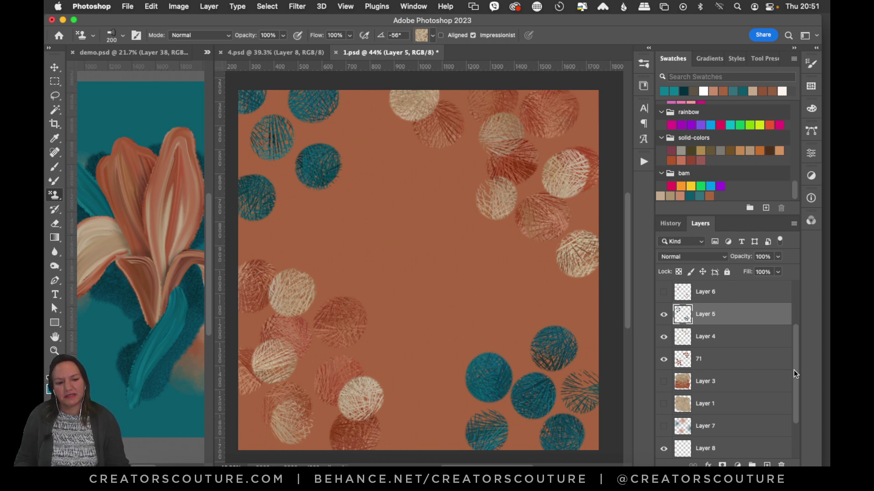
{"action": "left_click_drag", "start_coordinate": [798, 369], "coordinate": [800, 342]}
{"action": "left_click", "coordinate": [662, 338]}
{"action": "left_click", "coordinate": [663, 338]}
Step: Preview the background gradient by briefly showing the Color Fill 1 copy layer
{"action": "left_click_drag", "start_coordinate": [791, 359], "coordinate": [790, 422]}
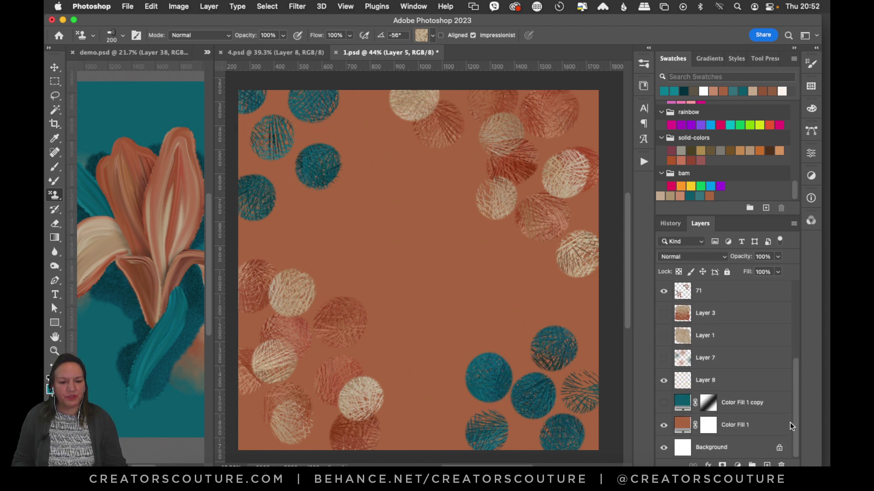
{"action": "left_click", "coordinate": [664, 403]}
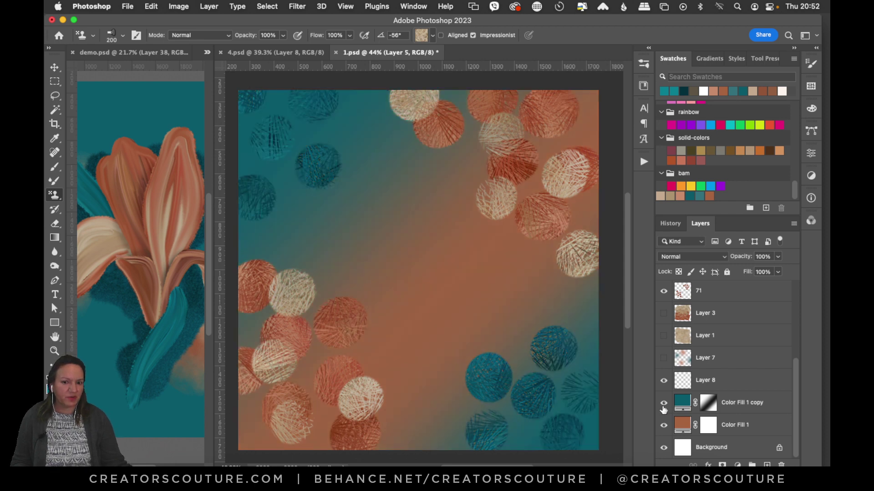
{"action": "left_click", "coordinate": [664, 403]}
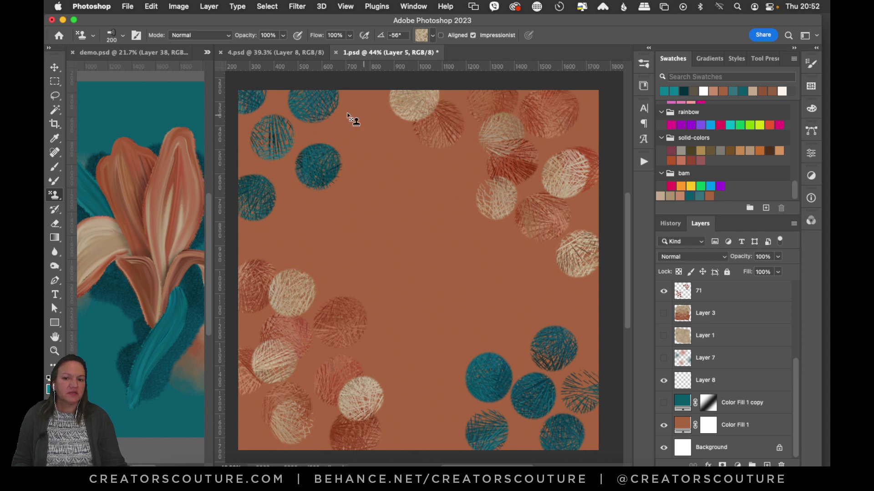
Step: Add a dark teal (#0b5b6b) solid colour fill layer directly above Color Fill 1 copy
{"action": "left_click", "coordinate": [741, 412]}
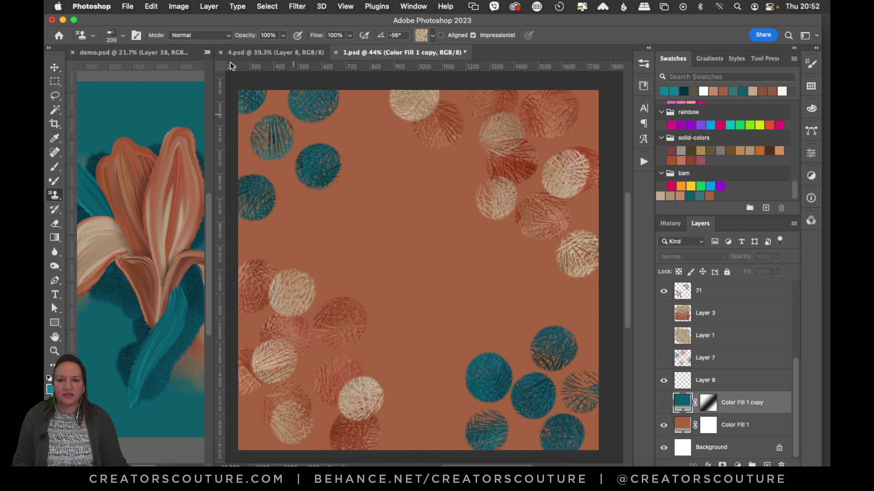
{"action": "left_click", "coordinate": [179, 7]}
{"action": "mouse_move", "coordinate": [197, 8]}
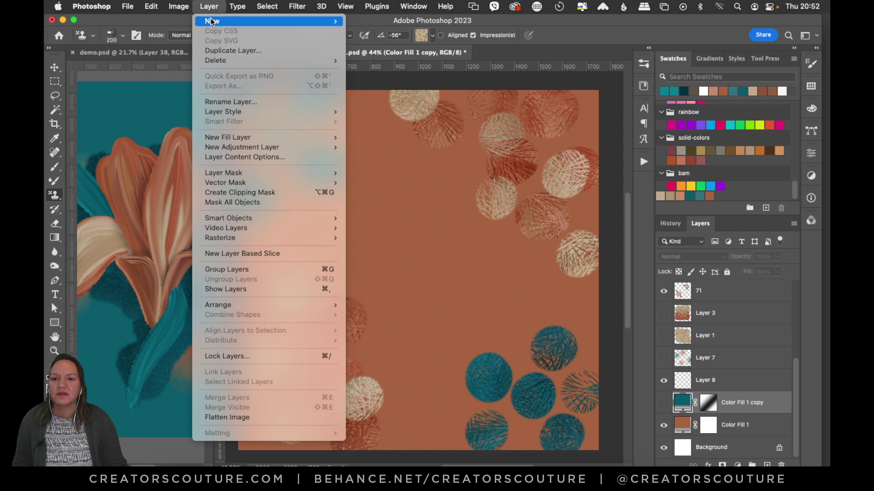
{"action": "mouse_move", "coordinate": [238, 22]}
{"action": "mouse_move", "coordinate": [296, 137]}
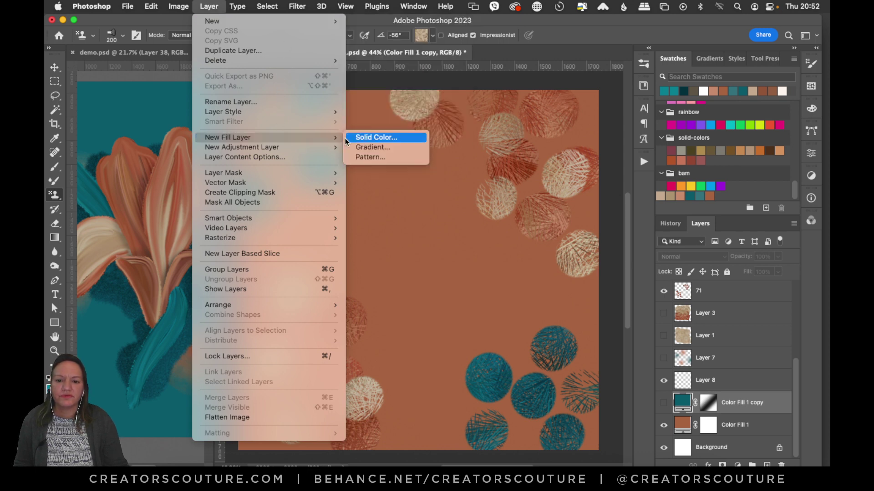
{"action": "left_click", "coordinate": [385, 136]}
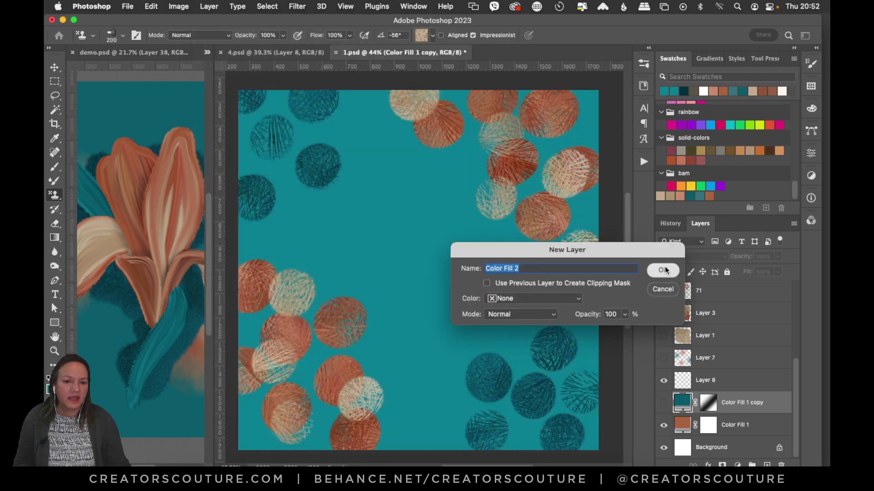
{"action": "left_click", "coordinate": [663, 272]}
{"action": "left_click", "coordinate": [690, 196]}
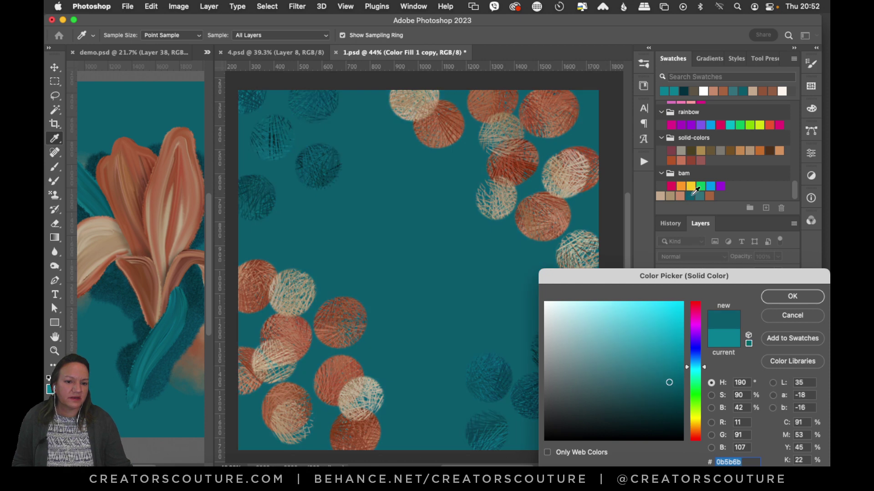
{"action": "left_click", "coordinate": [791, 296]}
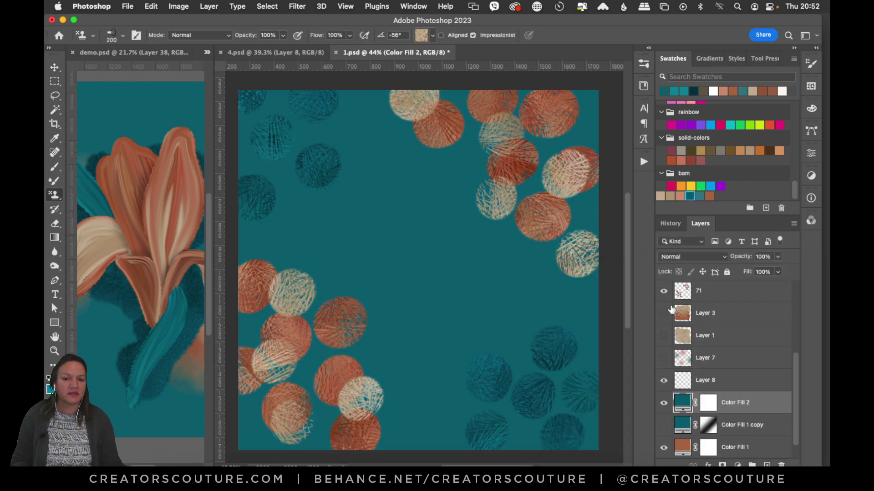
Step: Reset the default colours and fill the new teal fill layer's mask with black
{"action": "left_click", "coordinate": [705, 405]}
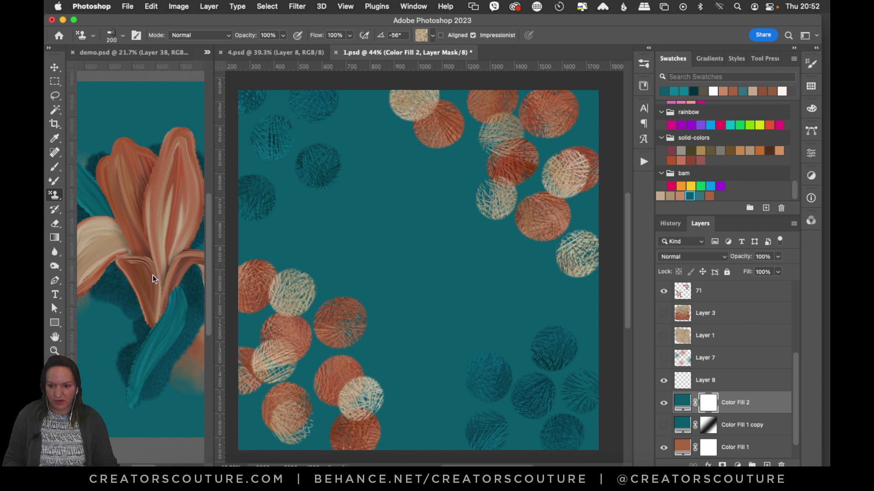
{"action": "key", "text": "d"}
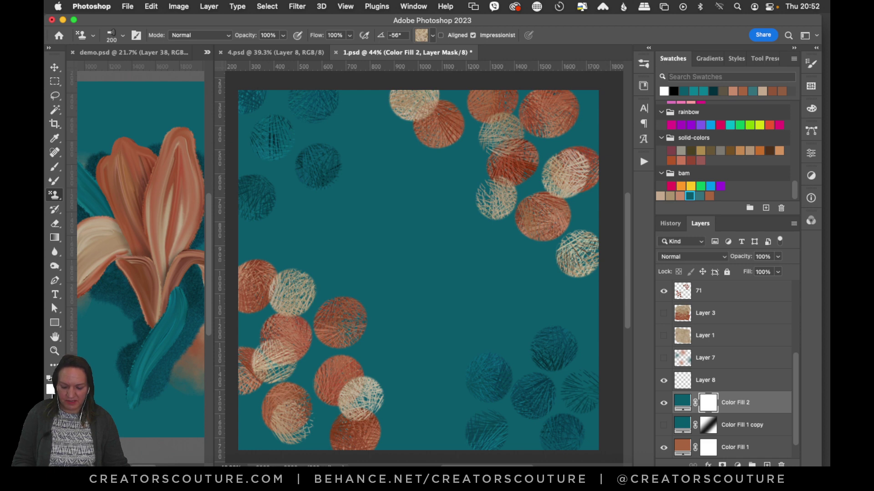
{"action": "key", "text": "super+d"}
{"action": "key", "text": "super+BackSpace"}
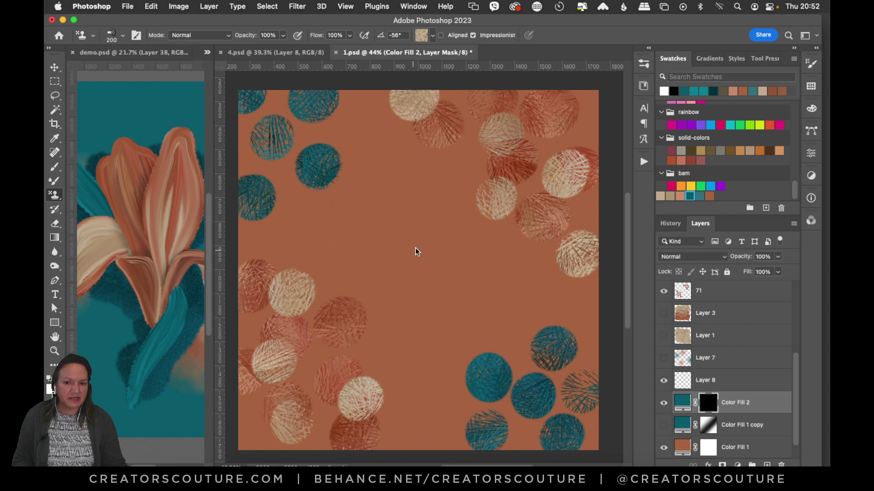
Step: Set up the Gradient tool with the foreground-to-transparent preset from BASICS, keeping white as the foreground colour
{"action": "left_click", "coordinate": [55, 237]}
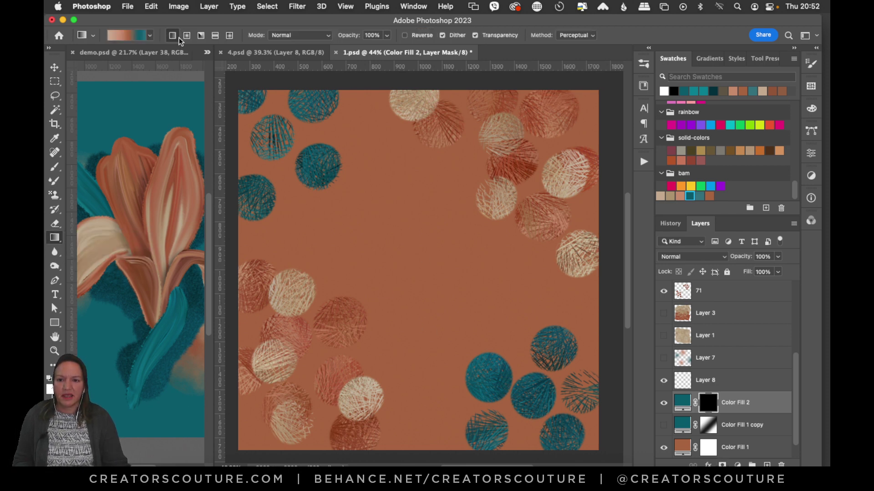
{"action": "left_click", "coordinate": [124, 38]}
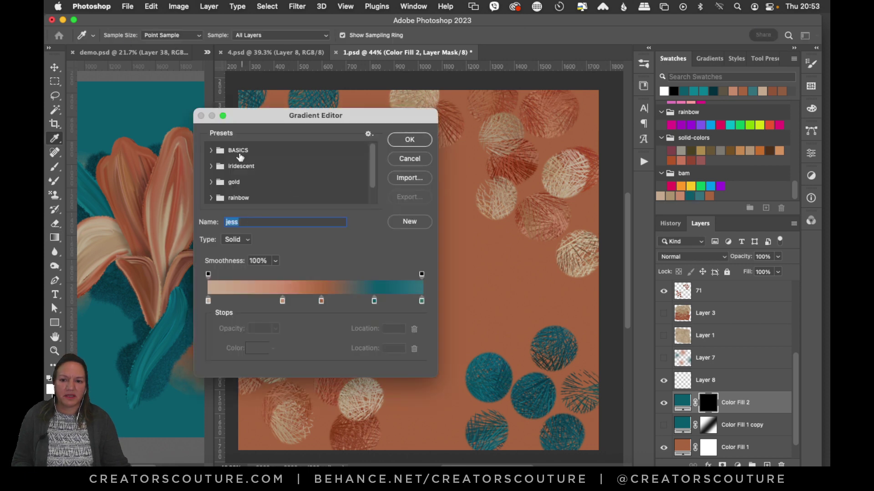
{"action": "left_click", "coordinate": [212, 150]}
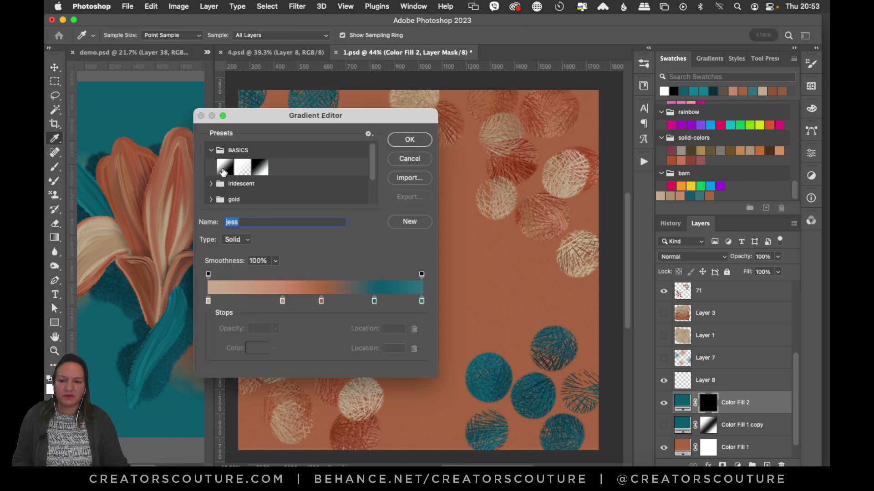
{"action": "left_click", "coordinate": [239, 168]}
{"action": "left_click", "coordinate": [409, 140]}
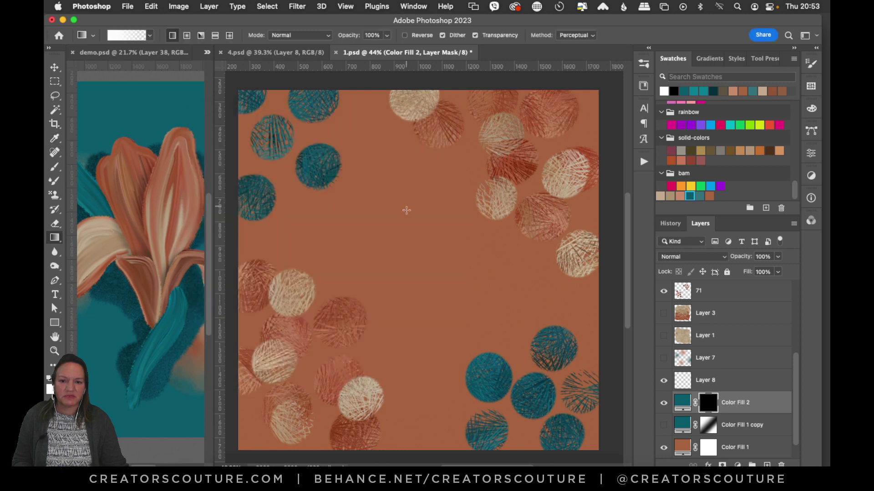
{"action": "key", "text": "x"}
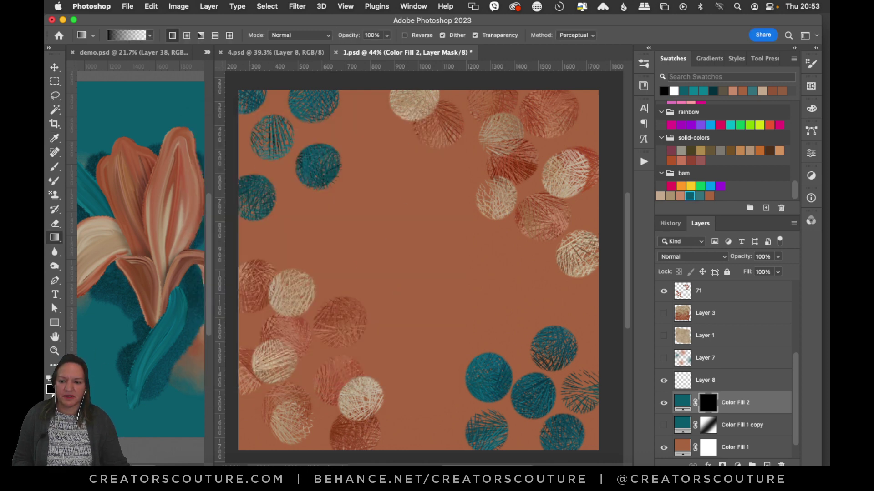
{"action": "key", "text": "x"}
Step: Draw two white linear gradients on the Color Fill 2 mask from each of the upper left and lower right corners towards the centre
{"action": "left_click_drag", "start_coordinate": [248, 116], "coordinate": [411, 319]}
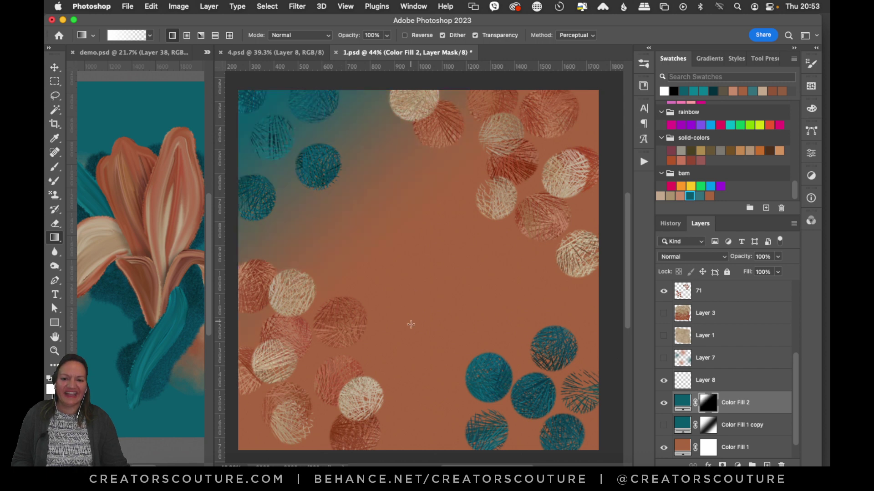
{"action": "left_click_drag", "start_coordinate": [270, 110], "coordinate": [411, 289]}
{"action": "left_click_drag", "start_coordinate": [560, 420], "coordinate": [420, 262]}
{"action": "left_click_drag", "start_coordinate": [571, 404], "coordinate": [410, 235]}
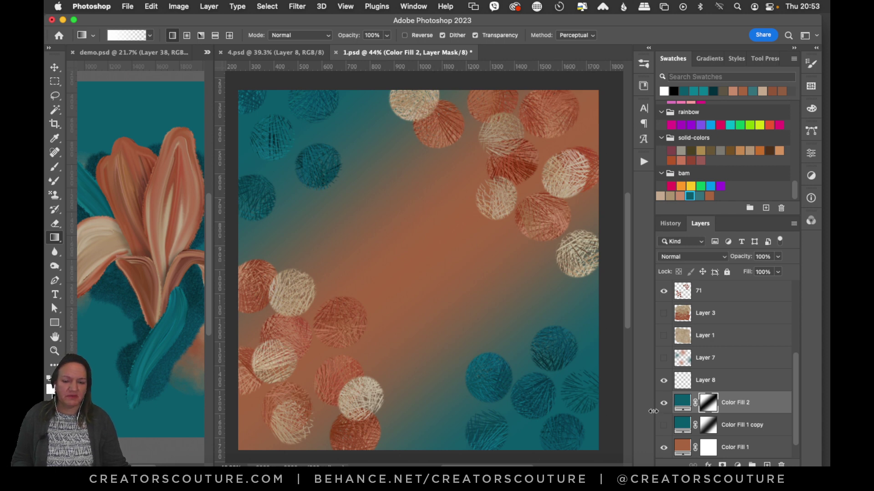
Step: Hide Color Fill 2 and draw teal-to-transparent gradients from the upper left corner towards the centre on a new layer above it
{"action": "left_click", "coordinate": [664, 405]}
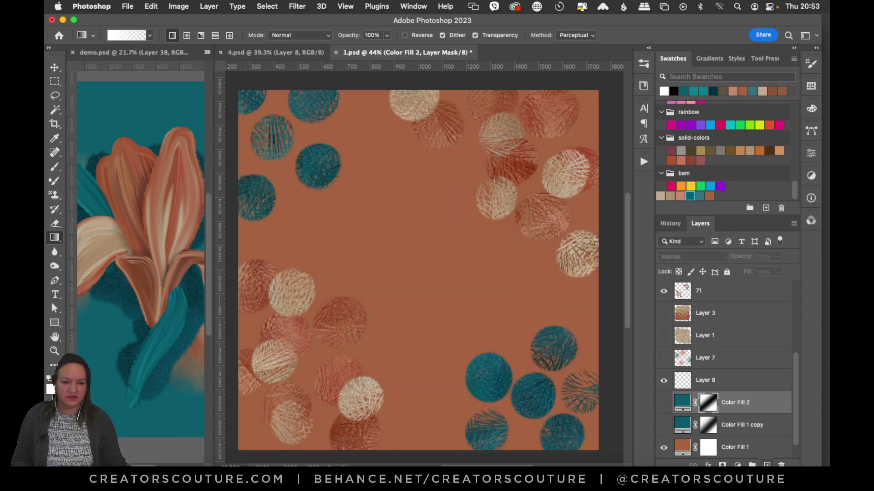
{"action": "left_click", "coordinate": [767, 466]}
{"action": "left_click_drag", "start_coordinate": [282, 121], "coordinate": [396, 277]}
{"action": "key", "text": "super+z"}
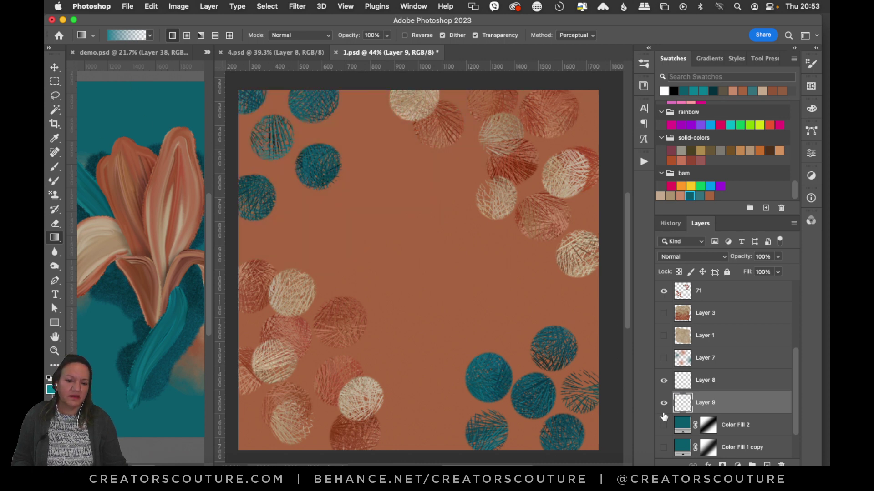
{"action": "left_click_drag", "start_coordinate": [269, 153], "coordinate": [413, 305]}
{"action": "left_click_drag", "start_coordinate": [293, 132], "coordinate": [417, 311]}
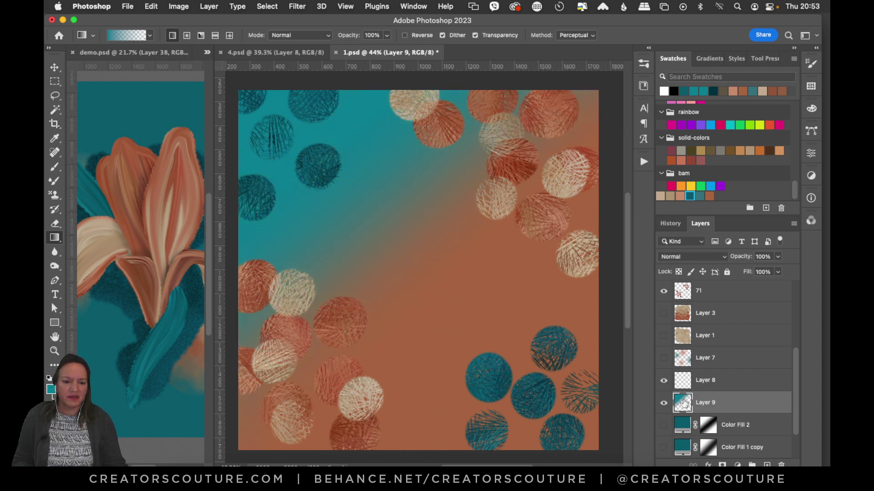
Step: Undo the last gradient on Layer 9 and show Color Fill 2 again
{"action": "key", "text": "super+z"}
{"action": "left_click", "coordinate": [664, 425]}
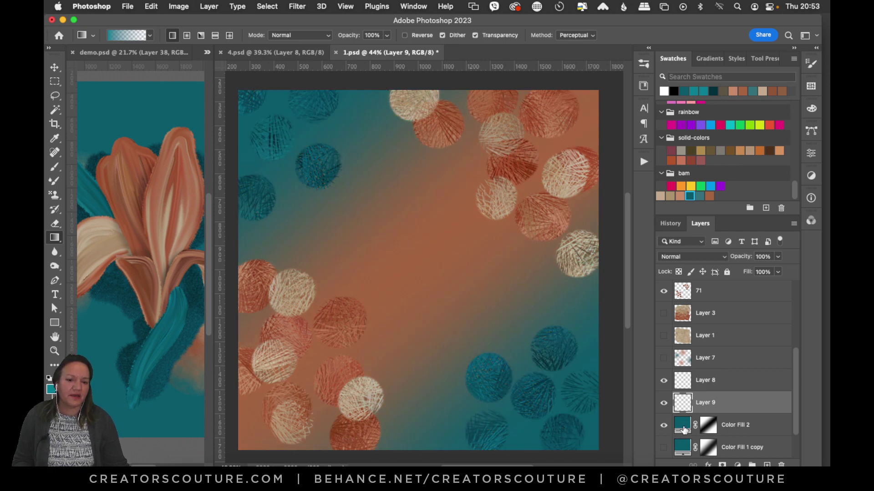
Step: Try the tan and rust bam swatches as the Color Fill 2 colour, and cancel the change
{"action": "double_click", "coordinate": [684, 429]}
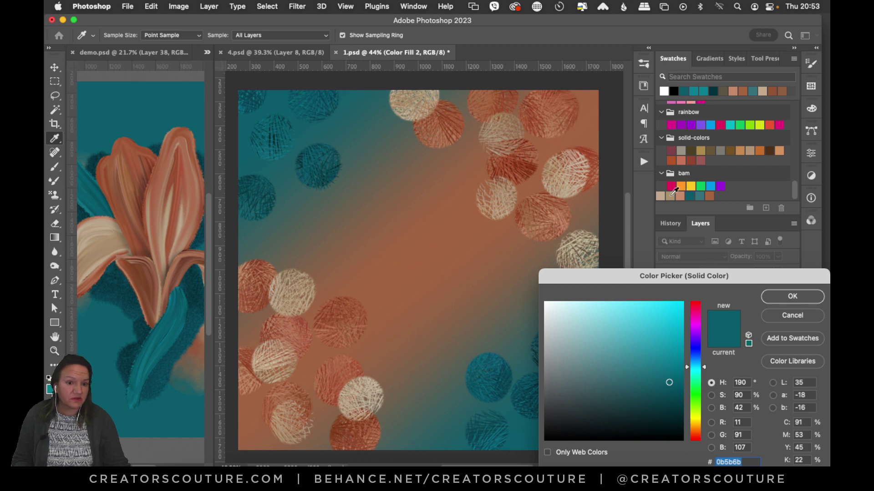
{"action": "left_click", "coordinate": [671, 196]}
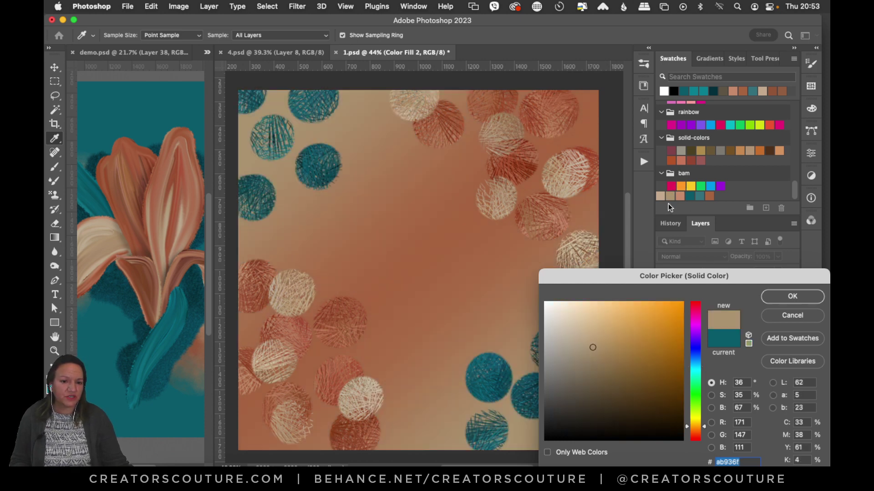
{"action": "left_click", "coordinate": [709, 197]}
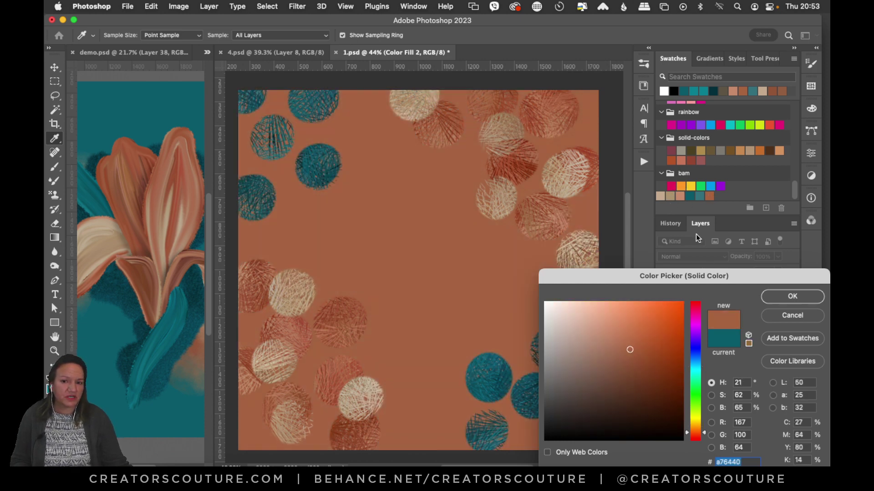
{"action": "left_click", "coordinate": [787, 315]}
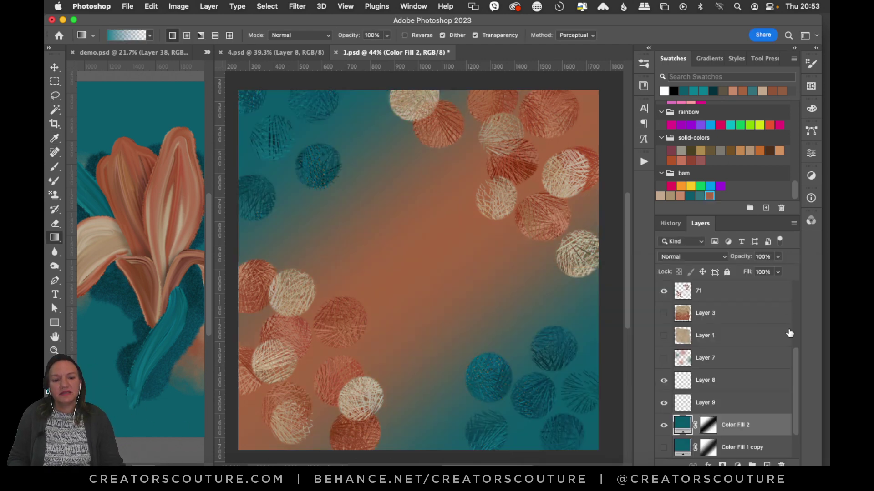
Step: Show Layer 6 and set the Pattern Stamp tool to the mixed tan-and-rust speckled pattern
{"action": "left_click_drag", "start_coordinate": [795, 356], "coordinate": [793, 298]}
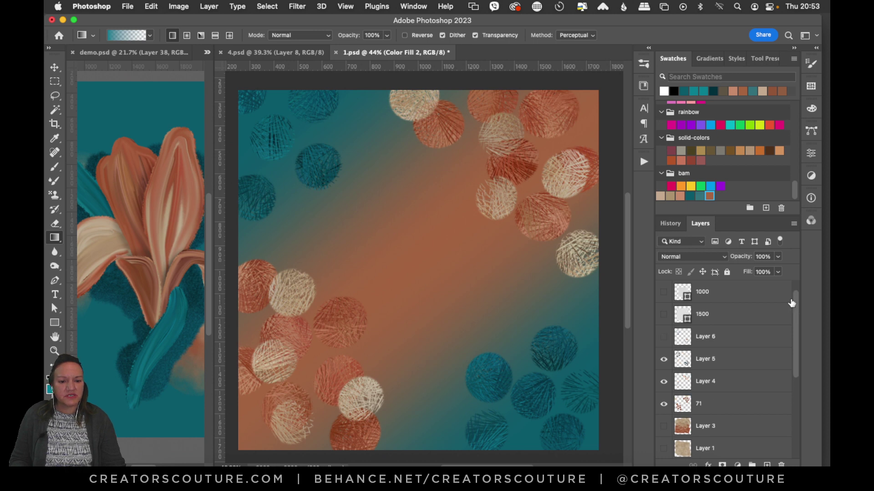
{"action": "left_click", "coordinate": [663, 338]}
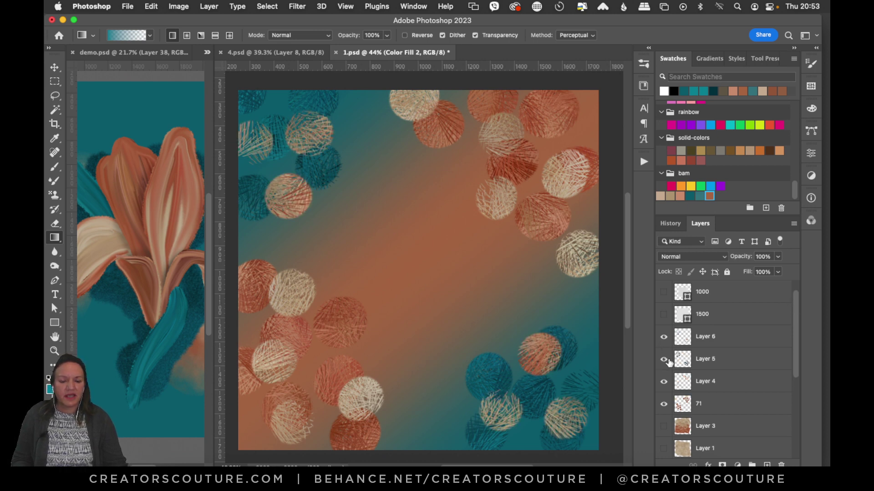
{"action": "left_click", "coordinate": [55, 195]}
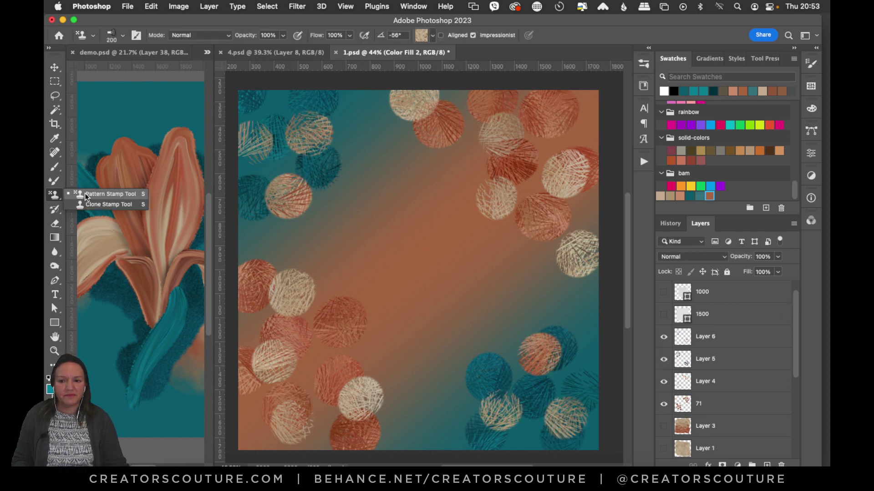
{"action": "left_click", "coordinate": [428, 37]}
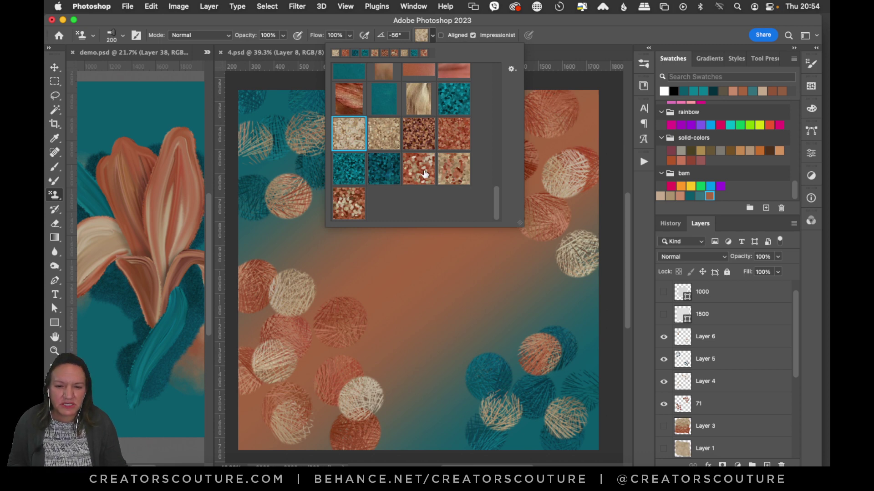
{"action": "left_click", "coordinate": [458, 165]}
{"action": "left_click", "coordinate": [542, 32]}
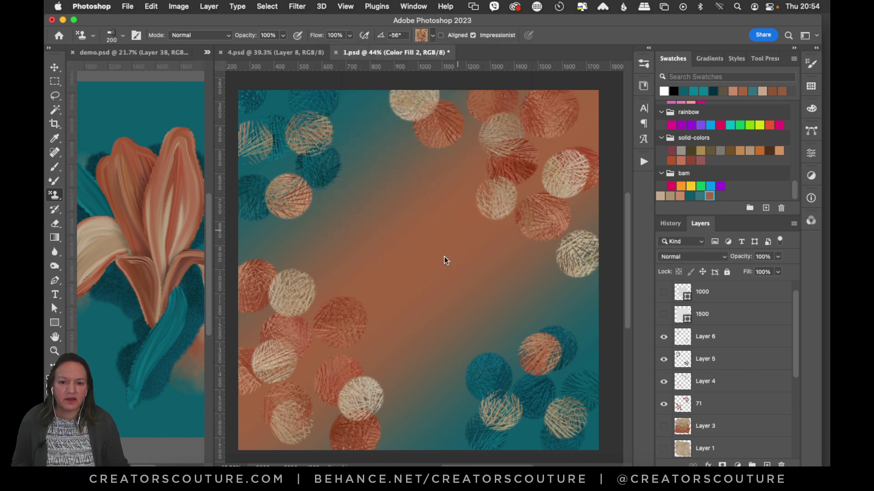
Step: Try stamping a mixed tan-and-rust disc on Layer 6 above the lower right teal discs, undoing each attempt
{"action": "left_click", "coordinate": [449, 249]}
{"action": "left_click", "coordinate": [417, 205]}
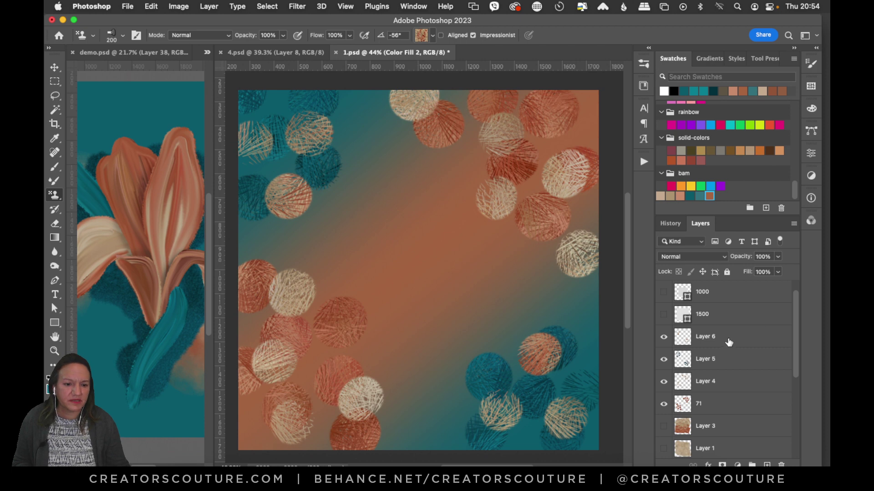
{"action": "left_click", "coordinate": [728, 339]}
{"action": "left_click", "coordinate": [411, 262]}
{"action": "key", "text": "super+z"}
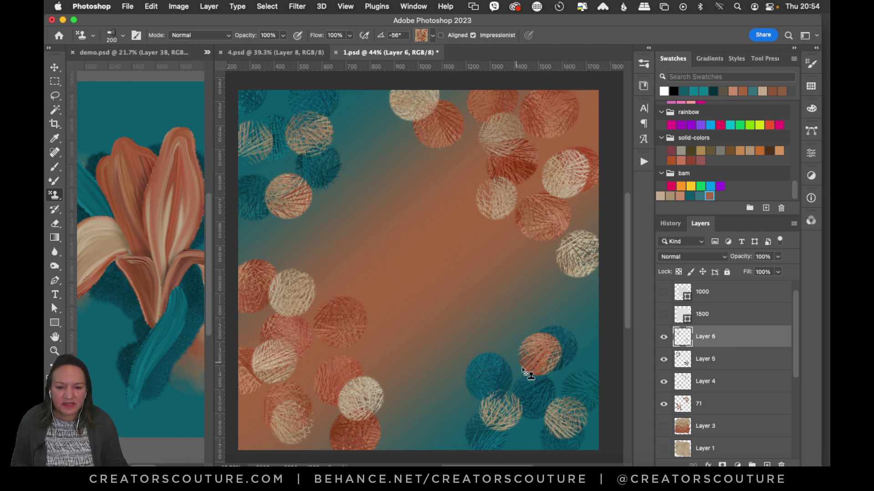
{"action": "left_click", "coordinate": [495, 357]}
{"action": "key", "text": "super+z"}
{"action": "left_click", "coordinate": [493, 356]}
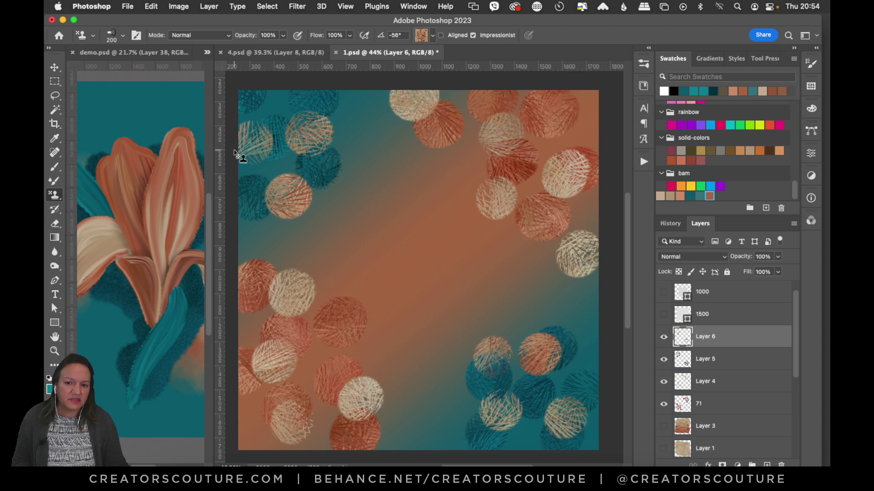
{"action": "key", "text": "super+z"}
{"action": "left_click", "coordinate": [493, 357]}
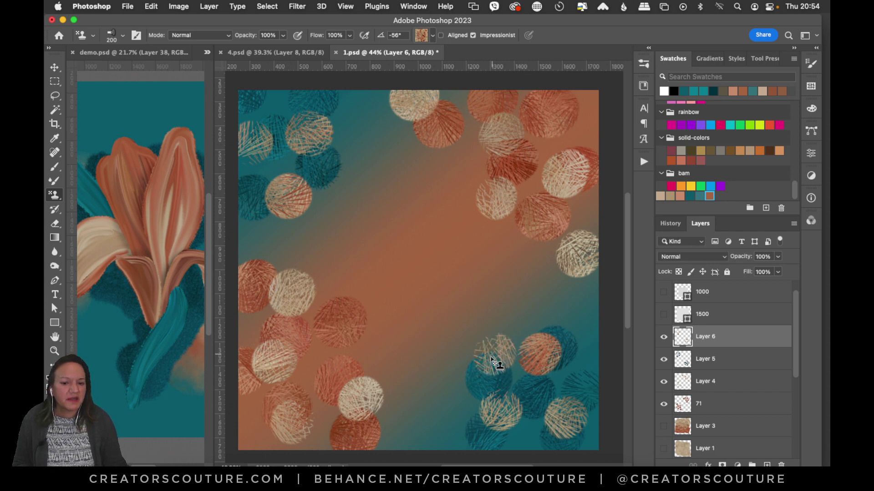
{"action": "key", "text": "super+z"}
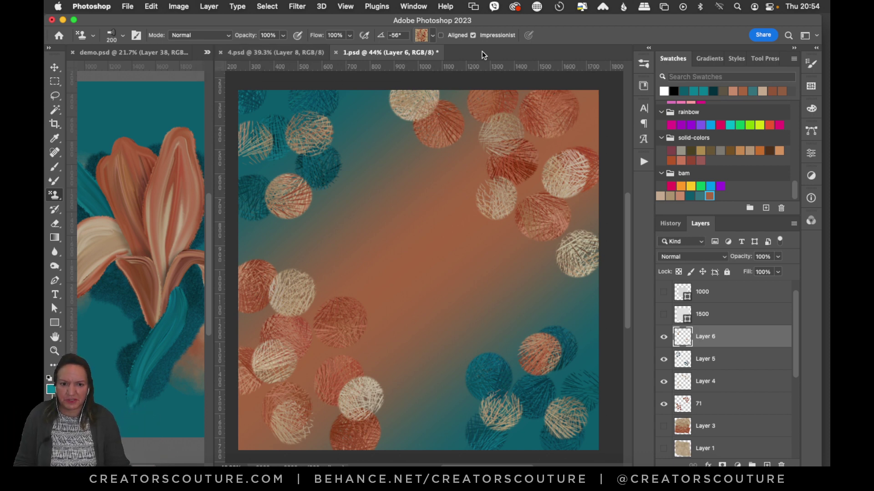
Step: Switch to 2.psd, move it into the document group beside 1.psd and fit the whole cloud artwork in view
{"action": "left_click", "coordinate": [208, 53]}
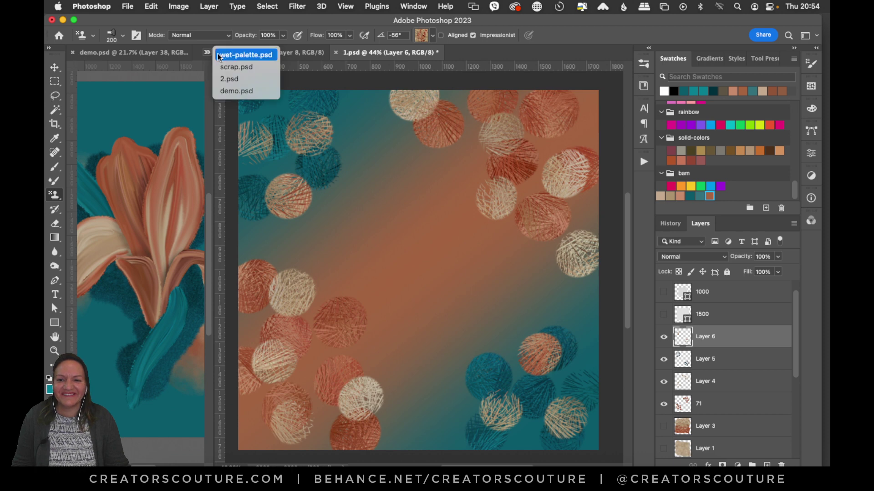
{"action": "left_click", "coordinate": [245, 81]}
{"action": "left_click_drag", "start_coordinate": [144, 57], "coordinate": [422, 67]}
{"action": "left_click_drag", "start_coordinate": [624, 269], "coordinate": [624, 229]}
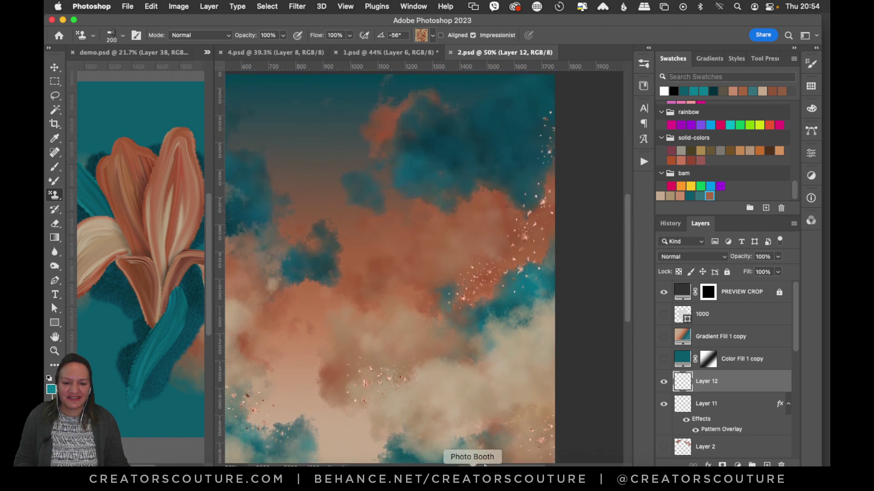
{"action": "mouse_move", "coordinate": [474, 465]}
{"action": "left_mouse_down"}
{"action": "mouse_move", "coordinate": [451, 465]}
{"action": "mouse_move", "coordinate": [472, 465]}
{"action": "left_mouse_up"}
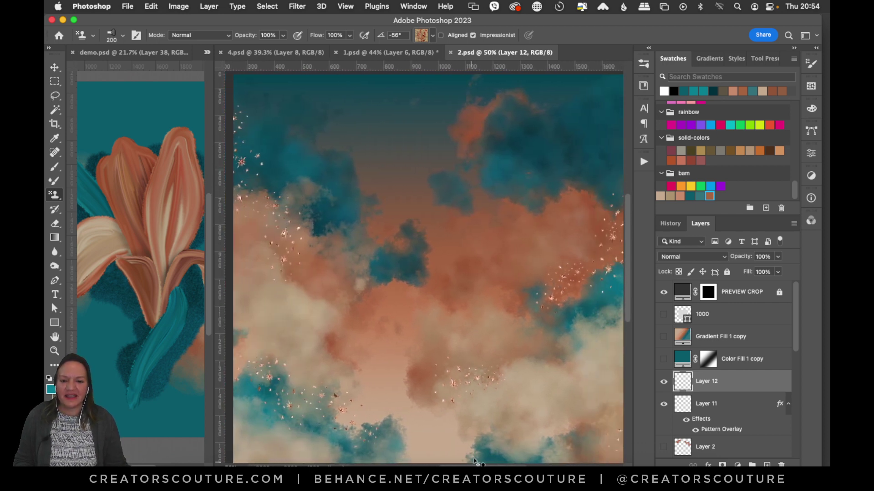
{"action": "left_click", "coordinate": [56, 351]}
{"action": "left_click_drag", "start_coordinate": [479, 259], "coordinate": [459, 283]}
{"action": "left_click_drag", "start_coordinate": [448, 466], "coordinate": [453, 467]}
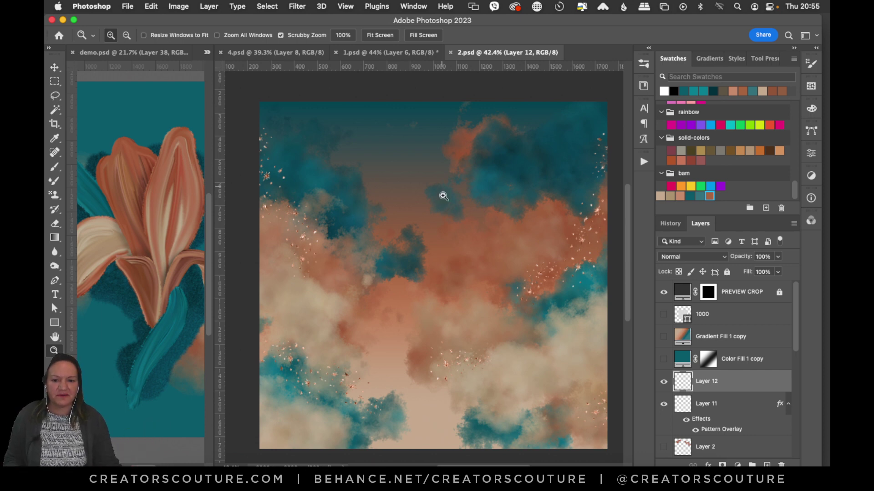
{"action": "left_click_drag", "start_coordinate": [629, 257], "coordinate": [627, 265]}
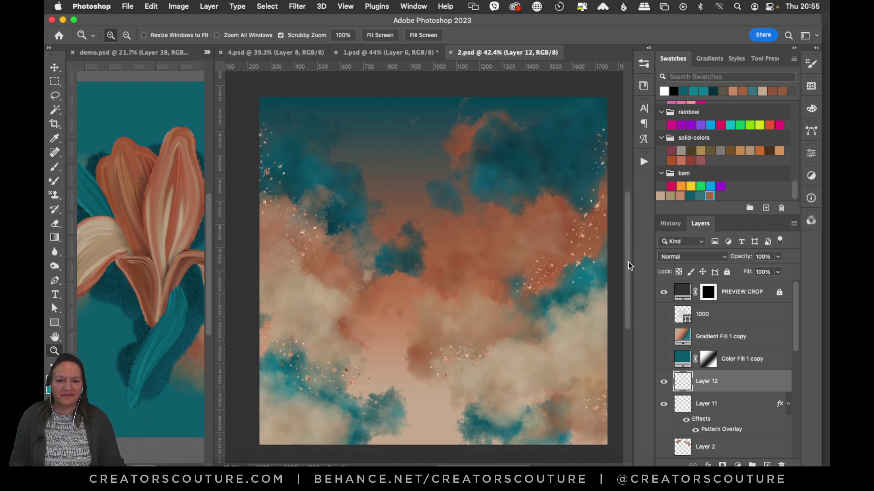
Step: Group the cloud layers from Layer 10 up to Layer 2 and save 2.psd
{"action": "left_click_drag", "start_coordinate": [793, 334], "coordinate": [785, 439]}
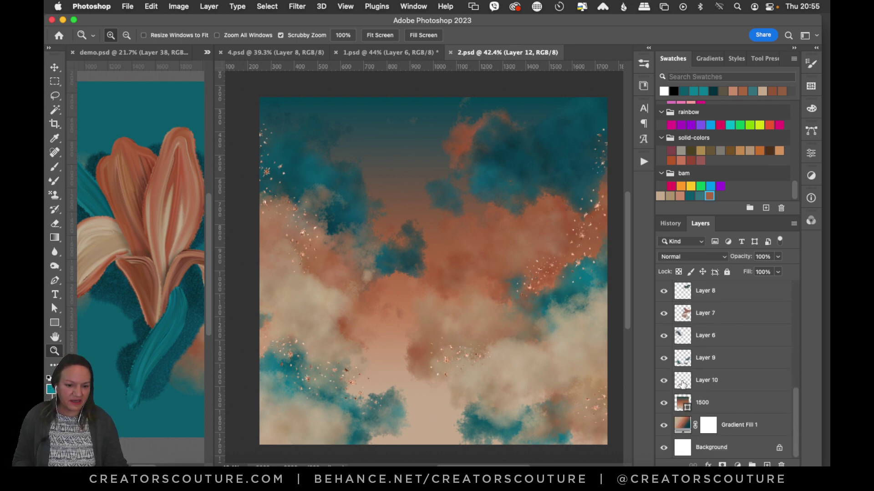
{"action": "left_click", "coordinate": [715, 383]}
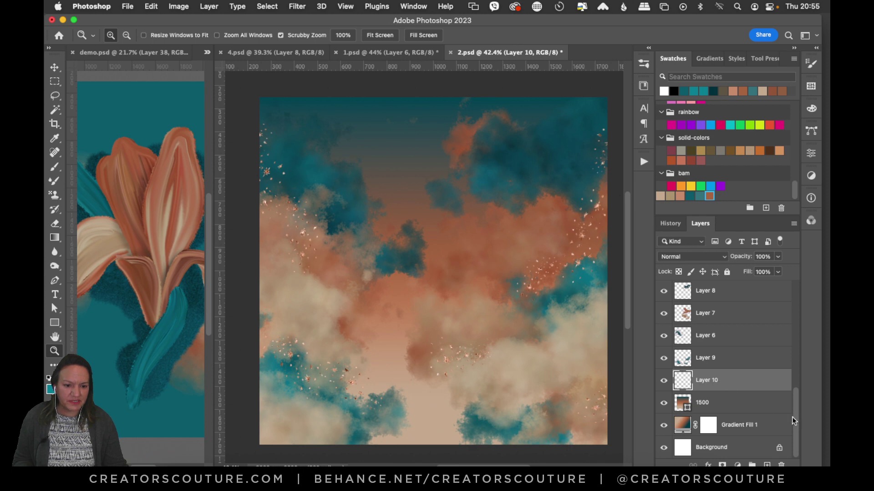
{"action": "left_click_drag", "start_coordinate": [796, 411], "coordinate": [797, 329]}
{"action": "left_click", "coordinate": [663, 359]}
{"action": "left_click", "coordinate": [663, 361]}
{"action": "left_click", "coordinate": [711, 407], "text": "shift"}
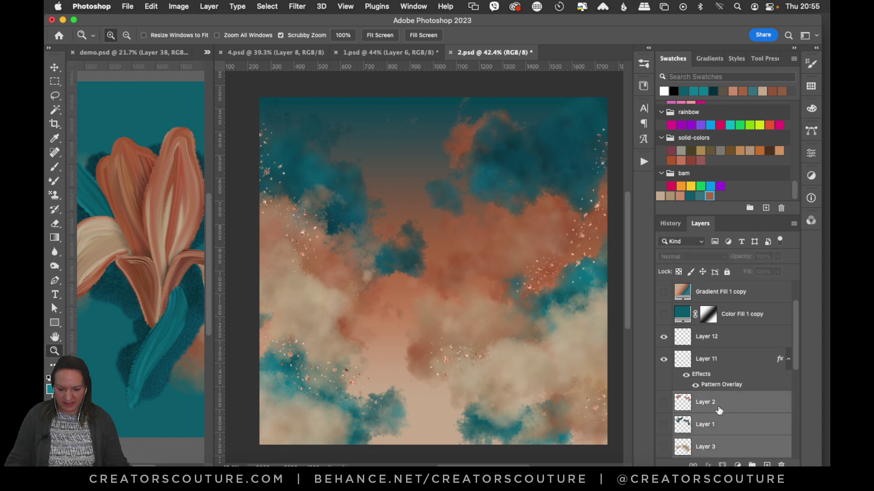
{"action": "key", "text": "super+g"}
{"action": "key", "text": "super+s"}
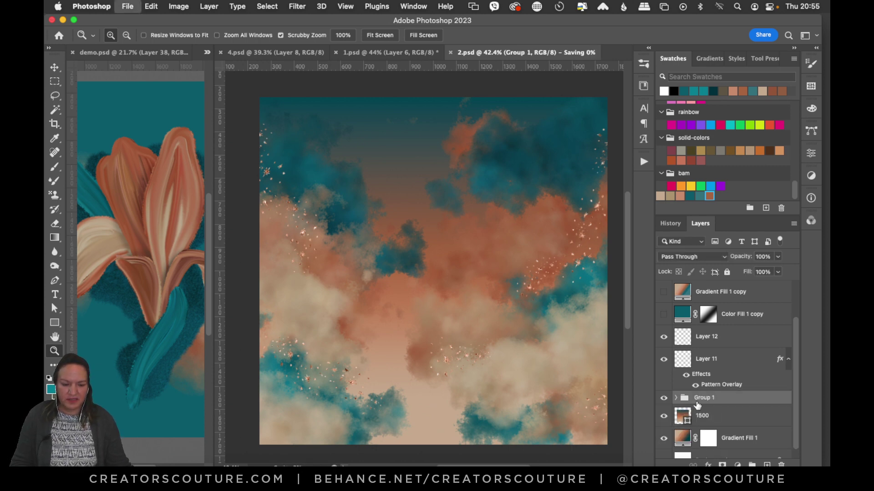
Step: Save the document under the new name 2-live.psd in the 1-5-23-abstract folder
{"action": "left_click", "coordinate": [131, 6]}
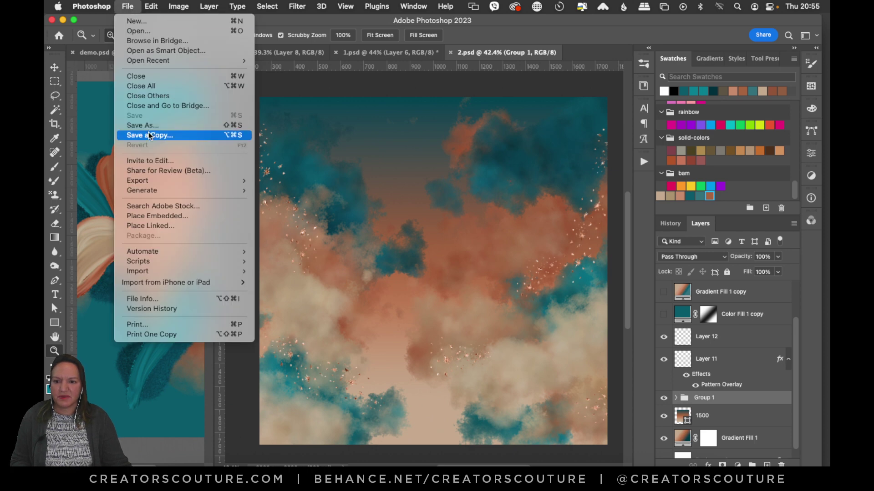
{"action": "left_click", "coordinate": [163, 126]}
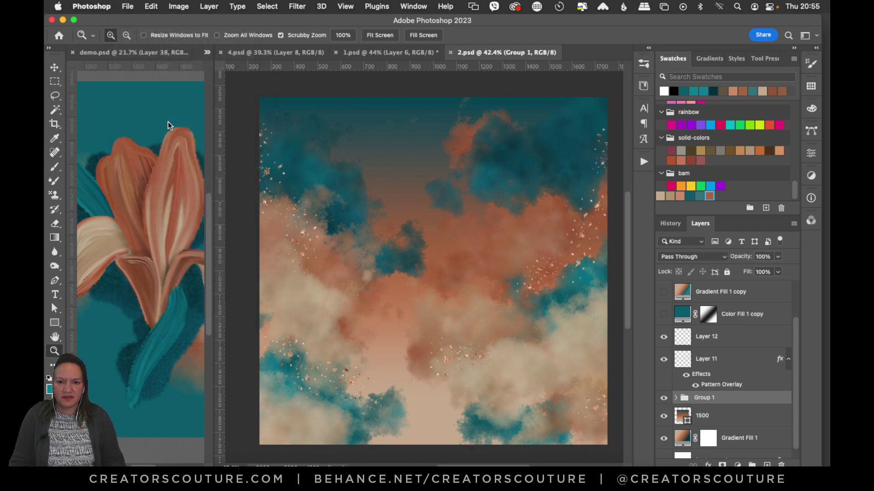
{"action": "type", "text": "-live"}
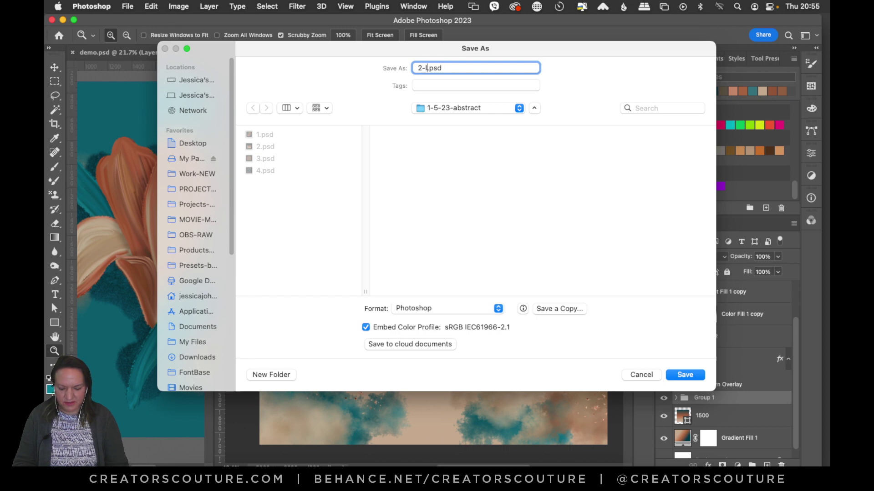
{"action": "key", "text": "Return"}
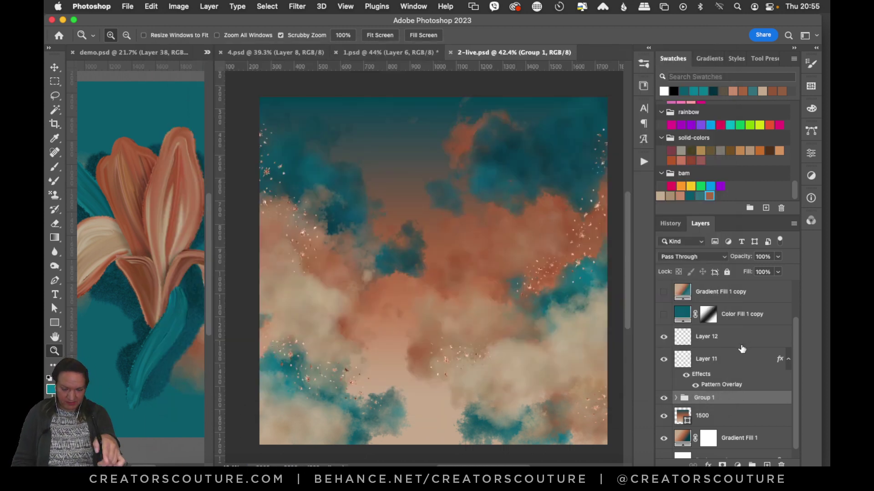
Step: Hide the grouped cloud layers and the Layer 11 speckles over the background gradient
{"action": "left_click", "coordinate": [663, 398]}
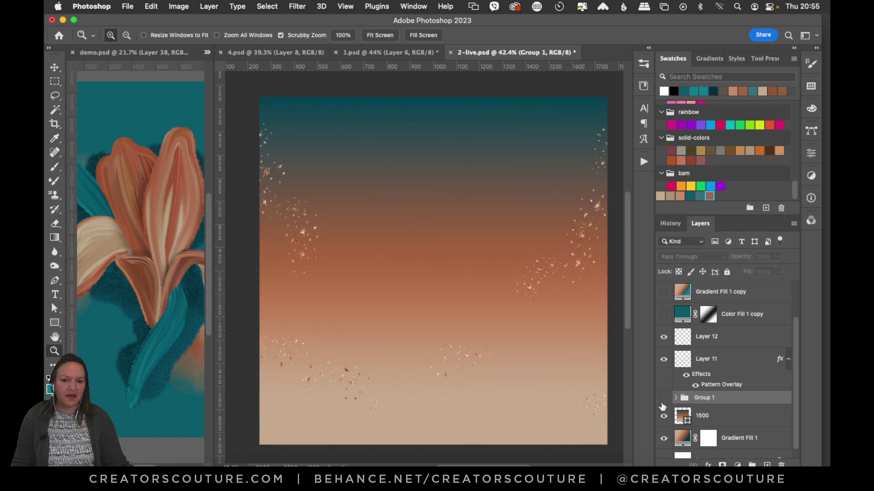
{"action": "left_click", "coordinate": [664, 360]}
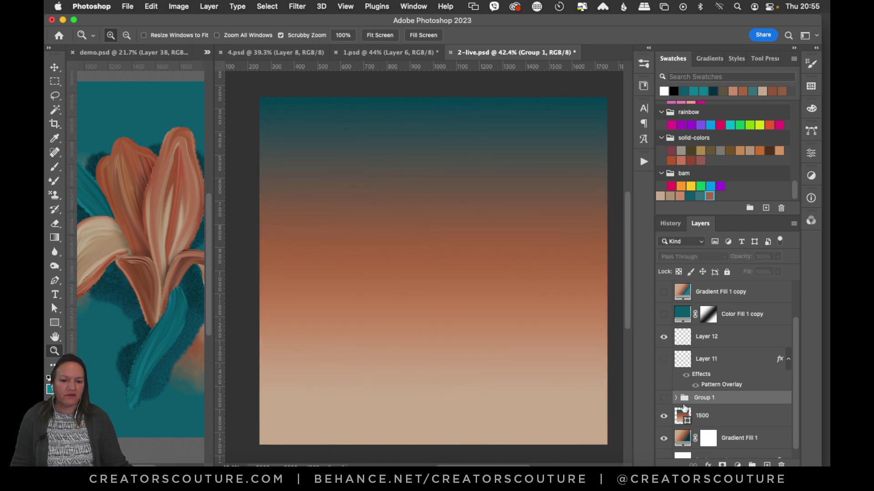
Step: Examine the 1500 layer's gradient fill settings and its effect on the background across the square canvas
{"action": "double_click", "coordinate": [684, 417]}
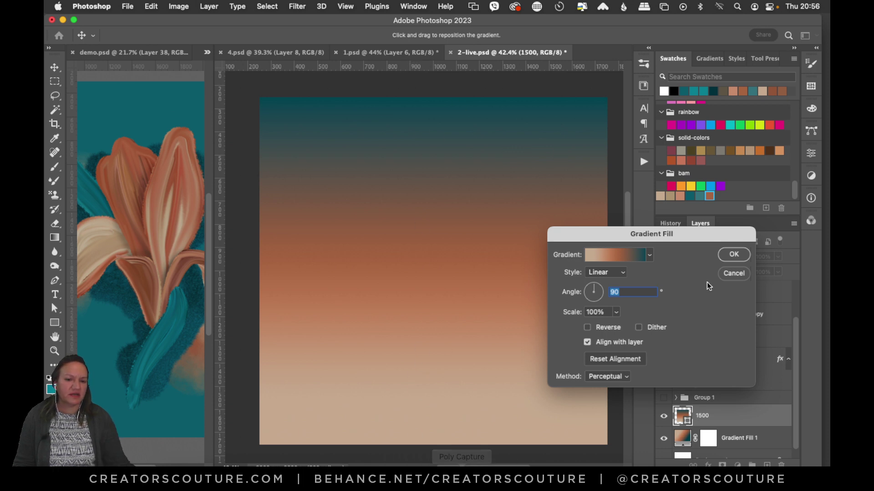
{"action": "left_click", "coordinate": [733, 255]}
{"action": "key", "text": "z"}
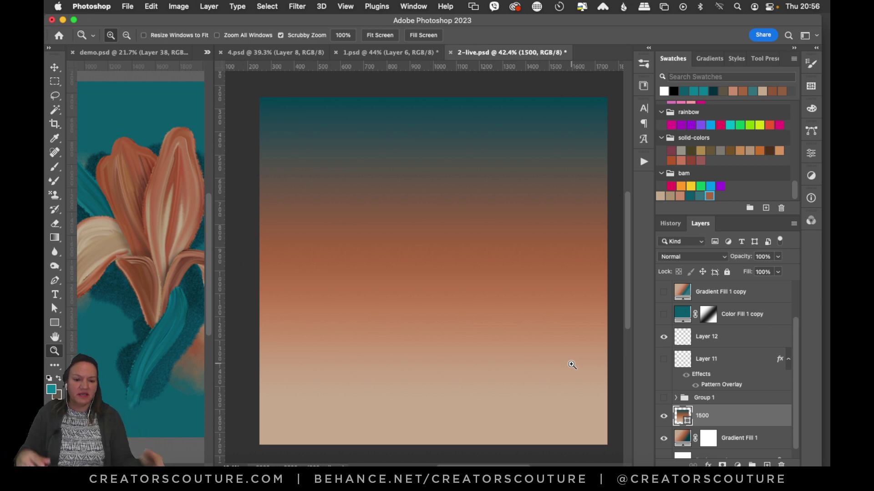
{"action": "left_click", "coordinate": [664, 422]}
{"action": "left_click", "coordinate": [664, 422]}
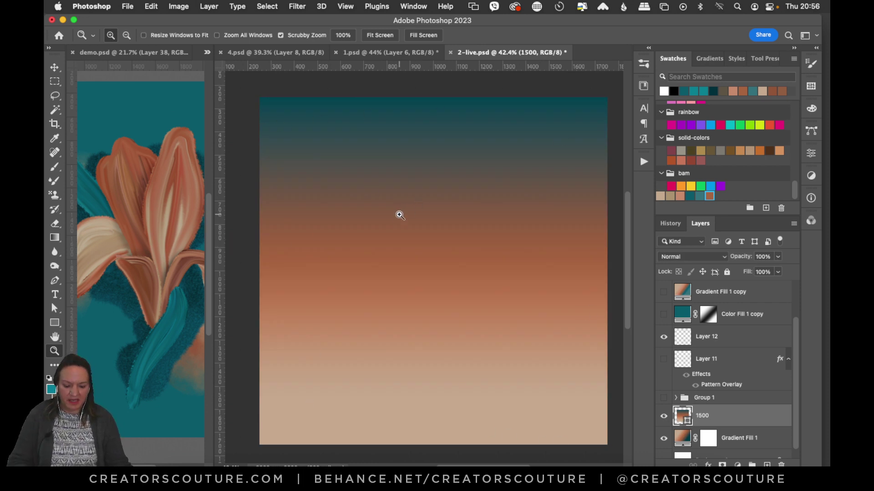
{"action": "key", "text": "super+minus"}
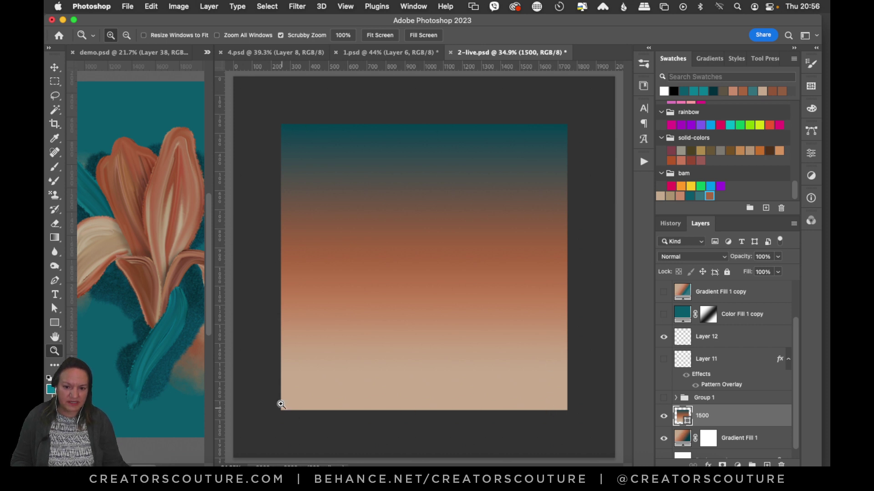
{"action": "left_click_drag", "start_coordinate": [440, 282], "coordinate": [453, 279]}
{"action": "scroll", "coordinate": [453, 279], "scroll_direction": "up", "scroll_amount": 2}
{"action": "scroll", "coordinate": [454, 277], "scroll_direction": "down", "scroll_amount": 1}
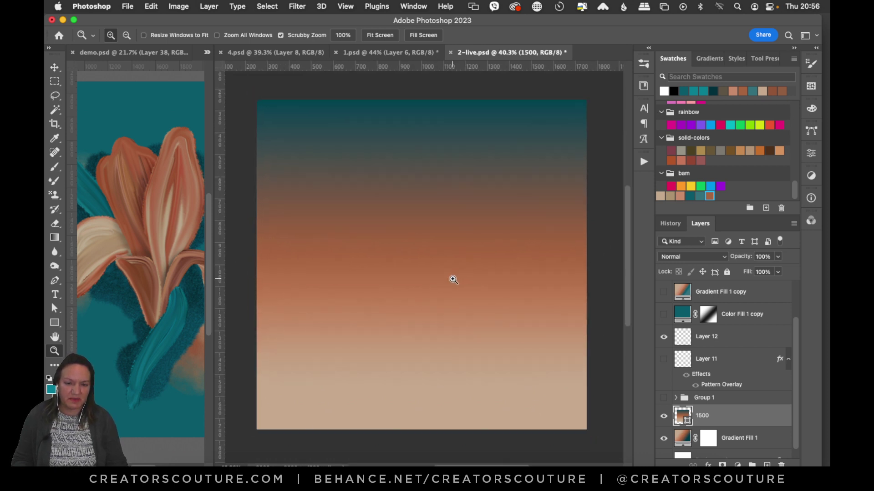
Step: Save 2-live.psd and set the rust colour stop in the 1500 layer's gradient to location 51%
{"action": "key", "text": "super+s"}
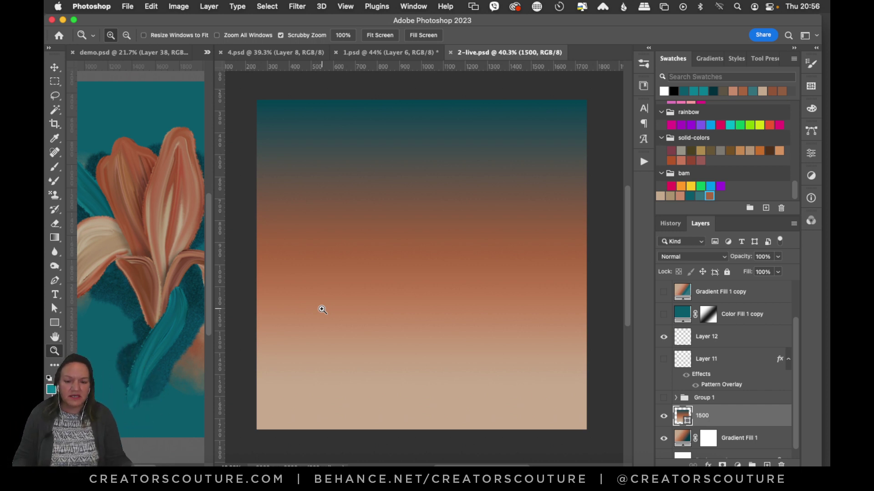
{"action": "left_click", "coordinate": [55, 68]}
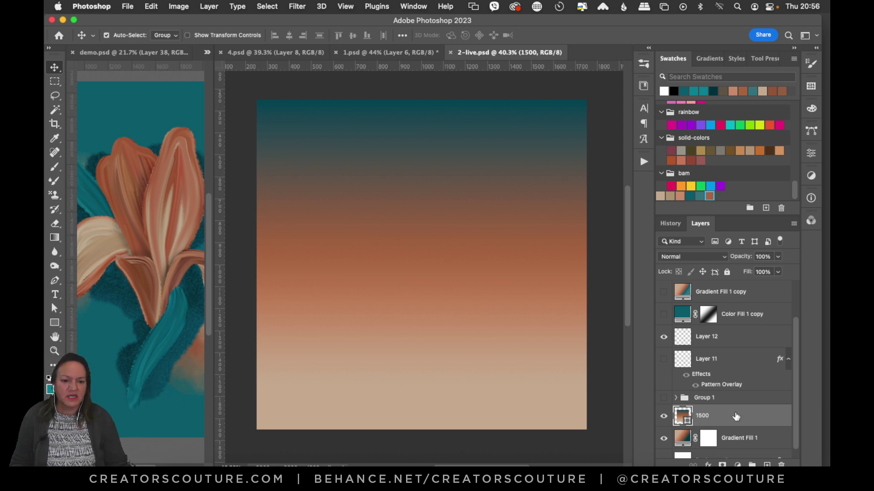
{"action": "double_click", "coordinate": [681, 416]}
{"action": "left_click_drag", "start_coordinate": [648, 239], "coordinate": [490, 223]}
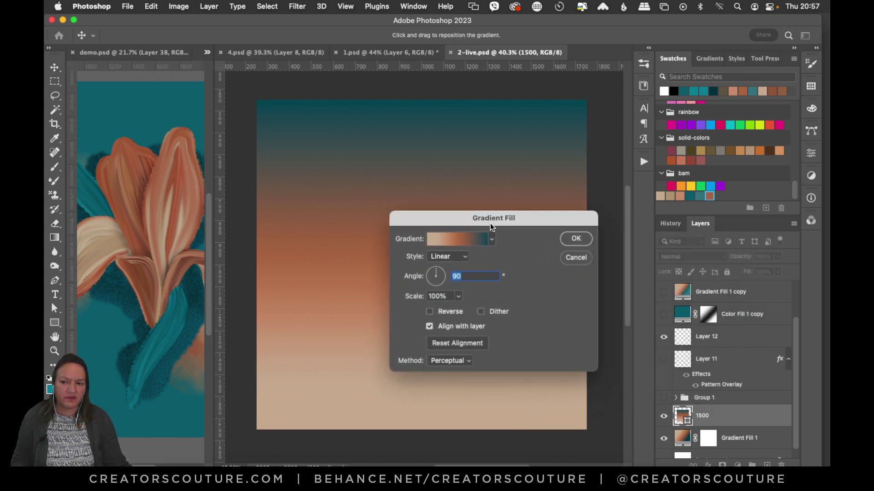
{"action": "left_click", "coordinate": [471, 240]}
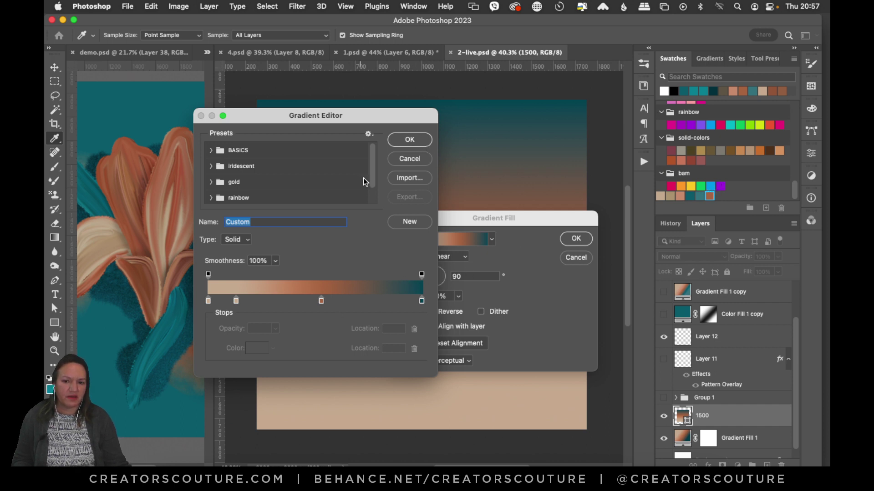
{"action": "left_click_drag", "start_coordinate": [357, 116], "coordinate": [684, 114]}
{"action": "left_click_drag", "start_coordinate": [430, 214], "coordinate": [517, 167]}
{"action": "mouse_move", "coordinate": [737, 256]}
{"action": "left_mouse_down"}
{"action": "mouse_move", "coordinate": [747, 254]}
{"action": "mouse_move", "coordinate": [732, 256]}
{"action": "left_mouse_up"}
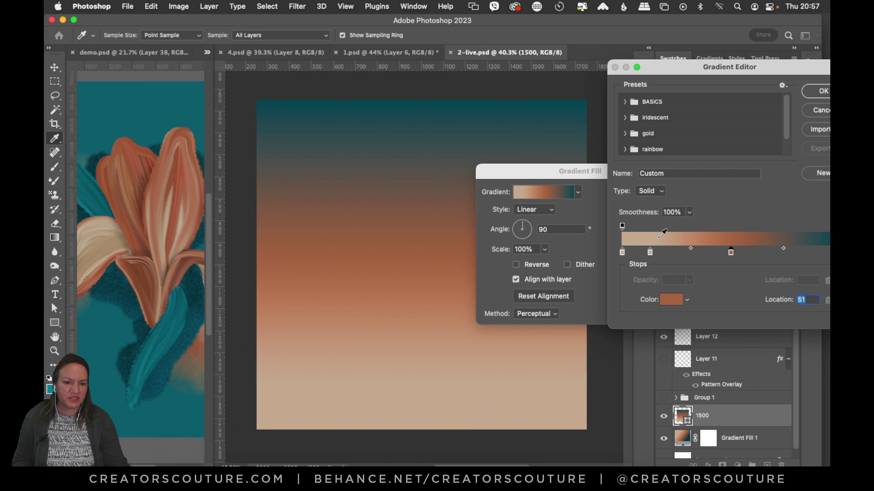
{"action": "left_click_drag", "start_coordinate": [723, 66], "coordinate": [617, 87]}
{"action": "left_click", "coordinate": [719, 112]}
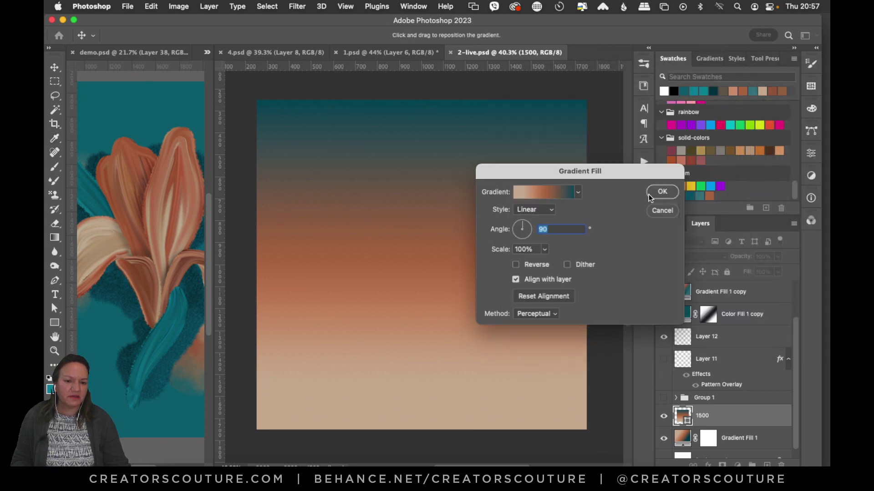
{"action": "left_click", "coordinate": [661, 192]}
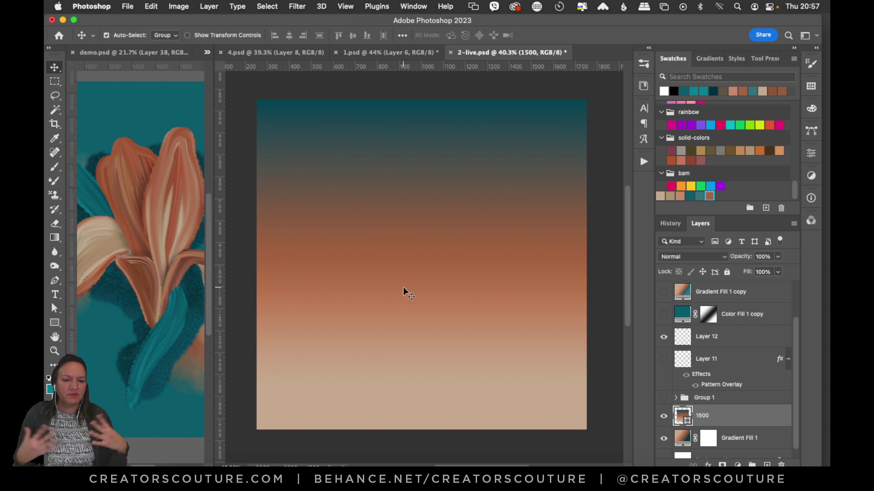
Step: Activate the Pattern Stamp tool and collapse the expanded PS GLITCHCORE, PS floral tulle and Paint Pulling folders in the brush library
{"action": "left_click", "coordinate": [55, 194]}
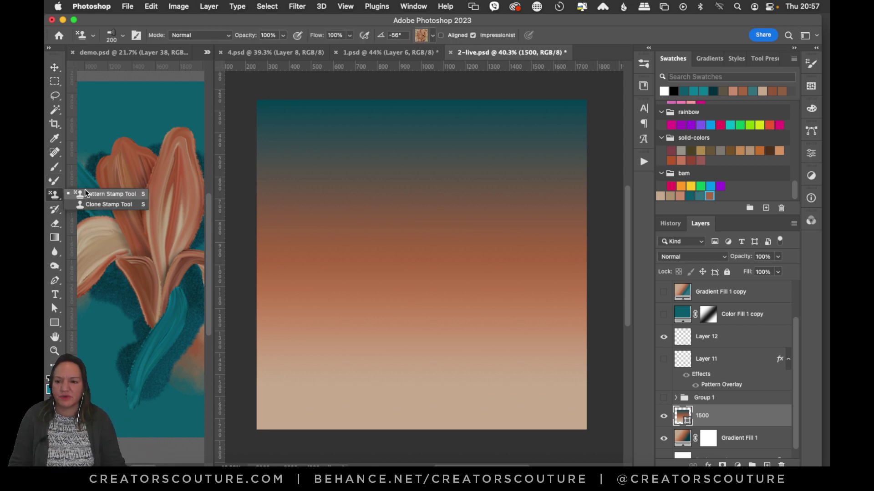
{"action": "left_click", "coordinate": [644, 65]}
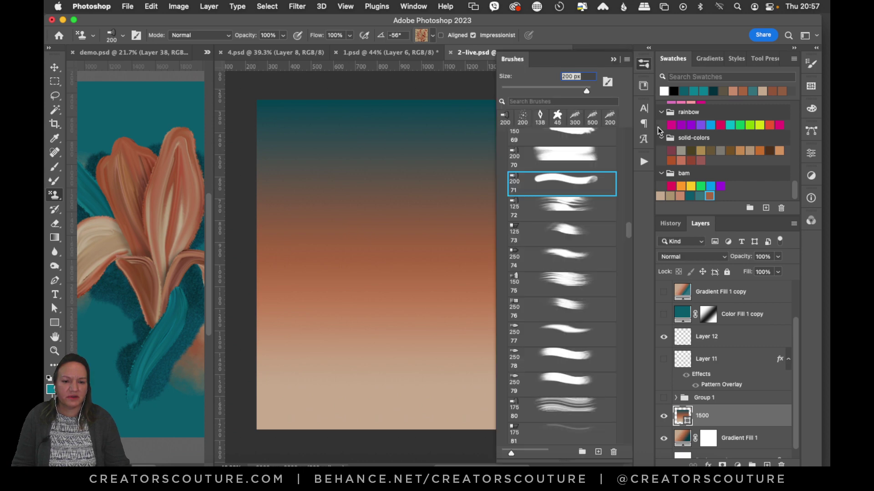
{"action": "mouse_move", "coordinate": [627, 234]}
{"action": "left_mouse_down"}
{"action": "mouse_move", "coordinate": [618, 321]}
{"action": "mouse_move", "coordinate": [581, 441]}
{"action": "mouse_move", "coordinate": [610, 328]}
{"action": "mouse_move", "coordinate": [603, 348]}
{"action": "mouse_move", "coordinate": [625, 133]}
{"action": "left_mouse_up"}
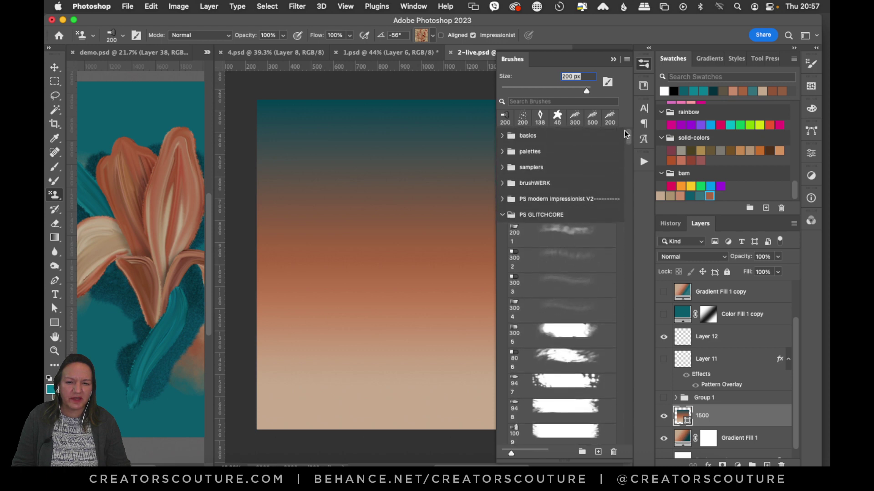
{"action": "left_click", "coordinate": [503, 215]}
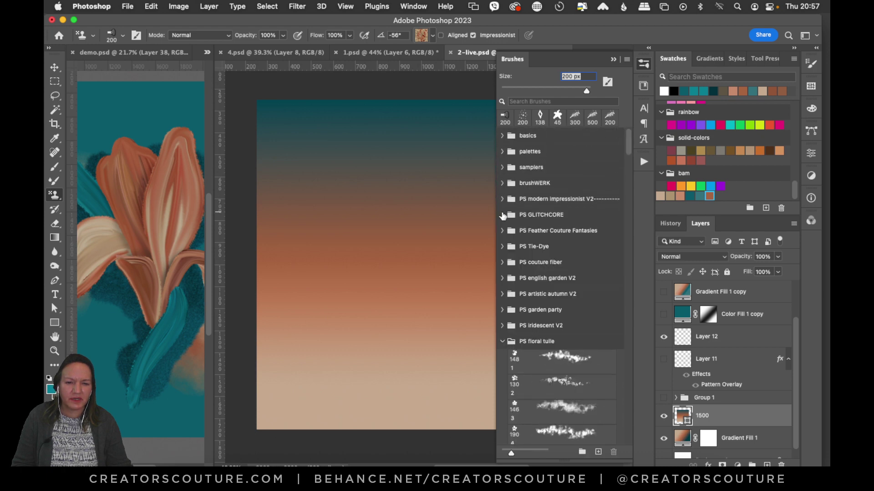
{"action": "left_click", "coordinate": [502, 342]}
{"action": "left_click", "coordinate": [504, 359]}
{"action": "left_click_drag", "start_coordinate": [630, 155], "coordinate": [608, 267]}
{"action": "left_click", "coordinate": [502, 256]}
{"action": "scroll", "coordinate": [608, 264], "scroll_direction": "up", "scroll_amount": 3}
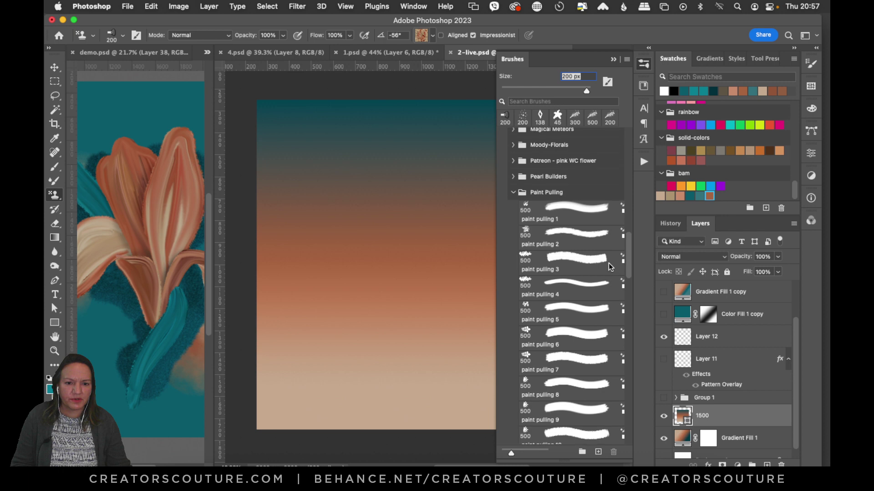
{"action": "left_click", "coordinate": [513, 199]}
{"action": "left_click_drag", "start_coordinate": [628, 271], "coordinate": [623, 214]}
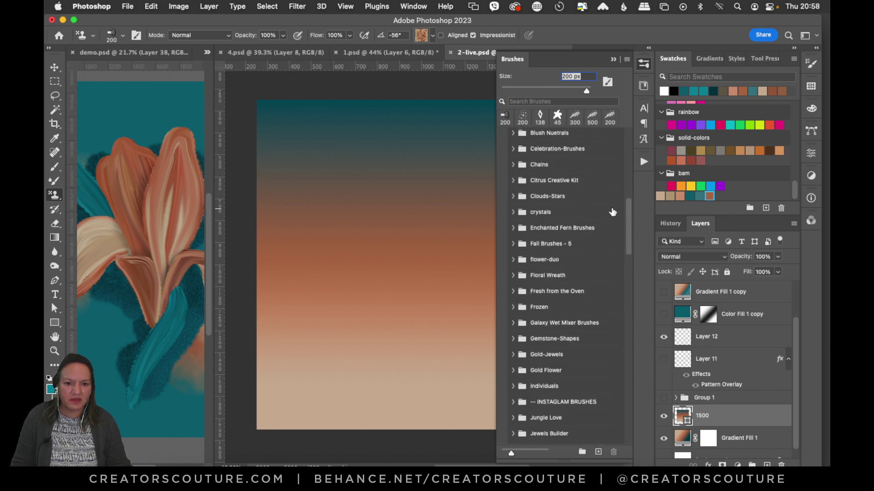
Step: Choose the 207 px Cloud 3 brush from the Clouds-Stars folder and add an empty layer above the 1500 layer
{"action": "left_click", "coordinate": [513, 196]}
{"action": "scroll", "coordinate": [631, 218], "scroll_direction": "down", "scroll_amount": 2}
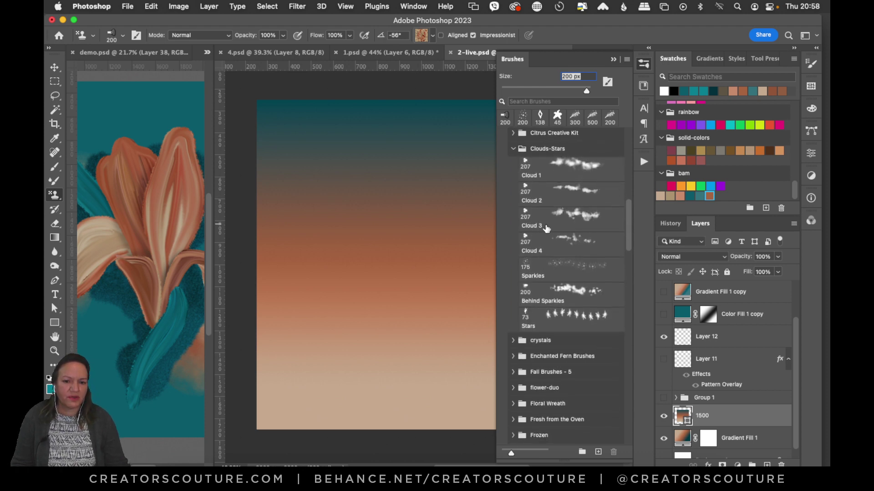
{"action": "left_click", "coordinate": [561, 220]}
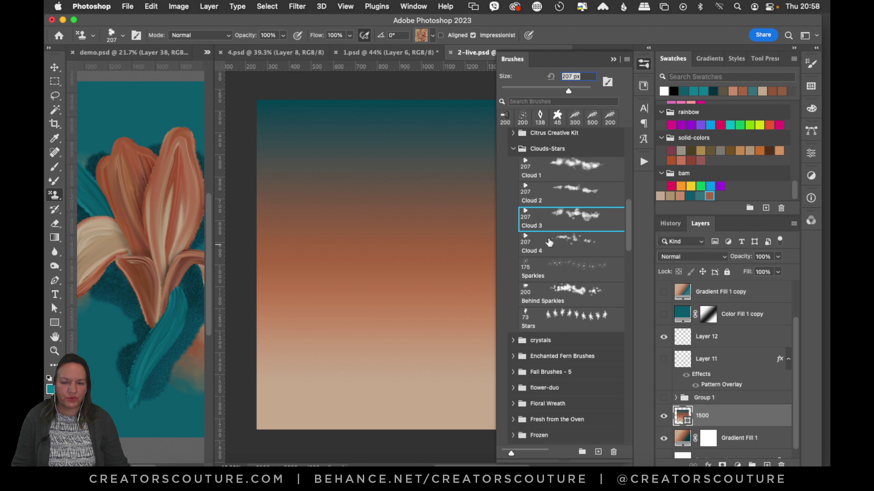
{"action": "left_click", "coordinate": [639, 67]}
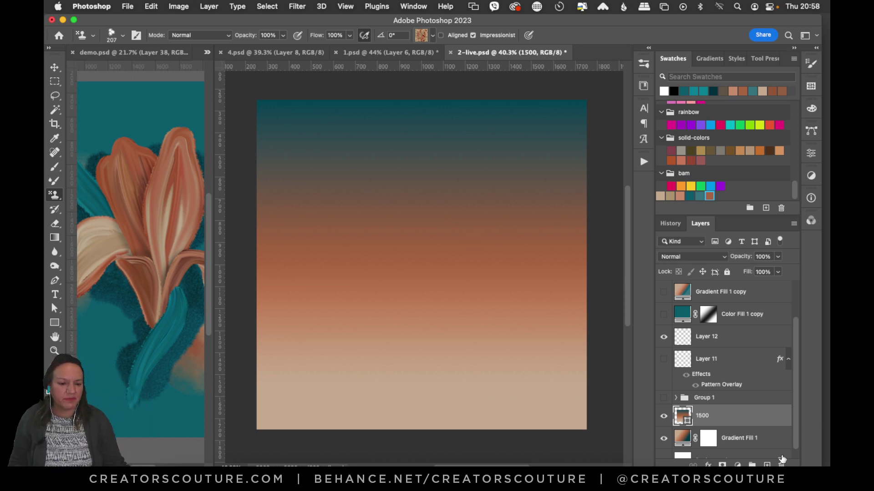
{"action": "left_click", "coordinate": [766, 465]}
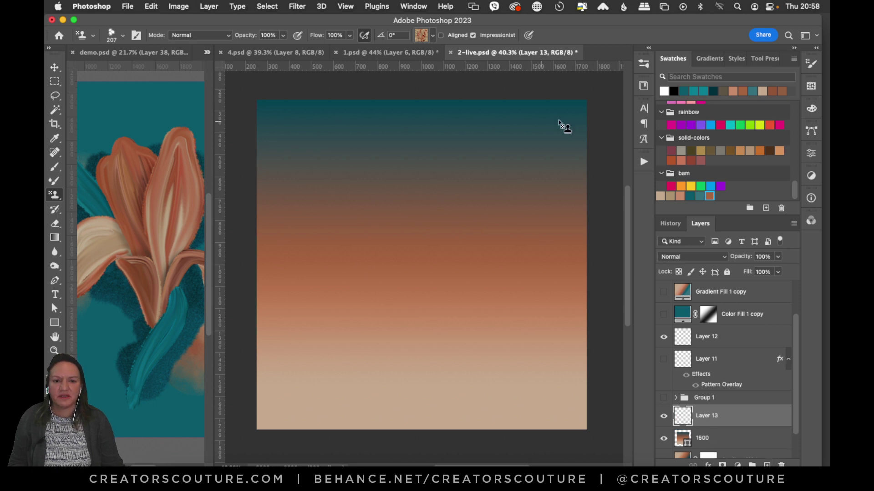
Step: Review the Clouds-Stars brushes and briefly show Group 1's finished clouds for reference
{"action": "left_click", "coordinate": [643, 64]}
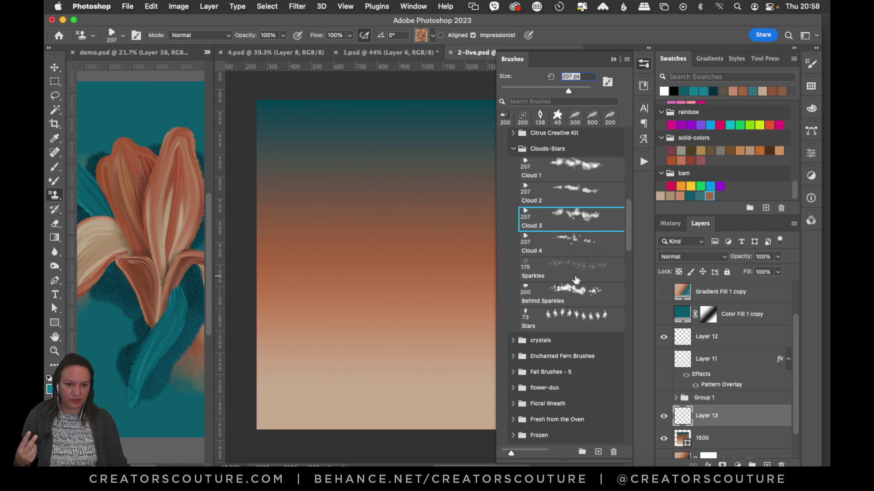
{"action": "left_click", "coordinate": [643, 64]}
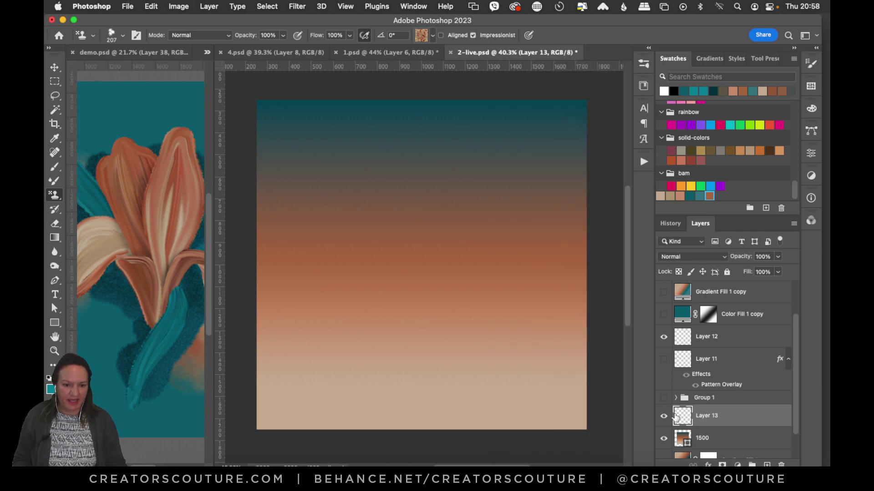
{"action": "left_click", "coordinate": [664, 398]}
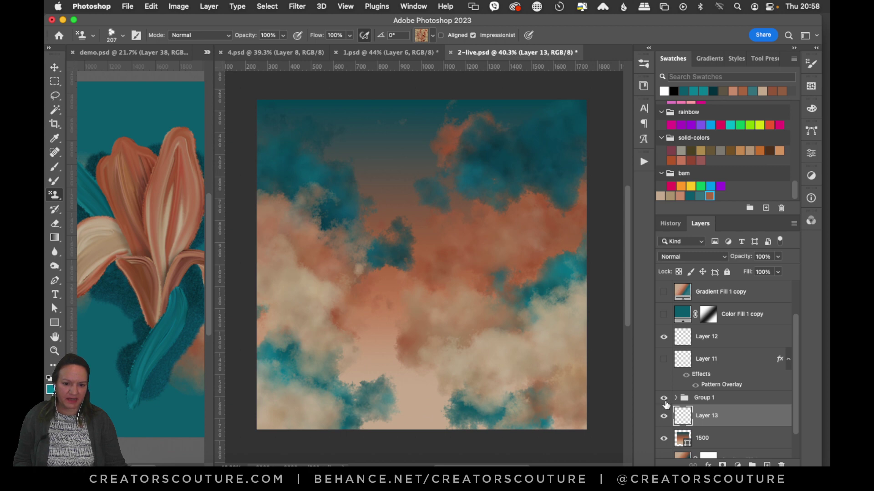
{"action": "left_click", "coordinate": [663, 398]}
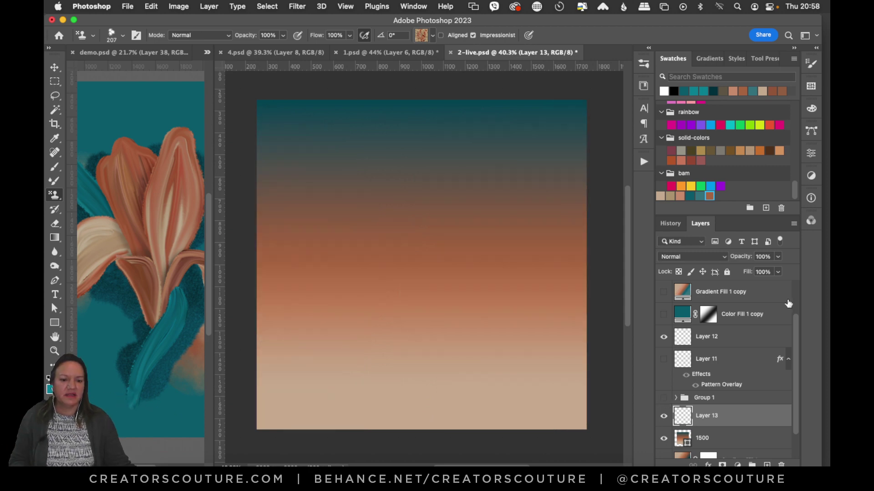
{"action": "scroll", "coordinate": [793, 348], "scroll_direction": "down", "scroll_amount": 2}
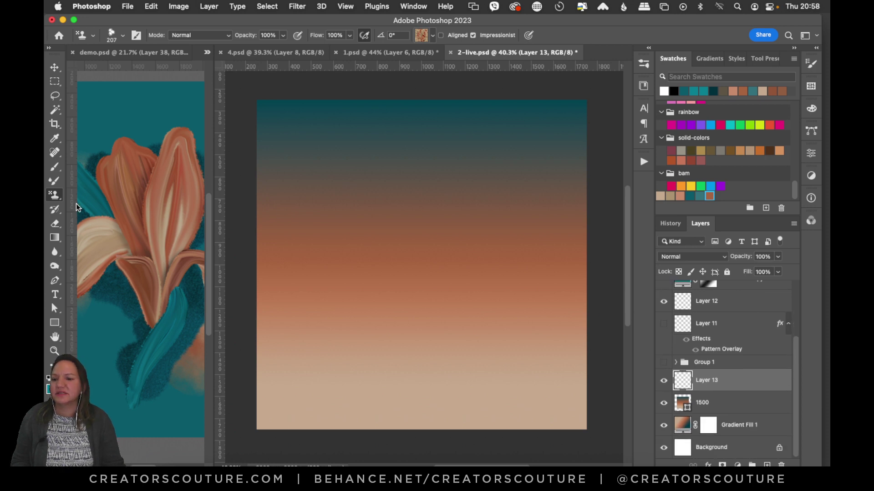
Step: Set the stamp pattern to the pale cream-tan speckled swatch and check the selected Cloud 3 brush
{"action": "left_click", "coordinate": [432, 36]}
{"action": "left_click", "coordinate": [349, 135]}
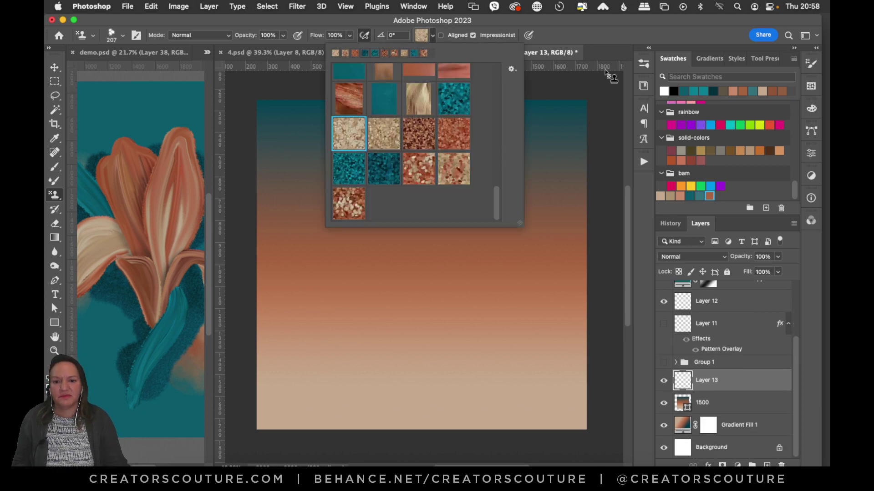
{"action": "left_click", "coordinate": [643, 64]}
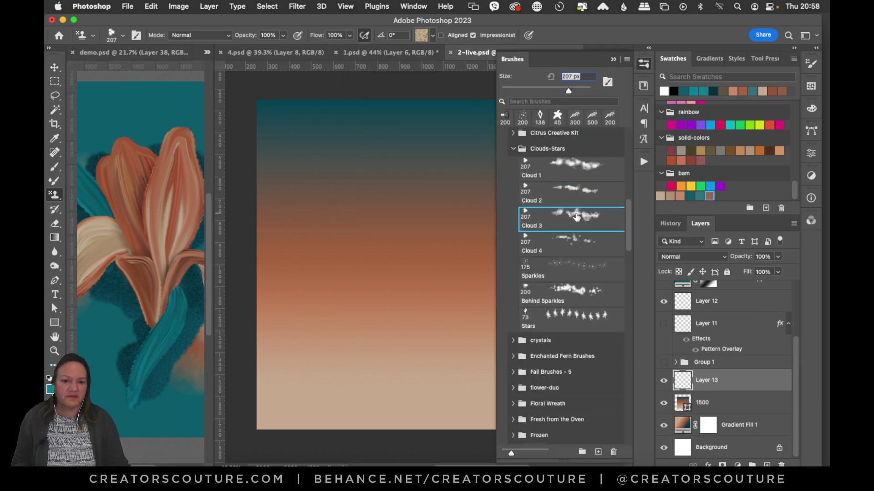
{"action": "left_click", "coordinate": [643, 63]}
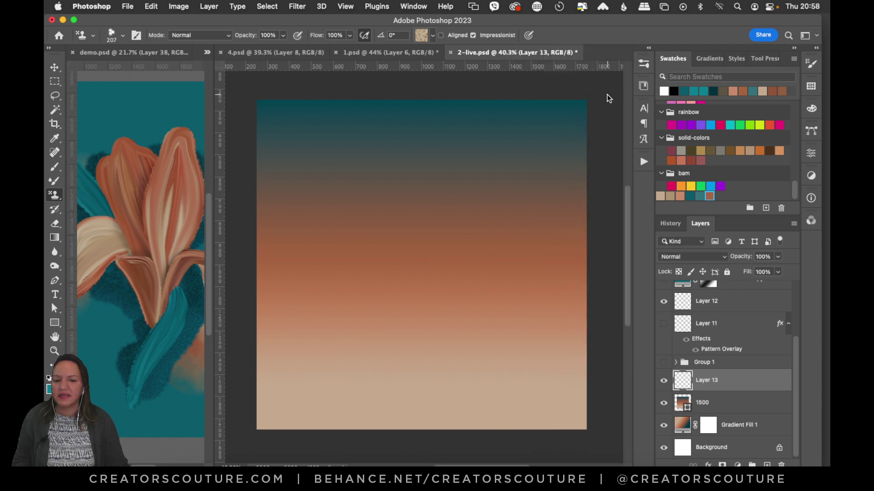
Step: Compare Group 1's finished clouds with the available speckled patterns, leaving the group hidden
{"action": "left_click", "coordinate": [664, 363]}
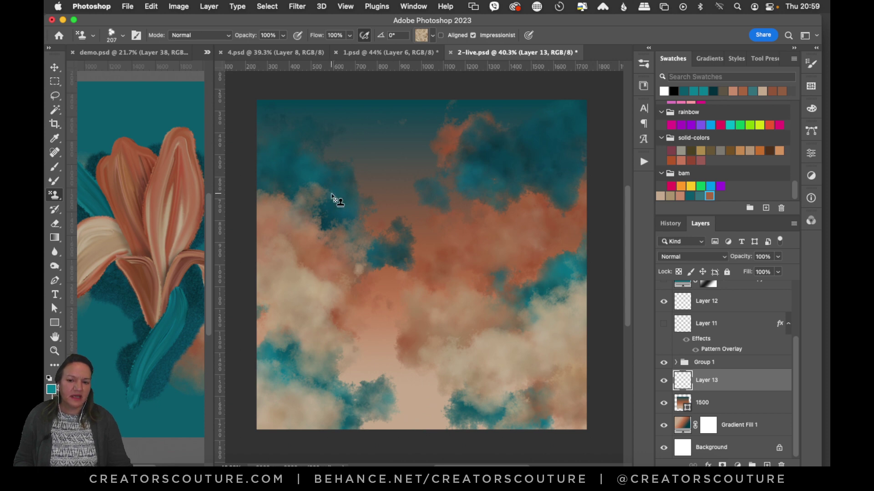
{"action": "left_click", "coordinate": [419, 36]}
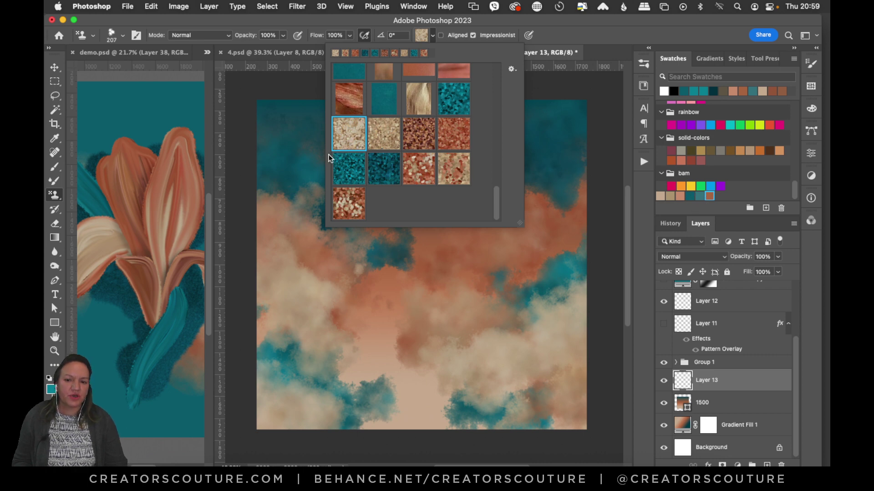
{"action": "left_click", "coordinate": [417, 39]}
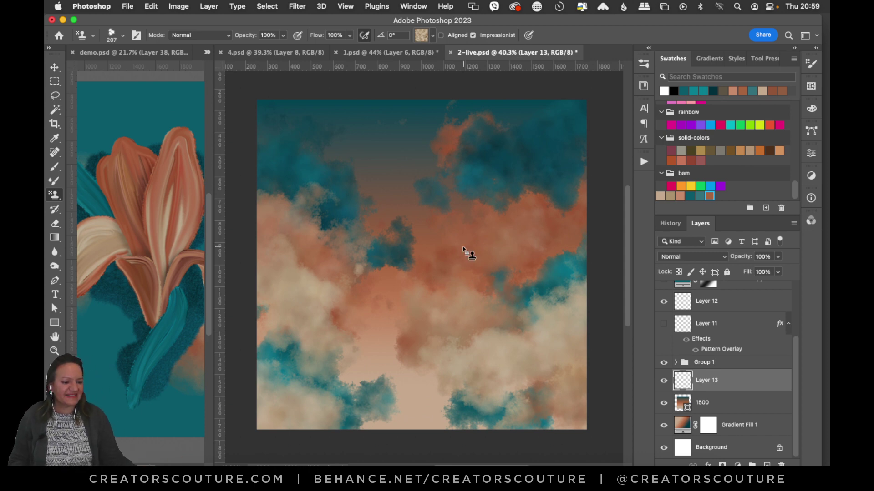
{"action": "left_click", "coordinate": [664, 364]}
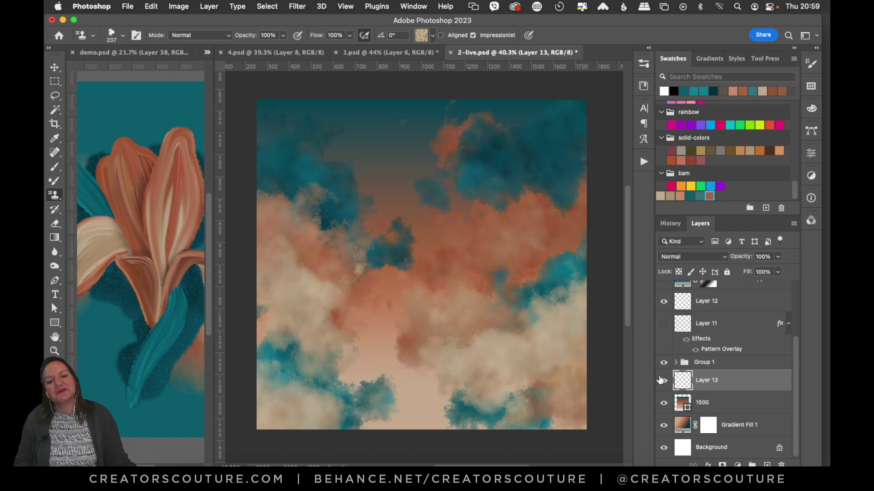
{"action": "left_click", "coordinate": [663, 363]}
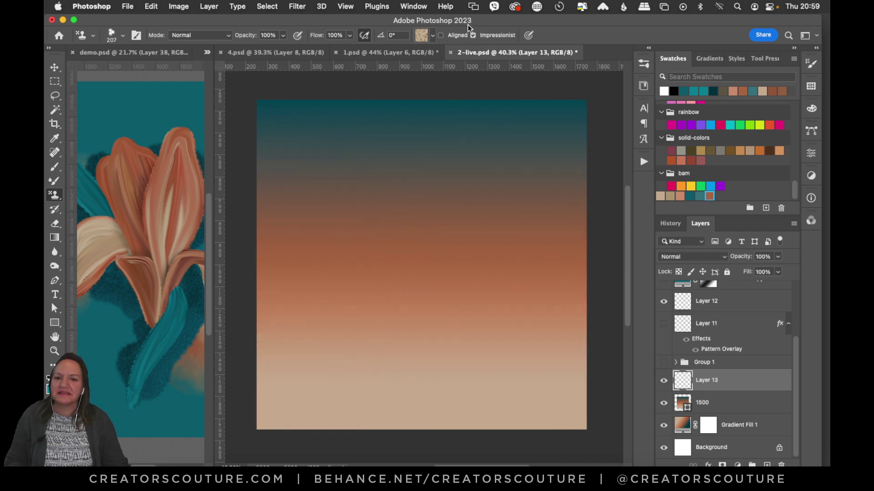
Step: Try a Cloud 3 stroke in the pale speckled pattern across the canvas's lower-left area and undo it
{"action": "left_click", "coordinate": [644, 64]}
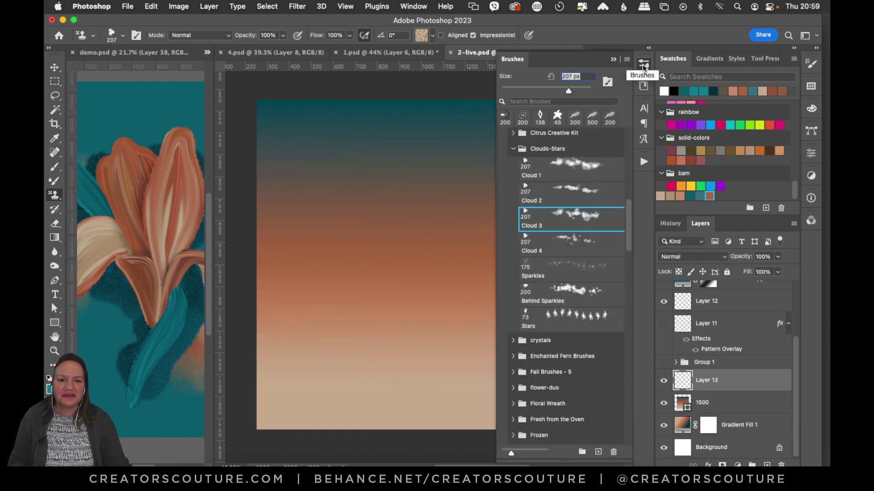
{"action": "left_click", "coordinate": [643, 63]}
{"action": "mouse_move", "coordinate": [254, 273]}
{"action": "left_mouse_down"}
{"action": "mouse_move", "coordinate": [302, 337]}
{"action": "mouse_move", "coordinate": [378, 353]}
{"action": "left_mouse_up"}
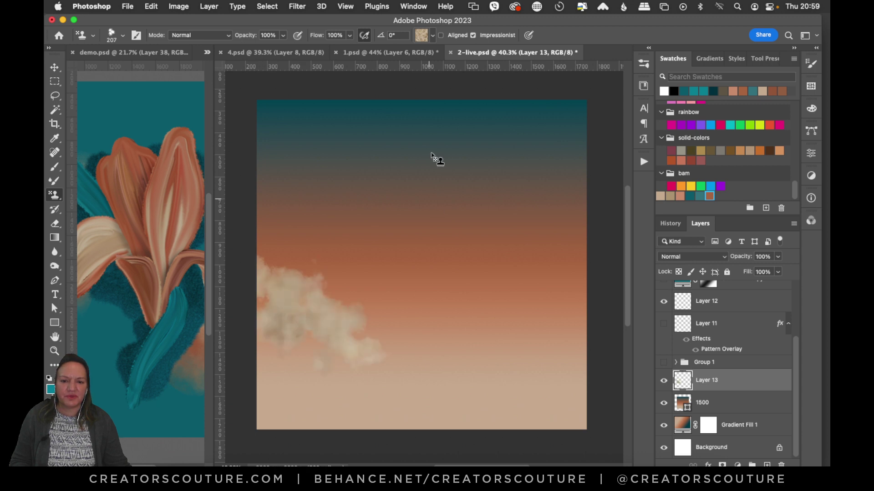
{"action": "key", "text": "super+z"}
Step: Switch to another tan pattern and paint a cloud on Layer 13 from the canvas's left edge downward, undoing the first stroke
{"action": "left_click", "coordinate": [424, 40]}
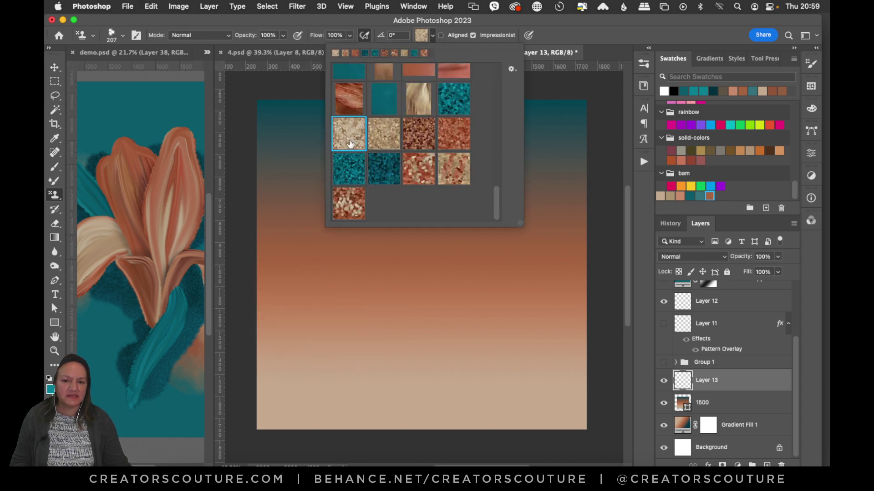
{"action": "left_click", "coordinate": [417, 101]}
{"action": "mouse_move", "coordinate": [267, 273]}
{"action": "left_mouse_down"}
{"action": "mouse_move", "coordinate": [325, 334]}
{"action": "mouse_move", "coordinate": [401, 363]}
{"action": "left_mouse_up"}
{"action": "key", "text": "super+z"}
{"action": "mouse_move", "coordinate": [264, 288]}
{"action": "left_mouse_down"}
{"action": "mouse_move", "coordinate": [253, 314]}
{"action": "mouse_move", "coordinate": [299, 304]}
{"action": "mouse_move", "coordinate": [382, 383]}
{"action": "left_mouse_up"}
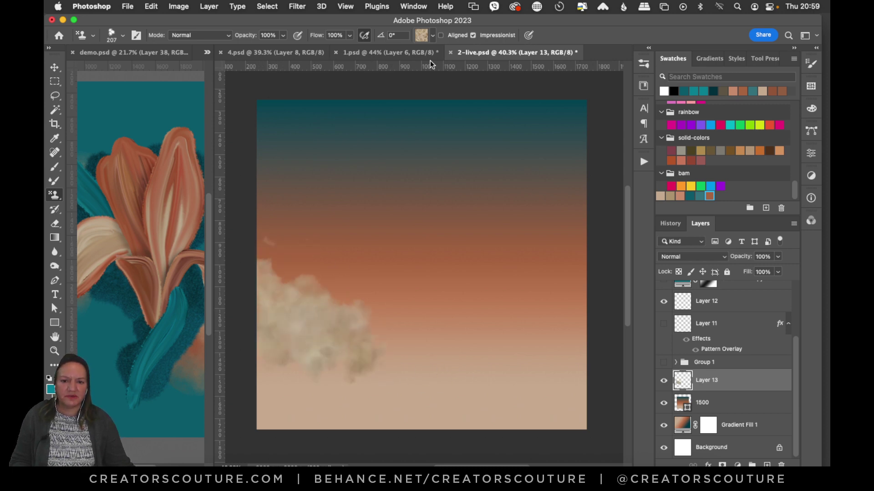
{"action": "left_click", "coordinate": [438, 53]}
{"action": "left_click", "coordinate": [504, 53]}
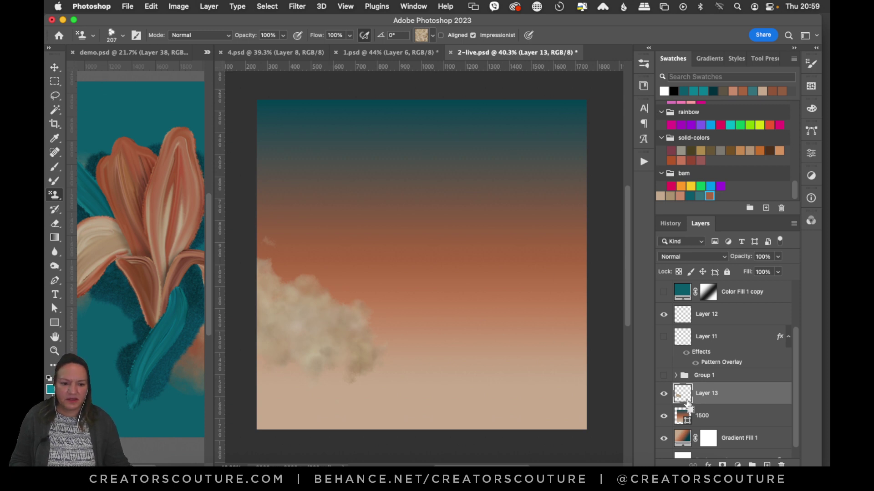
Step: Repaint the tan cloud from the canvas's left edge on Layer 13 and compare it with Group 1's clouds, leaving that group hidden
{"action": "key", "text": "super+z"}
{"action": "mouse_move", "coordinate": [253, 260]}
{"action": "left_mouse_down"}
{"action": "mouse_move", "coordinate": [278, 303]}
{"action": "mouse_move", "coordinate": [341, 376]}
{"action": "mouse_move", "coordinate": [411, 339]}
{"action": "left_mouse_up"}
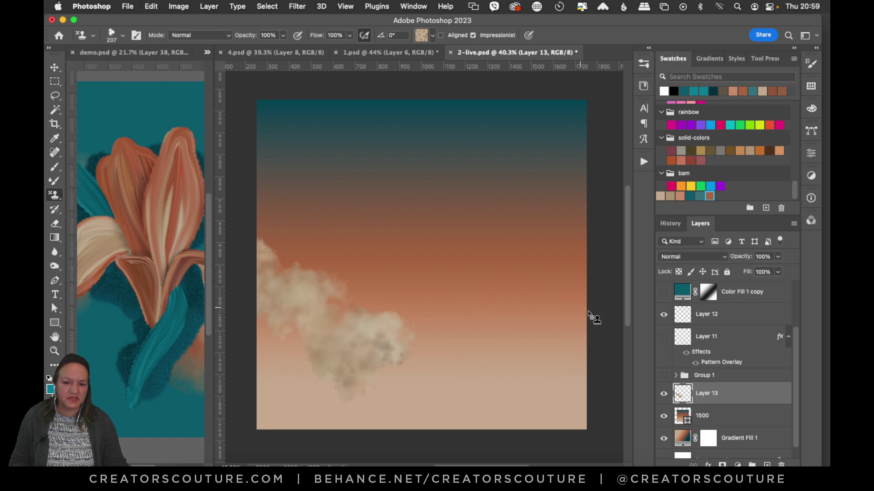
{"action": "left_click", "coordinate": [663, 375]}
{"action": "left_click", "coordinate": [664, 394]}
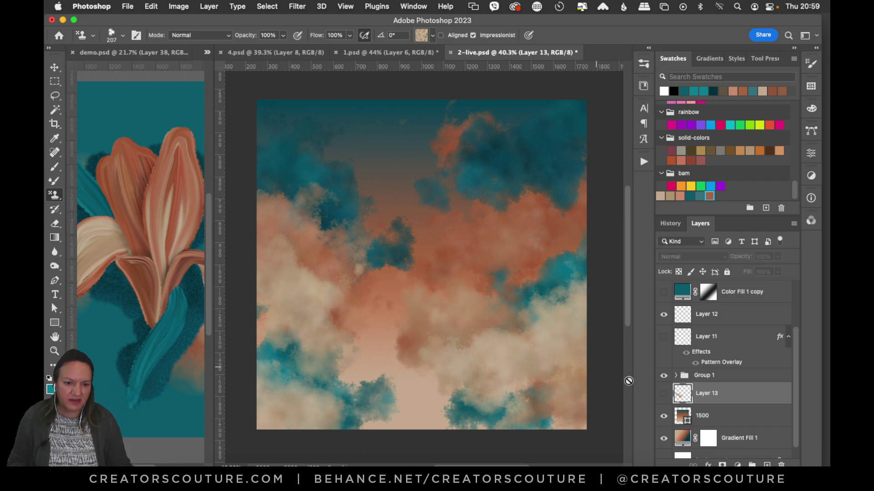
{"action": "left_click", "coordinate": [663, 376]}
{"action": "left_click", "coordinate": [664, 393]}
Step: Paint tan clouds on Layer 13 across the canvas's lower-right area and a small one at its lower-left edge, redoing the first stroke
{"action": "mouse_move", "coordinate": [576, 259]}
{"action": "left_mouse_down"}
{"action": "mouse_move", "coordinate": [551, 339]}
{"action": "mouse_move", "coordinate": [459, 380]}
{"action": "left_mouse_up"}
{"action": "key", "text": "super+z"}
{"action": "mouse_move", "coordinate": [594, 293]}
{"action": "left_mouse_down"}
{"action": "mouse_move", "coordinate": [576, 282]}
{"action": "mouse_move", "coordinate": [555, 331]}
{"action": "mouse_move", "coordinate": [470, 365]}
{"action": "mouse_move", "coordinate": [473, 396]}
{"action": "left_mouse_up"}
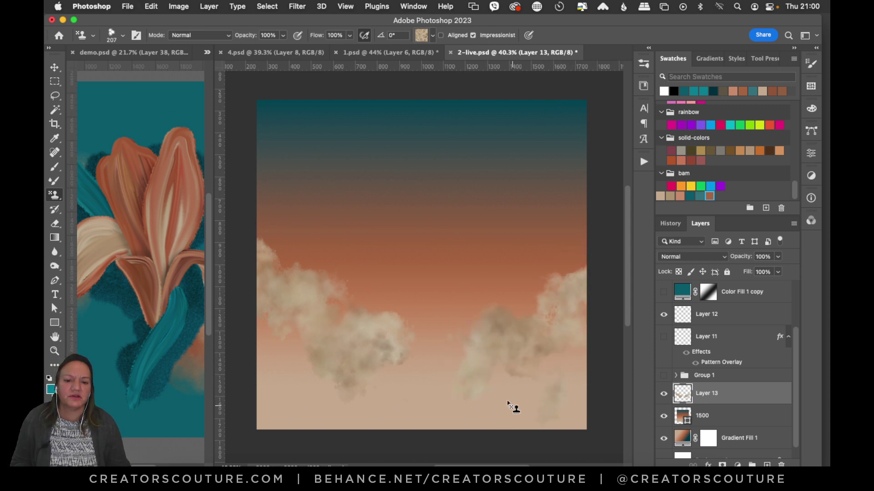
{"action": "left_click_drag", "start_coordinate": [247, 396], "coordinate": [291, 400]}
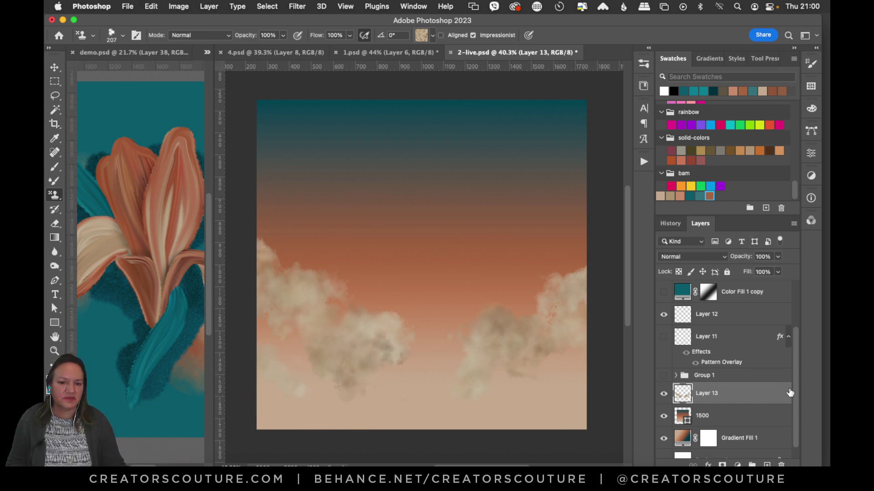
Step: Add a new layer directly above the 1500 layer and set the stamp pattern to the rust-orange speckled swatch
{"action": "scroll", "coordinate": [796, 370], "scroll_direction": "down", "scroll_amount": 1}
{"action": "left_click", "coordinate": [731, 410]}
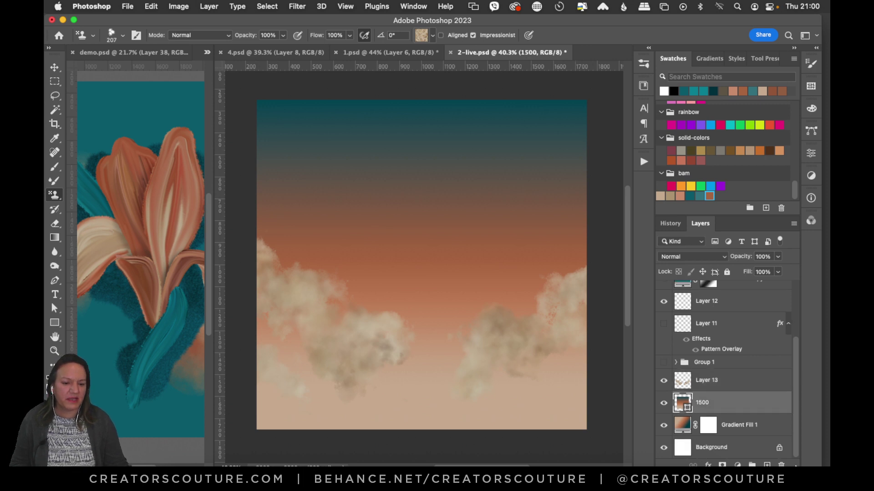
{"action": "left_click", "coordinate": [767, 464]}
{"action": "left_click", "coordinate": [421, 35]}
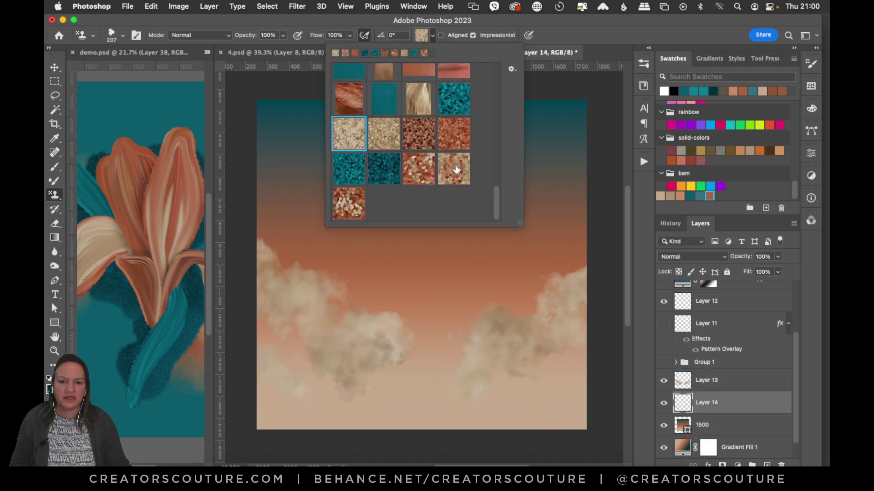
{"action": "left_click", "coordinate": [454, 140]}
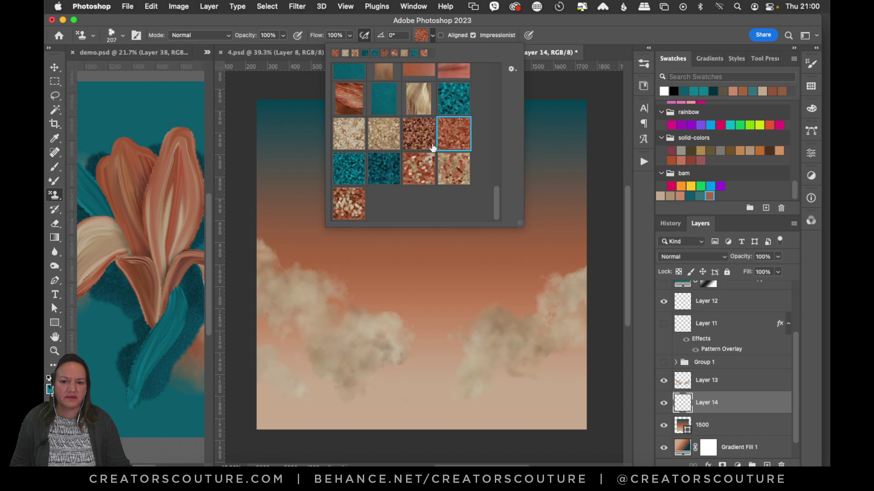
{"action": "left_click", "coordinate": [496, 23]}
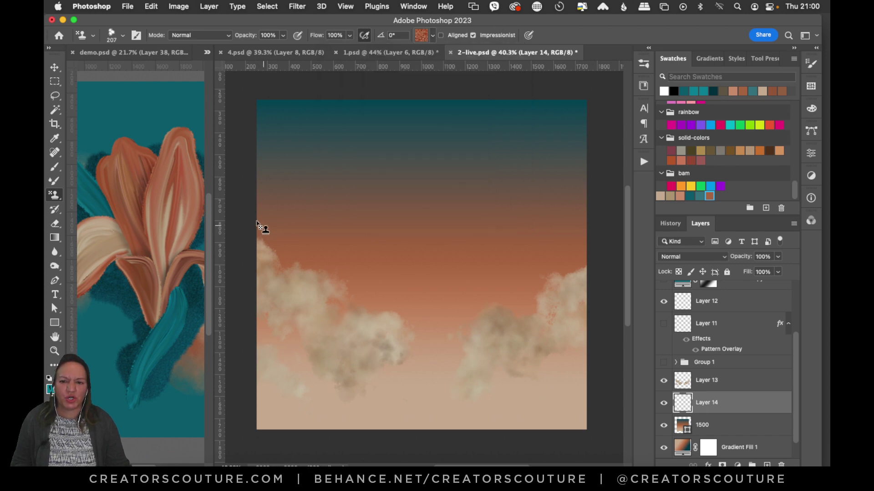
Step: Paint rust clouds on Layer 14 along the canvas's left side above the tan cloud, ending with a small one toward the center
{"action": "mouse_move", "coordinate": [254, 196]}
{"action": "left_mouse_down"}
{"action": "mouse_move", "coordinate": [293, 191]}
{"action": "mouse_move", "coordinate": [295, 270]}
{"action": "mouse_move", "coordinate": [355, 286]}
{"action": "left_mouse_up"}
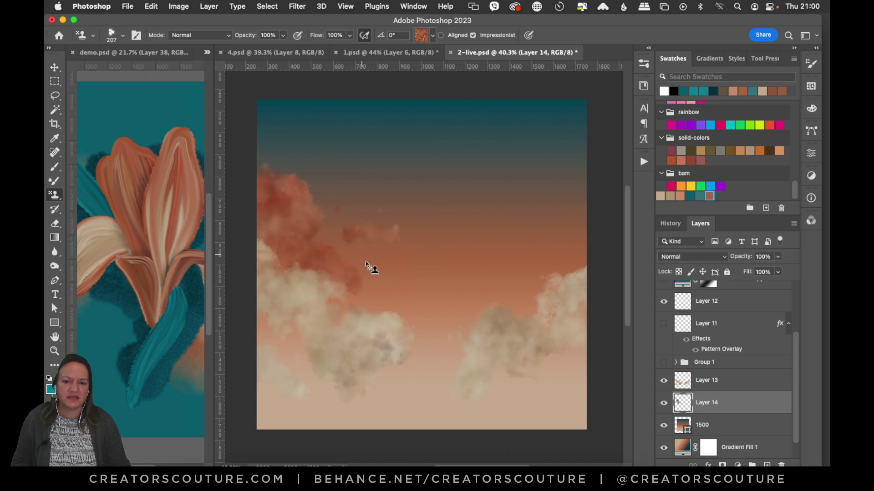
{"action": "key", "text": "super+z"}
{"action": "left_click_drag", "start_coordinate": [383, 269], "coordinate": [422, 291]}
{"action": "key", "text": "super+z"}
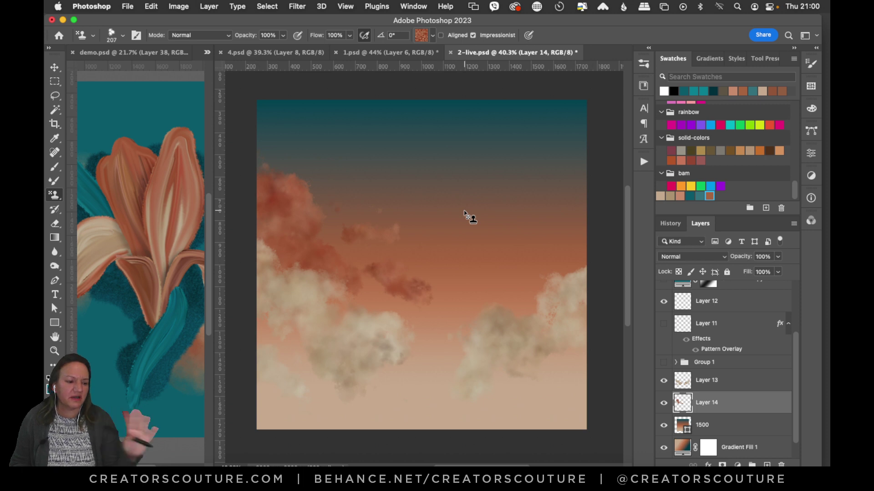
Step: Paint rust clouds down the canvas's right side above the tan cloud, redoing the first stroke and filling the lower gap
{"action": "mouse_move", "coordinate": [592, 189]}
{"action": "left_mouse_down"}
{"action": "mouse_move", "coordinate": [569, 176]}
{"action": "mouse_move", "coordinate": [497, 247]}
{"action": "mouse_move", "coordinate": [475, 296]}
{"action": "left_mouse_up"}
{"action": "key", "text": "super+z"}
{"action": "mouse_move", "coordinate": [599, 187]}
{"action": "left_mouse_down"}
{"action": "mouse_move", "coordinate": [552, 188]}
{"action": "mouse_move", "coordinate": [492, 265]}
{"action": "mouse_move", "coordinate": [501, 300]}
{"action": "left_mouse_up"}
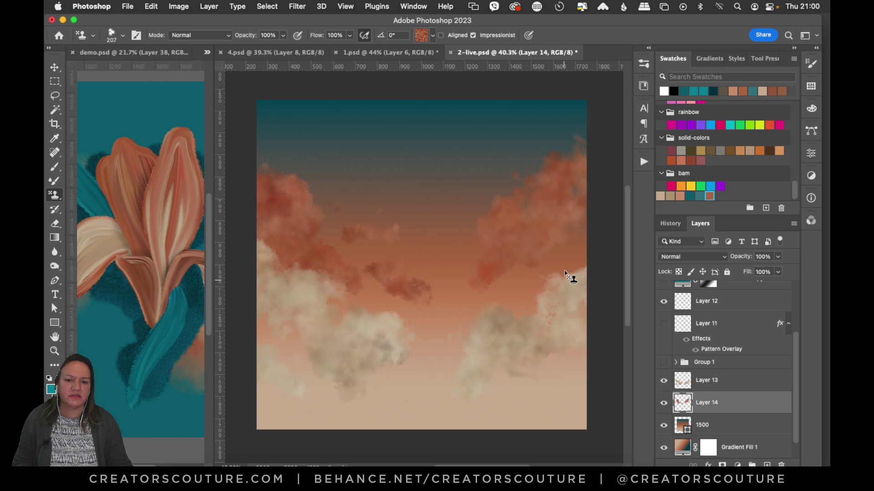
{"action": "left_click_drag", "start_coordinate": [565, 276], "coordinate": [531, 279]}
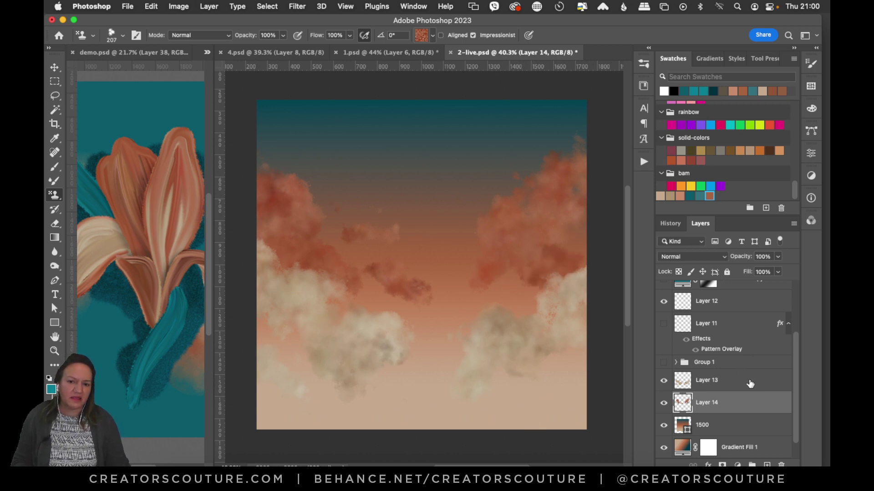
Step: Add another new layer above the 1500 layer and set the stamp pattern to the dark teal speckled swatch
{"action": "scroll", "coordinate": [799, 392], "scroll_direction": "down", "scroll_amount": 1}
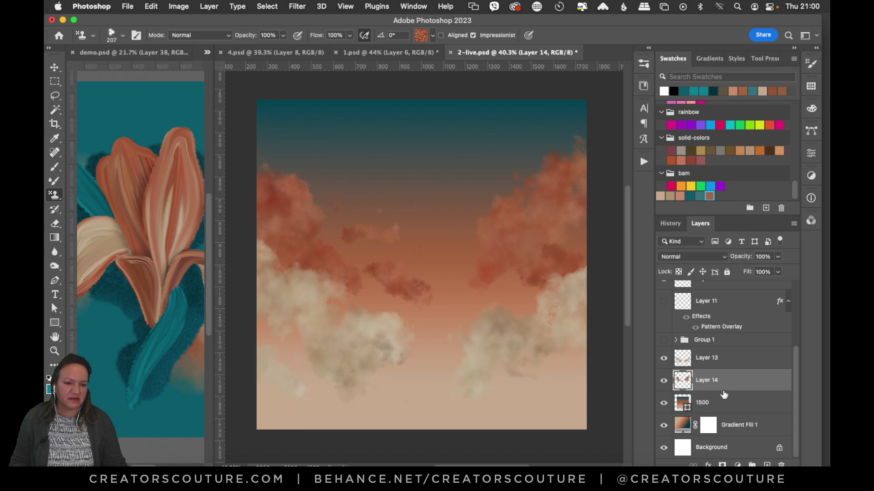
{"action": "left_click", "coordinate": [734, 402]}
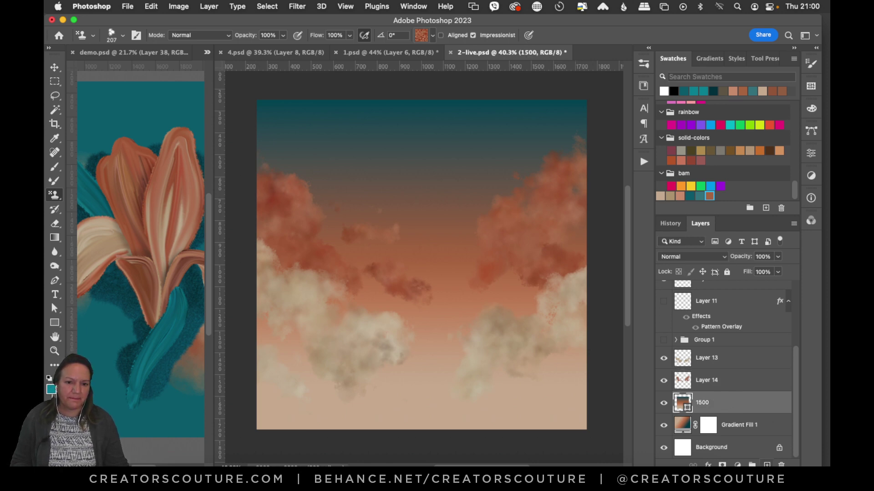
{"action": "left_click", "coordinate": [767, 465]}
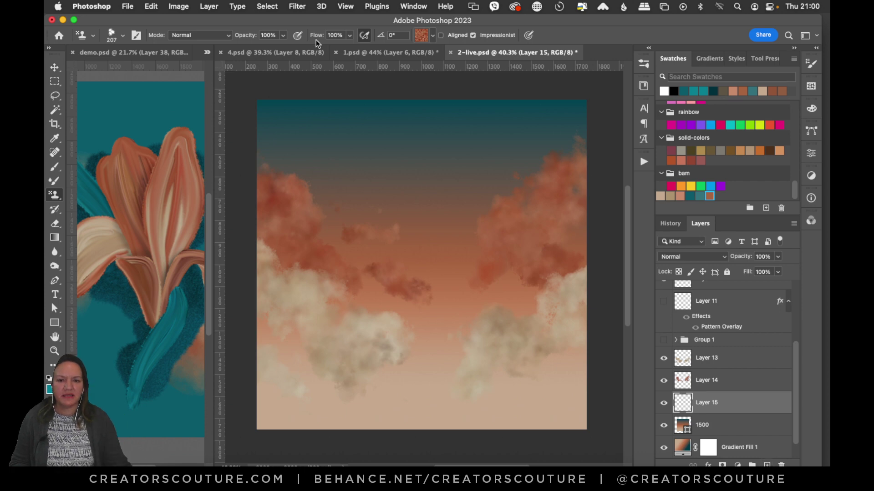
{"action": "left_click", "coordinate": [432, 35]}
{"action": "left_click", "coordinate": [388, 177]}
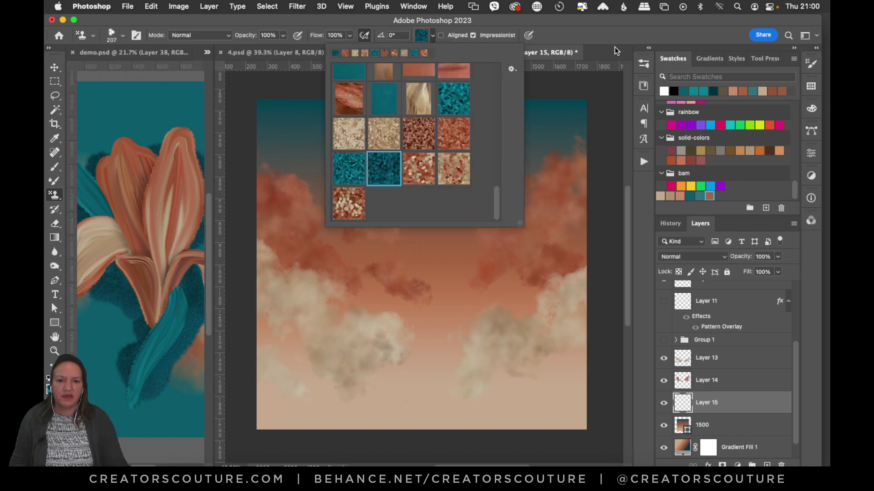
{"action": "left_click", "coordinate": [590, 38]}
Step: Paint dark teal clouds on Layer 15 behind the rust clouds in the canvas's upper-left and upper-right areas
{"action": "mouse_move", "coordinate": [364, 193]}
{"action": "left_mouse_down"}
{"action": "mouse_move", "coordinate": [313, 204]}
{"action": "mouse_move", "coordinate": [328, 228]}
{"action": "left_mouse_up"}
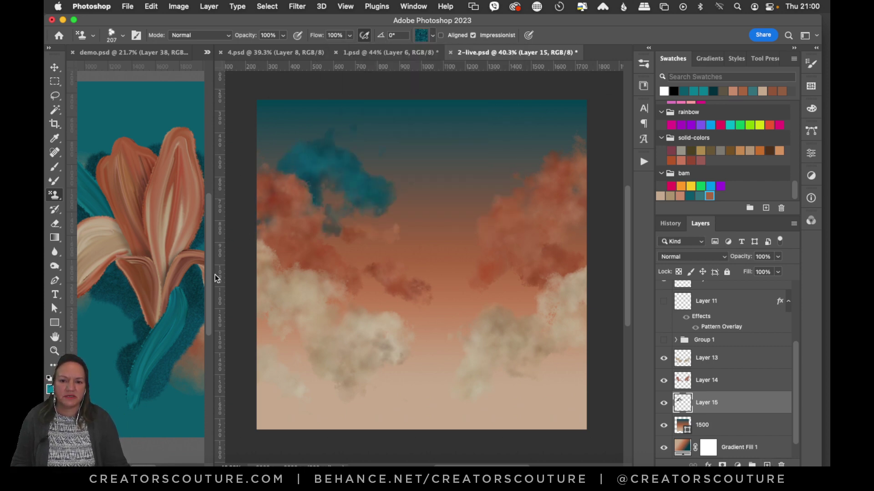
{"action": "left_click_drag", "start_coordinate": [274, 153], "coordinate": [219, 184]}
{"action": "left_click_drag", "start_coordinate": [329, 230], "coordinate": [359, 258]}
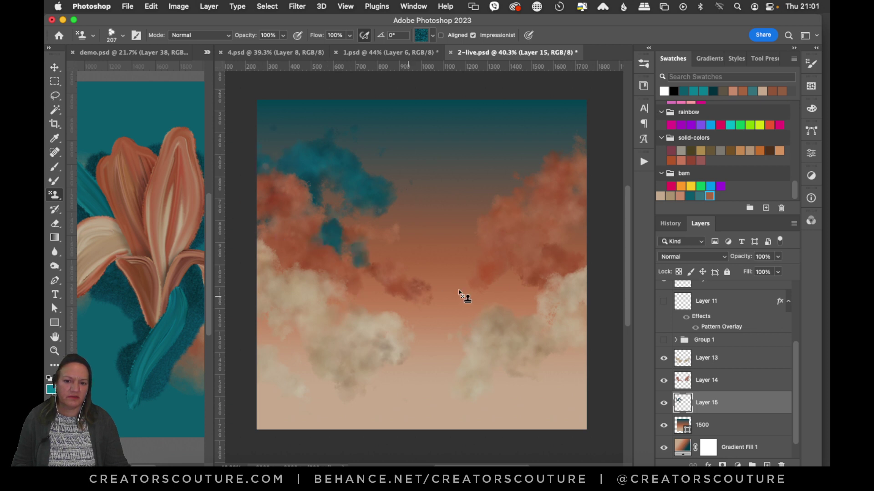
{"action": "mouse_move", "coordinate": [580, 137]}
{"action": "left_mouse_down"}
{"action": "mouse_move", "coordinate": [546, 170]}
{"action": "mouse_move", "coordinate": [523, 214]}
{"action": "left_mouse_up"}
{"action": "left_click_drag", "start_coordinate": [510, 245], "coordinate": [523, 268]}
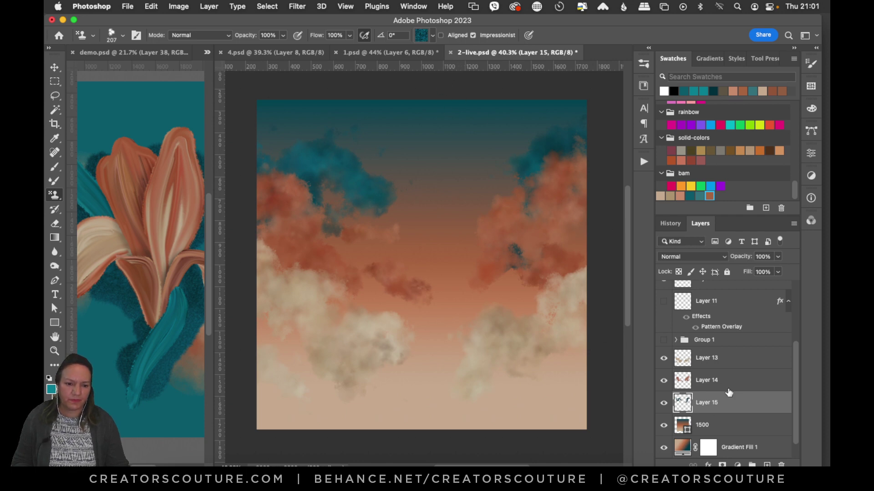
Step: Group Layers 13, 14 and 15 together
{"action": "left_click", "coordinate": [718, 361], "text": "shift"}
{"action": "key", "text": "super+g"}
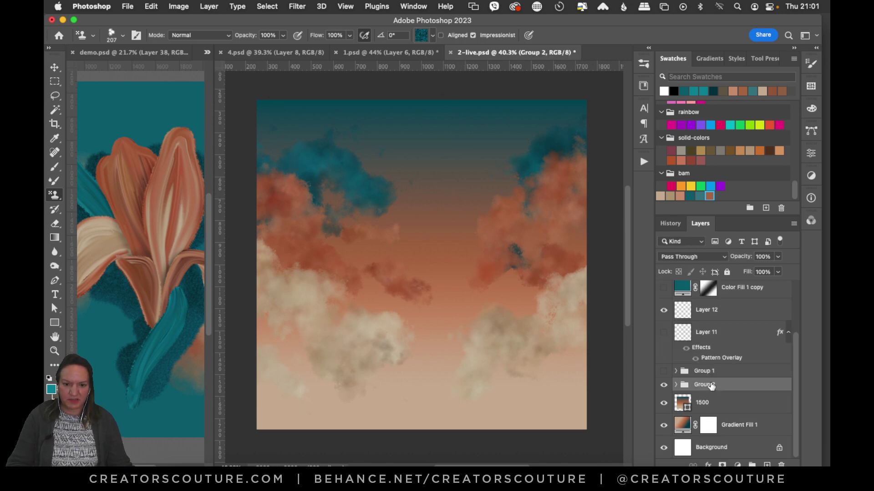
Step: Compare the new cloud group with Group 1 by toggling their visibility, leaving only the new group shown
{"action": "left_click", "coordinate": [664, 386]}
{"action": "left_click", "coordinate": [664, 372]}
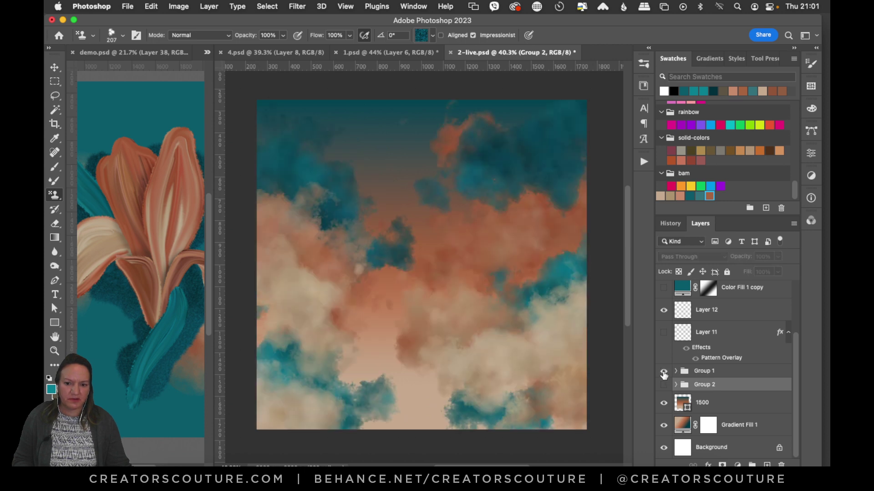
{"action": "left_click", "coordinate": [664, 372]}
{"action": "left_click", "coordinate": [664, 372]}
{"action": "left_click", "coordinate": [664, 372]}
{"action": "left_click", "coordinate": [663, 372]}
{"action": "left_click", "coordinate": [664, 372]}
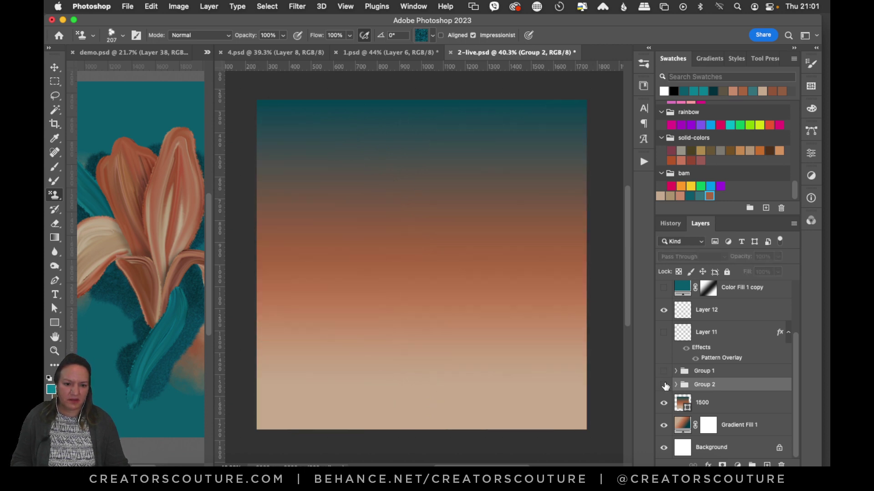
{"action": "left_click", "coordinate": [664, 385]}
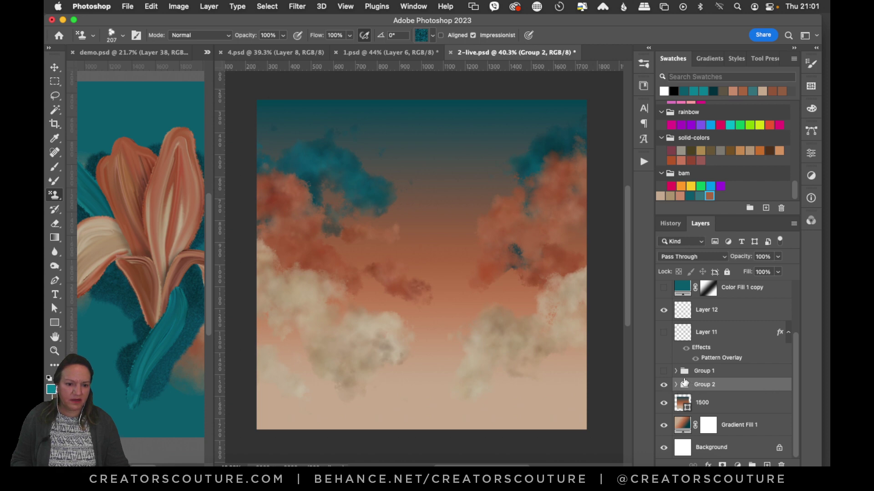
Step: Expand Group 2, add a new layer above the 1500 layer, and set the stamp pattern to the lighter teal speckled swatch
{"action": "left_click", "coordinate": [677, 385]}
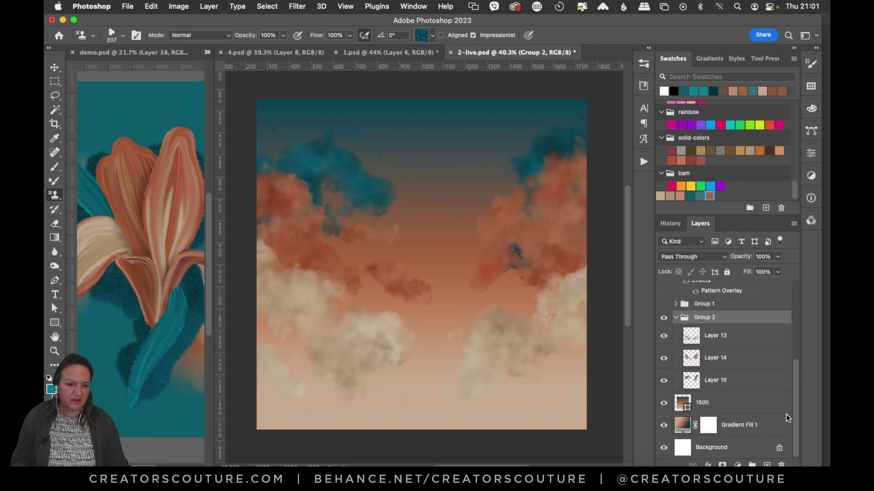
{"action": "left_click", "coordinate": [734, 409]}
{"action": "left_click", "coordinate": [765, 463]}
{"action": "left_click_drag", "start_coordinate": [275, 313], "coordinate": [312, 378]}
{"action": "key", "text": "super+z"}
{"action": "left_click", "coordinate": [427, 37]}
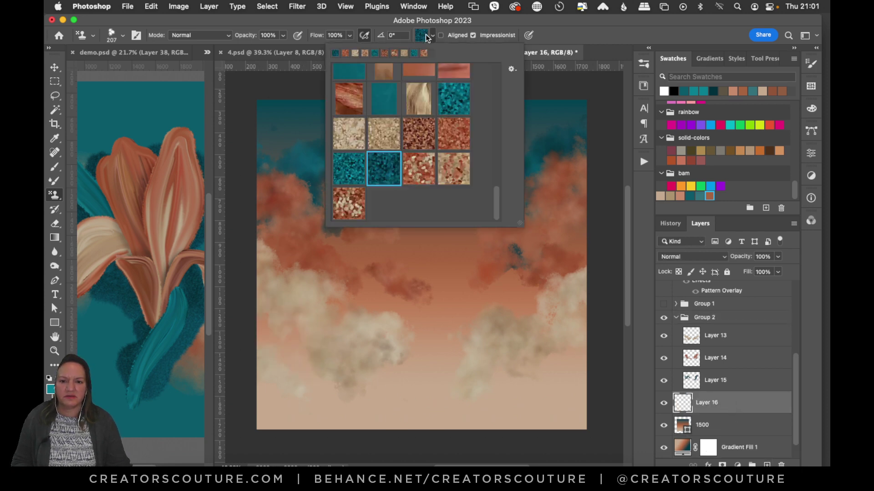
{"action": "left_click", "coordinate": [351, 178]}
{"action": "left_click", "coordinate": [501, 117]}
Step: Paint a teal cloud on Layer 16 behind the lower-left tan cloud, and try teal strokes at the lower right, undoing them
{"action": "left_click_drag", "start_coordinate": [257, 330], "coordinate": [369, 385]}
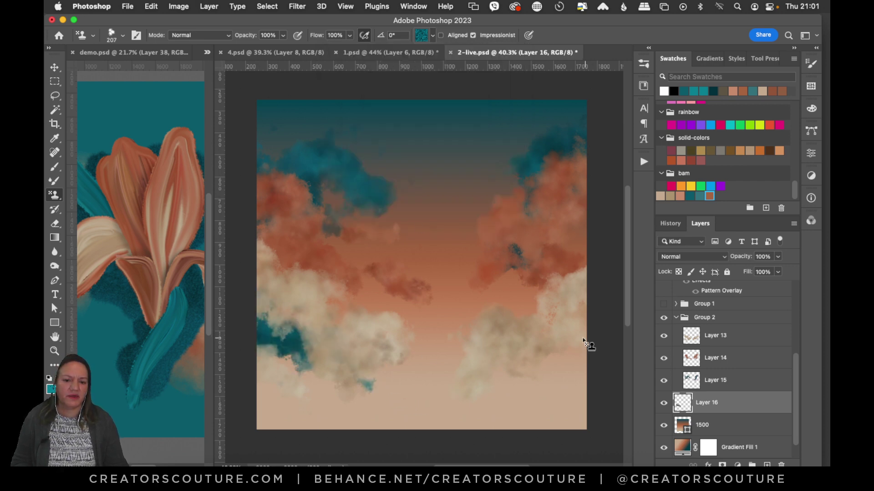
{"action": "left_click_drag", "start_coordinate": [589, 346], "coordinate": [503, 410]}
{"action": "key", "text": "super+z"}
{"action": "left_click_drag", "start_coordinate": [591, 337], "coordinate": [555, 399]}
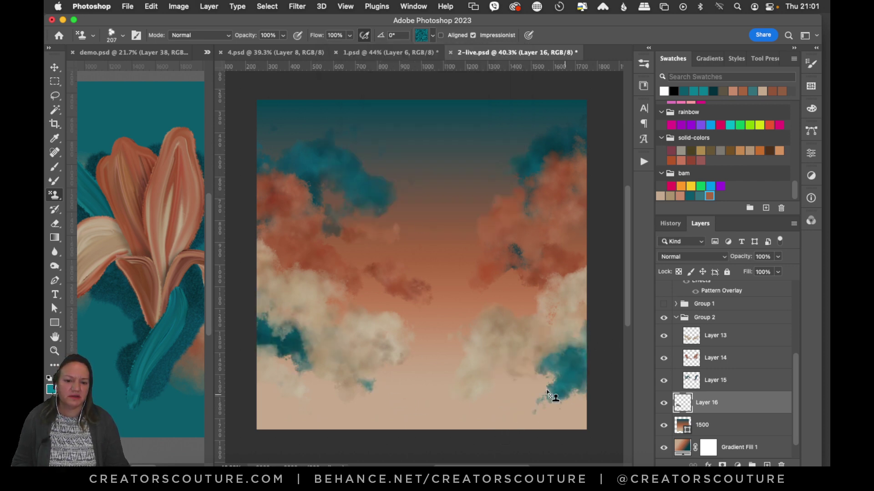
{"action": "key", "text": "super+z"}
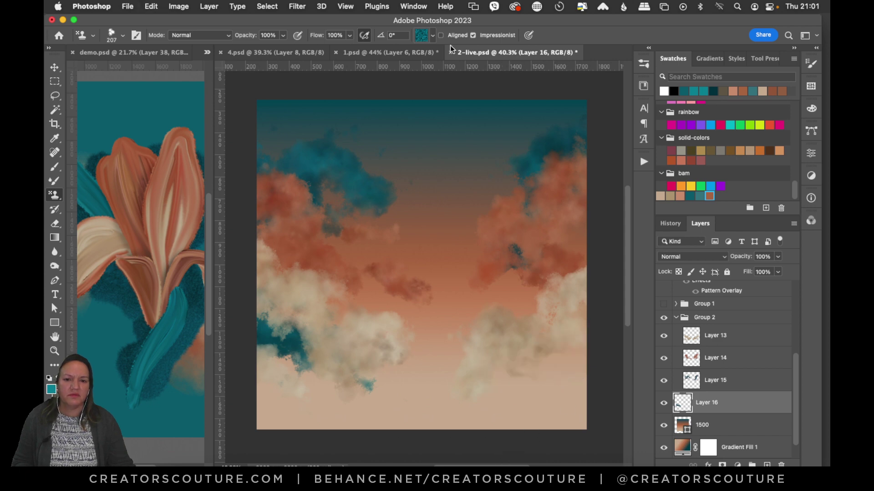
Step: Switch to the rust-and-cream speckled pattern and paint clouds behind the lower-right tan cloud, redoing strokes near the canvas's right edge
{"action": "left_click", "coordinate": [431, 36]}
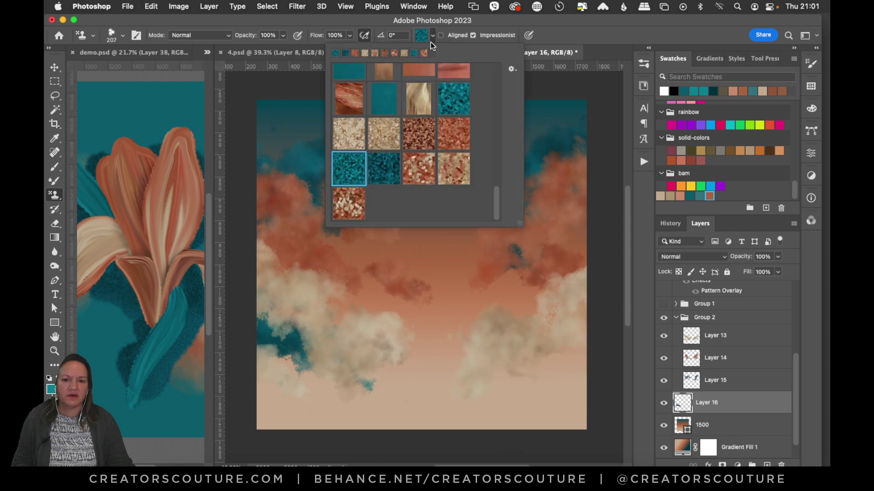
{"action": "left_click", "coordinate": [423, 171]}
{"action": "mouse_move", "coordinate": [590, 354]}
{"action": "left_mouse_down"}
{"action": "mouse_move", "coordinate": [572, 342]}
{"action": "mouse_move", "coordinate": [524, 375]}
{"action": "mouse_move", "coordinate": [466, 390]}
{"action": "left_mouse_up"}
{"action": "key", "text": "super+z"}
{"action": "mouse_move", "coordinate": [589, 328]}
{"action": "left_mouse_down"}
{"action": "mouse_move", "coordinate": [544, 314]}
{"action": "mouse_move", "coordinate": [489, 330]}
{"action": "mouse_move", "coordinate": [474, 368]}
{"action": "mouse_move", "coordinate": [457, 366]}
{"action": "mouse_move", "coordinate": [543, 373]}
{"action": "mouse_move", "coordinate": [534, 355]}
{"action": "mouse_move", "coordinate": [607, 368]}
{"action": "left_mouse_up"}
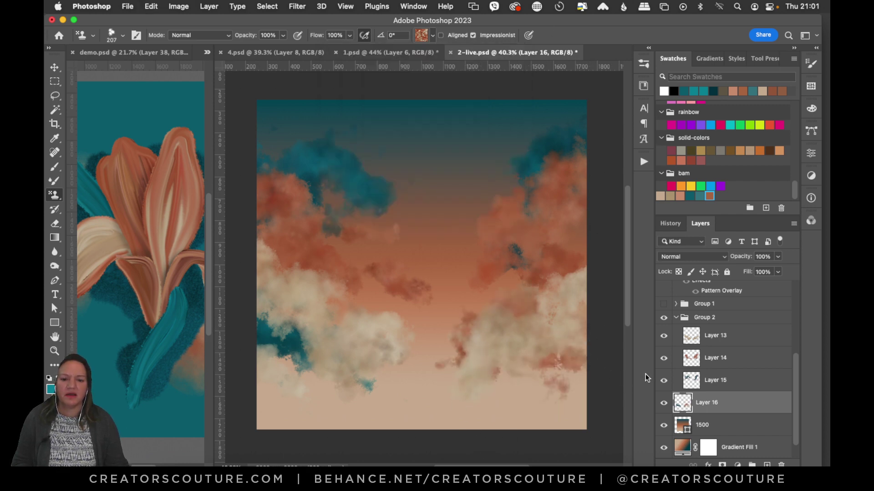
{"action": "key", "text": "super+z"}
{"action": "left_click_drag", "start_coordinate": [610, 337], "coordinate": [563, 381]}
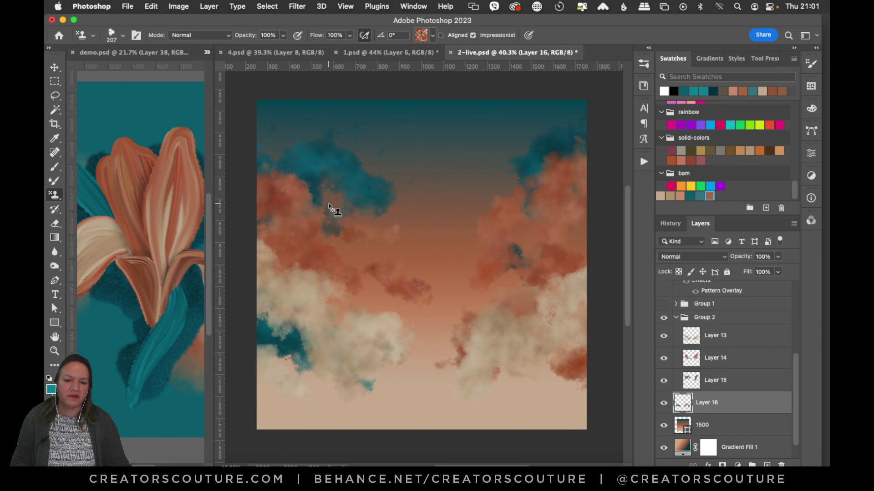
Step: Add a layer above Layer 15 in Group 2 and stamp a tan speckled cloud between the upper-left teal and rust clouds
{"action": "left_click", "coordinate": [710, 380]}
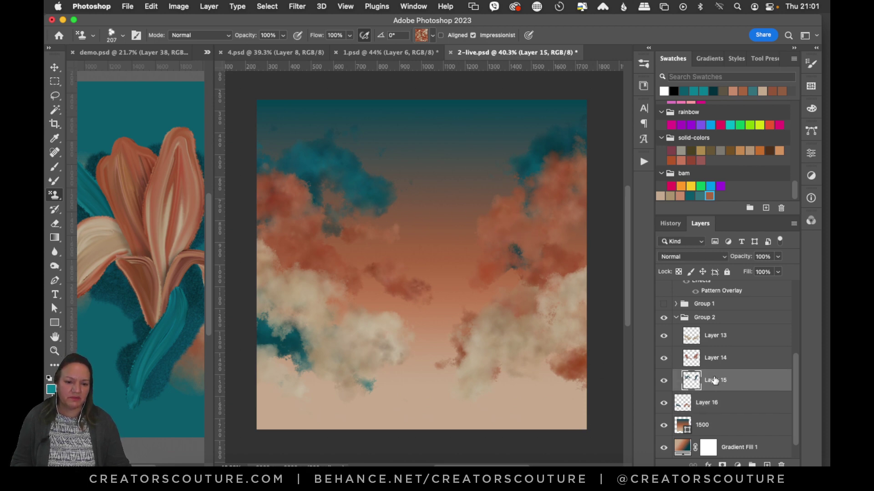
{"action": "left_click", "coordinate": [663, 358]}
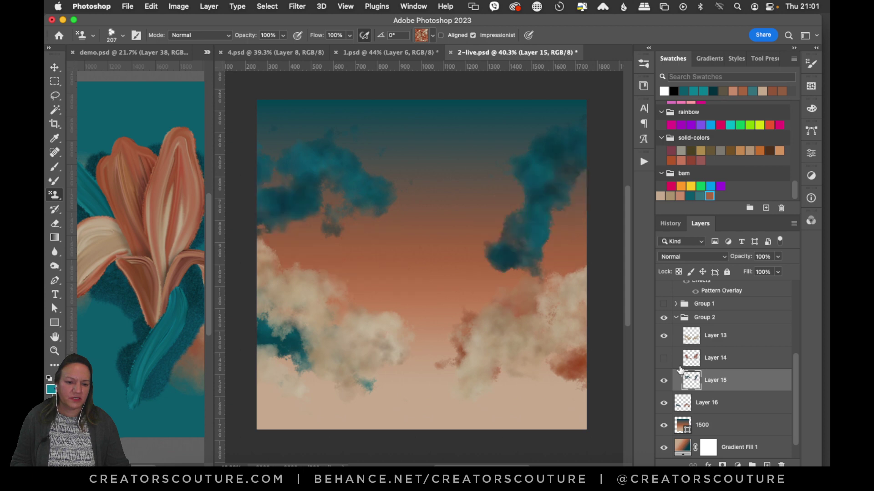
{"action": "left_click", "coordinate": [766, 463]}
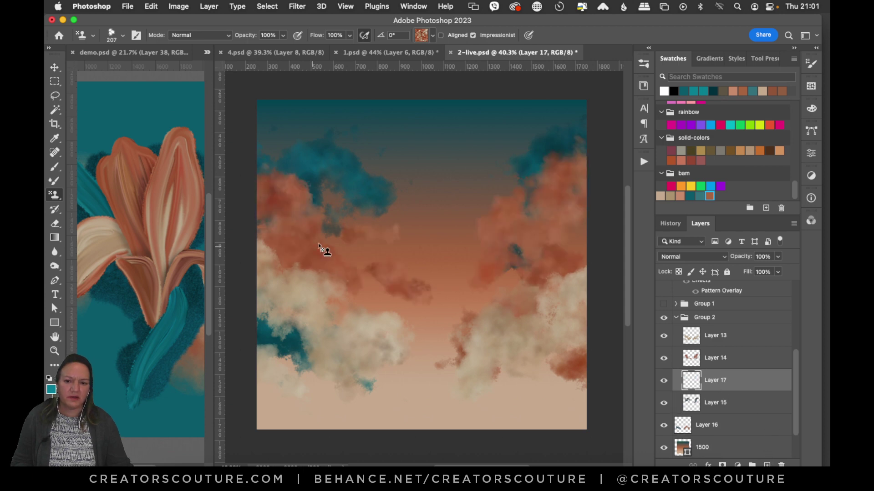
{"action": "left_click", "coordinate": [420, 35]}
{"action": "left_click", "coordinate": [375, 138]}
{"action": "left_click", "coordinate": [293, 218]}
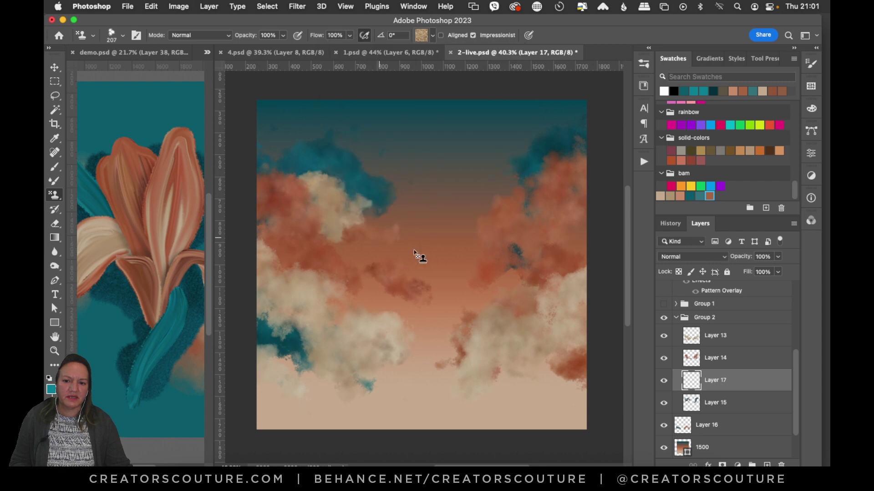
Step: Stamp tan speckled clouds on Layer 17 at the canvas's upper-left edge and beside the rust cloud right of centre, redoing the latter
{"action": "mouse_move", "coordinate": [275, 184]}
{"action": "left_mouse_down"}
{"action": "mouse_move", "coordinate": [279, 219]}
{"action": "mouse_move", "coordinate": [314, 191]}
{"action": "left_mouse_up"}
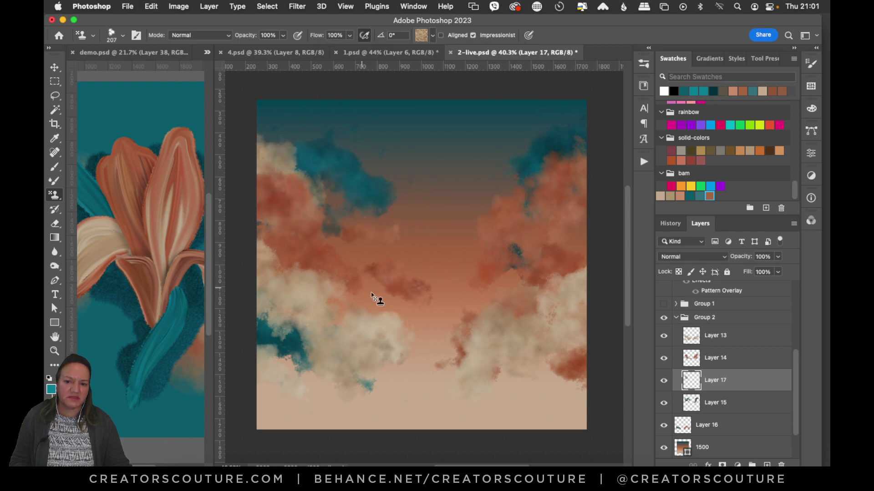
{"action": "left_click_drag", "start_coordinate": [493, 232], "coordinate": [469, 246]}
{"action": "key", "text": "super+z"}
{"action": "mouse_move", "coordinate": [522, 241]}
{"action": "left_mouse_down"}
{"action": "mouse_move", "coordinate": [474, 263]}
{"action": "mouse_move", "coordinate": [442, 253]}
{"action": "left_mouse_up"}
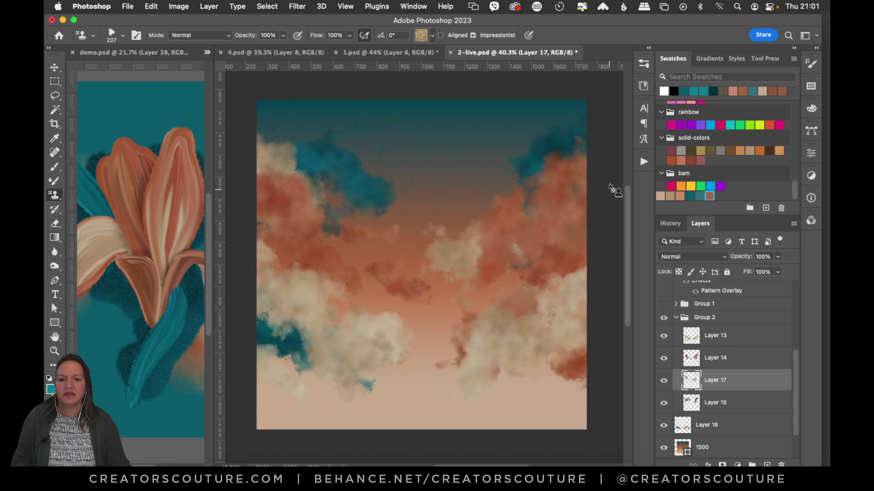
{"action": "left_click_drag", "start_coordinate": [592, 114], "coordinate": [574, 182]}
{"action": "key", "text": "super+z"}
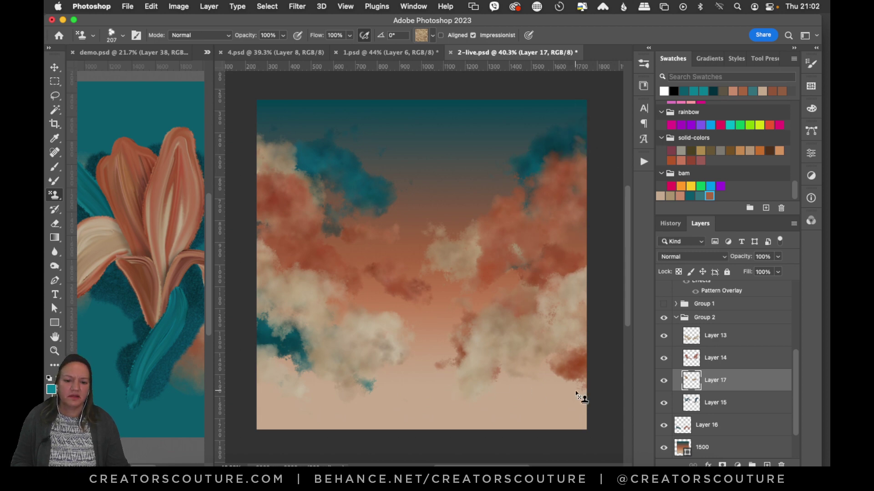
{"action": "left_click_drag", "start_coordinate": [569, 397], "coordinate": [482, 421]}
{"action": "key", "text": "super+z"}
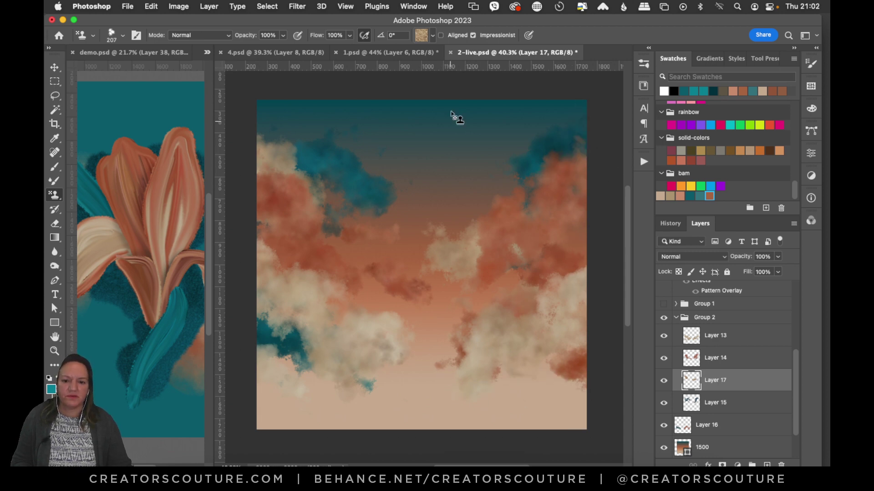
Step: Switch to the rust-and-cream speckled pattern and stamp a rust cloud on Layer 17 below the lower-right tan cloud
{"action": "left_click", "coordinate": [422, 35]}
{"action": "left_click", "coordinate": [453, 172]}
{"action": "left_click", "coordinate": [599, 30]}
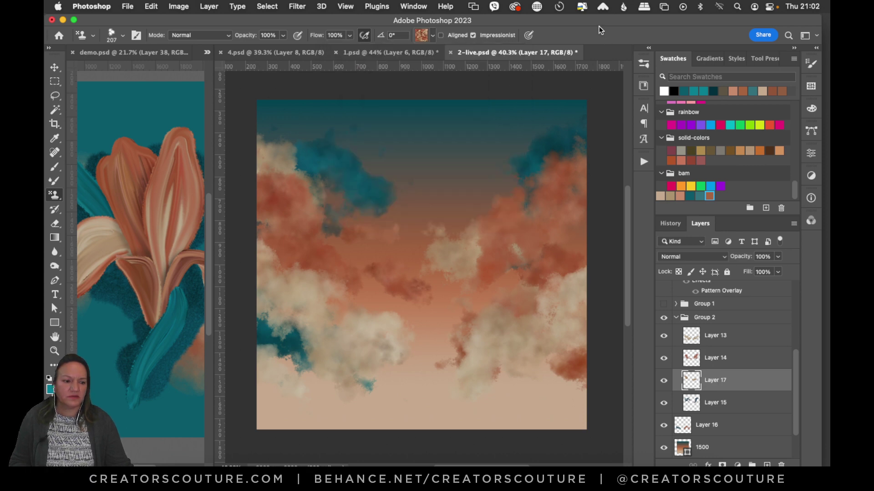
{"action": "mouse_move", "coordinate": [572, 378]}
{"action": "left_mouse_down"}
{"action": "mouse_move", "coordinate": [534, 381]}
{"action": "mouse_move", "coordinate": [494, 410]}
{"action": "left_mouse_up"}
{"action": "key", "text": "super+z"}
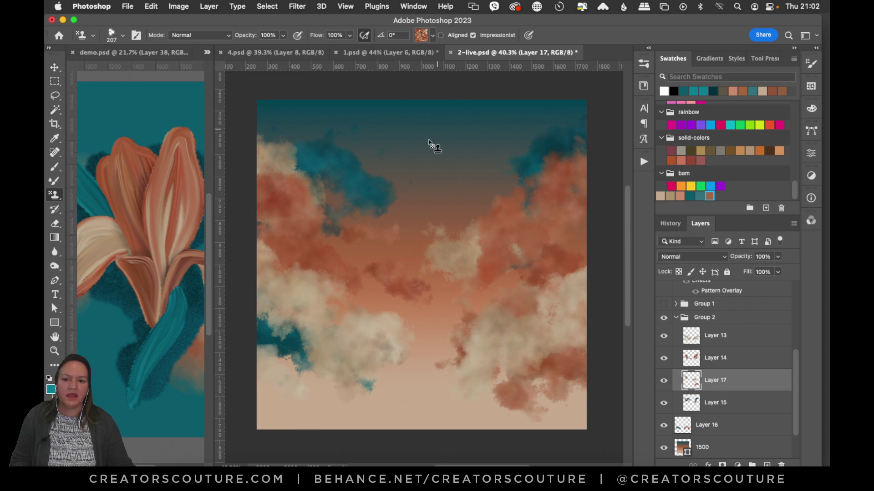
Step: Add a new layer above Layer 14 in Group 2 and set the stamp pattern to the teal speckled swatch
{"action": "left_click", "coordinate": [716, 365]}
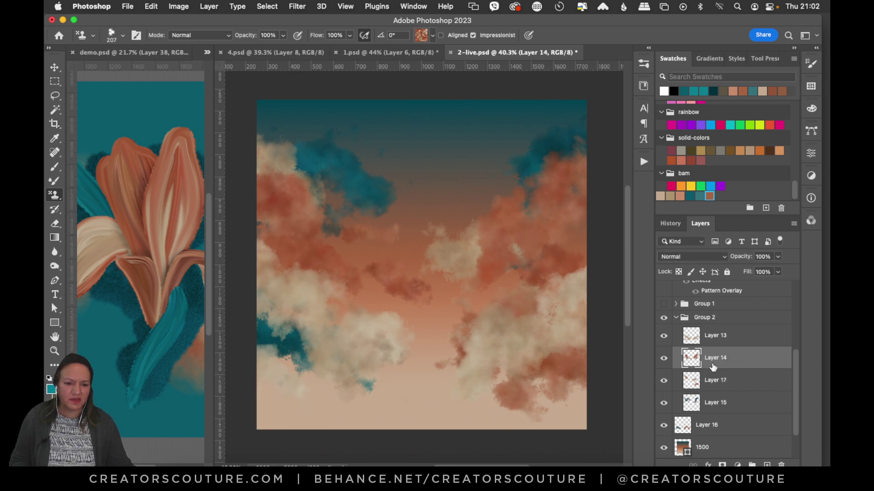
{"action": "left_click", "coordinate": [664, 359]}
{"action": "left_click", "coordinate": [664, 358]}
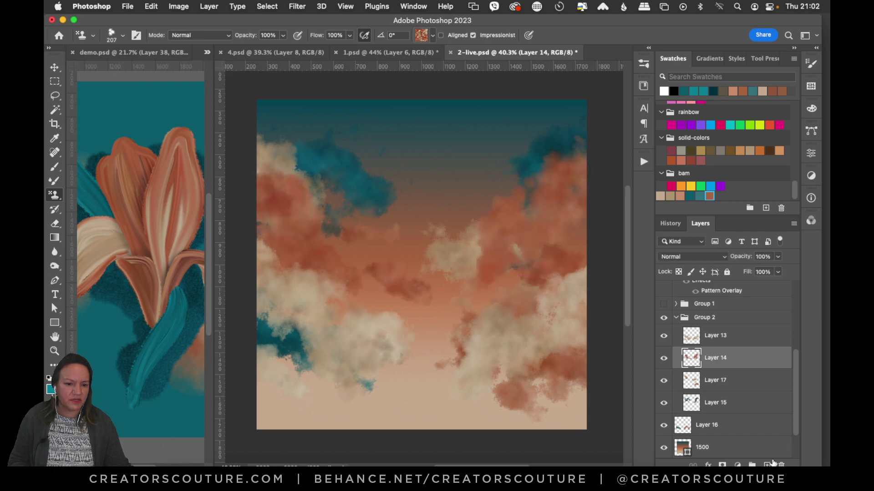
{"action": "left_click", "coordinate": [768, 464]}
{"action": "left_click", "coordinate": [422, 35]}
{"action": "left_click", "coordinate": [454, 96]}
Step: Stamp teal clouds on Layer 18 behind the tan clouds at the canvas's left and right edges, redoing unsatisfactory strokes
{"action": "mouse_move", "coordinate": [296, 273]}
{"action": "left_mouse_down"}
{"action": "mouse_move", "coordinate": [282, 269]}
{"action": "mouse_move", "coordinate": [359, 322]}
{"action": "left_mouse_up"}
{"action": "key", "text": "super+z"}
{"action": "left_click_drag", "start_coordinate": [248, 242], "coordinate": [294, 266]}
{"action": "mouse_move", "coordinate": [576, 302]}
{"action": "left_mouse_down"}
{"action": "mouse_move", "coordinate": [513, 284]}
{"action": "mouse_move", "coordinate": [477, 314]}
{"action": "left_mouse_up"}
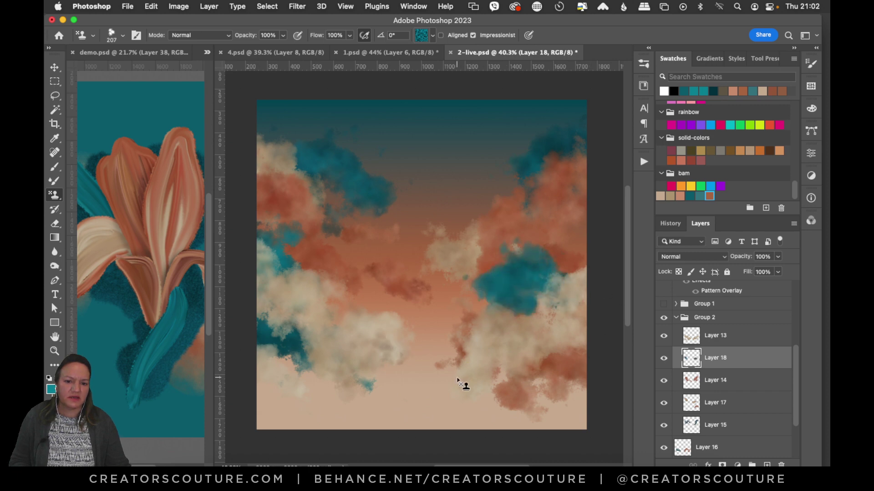
{"action": "key", "text": "super+z"}
{"action": "mouse_move", "coordinate": [585, 253]}
{"action": "left_mouse_down"}
{"action": "mouse_move", "coordinate": [564, 319]}
{"action": "mouse_move", "coordinate": [471, 319]}
{"action": "left_mouse_up"}
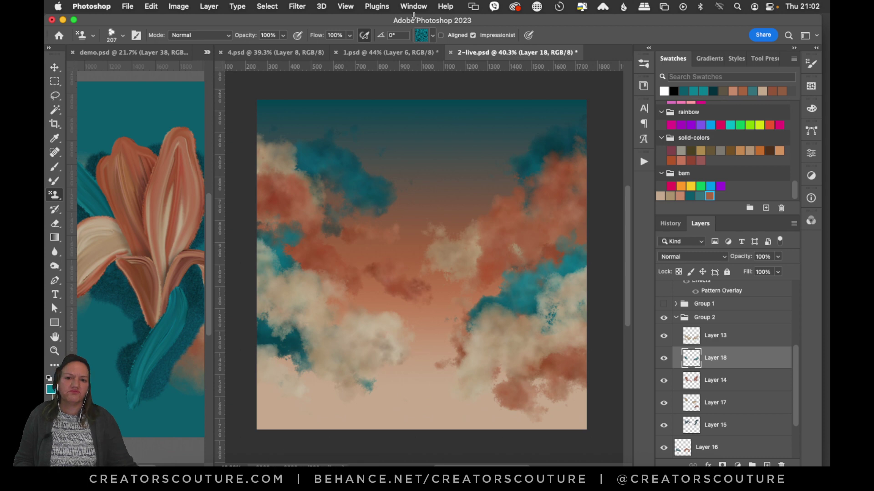
Step: Add a layer above Layer 13, choose the tan speckled pattern, and extend the tan cloud across the canvas's lower-left corner
{"action": "left_click", "coordinate": [729, 339]}
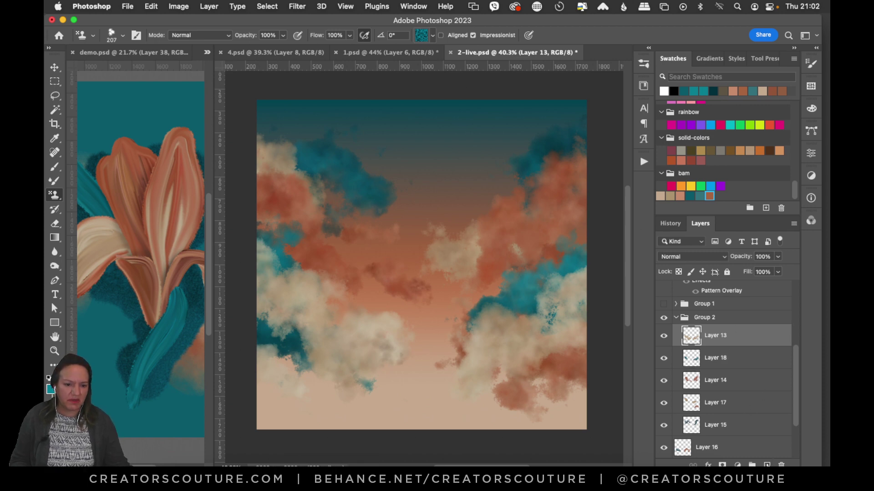
{"action": "left_click", "coordinate": [767, 464]}
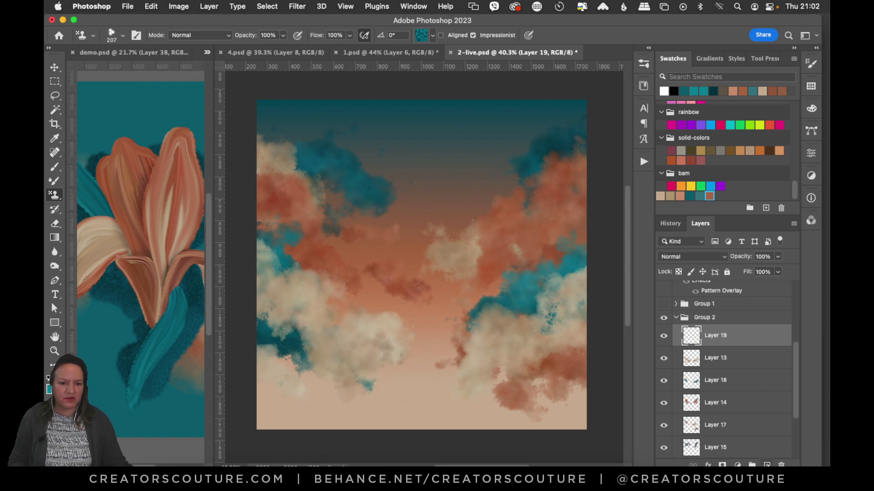
{"action": "left_click", "coordinate": [433, 35]}
{"action": "left_click", "coordinate": [354, 136]}
{"action": "mouse_move", "coordinate": [252, 377]}
{"action": "left_mouse_down"}
{"action": "mouse_move", "coordinate": [355, 390]}
{"action": "mouse_move", "coordinate": [415, 385]}
{"action": "mouse_move", "coordinate": [415, 404]}
{"action": "mouse_move", "coordinate": [344, 385]}
{"action": "mouse_move", "coordinate": [246, 406]}
{"action": "left_mouse_up"}
{"action": "key", "text": "super+z"}
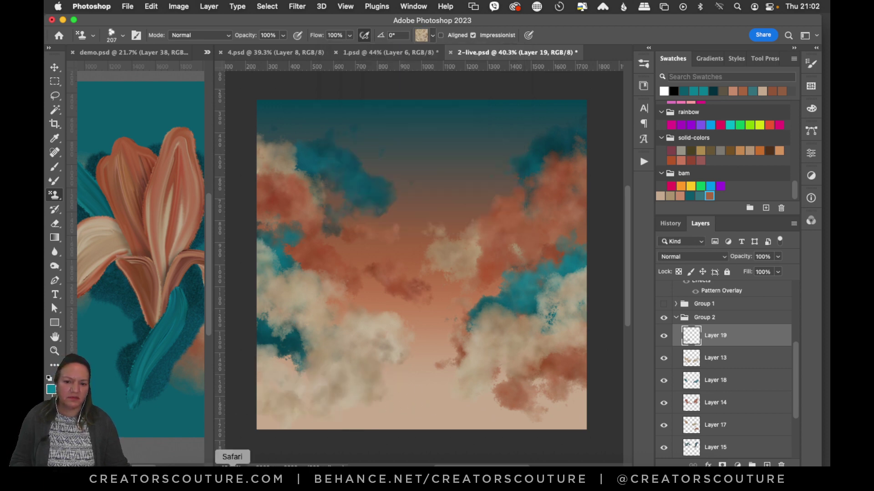
Step: Cover the lower-right rust cloud with tan speckled cloud strokes on Layer 19, redoing the first stroke
{"action": "mouse_move", "coordinate": [531, 417]}
{"action": "left_mouse_down"}
{"action": "mouse_move", "coordinate": [571, 400]}
{"action": "mouse_move", "coordinate": [564, 373]}
{"action": "left_mouse_up"}
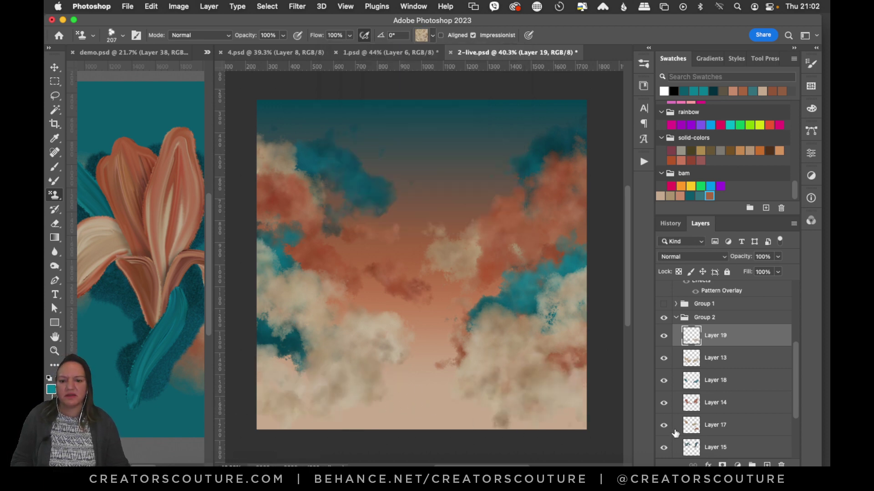
{"action": "key", "text": "super+z"}
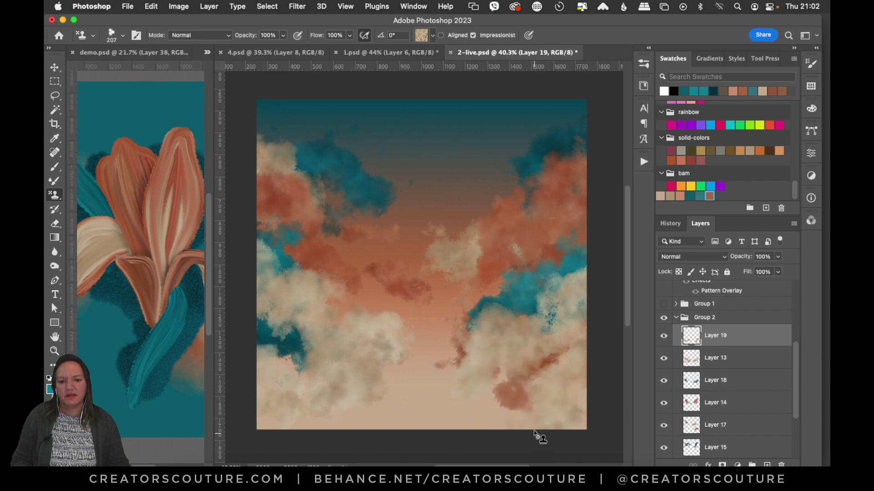
{"action": "mouse_move", "coordinate": [511, 400]}
{"action": "left_mouse_down"}
{"action": "mouse_move", "coordinate": [567, 380]}
{"action": "mouse_move", "coordinate": [513, 365]}
{"action": "mouse_move", "coordinate": [500, 375]}
{"action": "left_mouse_up"}
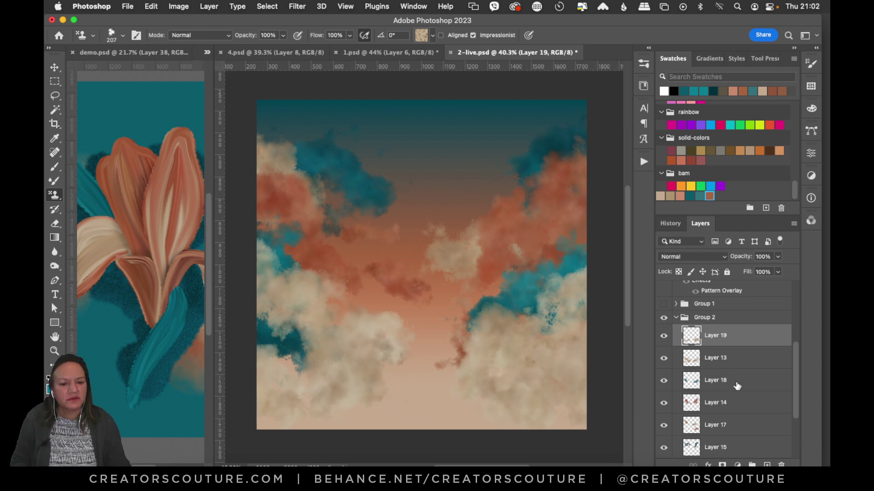
Step: Add a layer above Layer 14 and stamp a tan cloud over the upper-right teal and rust clouds, redoing the first stroke
{"action": "left_click", "coordinate": [728, 403]}
{"action": "left_click", "coordinate": [765, 464]}
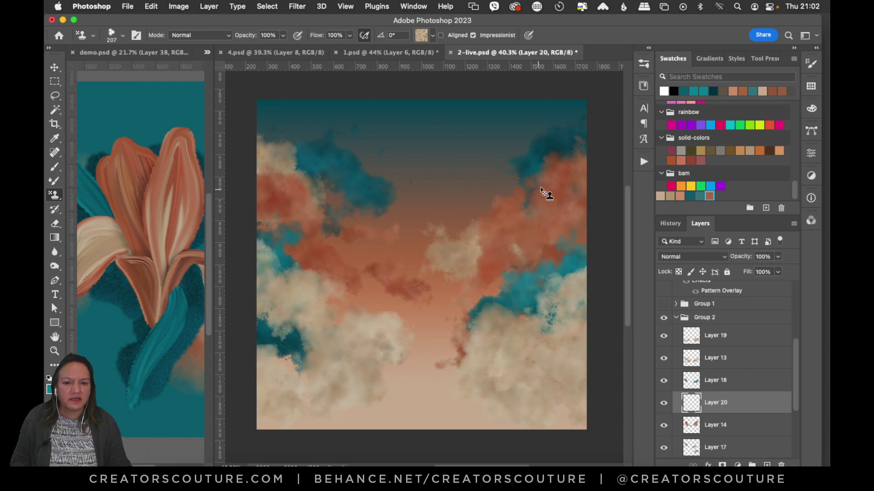
{"action": "left_click_drag", "start_coordinate": [545, 205], "coordinate": [493, 224]}
{"action": "key", "text": "super+z"}
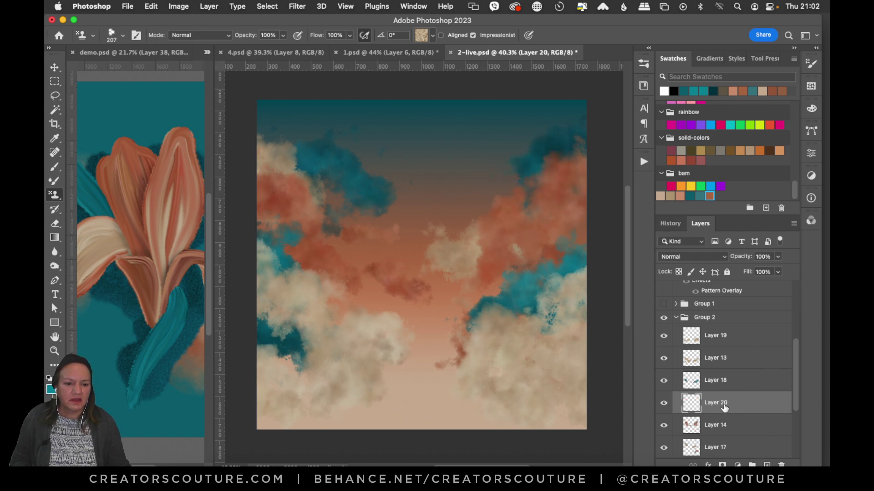
{"action": "mouse_move", "coordinate": [592, 164]}
{"action": "left_mouse_down"}
{"action": "mouse_move", "coordinate": [544, 185]}
{"action": "mouse_move", "coordinate": [486, 183]}
{"action": "left_mouse_up"}
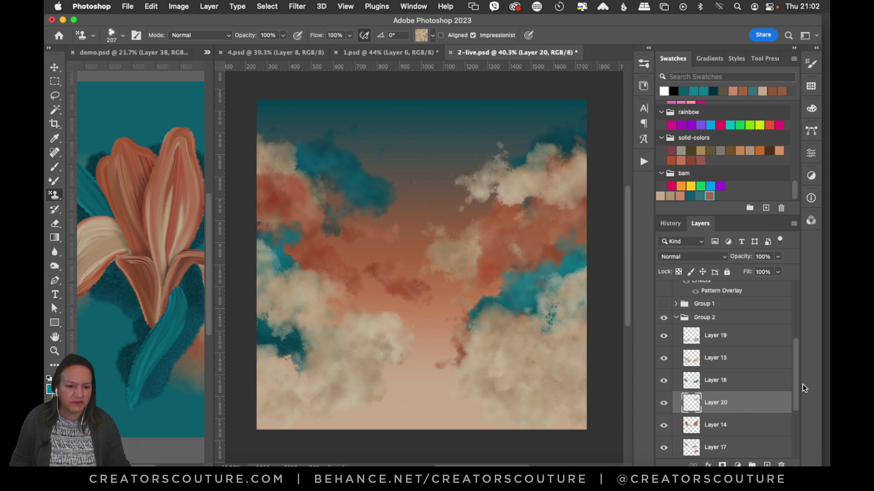
Step: Reorder Layer 20 below Layer 17, set the Move tool's auto-select to Layer, and shift the tan cloud behind the upper-right rust cloud
{"action": "scroll", "coordinate": [794, 395], "scroll_direction": "down", "scroll_amount": 4}
{"action": "left_click_drag", "start_coordinate": [720, 351], "coordinate": [725, 386]}
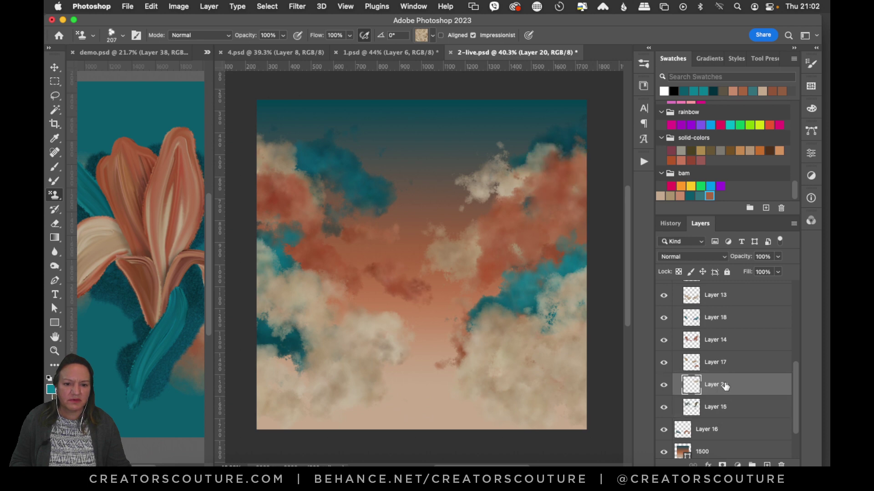
{"action": "left_click", "coordinate": [56, 68]}
{"action": "left_click_drag", "start_coordinate": [497, 174], "coordinate": [503, 180]}
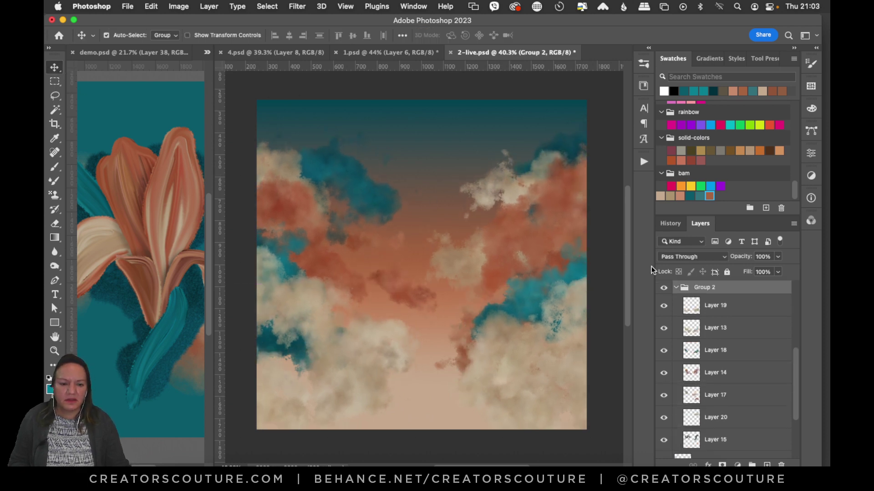
{"action": "key", "text": "super+z"}
{"action": "left_click", "coordinate": [168, 36]}
{"action": "left_click", "coordinate": [161, 27]}
{"action": "left_click_drag", "start_coordinate": [487, 186], "coordinate": [524, 216]}
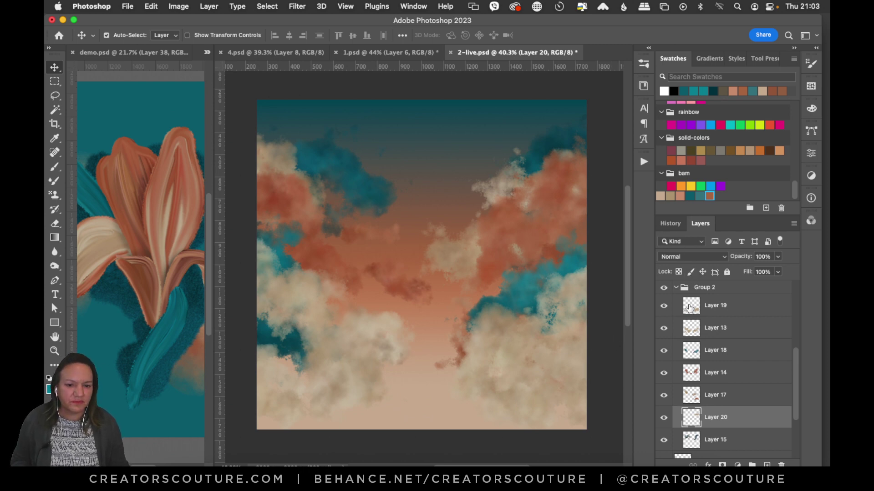
Step: Move Layer 16 into the bottom of Group 2, collapse the group, and save the document
{"action": "left_click_drag", "start_coordinate": [796, 370], "coordinate": [792, 347]}
{"action": "left_click", "coordinate": [712, 367]}
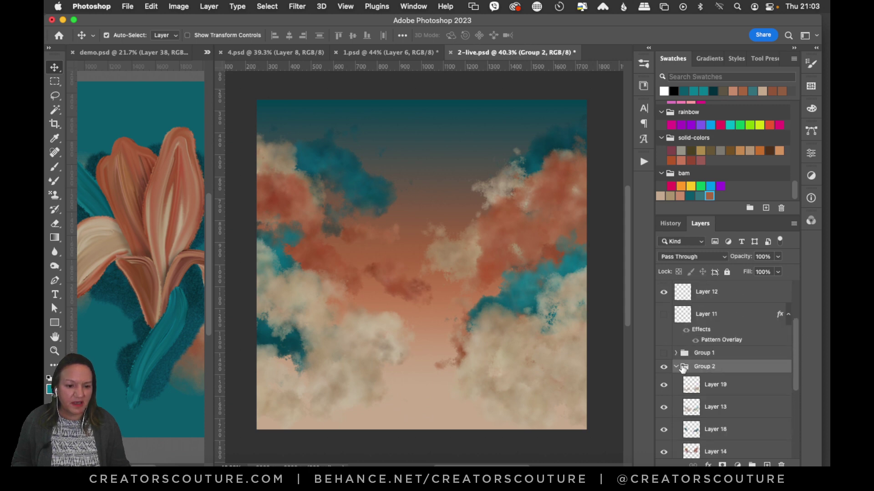
{"action": "left_click", "coordinate": [676, 367]}
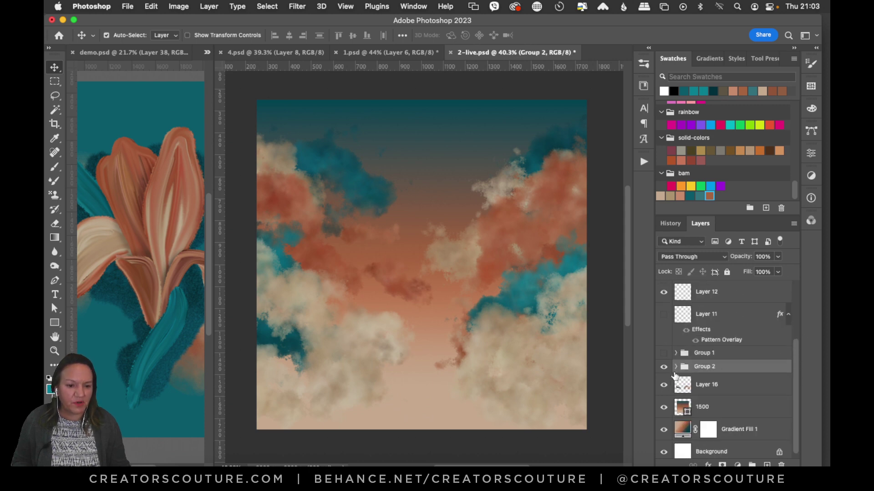
{"action": "left_click", "coordinate": [664, 386]}
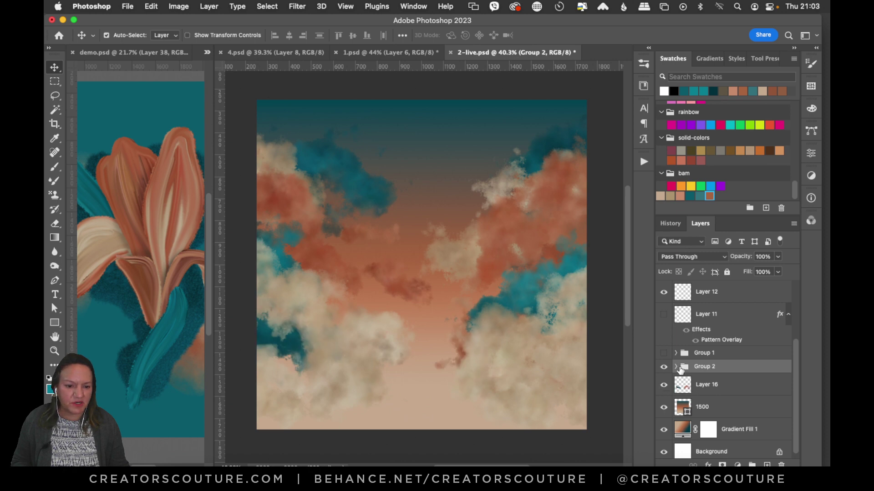
{"action": "left_click", "coordinate": [676, 367]}
{"action": "left_click_drag", "start_coordinate": [794, 359], "coordinate": [790, 427]}
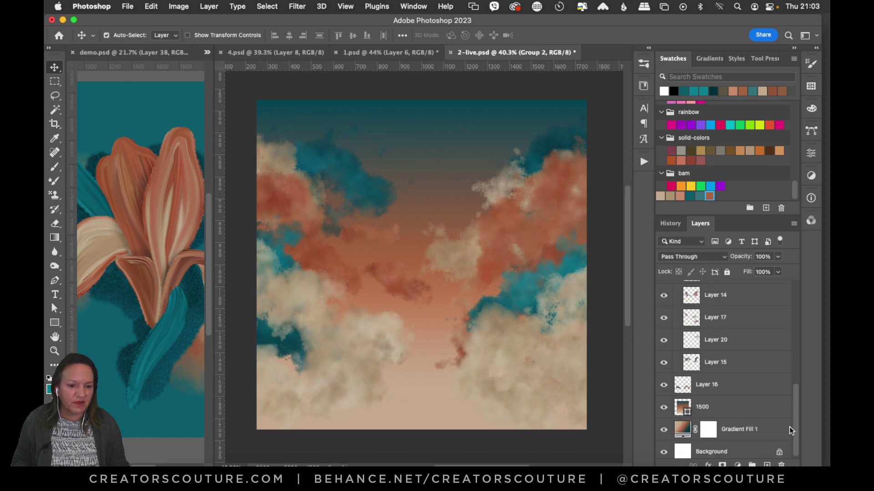
{"action": "left_click", "coordinate": [728, 378]}
{"action": "left_click_drag", "start_coordinate": [796, 396], "coordinate": [794, 348]}
{"action": "left_click", "coordinate": [686, 326]}
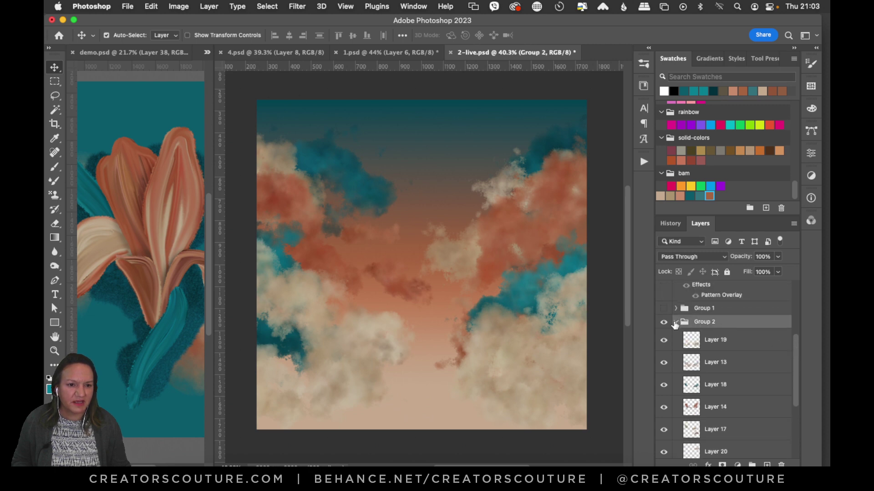
{"action": "left_click", "coordinate": [676, 322]}
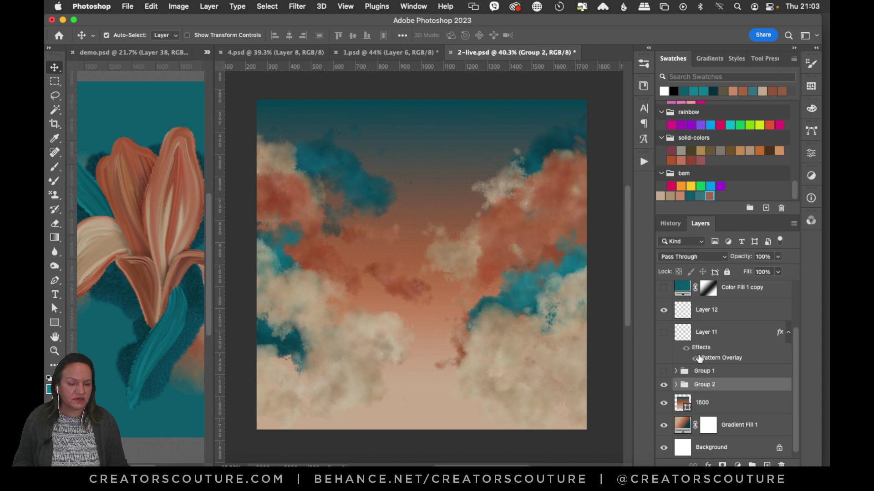
{"action": "key", "text": "super+s"}
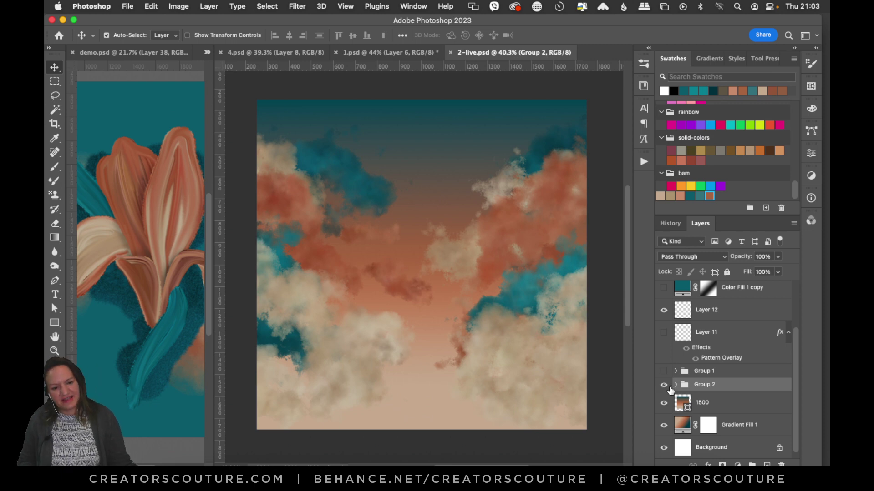
Step: Compare the two cloud compositions by showing Group 1 with Group 2 hidden, and restore Group 2's visibility
{"action": "left_click", "coordinate": [664, 371]}
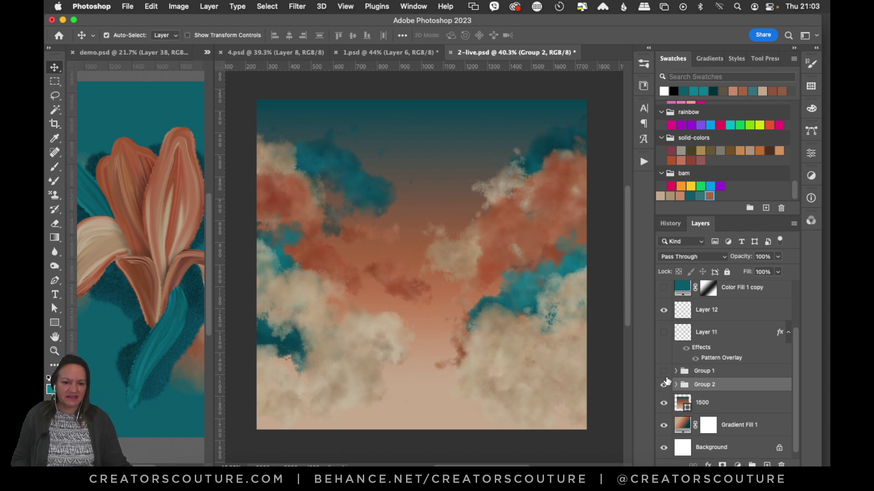
{"action": "left_click", "coordinate": [663, 385]}
{"action": "left_click", "coordinate": [663, 333]}
{"action": "left_click", "coordinate": [663, 332]}
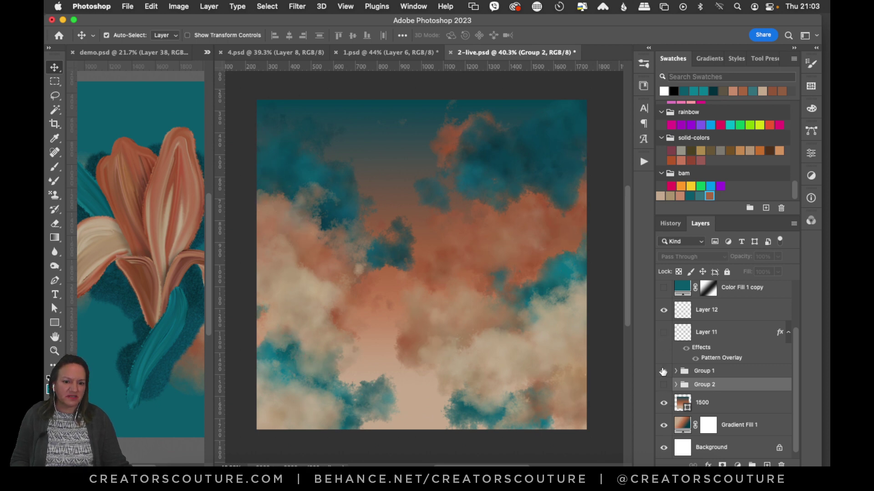
{"action": "left_click", "coordinate": [664, 370]}
{"action": "left_click", "coordinate": [663, 385]}
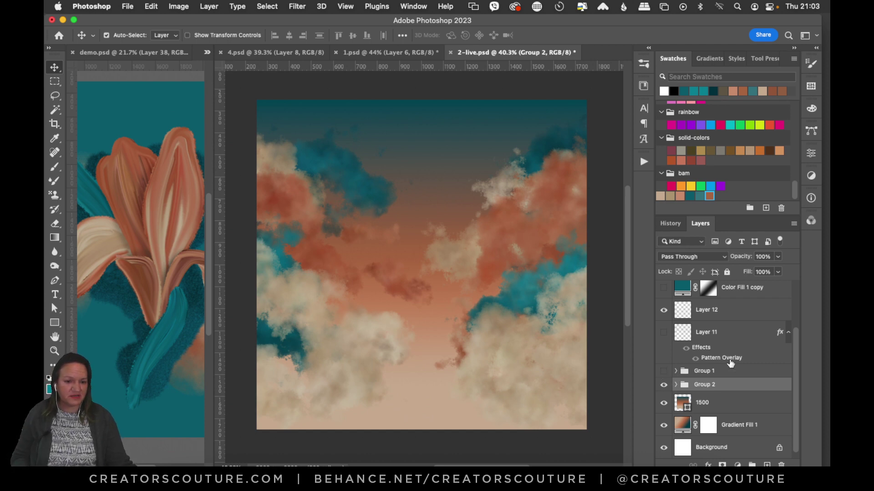
Step: Add a new layer above Layer 11 and choose the 175 px Sparkles brush from the Clouds-Stars set
{"action": "left_click", "coordinate": [721, 342]}
{"action": "left_click", "coordinate": [766, 464]}
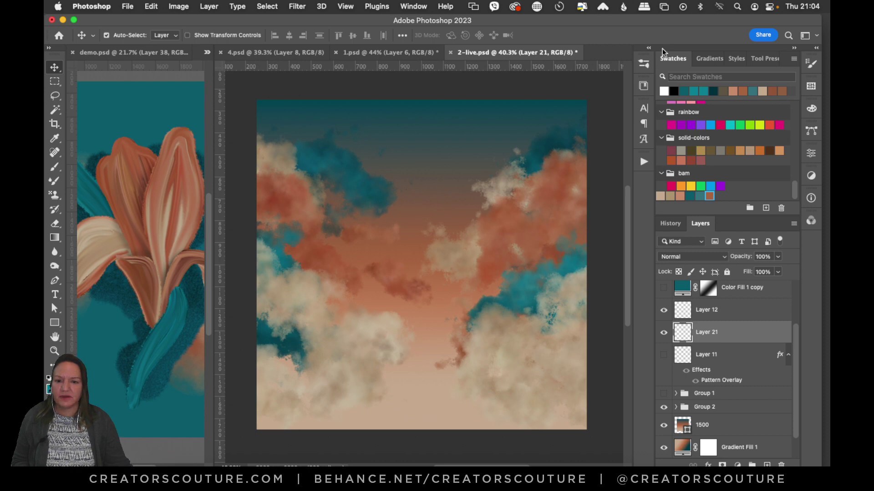
{"action": "left_click", "coordinate": [644, 64]}
{"action": "left_click", "coordinate": [572, 270]}
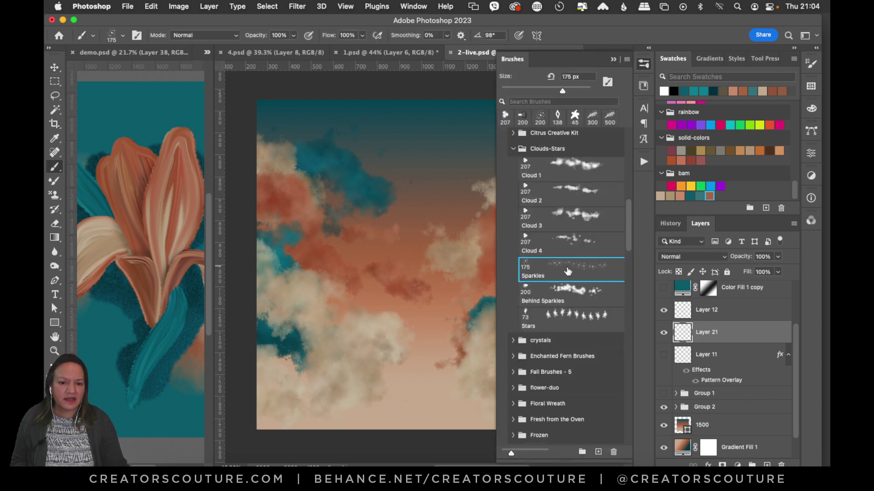
{"action": "left_click", "coordinate": [641, 64]}
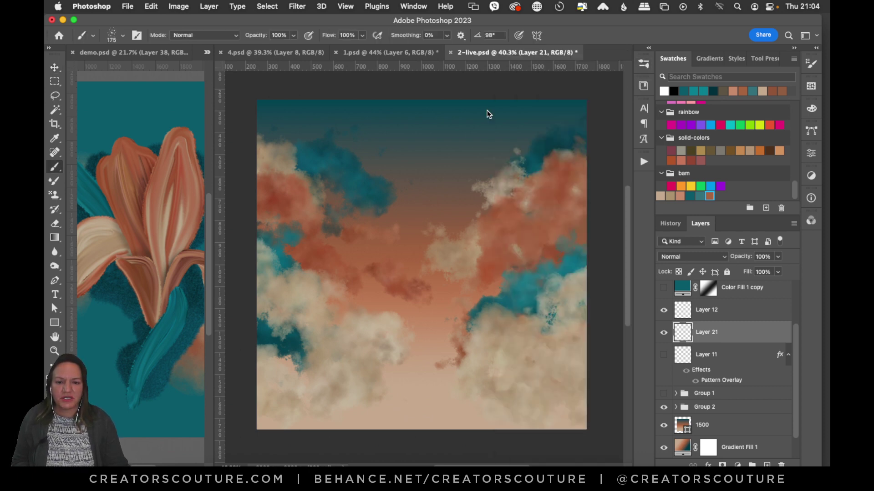
Step: Brush sparkles in the rust swatch color over the upper-right rust cloud and give Layer 21 the pave 1 color style
{"action": "left_click", "coordinate": [709, 195]}
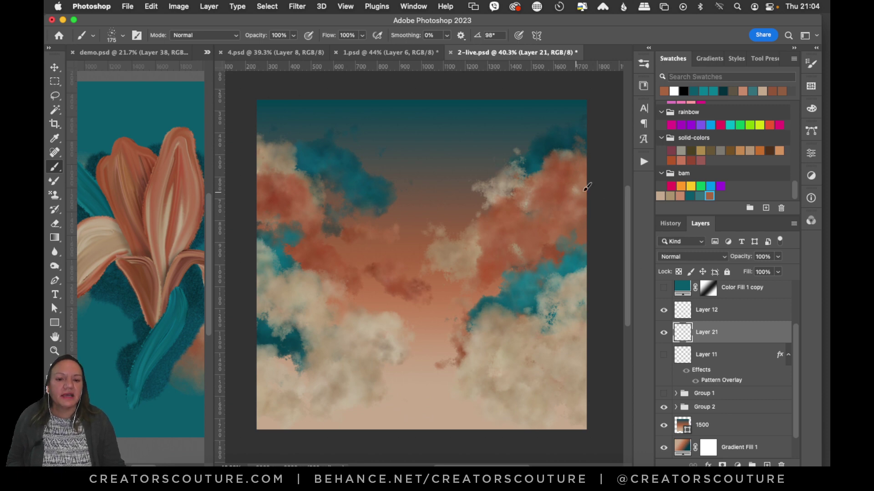
{"action": "left_click", "coordinate": [735, 59]}
{"action": "left_click_drag", "start_coordinate": [793, 130], "coordinate": [801, 117]}
{"action": "scroll", "coordinate": [792, 121], "scroll_direction": "up", "scroll_amount": 1}
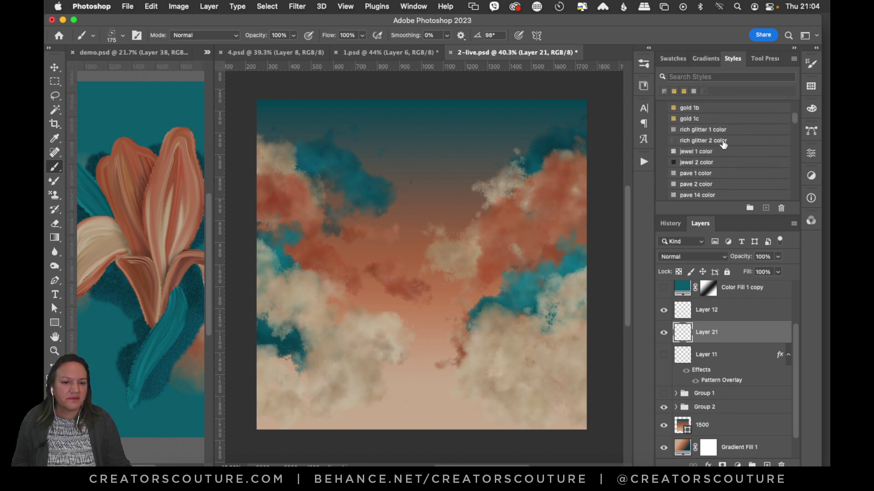
{"action": "left_click", "coordinate": [702, 144]}
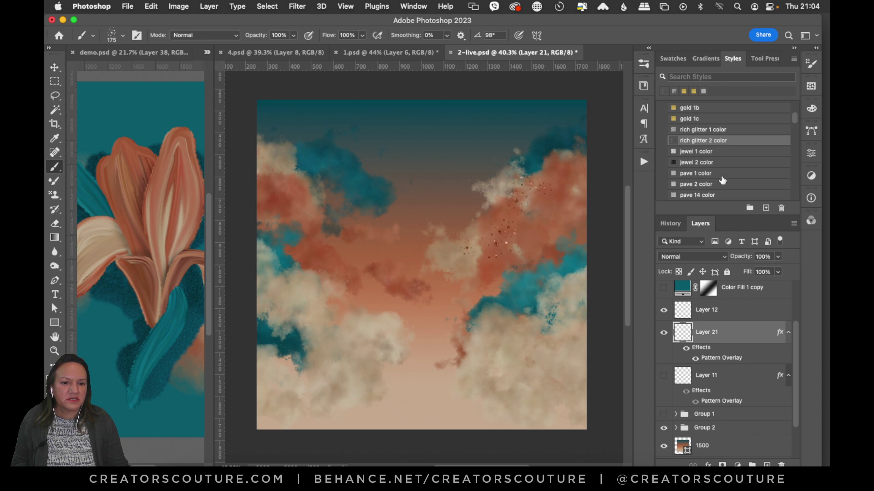
{"action": "left_click", "coordinate": [702, 153]}
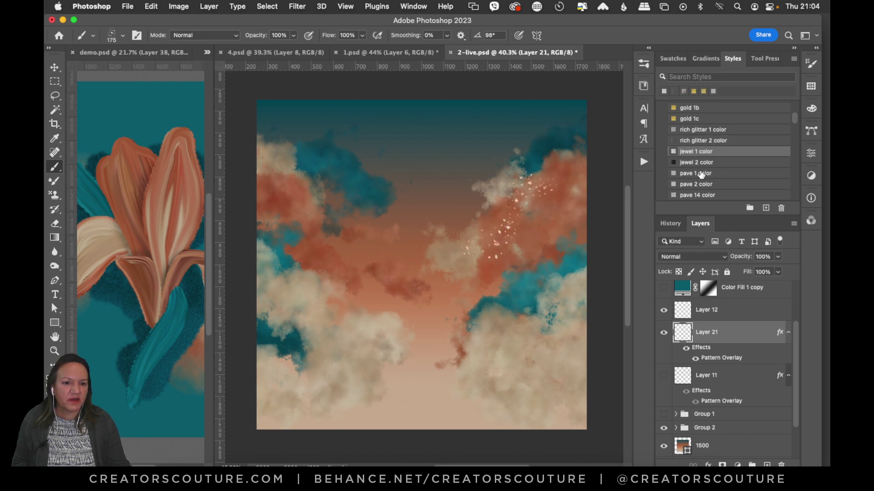
{"action": "left_click", "coordinate": [701, 172]}
Step: Try sparkle strokes across the upper sky, toggle Layer 21's effects off and on to compare, and undo the strokes
{"action": "left_click_drag", "start_coordinate": [220, 190], "coordinate": [322, 249]}
{"action": "key", "text": "super+z"}
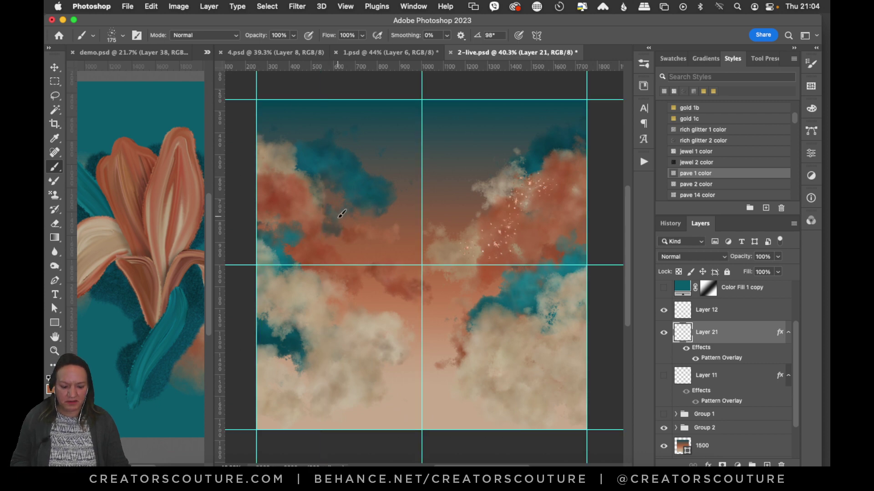
{"action": "key", "text": "super+semicolon"}
{"action": "left_click_drag", "start_coordinate": [444, 114], "coordinate": [373, 135]}
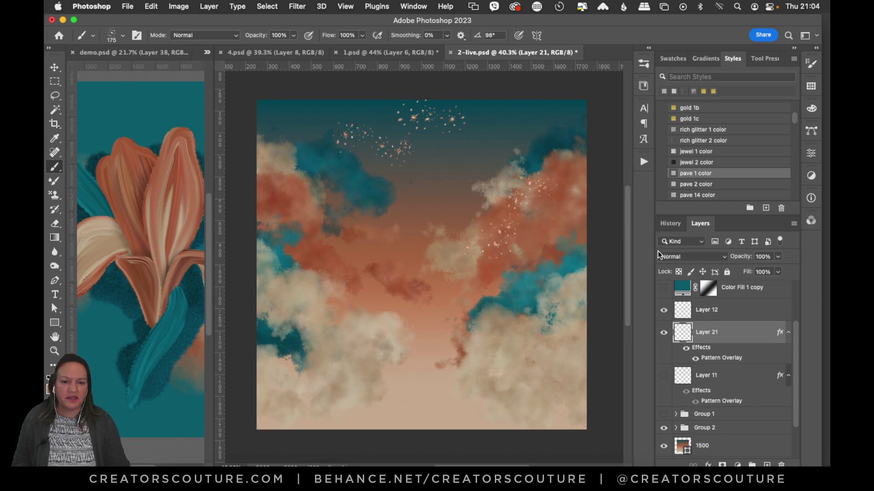
{"action": "left_click", "coordinate": [685, 350]}
{"action": "left_click", "coordinate": [685, 351]}
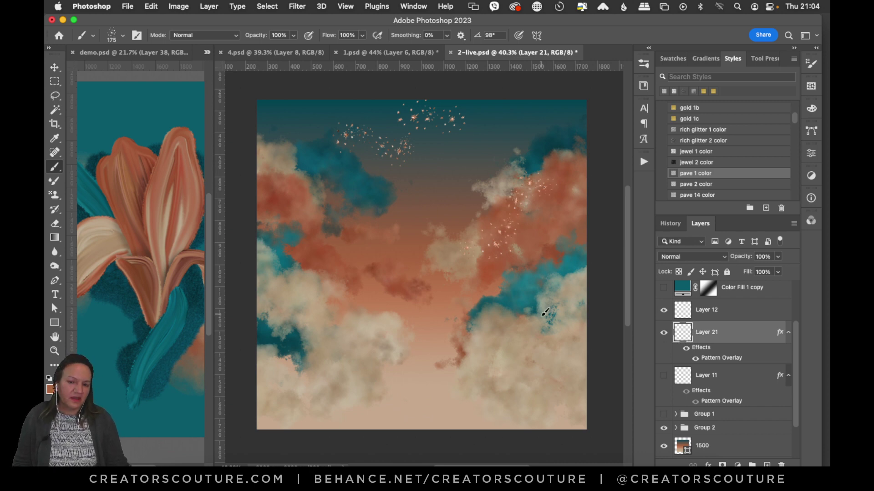
{"action": "left_click_drag", "start_coordinate": [335, 132], "coordinate": [284, 115]}
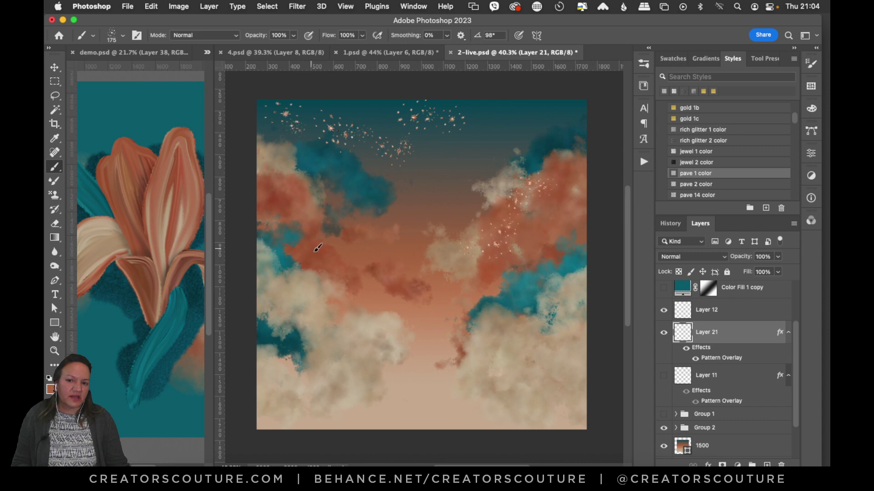
{"action": "key", "text": "super+z"}
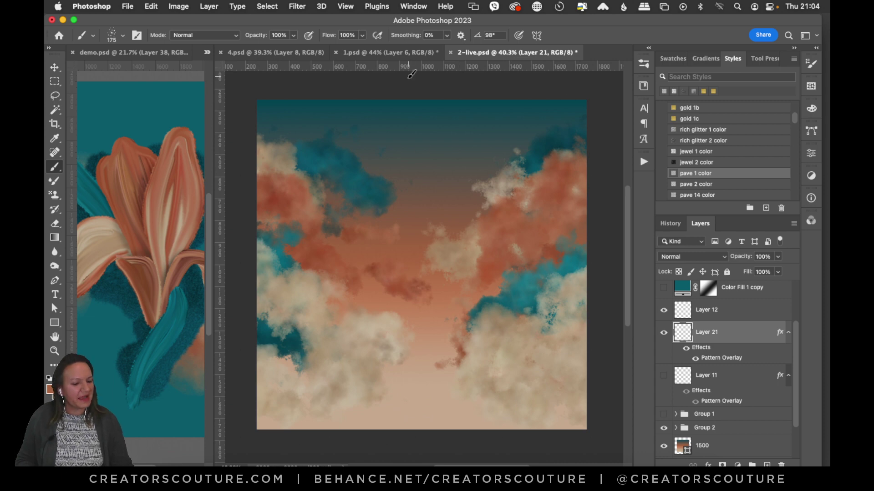
Step: Brush sparkles on Layer 21 along the upper-left rust cloud, right teal cloud, upper-right rust cloud, and lower-left teal cloud, undoing misplaced strokes
{"action": "mouse_move", "coordinate": [263, 166]}
{"action": "left_mouse_down"}
{"action": "mouse_move", "coordinate": [305, 214]}
{"action": "mouse_move", "coordinate": [384, 237]}
{"action": "left_mouse_up"}
{"action": "mouse_move", "coordinate": [606, 275]}
{"action": "left_mouse_down"}
{"action": "mouse_move", "coordinate": [560, 277]}
{"action": "mouse_move", "coordinate": [465, 327]}
{"action": "left_mouse_up"}
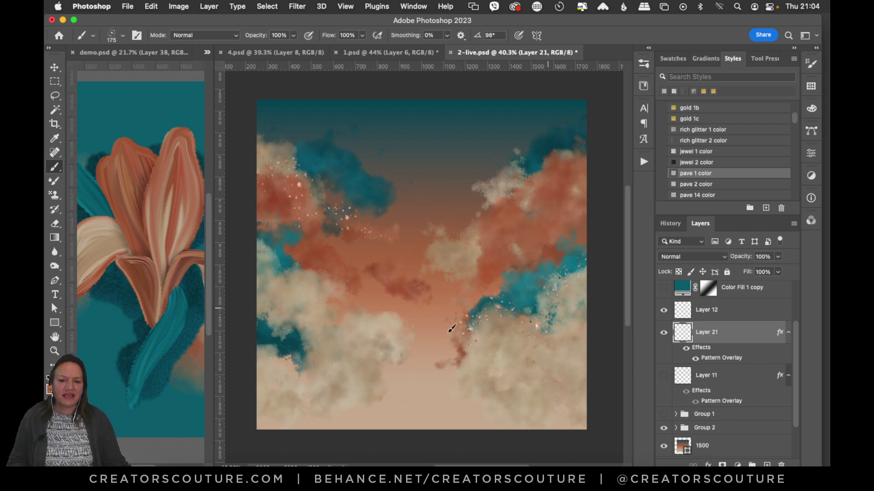
{"action": "key", "text": "super+z"}
{"action": "mouse_move", "coordinate": [569, 276]}
{"action": "left_mouse_down"}
{"action": "mouse_move", "coordinate": [495, 304]}
{"action": "mouse_move", "coordinate": [448, 307]}
{"action": "left_mouse_up"}
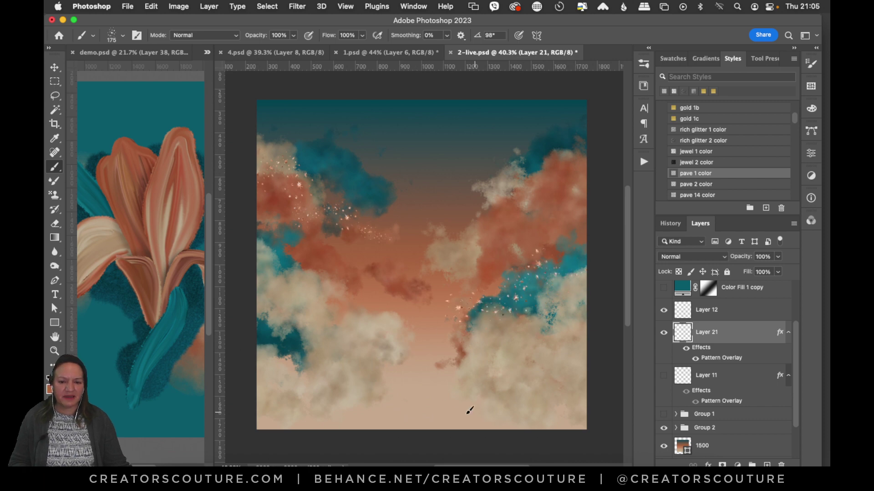
{"action": "left_click_drag", "start_coordinate": [595, 134], "coordinate": [529, 149]}
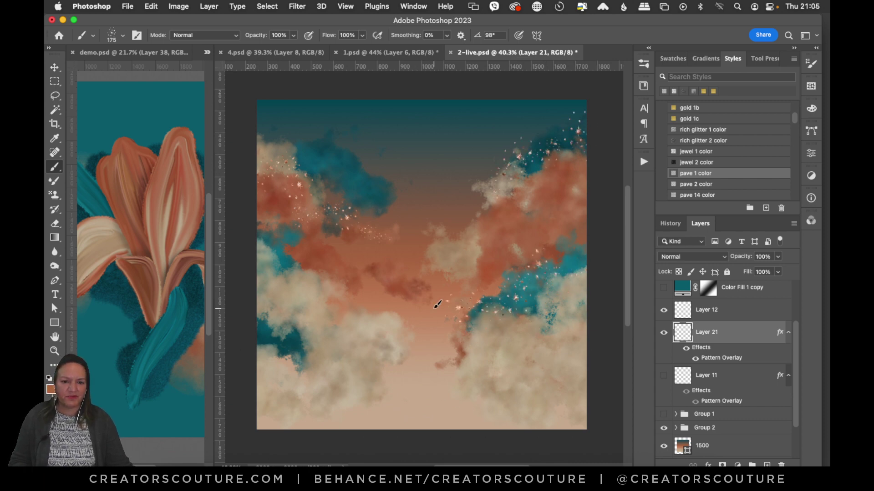
{"action": "key", "text": "super+z"}
{"action": "mouse_move", "coordinate": [598, 181]}
{"action": "left_mouse_down"}
{"action": "mouse_move", "coordinate": [563, 167]}
{"action": "mouse_move", "coordinate": [519, 175]}
{"action": "mouse_move", "coordinate": [464, 207]}
{"action": "left_mouse_up"}
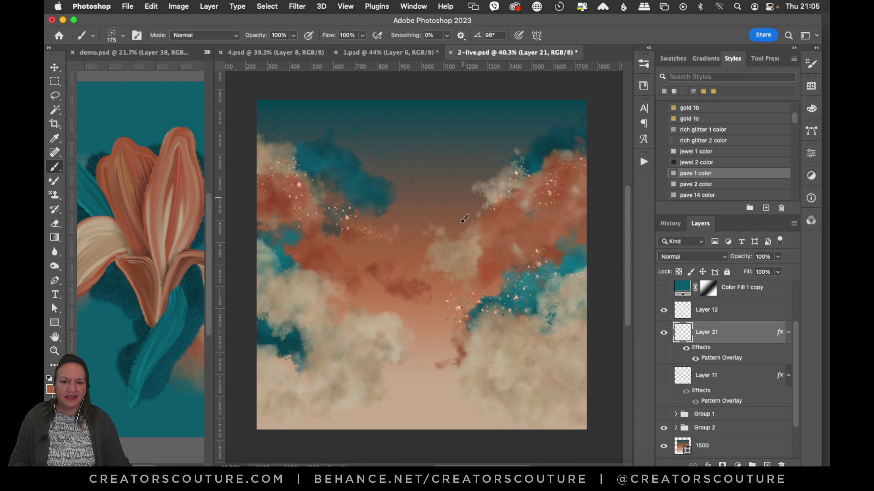
{"action": "mouse_move", "coordinate": [263, 318]}
{"action": "left_mouse_down"}
{"action": "mouse_move", "coordinate": [314, 331]}
{"action": "mouse_move", "coordinate": [362, 318]}
{"action": "left_mouse_up"}
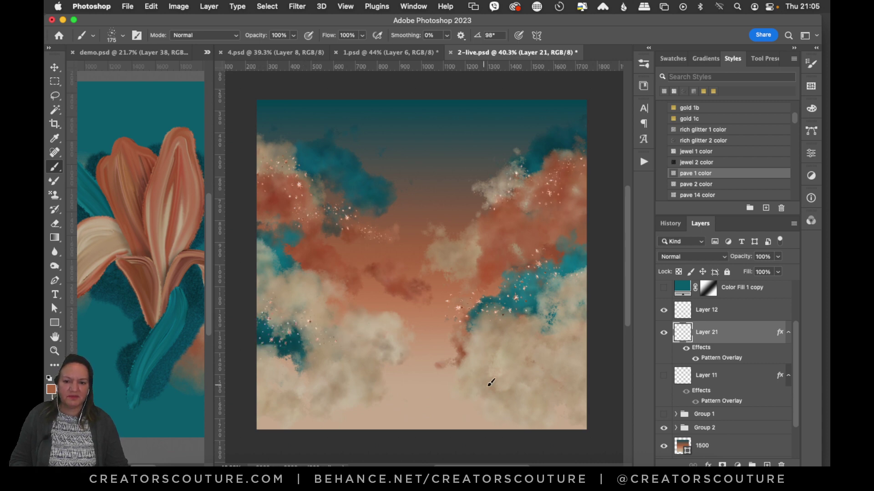
Step: Try a sparkle stroke across the sky above the upper-left teal cloud and undo it
{"action": "mouse_move", "coordinate": [278, 128]}
{"action": "left_mouse_down"}
{"action": "mouse_move", "coordinate": [330, 134]}
{"action": "mouse_move", "coordinate": [396, 157]}
{"action": "left_mouse_up"}
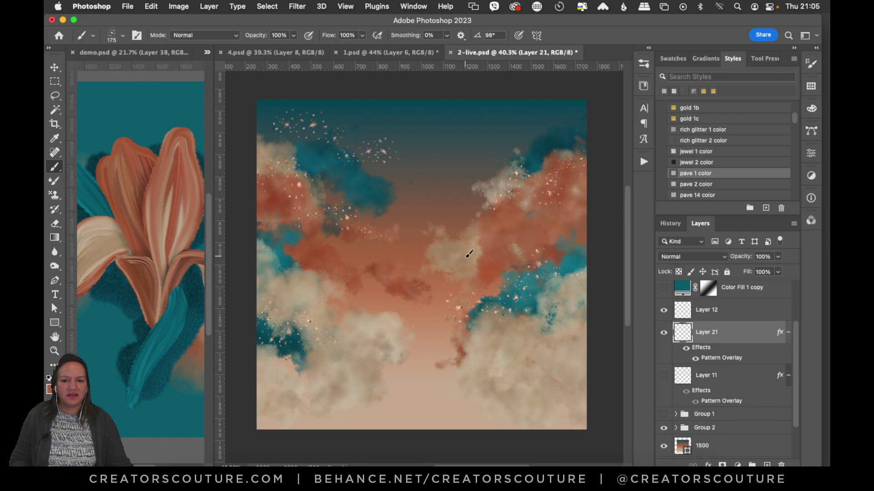
{"action": "key", "text": "cmd+z"}
{"action": "key", "text": "super+z"}
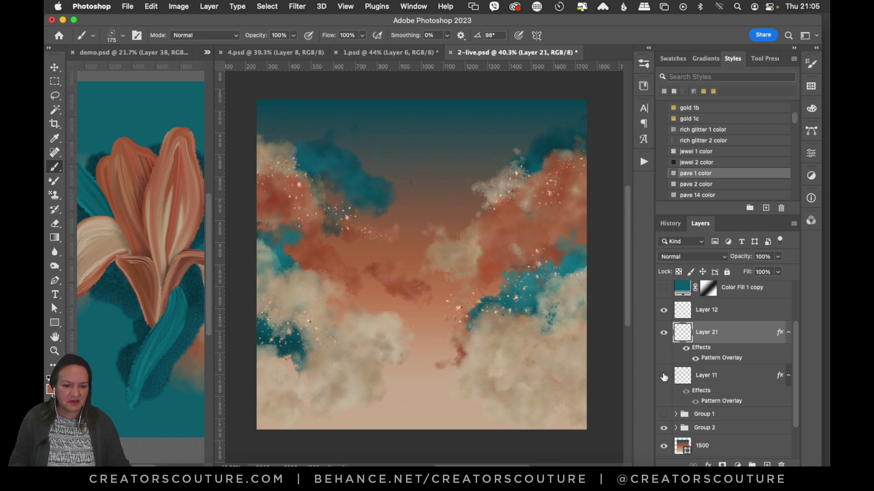
Step: Open 2.psd from the 1-5-23-abstract folder and enlarge its artwork for viewing
{"action": "key", "text": "super+s"}
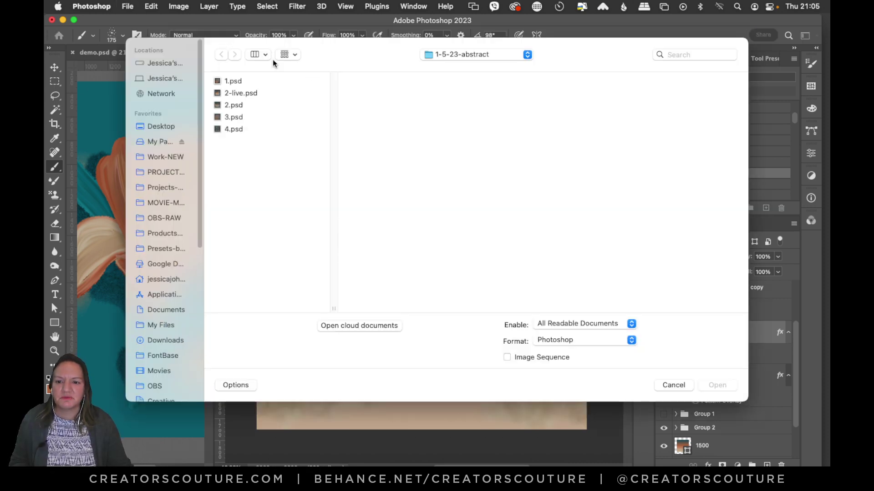
{"action": "left_click", "coordinate": [668, 386]}
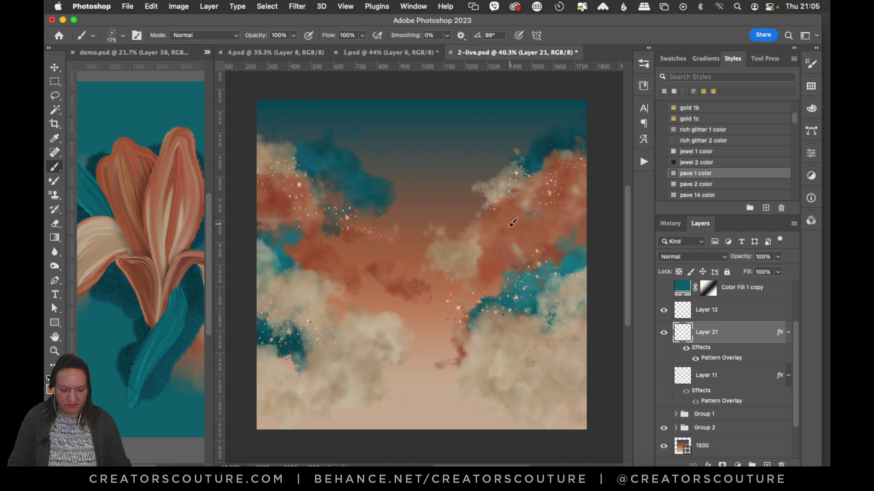
{"action": "key", "text": "super+o"}
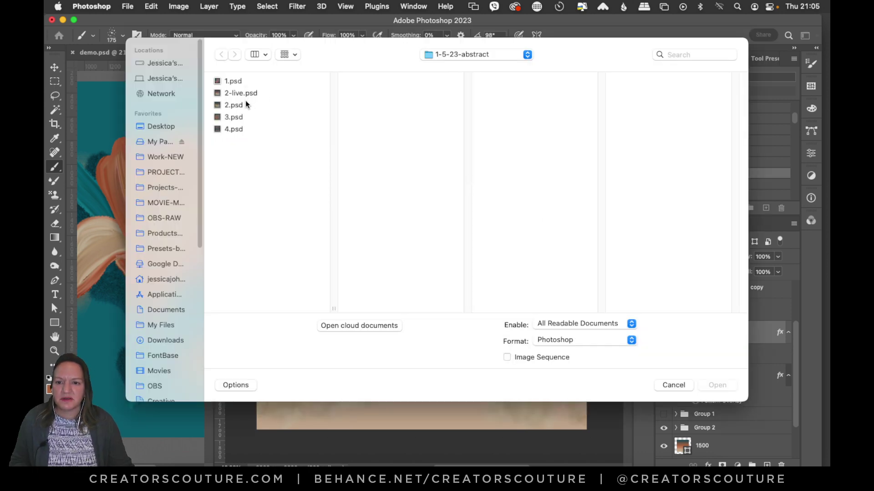
{"action": "left_click", "coordinate": [246, 105]}
{"action": "left_click", "coordinate": [713, 385]}
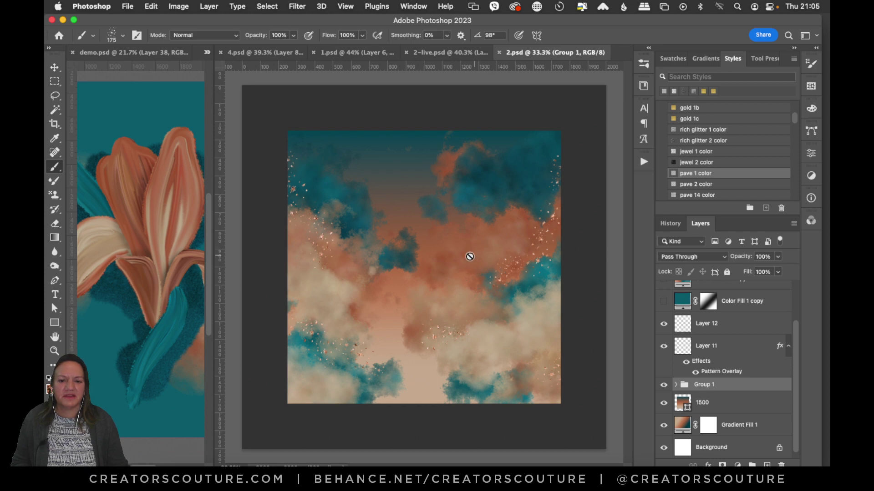
{"action": "left_click", "coordinate": [54, 351]}
{"action": "left_click_drag", "start_coordinate": [421, 235], "coordinate": [432, 235]}
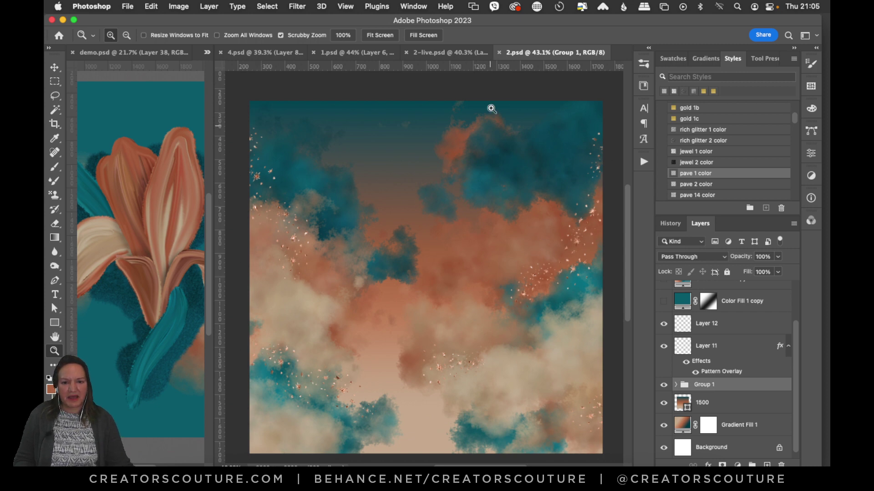
Step: Compare the cloud and sparkle arrangement in 2-live.psd with 2.psd, ending on 2-live.psd
{"action": "left_click", "coordinate": [455, 53]}
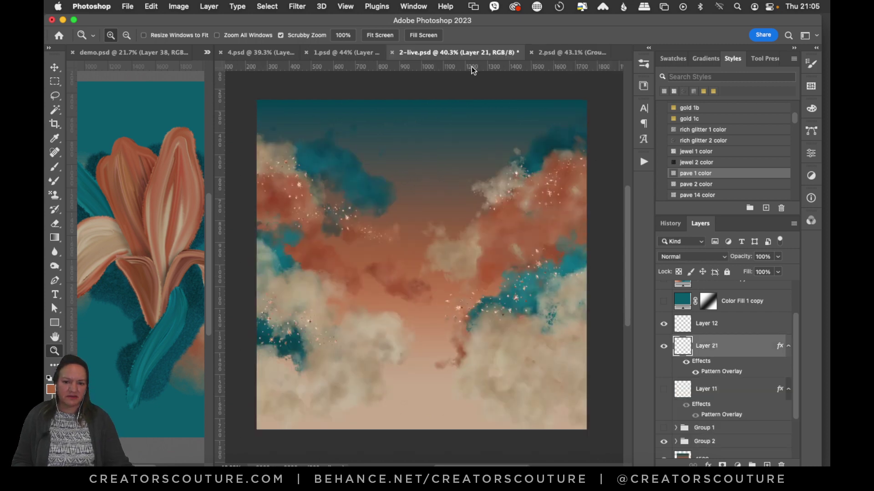
{"action": "left_click", "coordinate": [547, 52]}
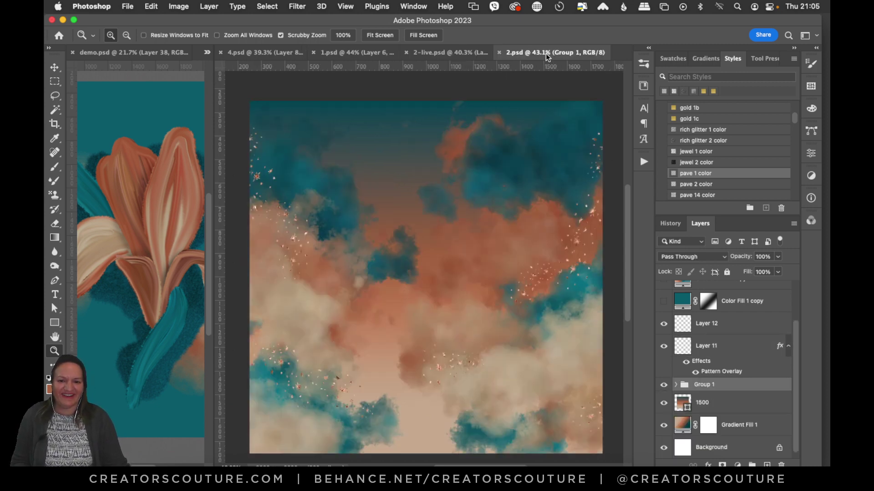
{"action": "left_click", "coordinate": [456, 56]}
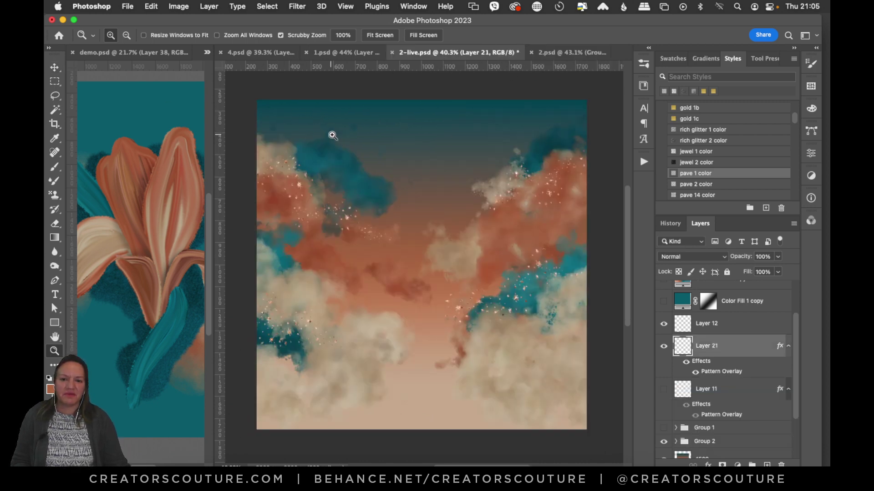
{"action": "left_click", "coordinate": [563, 51]}
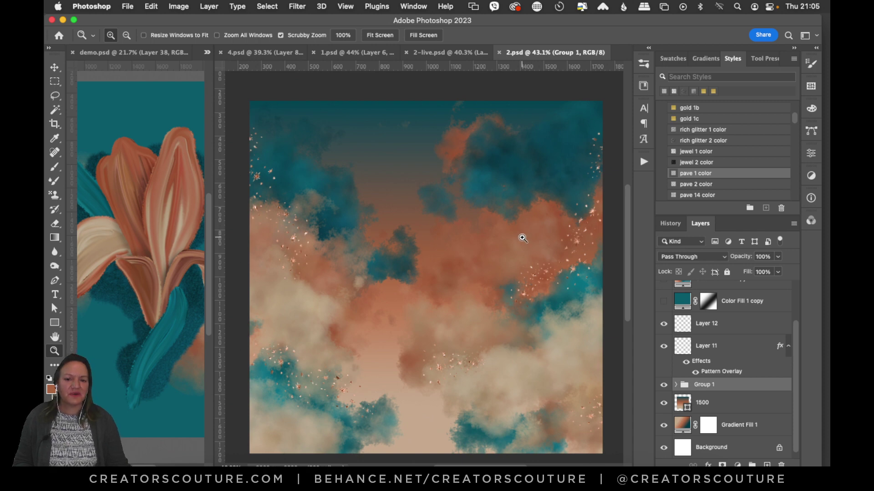
{"action": "left_click", "coordinate": [464, 53]}
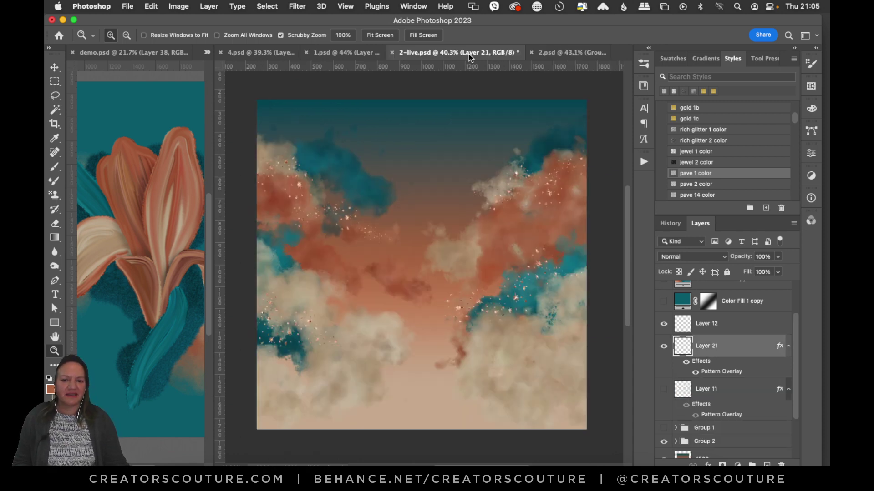
{"action": "left_click", "coordinate": [550, 53]}
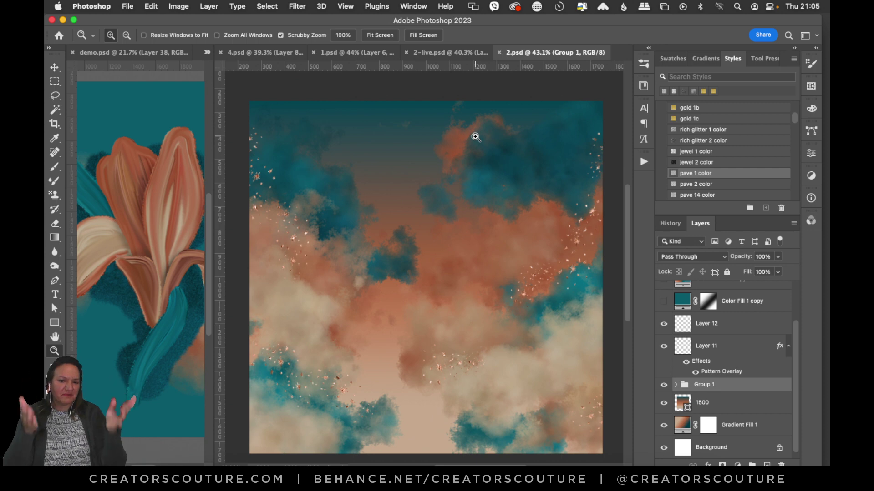
{"action": "left_click", "coordinate": [458, 48]}
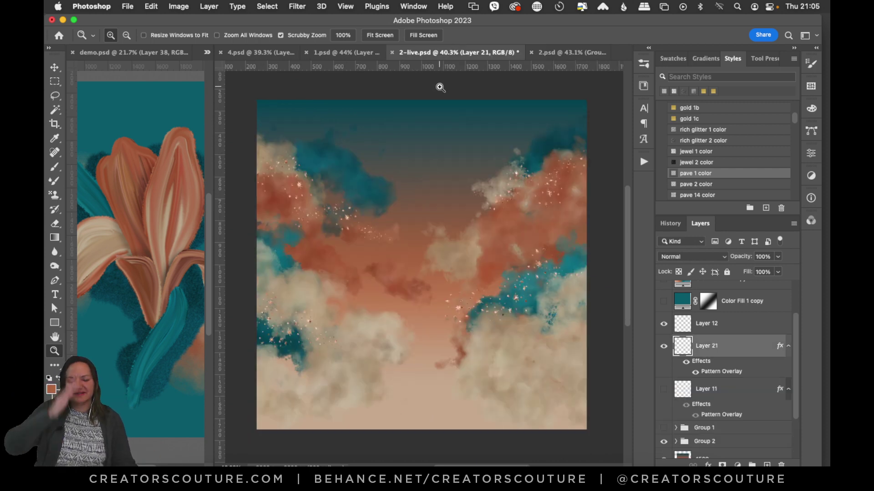
{"action": "scroll", "coordinate": [459, 189], "scroll_direction": "up", "scroll_amount": 1}
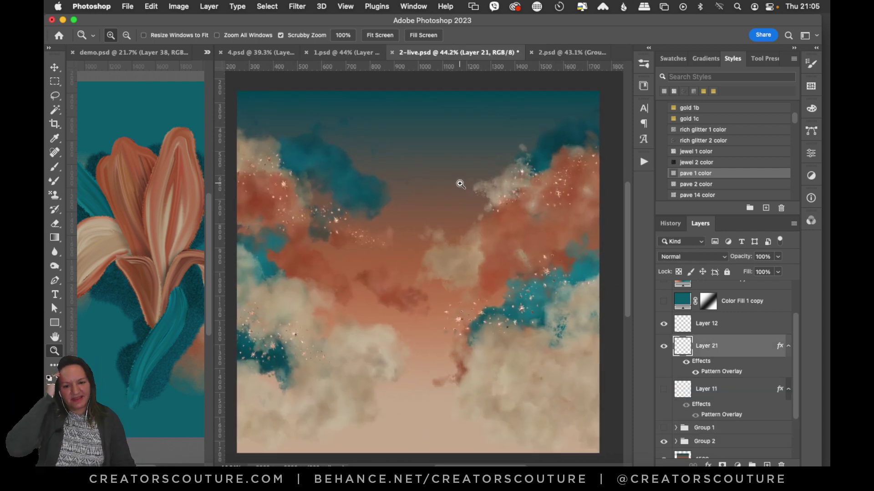
{"action": "left_click_drag", "start_coordinate": [468, 224], "coordinate": [452, 227]}
Step: Switch to the Pattern Stamp tool and add a new layer above Layer 16 inside the expanded Group 2
{"action": "left_click", "coordinate": [55, 196]}
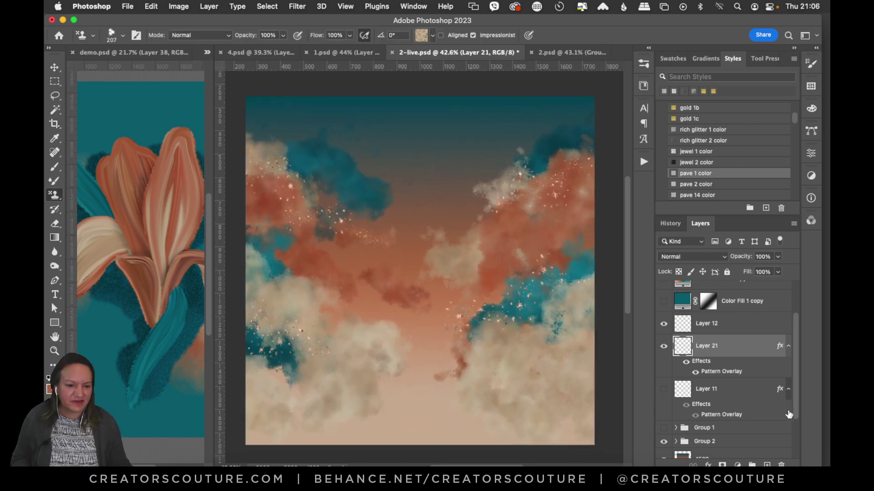
{"action": "scroll", "coordinate": [792, 428], "scroll_direction": "down", "scroll_amount": 3}
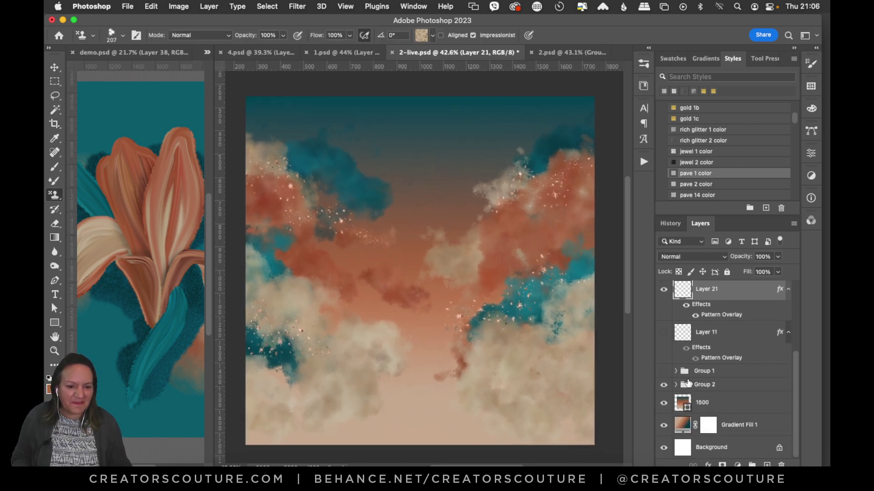
{"action": "left_click", "coordinate": [675, 385]}
{"action": "scroll", "coordinate": [792, 362], "scroll_direction": "down", "scroll_amount": 5}
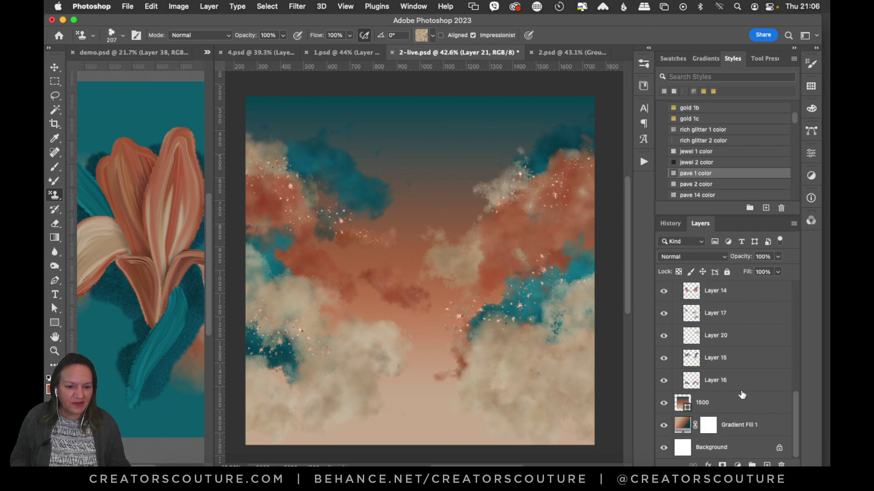
{"action": "left_click", "coordinate": [730, 386]}
{"action": "left_click", "coordinate": [768, 465]}
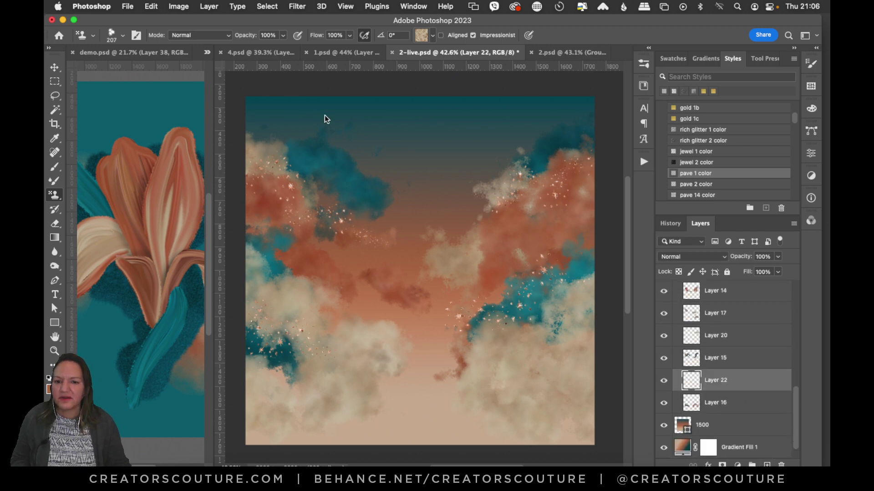
Step: Stamp dark teal mottled clouds into the upper-left sky on Layer 22 with the 207 px Cloud 3 brush, undoing the stroke across the mid-sky
{"action": "left_click", "coordinate": [645, 65]}
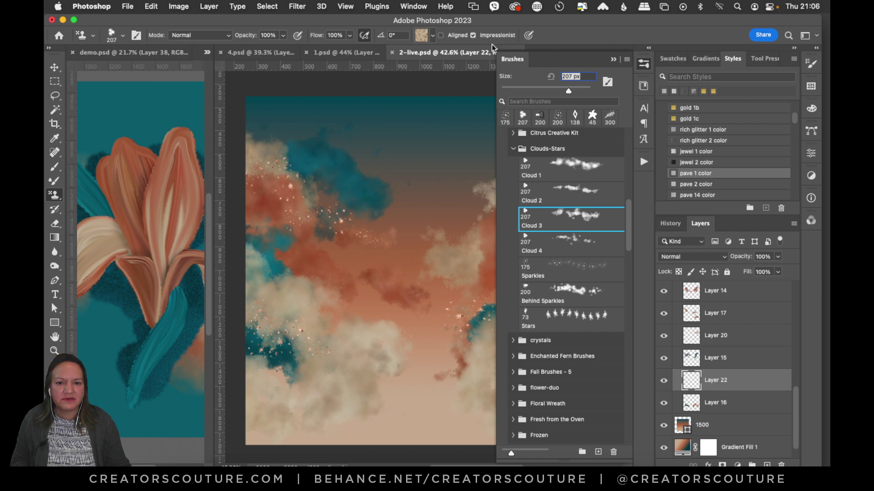
{"action": "left_click", "coordinate": [423, 36]}
{"action": "left_click", "coordinate": [351, 171]}
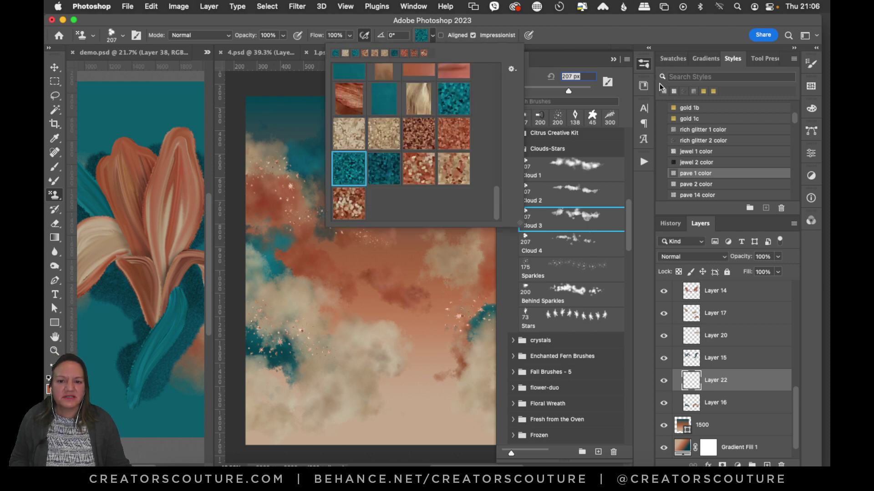
{"action": "left_click", "coordinate": [383, 167]}
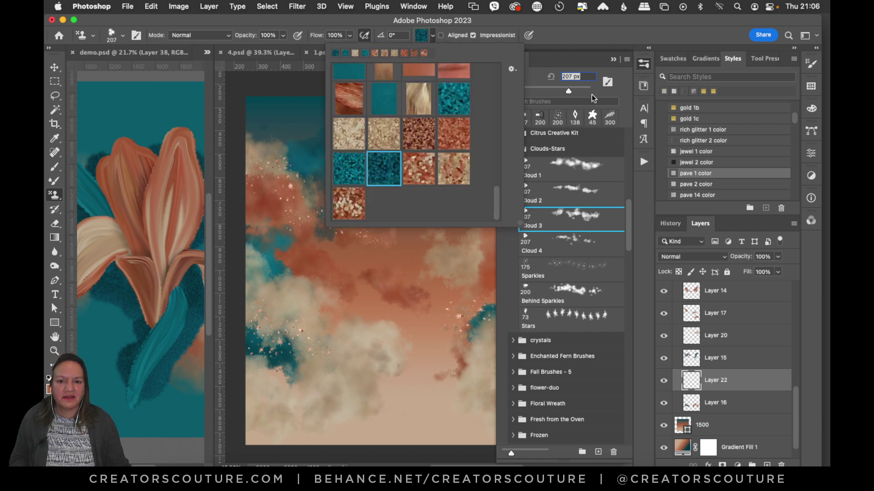
{"action": "left_click", "coordinate": [643, 68]}
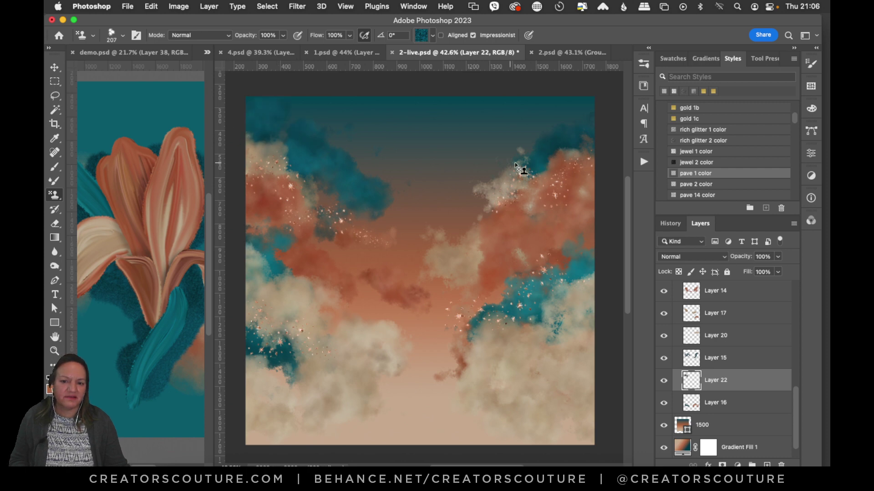
{"action": "left_click_drag", "start_coordinate": [488, 211], "coordinate": [329, 229]}
{"action": "key", "text": "super+z"}
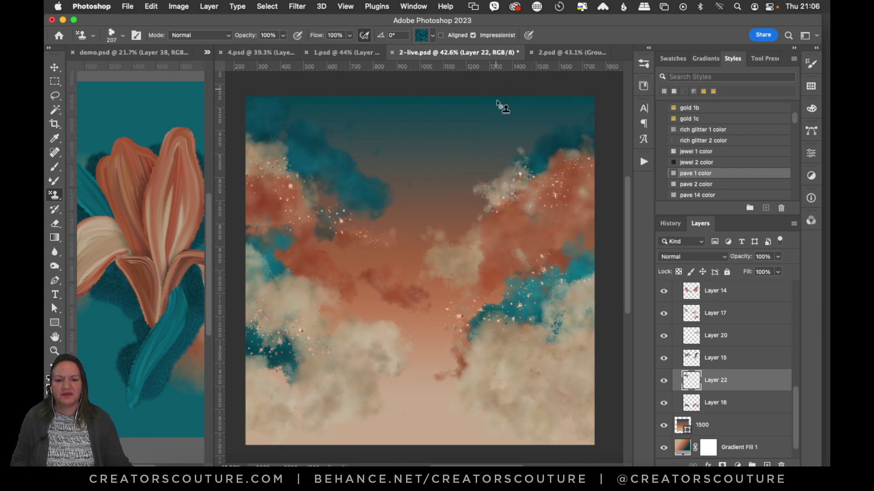
Step: Review 2.psd, open 3.psd from the 1-5-23-abstract folder and enlarge its artwork for viewing
{"action": "left_click", "coordinate": [546, 52]}
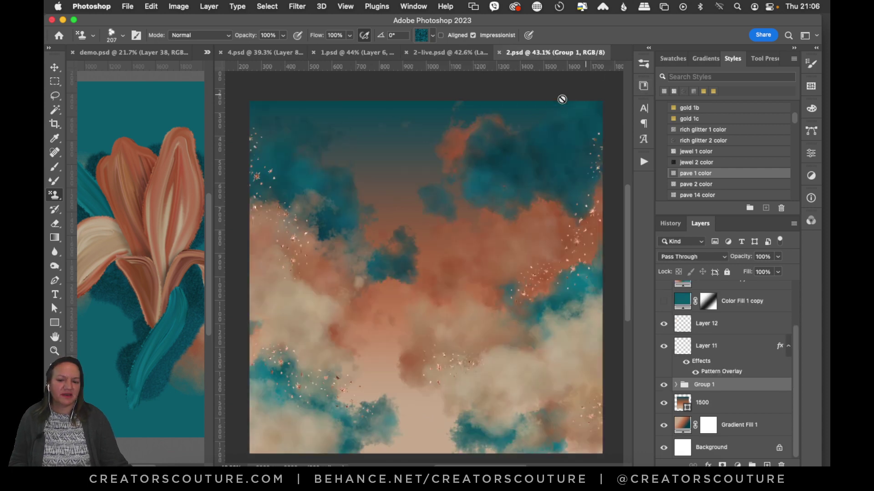
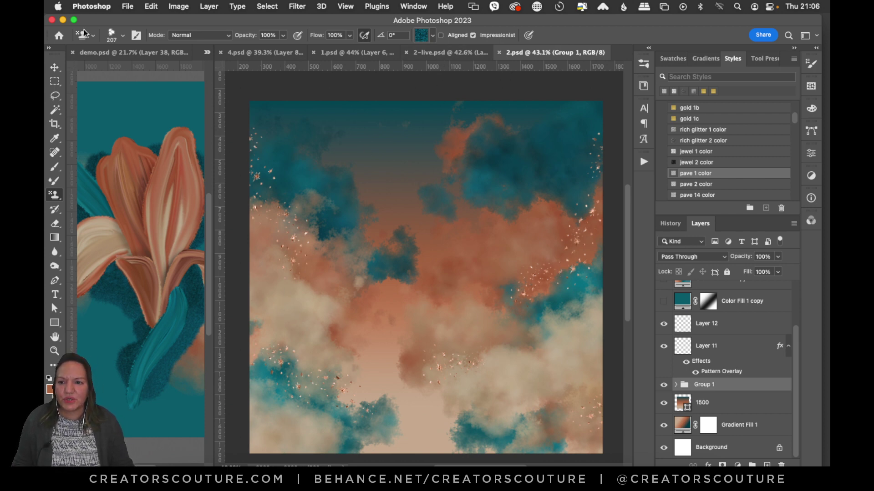
{"action": "key", "text": "super+o"}
{"action": "left_click", "coordinate": [236, 114]}
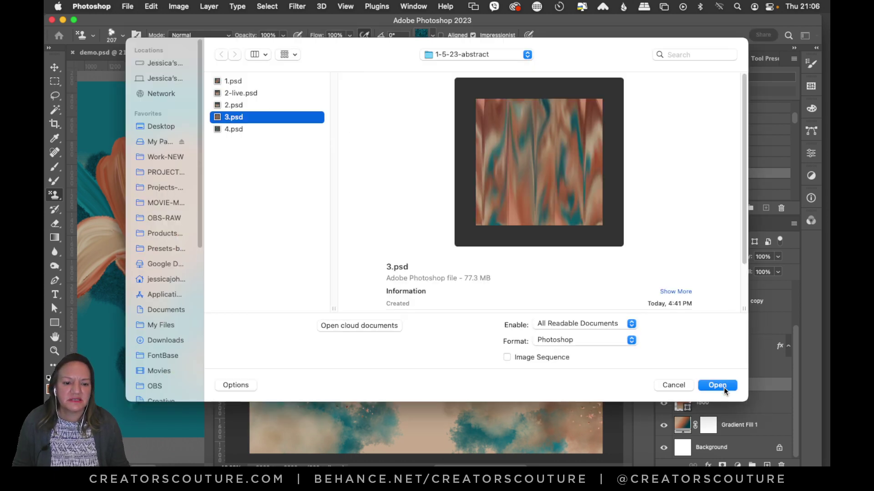
{"action": "left_click", "coordinate": [280, 130]}
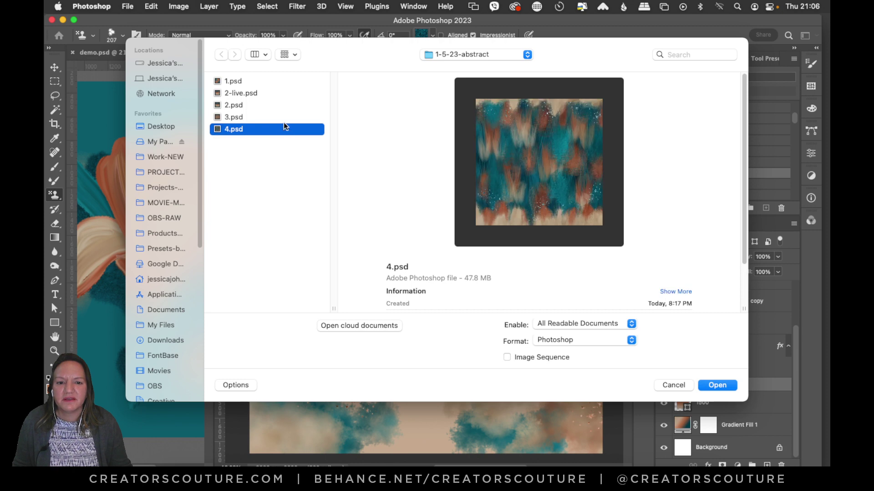
{"action": "left_click", "coordinate": [283, 121]}
{"action": "left_click", "coordinate": [709, 386]}
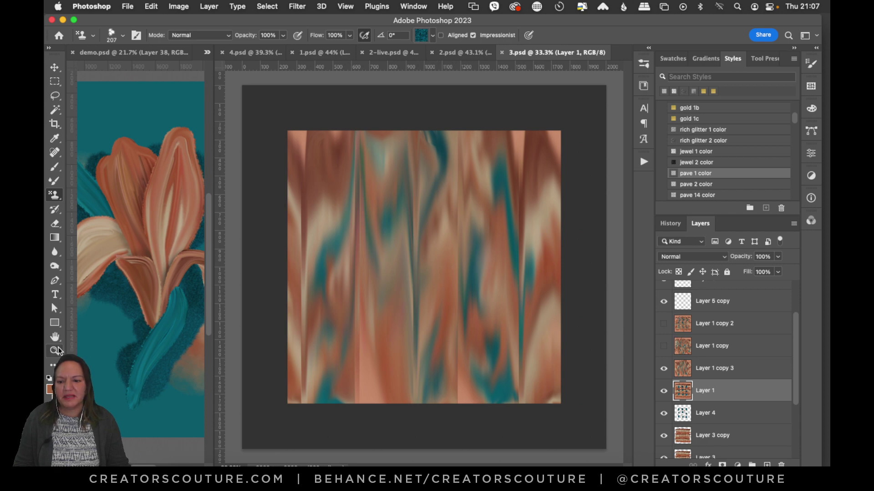
{"action": "key", "text": "z"}
{"action": "left_click_drag", "start_coordinate": [407, 247], "coordinate": [416, 247]}
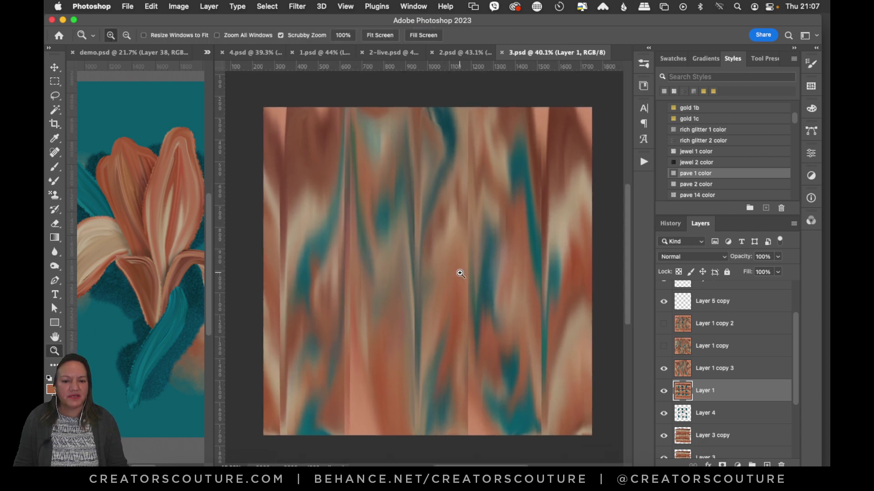
{"action": "mouse_move", "coordinate": [454, 292]}
{"action": "left_mouse_down"}
{"action": "mouse_move", "coordinate": [466, 291]}
{"action": "mouse_move", "coordinate": [459, 292]}
{"action": "left_mouse_up"}
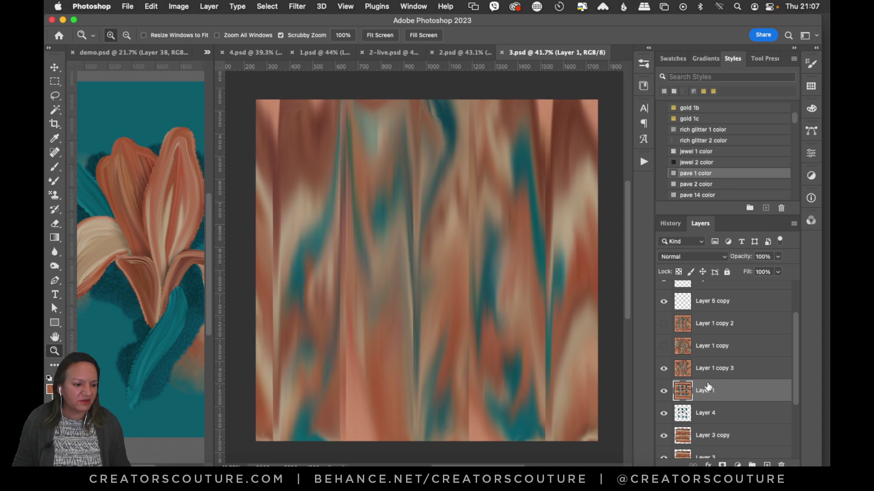
Step: Compare the distorted texture variants by showing Layer 1 copy and Layer 1 copy 2, and delete Layer 1 copy 2
{"action": "left_click", "coordinate": [661, 371]}
{"action": "left_click", "coordinate": [663, 369]}
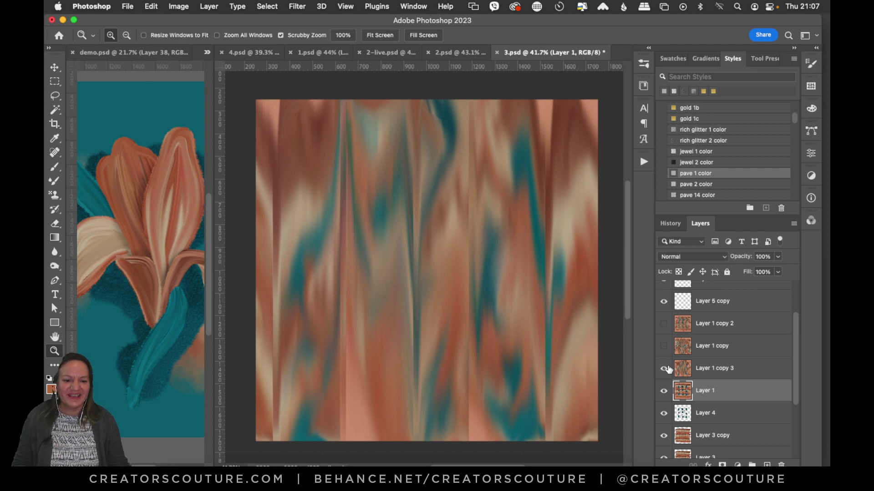
{"action": "left_click", "coordinate": [663, 348]}
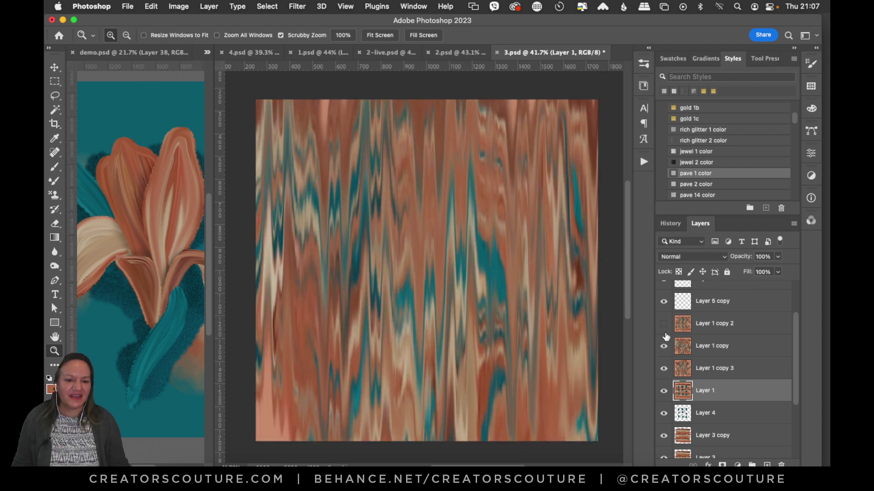
{"action": "left_click", "coordinate": [663, 324]}
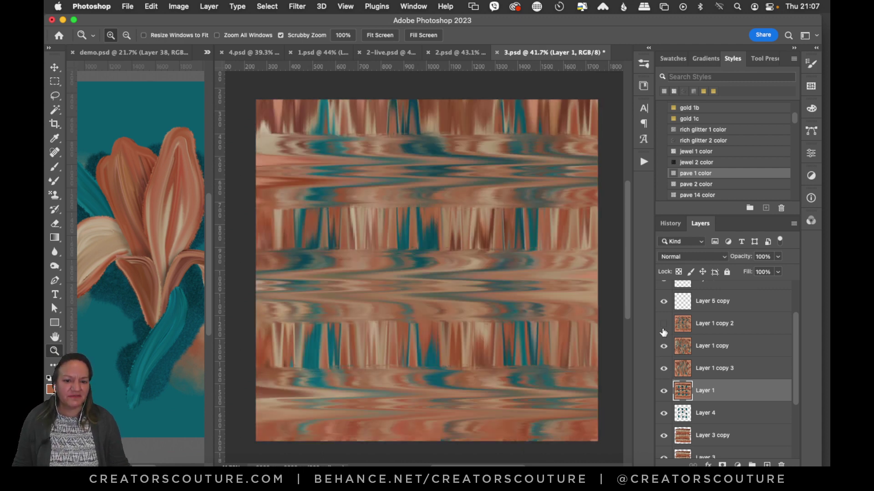
{"action": "left_click", "coordinate": [664, 330]}
{"action": "left_click", "coordinate": [715, 331]}
{"action": "key", "text": "BackSpace"}
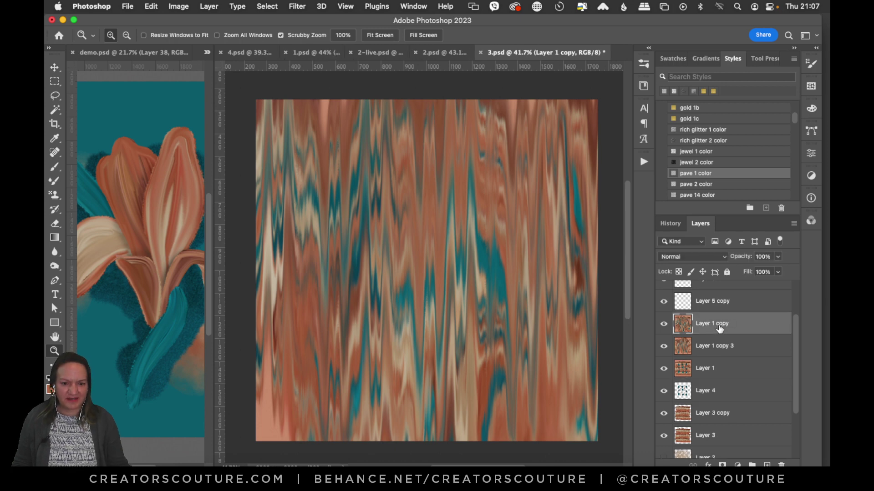
Step: Inspect the distorted textures up close and hide Layer 1 copy, Layer 1 copy 3 and Layer 1 to expose the painted stripes and spots
{"action": "left_click_drag", "start_coordinate": [444, 203], "coordinate": [446, 228]}
{"action": "left_click", "coordinate": [449, 230]}
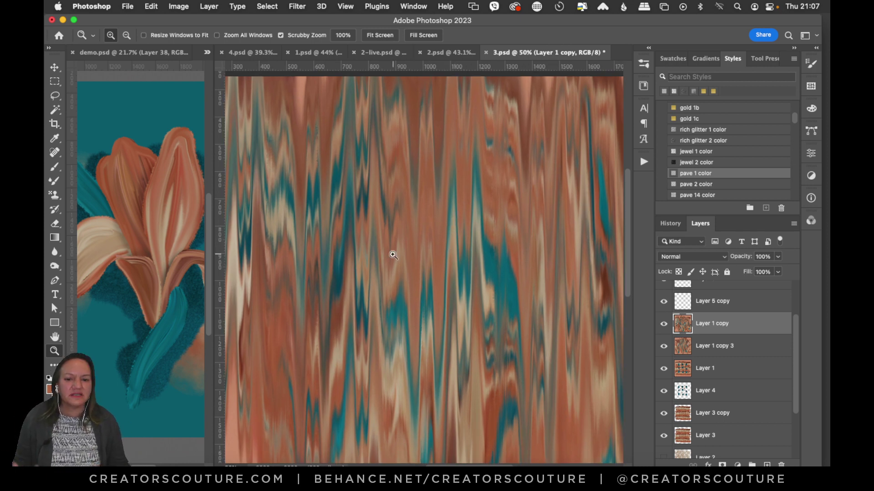
{"action": "left_click", "coordinate": [663, 325]}
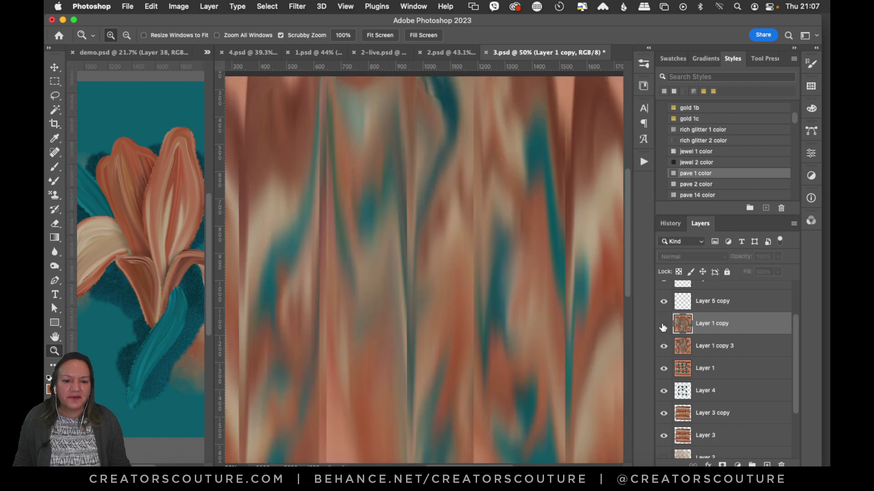
{"action": "left_click", "coordinate": [505, 295], "text": "alt"}
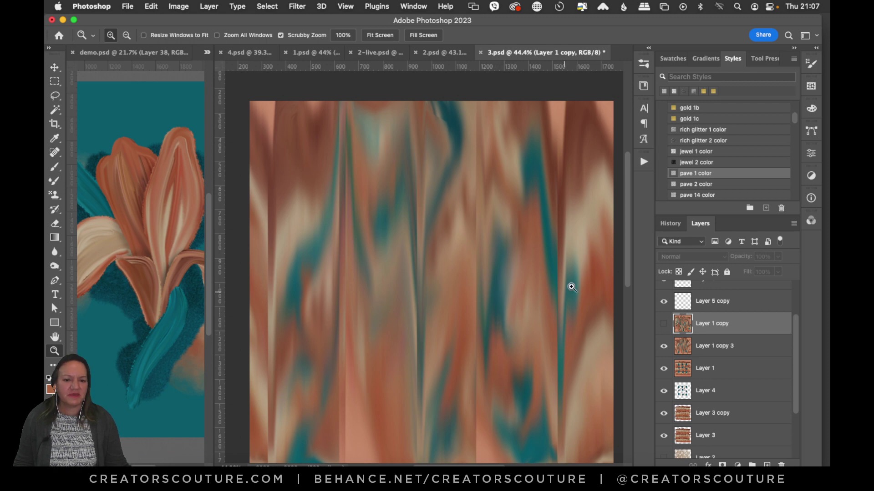
{"action": "left_click_drag", "start_coordinate": [626, 247], "coordinate": [620, 295]}
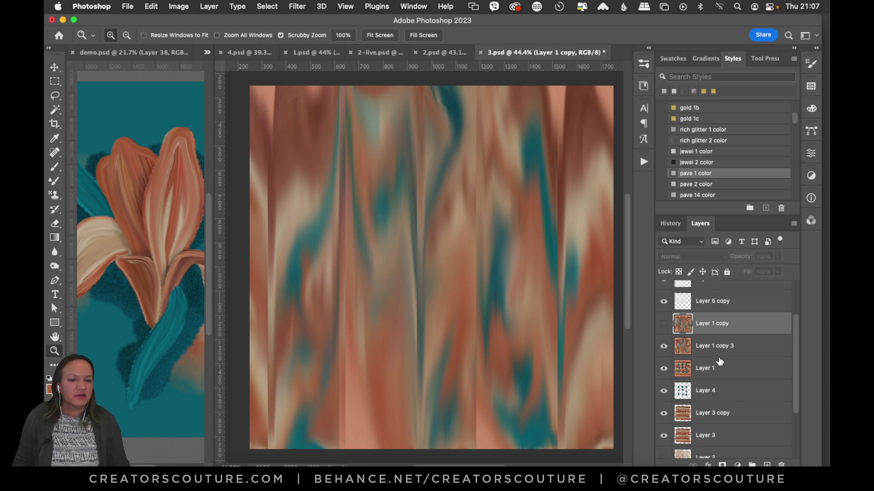
{"action": "left_click", "coordinate": [55, 68]}
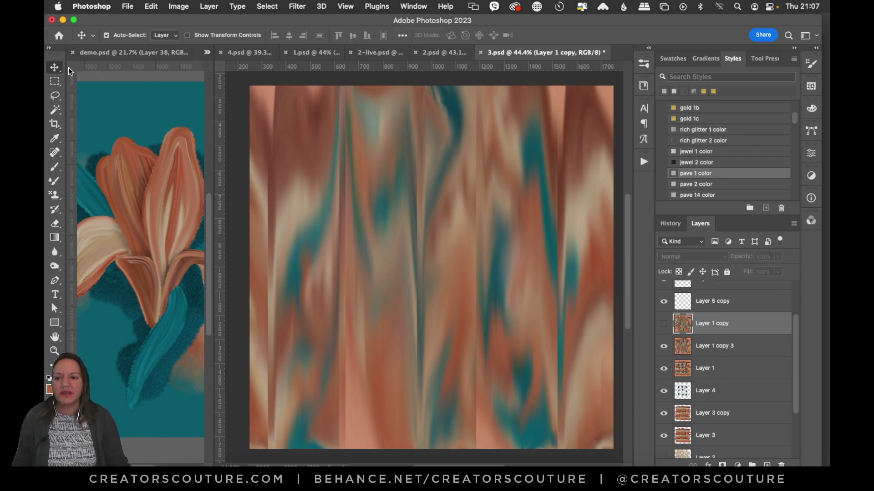
{"action": "left_click", "coordinate": [663, 347]}
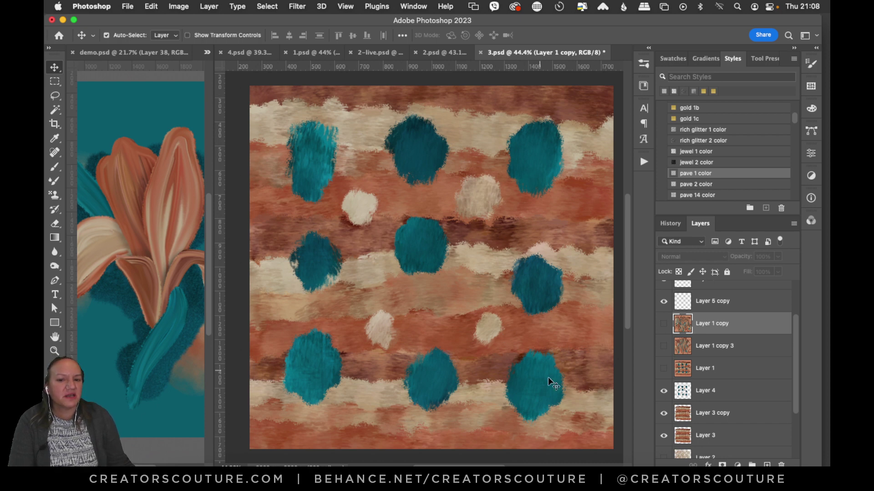
Step: Add a new layer directly above Layer 4 and switch to the Pattern Stamp tool
{"action": "left_click", "coordinate": [731, 397]}
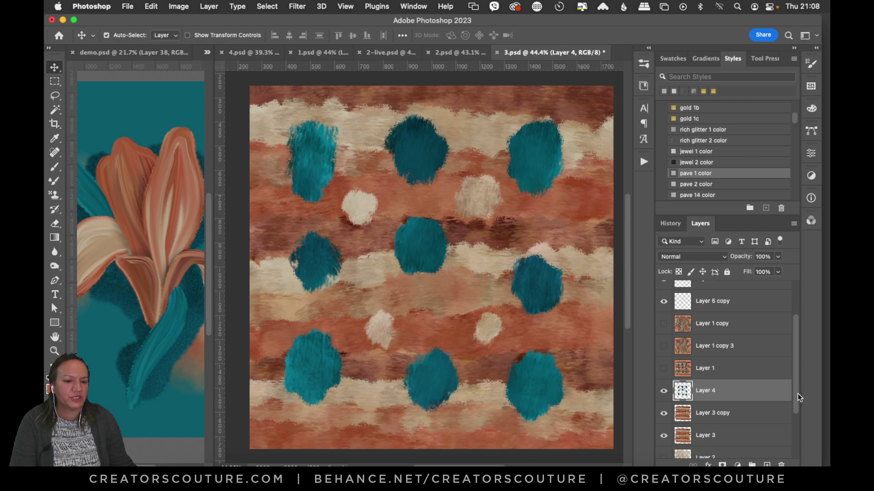
{"action": "scroll", "coordinate": [795, 409], "scroll_direction": "down", "scroll_amount": 3}
{"action": "left_click", "coordinate": [768, 464]}
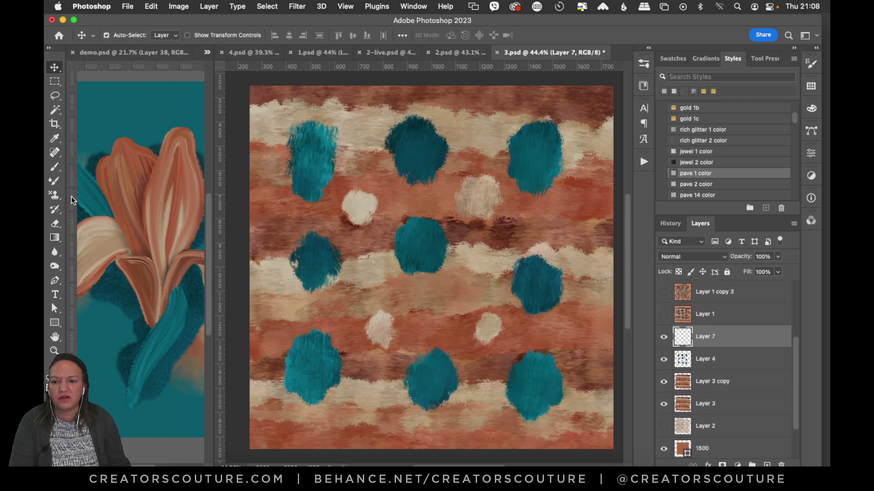
{"action": "right_click", "coordinate": [54, 195]}
{"action": "left_click", "coordinate": [102, 190]}
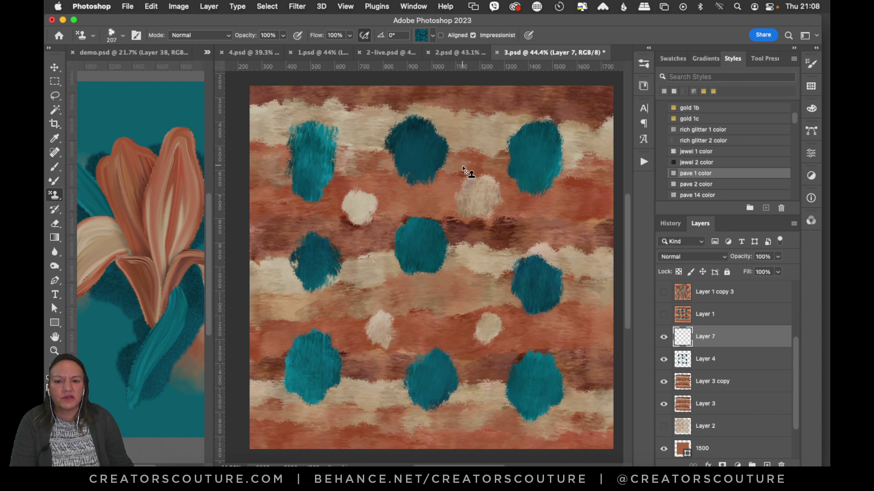
Step: Choose the dark rust-brown mottled pattern for stamping and browse the brush folders from the beginning of the list
{"action": "left_click", "coordinate": [425, 35]}
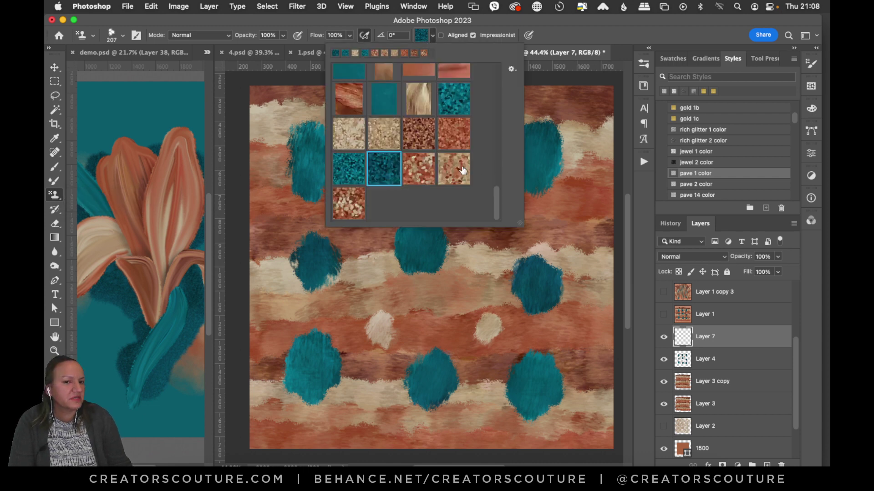
{"action": "left_click", "coordinate": [420, 142]}
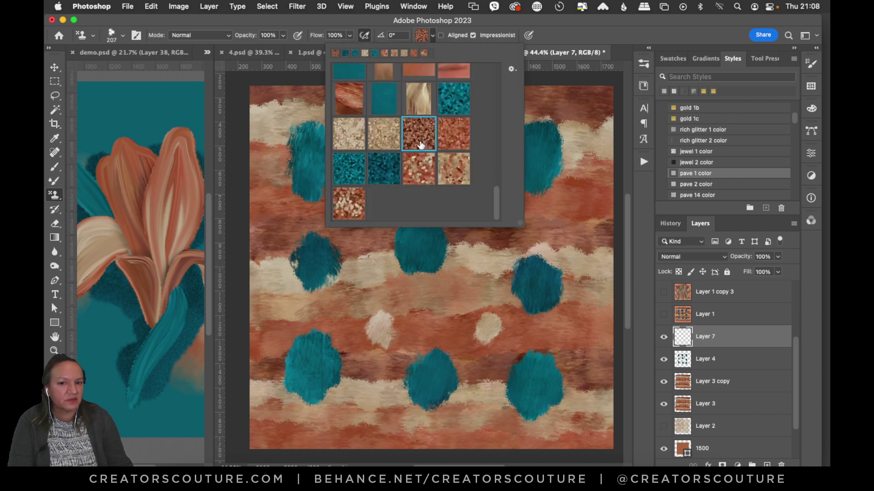
{"action": "left_click", "coordinate": [643, 62]}
{"action": "mouse_move", "coordinate": [627, 230]}
{"action": "left_mouse_down"}
{"action": "mouse_move", "coordinate": [624, 274]}
{"action": "mouse_move", "coordinate": [627, 150]}
{"action": "left_mouse_up"}
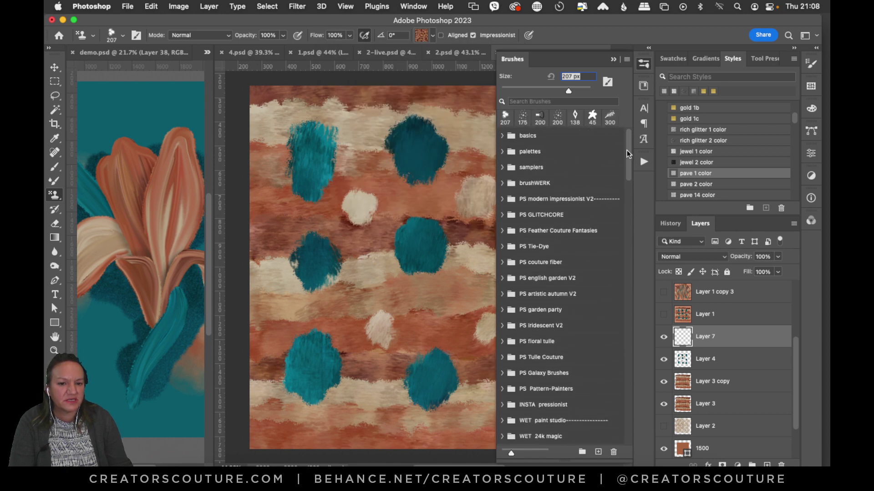
Step: Load the 1 impressionist-creatorscouture brush at 175 px from the PS modern impressionist V2 set
{"action": "left_click", "coordinate": [502, 199]}
{"action": "left_click", "coordinate": [563, 231]}
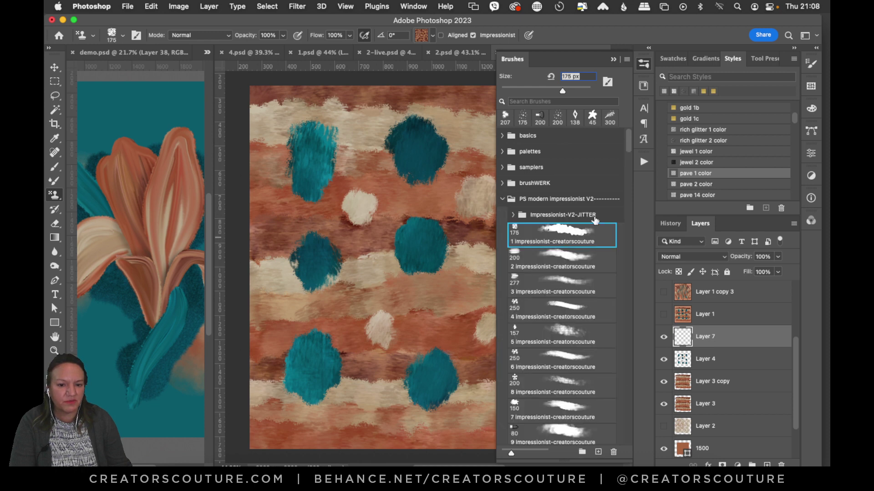
{"action": "left_click", "coordinate": [643, 66]}
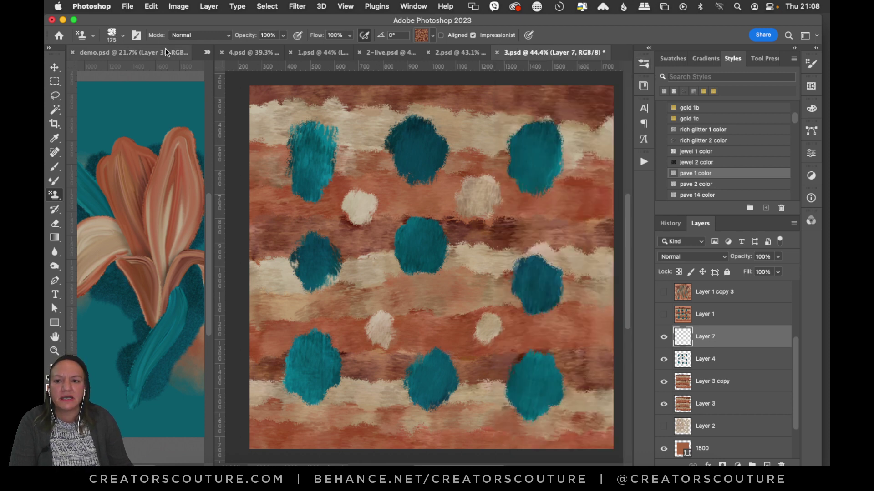
Step: Bring scrap.psd into the same tab group as 3.psd and select its Layer 2 for painting
{"action": "left_click", "coordinate": [208, 53]}
{"action": "left_click", "coordinate": [232, 67]}
{"action": "left_click_drag", "start_coordinate": [152, 52], "coordinate": [337, 58]}
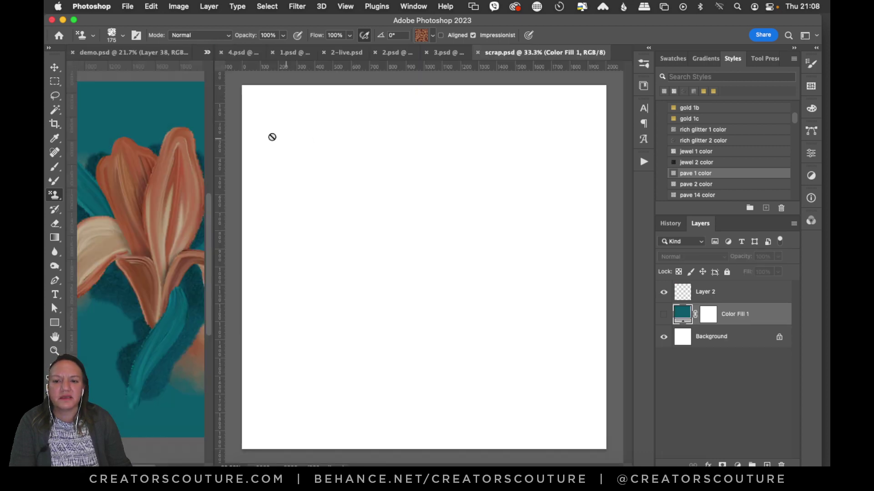
{"action": "left_click", "coordinate": [724, 298]}
Step: Test the impressionist brush with pattern strokes on Layer 2, clear the trials and paint one compact brown patch mid-canvas
{"action": "mouse_move", "coordinate": [264, 182]}
{"action": "left_mouse_down"}
{"action": "mouse_move", "coordinate": [257, 194]}
{"action": "mouse_move", "coordinate": [503, 182]}
{"action": "left_mouse_up"}
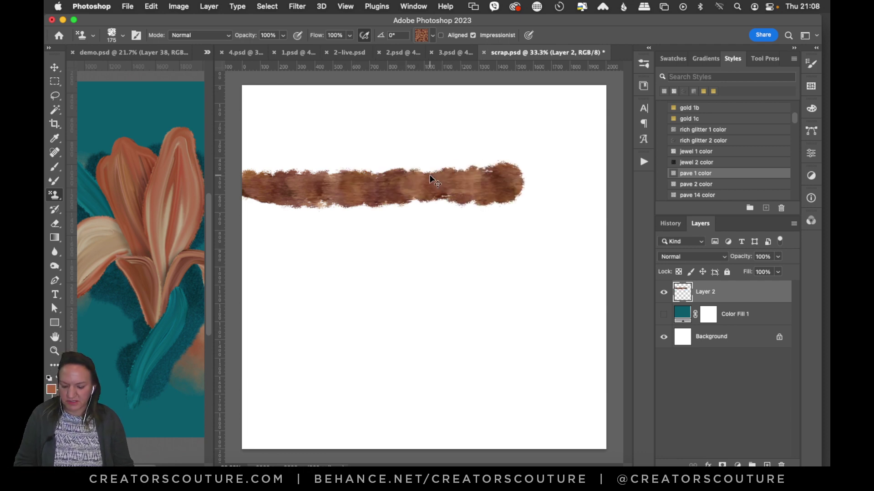
{"action": "key", "text": "super+z"}
{"action": "key", "text": "super+1"}
{"action": "mouse_move", "coordinate": [283, 181]}
{"action": "left_mouse_down"}
{"action": "mouse_move", "coordinate": [560, 170]}
{"action": "mouse_move", "coordinate": [460, 124]}
{"action": "left_mouse_up"}
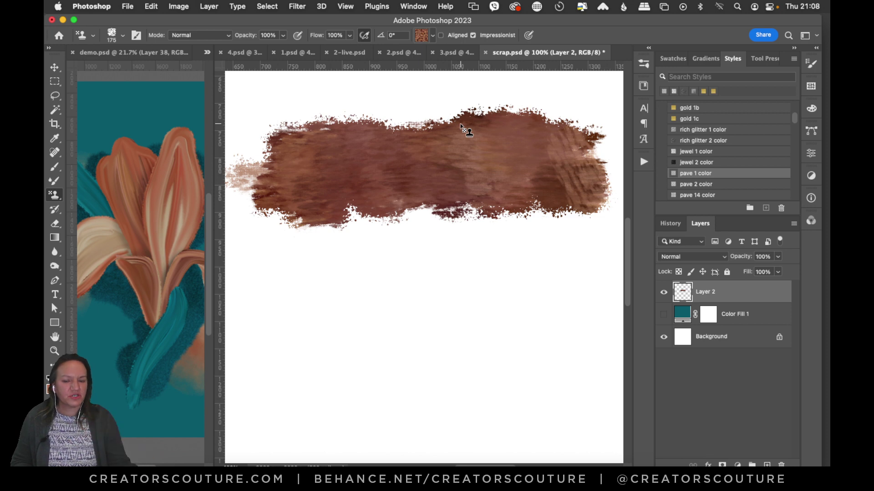
{"action": "mouse_move", "coordinate": [273, 296]}
{"action": "left_mouse_down"}
{"action": "mouse_move", "coordinate": [382, 291]}
{"action": "mouse_move", "coordinate": [573, 306]}
{"action": "mouse_move", "coordinate": [393, 313]}
{"action": "mouse_move", "coordinate": [505, 322]}
{"action": "left_mouse_up"}
{"action": "left_click_drag", "start_coordinate": [319, 307], "coordinate": [428, 286]}
{"action": "key", "text": "super+a"}
{"action": "key", "text": "super+x"}
{"action": "mouse_move", "coordinate": [350, 234]}
{"action": "left_mouse_down"}
{"action": "mouse_move", "coordinate": [555, 212]}
{"action": "mouse_move", "coordinate": [364, 215]}
{"action": "mouse_move", "coordinate": [542, 223]}
{"action": "mouse_move", "coordinate": [357, 225]}
{"action": "mouse_move", "coordinate": [533, 231]}
{"action": "left_mouse_up"}
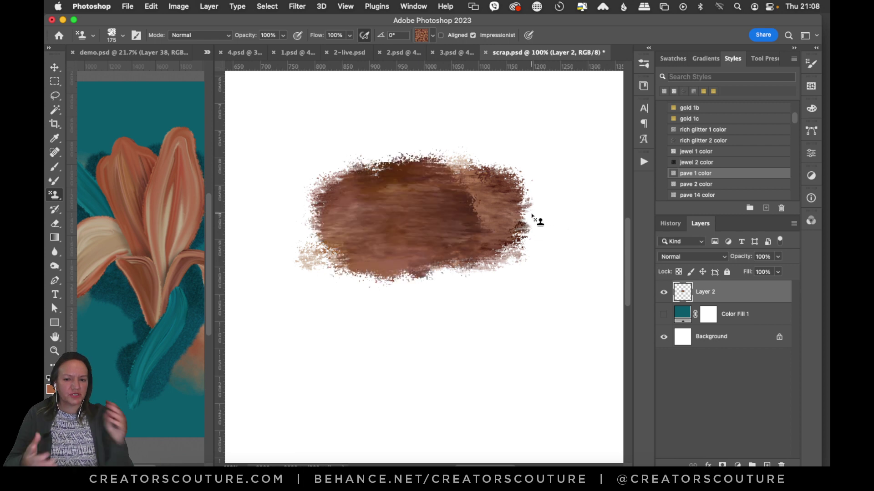
Step: Return to 3.psd, hide Layer 4 with the teal spots, and select Layer 3 copy
{"action": "left_click", "coordinate": [447, 54]}
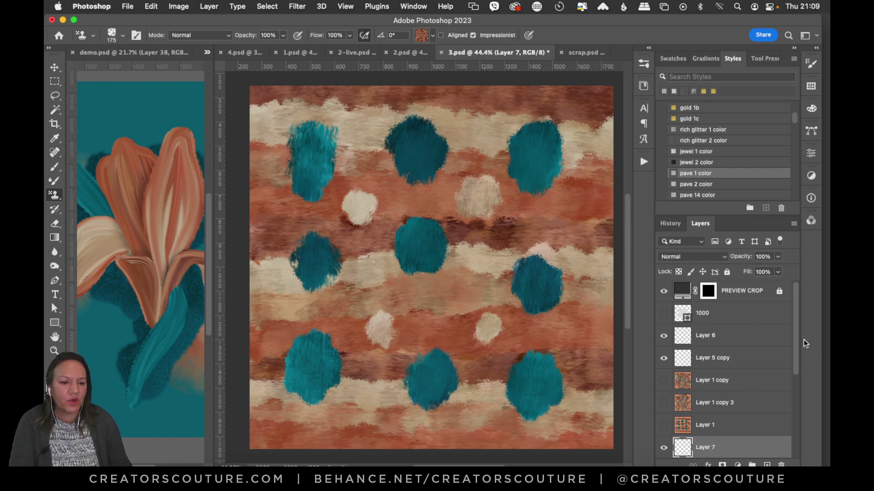
{"action": "left_click_drag", "start_coordinate": [796, 345], "coordinate": [785, 419]}
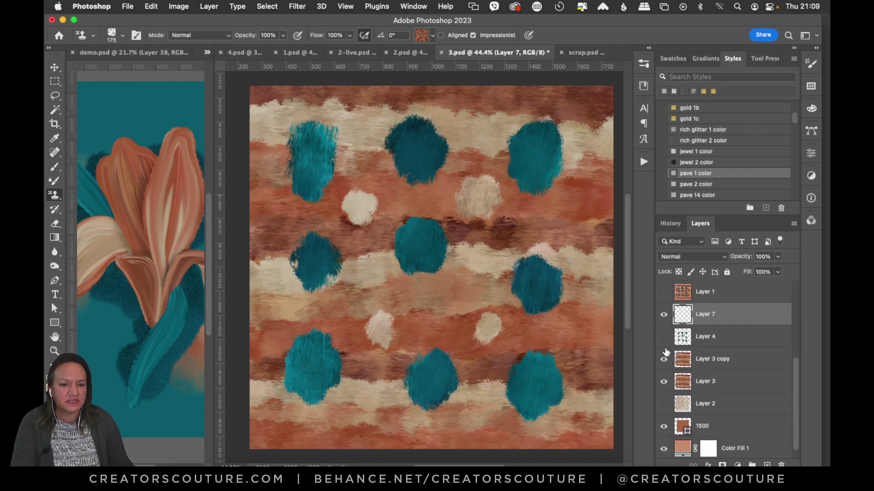
{"action": "left_click_drag", "start_coordinate": [664, 337], "coordinate": [667, 376]}
{"action": "left_click", "coordinate": [664, 381]}
{"action": "left_click", "coordinate": [664, 382]}
{"action": "left_click", "coordinate": [688, 373]}
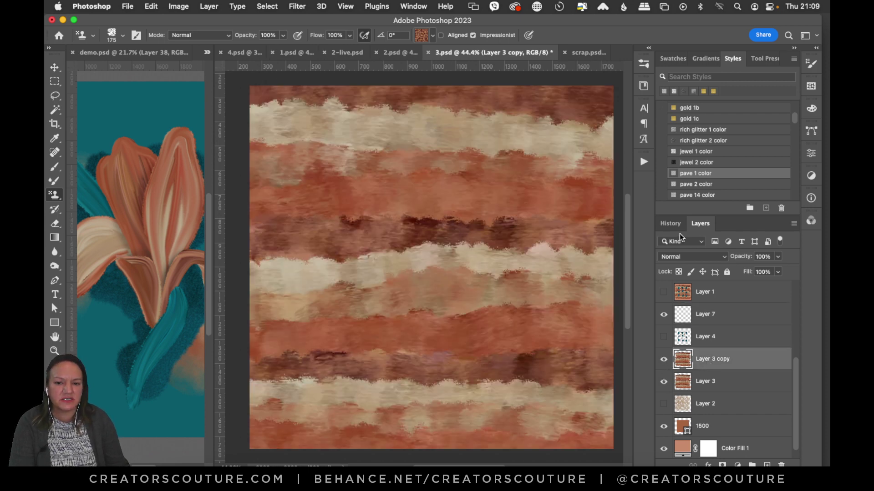
Step: Paint across the upper terracotta stripe on Layer 3 copy with the mixed terracotta-and-cream pattern
{"action": "left_click", "coordinate": [421, 35]}
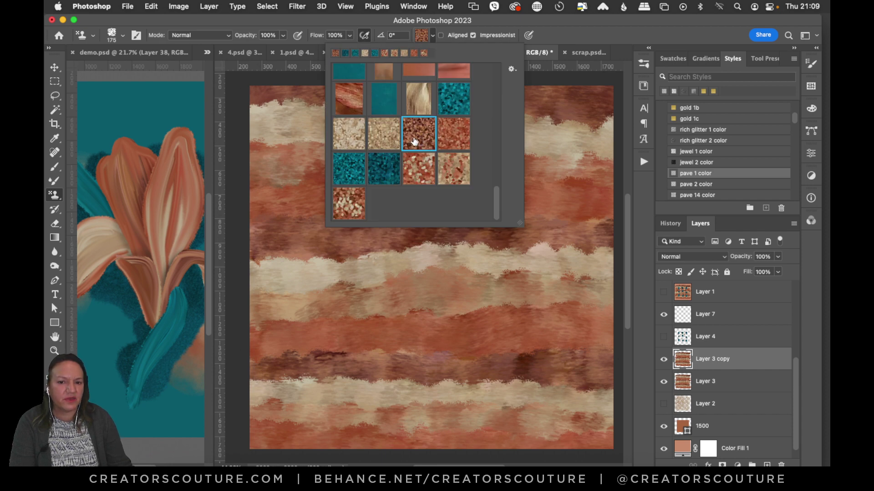
{"action": "left_click", "coordinate": [348, 138]}
{"action": "left_click", "coordinate": [444, 169]}
{"action": "left_click", "coordinate": [419, 175]}
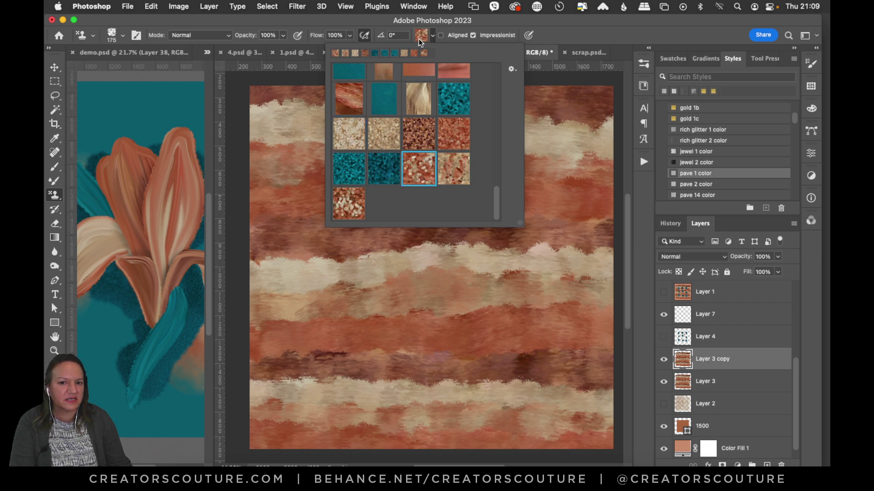
{"action": "left_click", "coordinate": [418, 40]}
{"action": "mouse_move", "coordinate": [440, 161]}
{"action": "left_mouse_down"}
{"action": "mouse_move", "coordinate": [368, 170]}
{"action": "mouse_move", "coordinate": [291, 204]}
{"action": "mouse_move", "coordinate": [262, 198]}
{"action": "mouse_move", "coordinate": [631, 195]}
{"action": "left_mouse_up"}
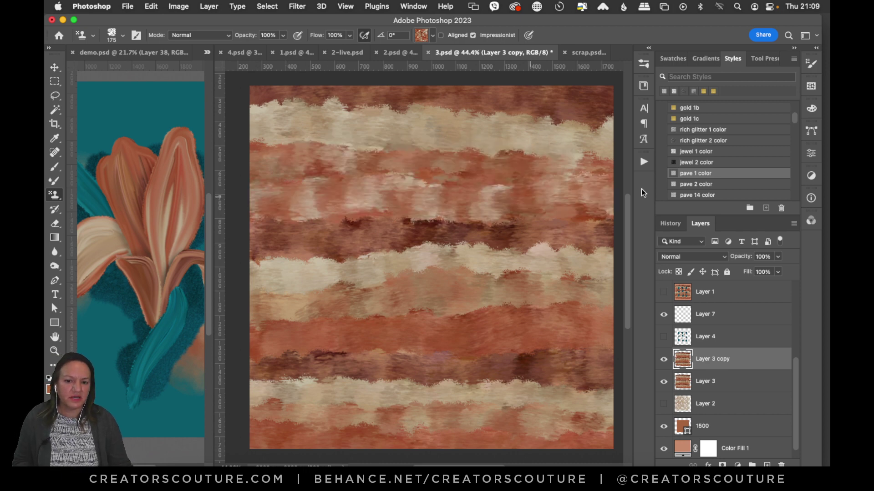
Step: Repaint the upper stripe on Layer 3 copy from edge to edge with the terracotta-only pattern
{"action": "left_click", "coordinate": [421, 36]}
{"action": "left_click", "coordinate": [454, 143]}
{"action": "key", "text": "Return"}
{"action": "mouse_move", "coordinate": [498, 200]}
{"action": "left_mouse_down"}
{"action": "mouse_move", "coordinate": [639, 196]}
{"action": "mouse_move", "coordinate": [622, 177]}
{"action": "mouse_move", "coordinate": [594, 167]}
{"action": "mouse_move", "coordinate": [264, 189]}
{"action": "mouse_move", "coordinate": [536, 197]}
{"action": "mouse_move", "coordinate": [625, 176]}
{"action": "left_mouse_up"}
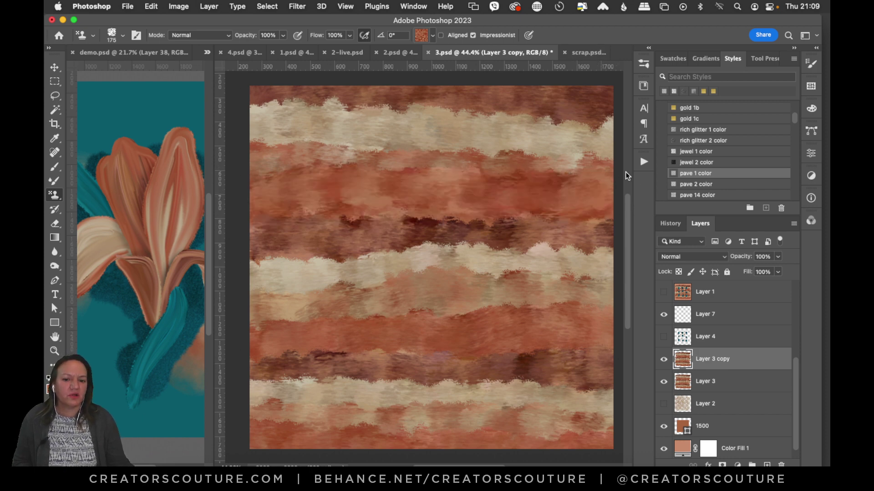
{"action": "mouse_move", "coordinate": [295, 195]}
{"action": "left_mouse_down"}
{"action": "mouse_move", "coordinate": [429, 195]}
{"action": "mouse_move", "coordinate": [610, 175]}
{"action": "left_mouse_up"}
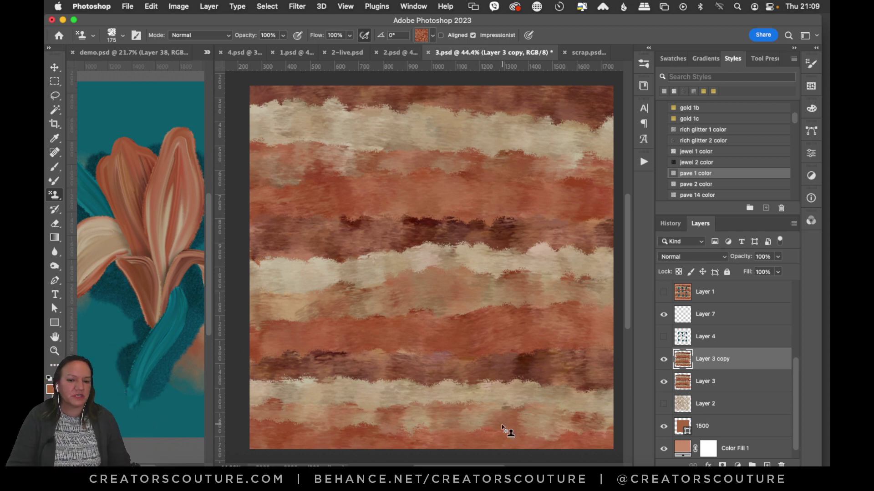
Step: Show Layer 4 with the teal spots again and select it
{"action": "left_click", "coordinate": [663, 337]}
{"action": "left_click", "coordinate": [713, 346]}
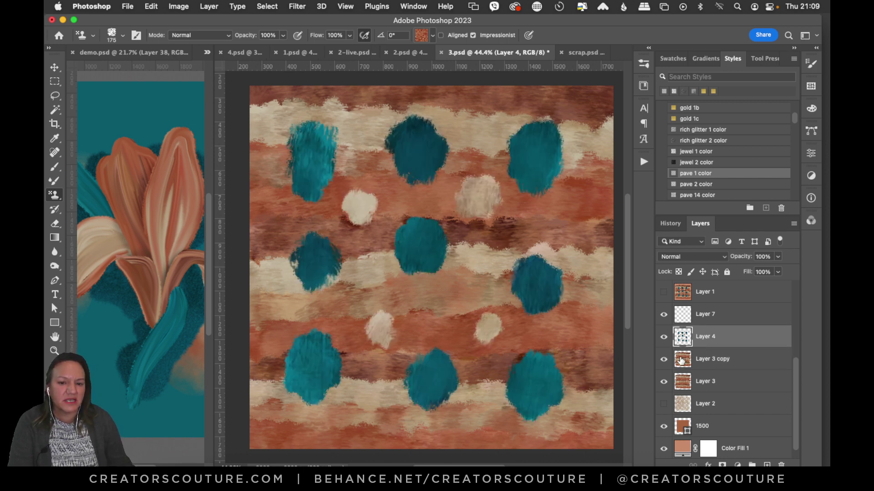
{"action": "left_click", "coordinate": [421, 37]}
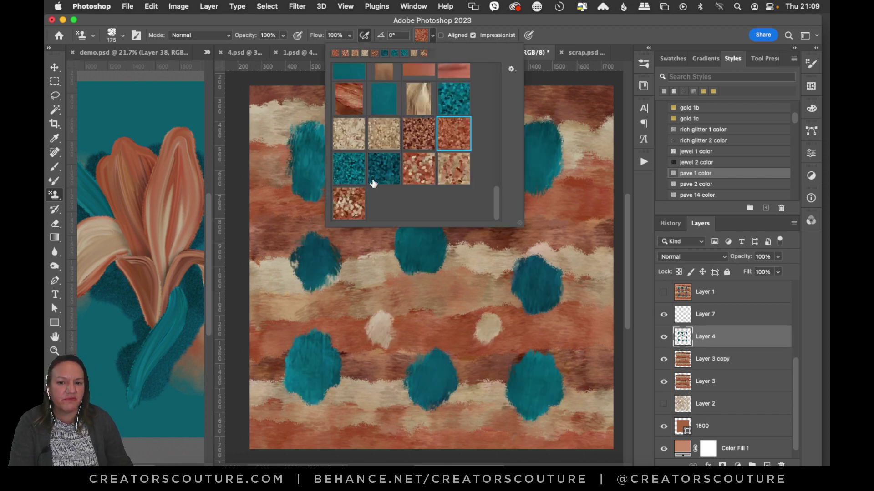
{"action": "left_click", "coordinate": [433, 42]}
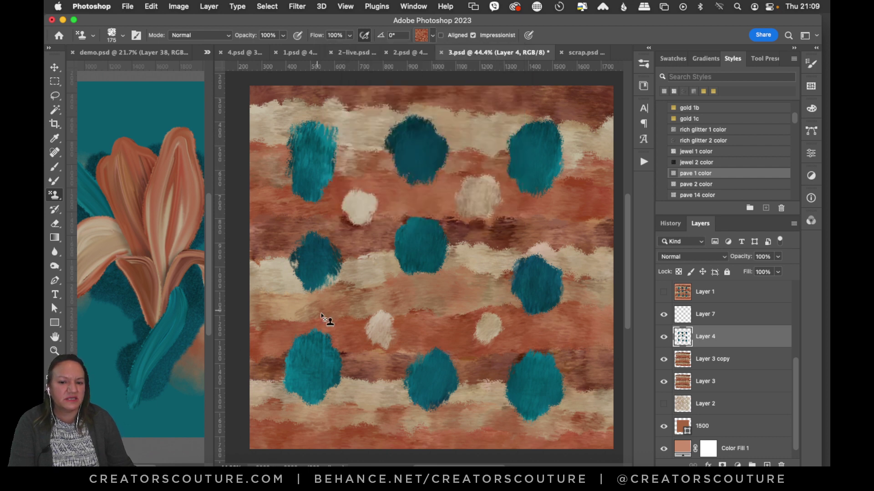
{"action": "left_click", "coordinate": [421, 36]}
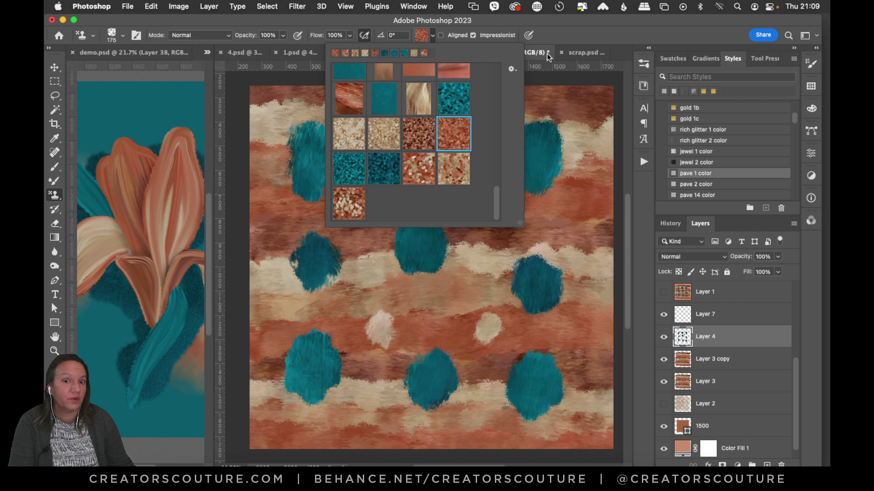
{"action": "left_click", "coordinate": [572, 32]}
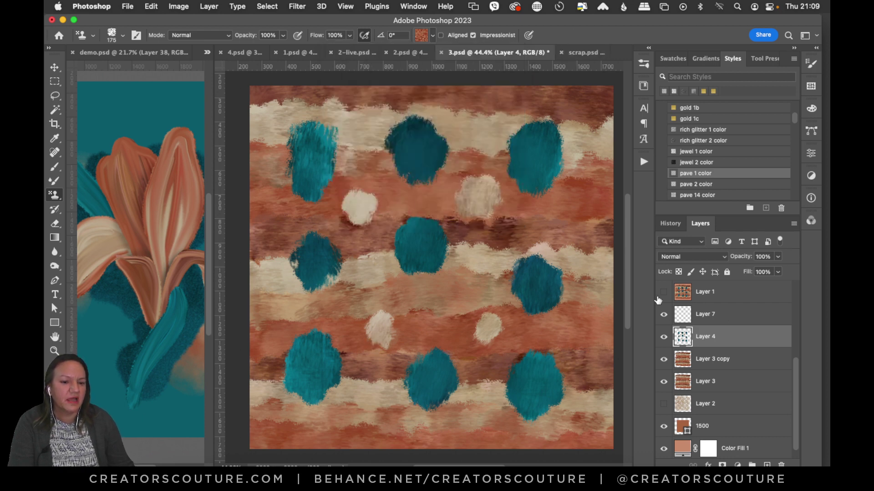
Step: Widen the 3.psd pane and hide the PREVIEW CROP layer to expose the painting's full canvas
{"action": "left_click_drag", "start_coordinate": [793, 370], "coordinate": [794, 334]}
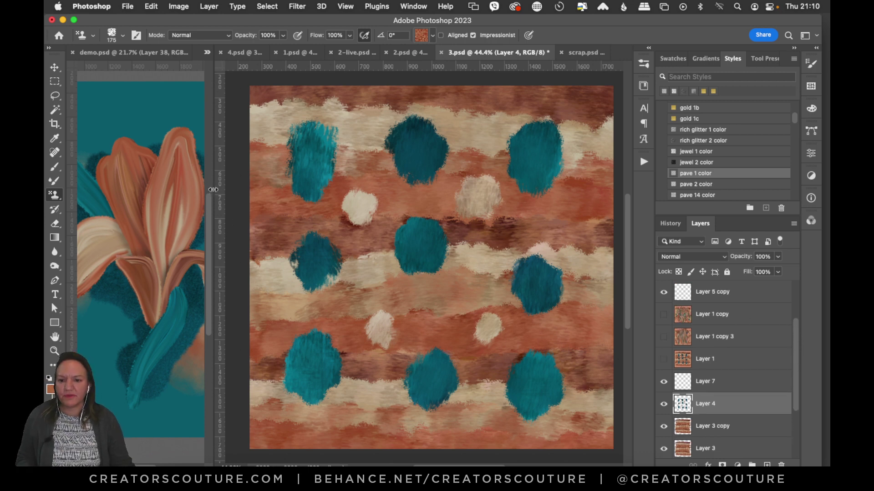
{"action": "left_click_drag", "start_coordinate": [212, 189], "coordinate": [192, 183]}
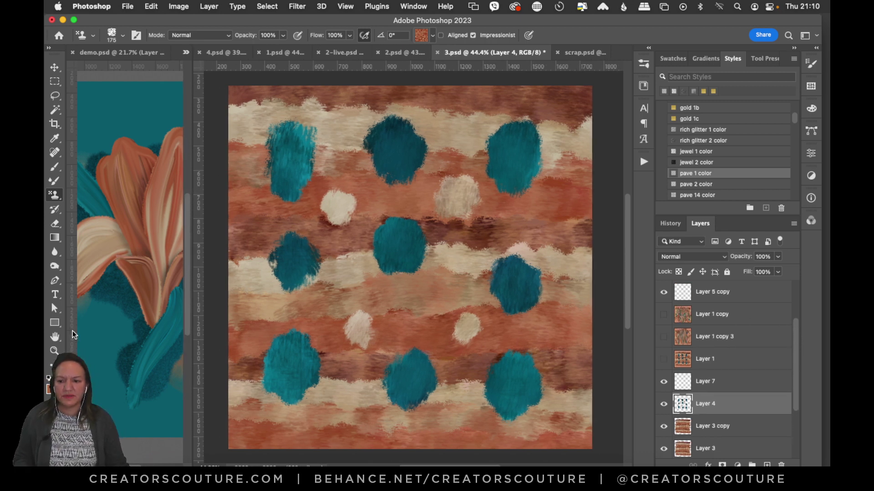
{"action": "left_click", "coordinate": [54, 351]}
{"action": "left_click", "coordinate": [417, 264], "text": "alt"}
{"action": "mouse_move", "coordinate": [394, 265]}
{"action": "left_mouse_down"}
{"action": "mouse_move", "coordinate": [406, 265]}
{"action": "mouse_move", "coordinate": [401, 271]}
{"action": "left_mouse_up"}
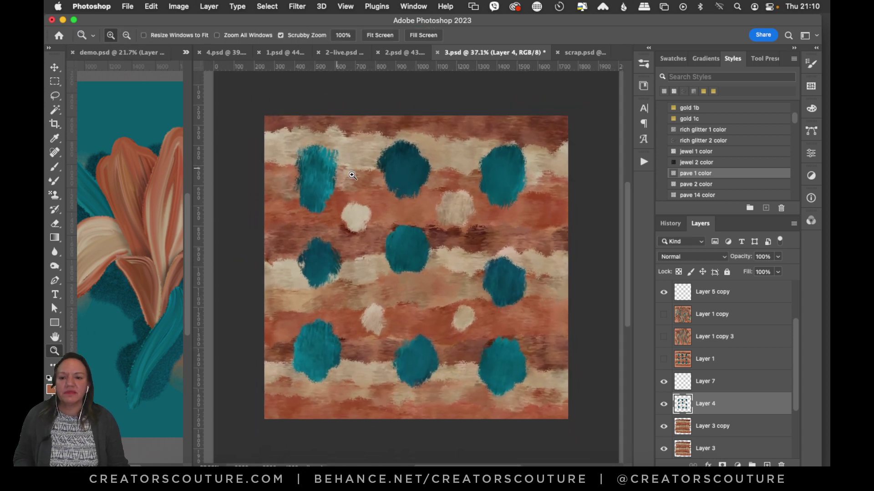
{"action": "left_click", "coordinate": [426, 208], "text": "alt"}
{"action": "left_click", "coordinate": [55, 67]}
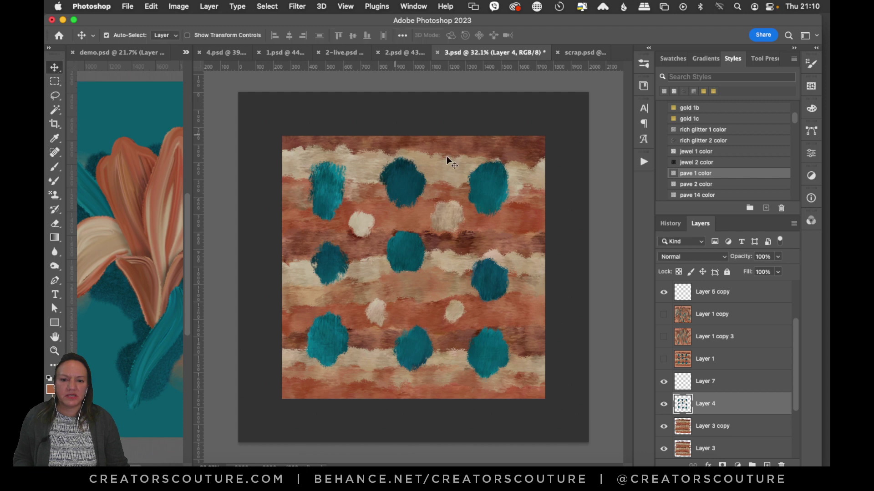
{"action": "left_click_drag", "start_coordinate": [795, 334], "coordinate": [795, 294]}
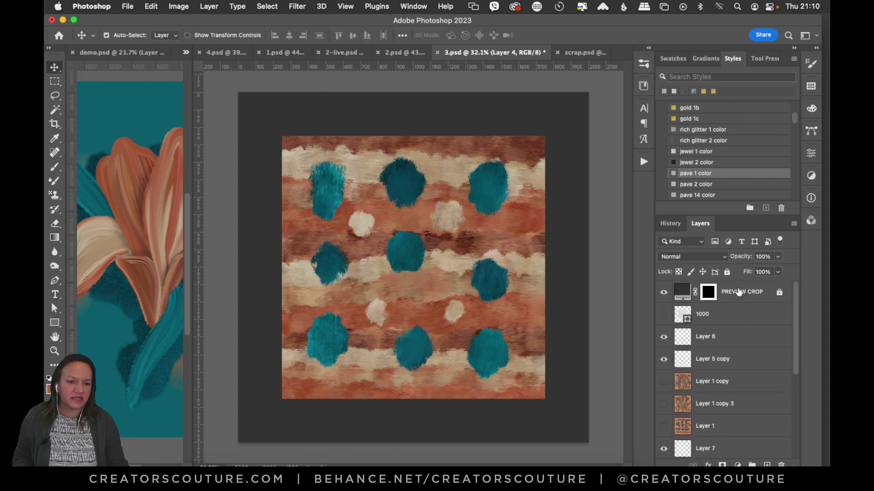
{"action": "left_click", "coordinate": [663, 292]}
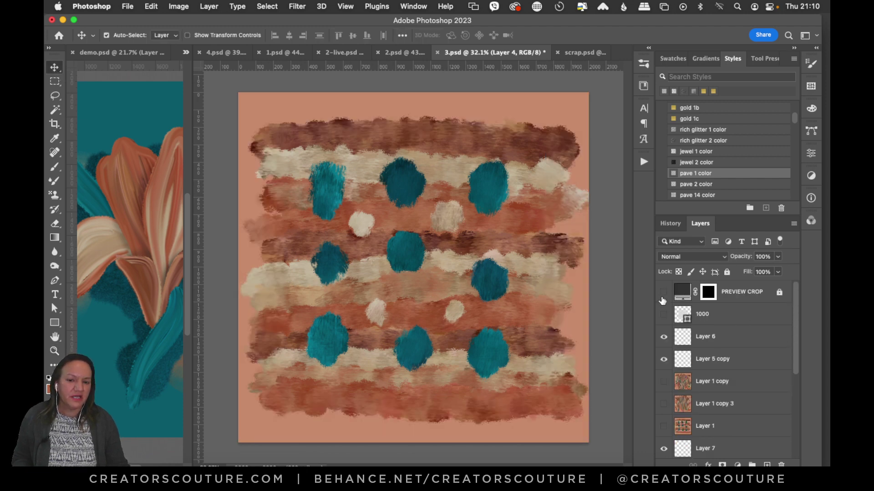
{"action": "left_click", "coordinate": [663, 298]}
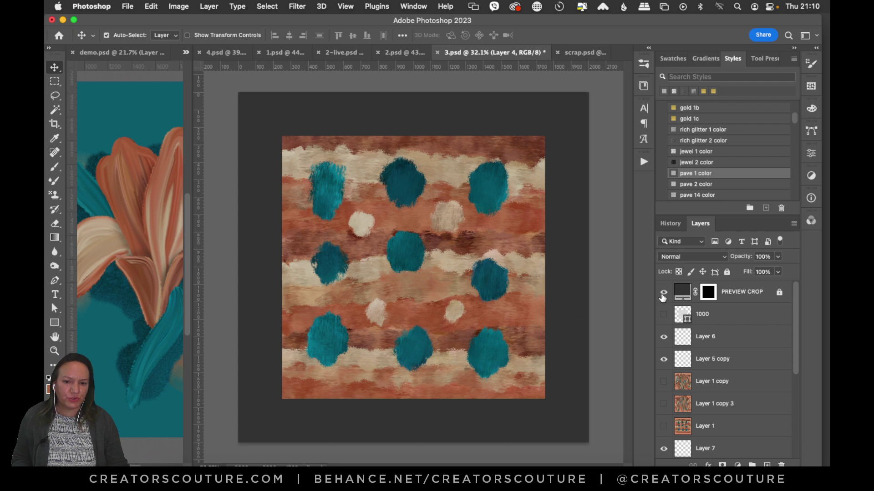
{"action": "left_click", "coordinate": [663, 295]}
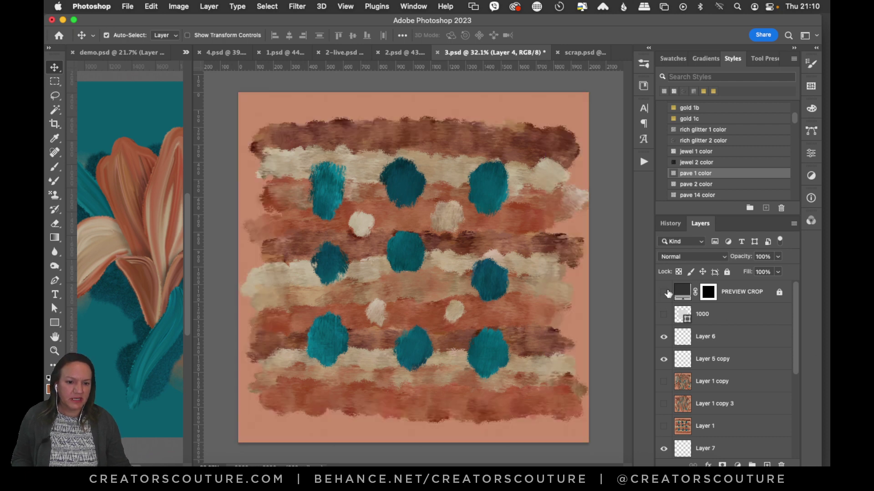
Step: Change the Color Fill 1 background to dark terracotta 94482b, sampled from the painted stripes
{"action": "left_click_drag", "start_coordinate": [793, 330], "coordinate": [788, 406]}
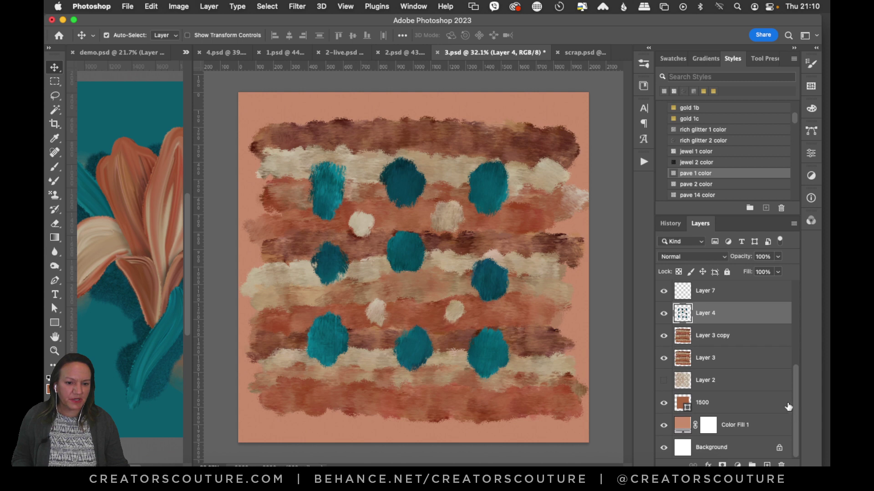
{"action": "double_click", "coordinate": [678, 425]}
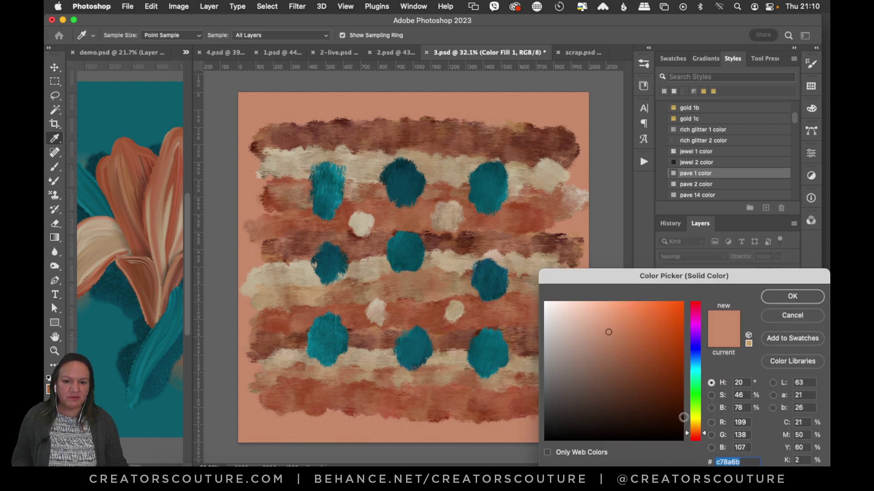
{"action": "left_click", "coordinate": [390, 136]}
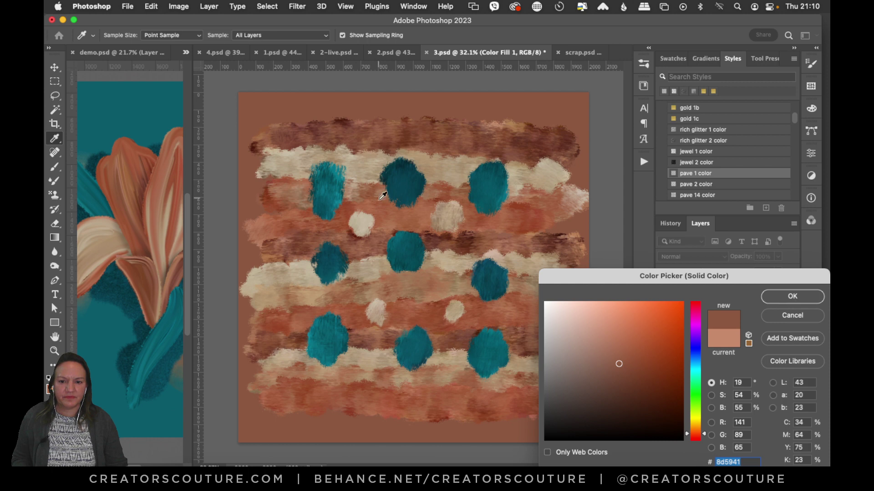
{"action": "left_click", "coordinate": [401, 211]}
{"action": "left_click", "coordinate": [358, 218]}
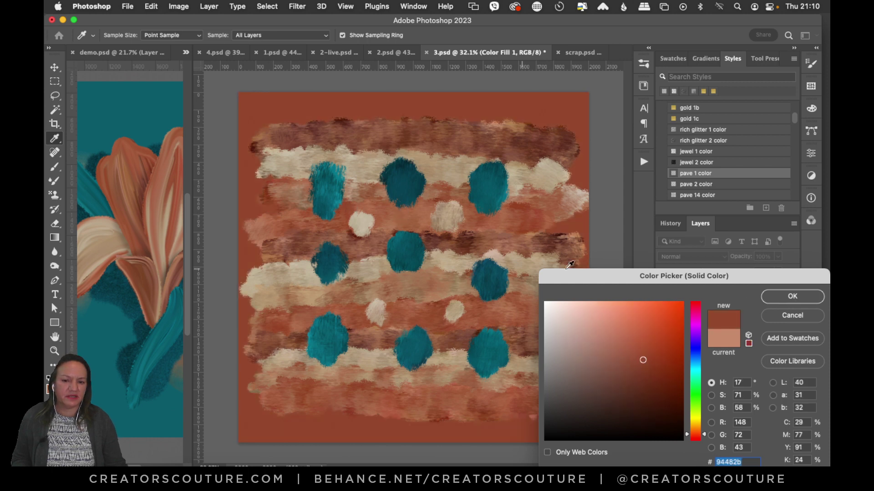
{"action": "left_click", "coordinate": [781, 298]}
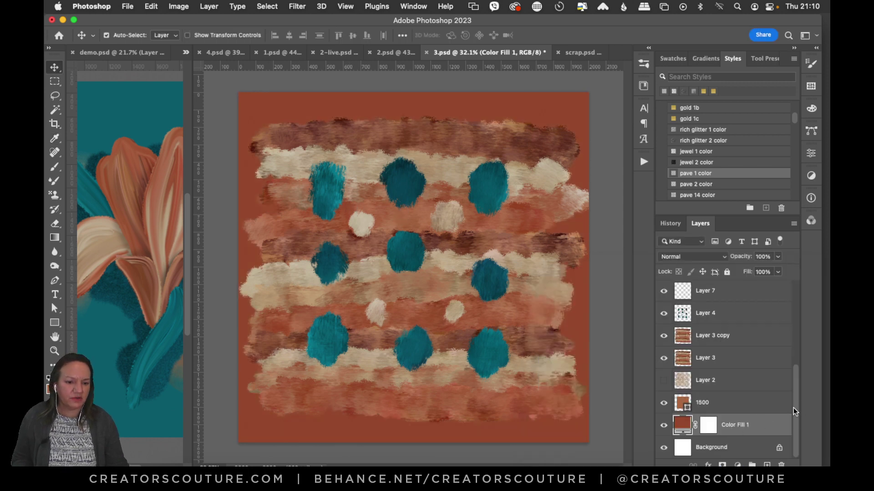
Step: Select Layer 7, directly above the teal spots layer
{"action": "scroll", "coordinate": [794, 385], "scroll_direction": "up", "scroll_amount": 6}
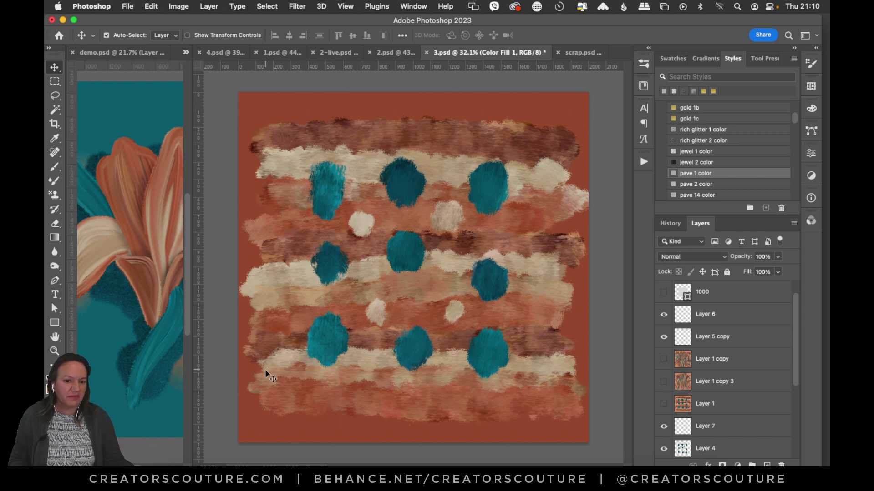
{"action": "left_click_drag", "start_coordinate": [795, 361], "coordinate": [791, 393]}
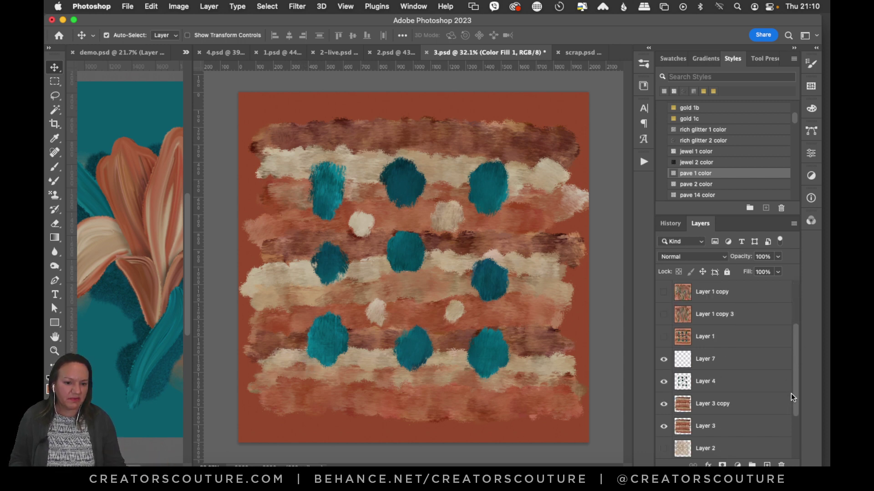
{"action": "left_click", "coordinate": [708, 369]}
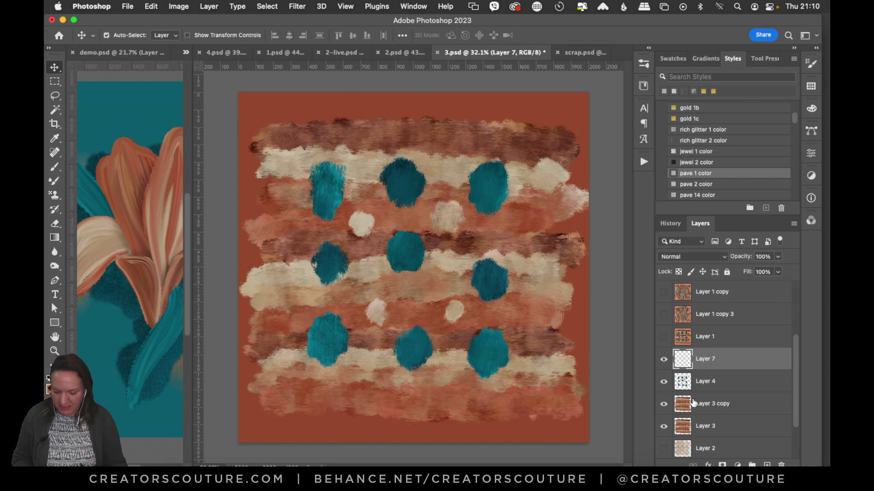
Step: Stamp all visible layers into Layer 7, check it by toggling its visibility, and rename it BASE
{"action": "key", "text": "super+alt+shift+e"}
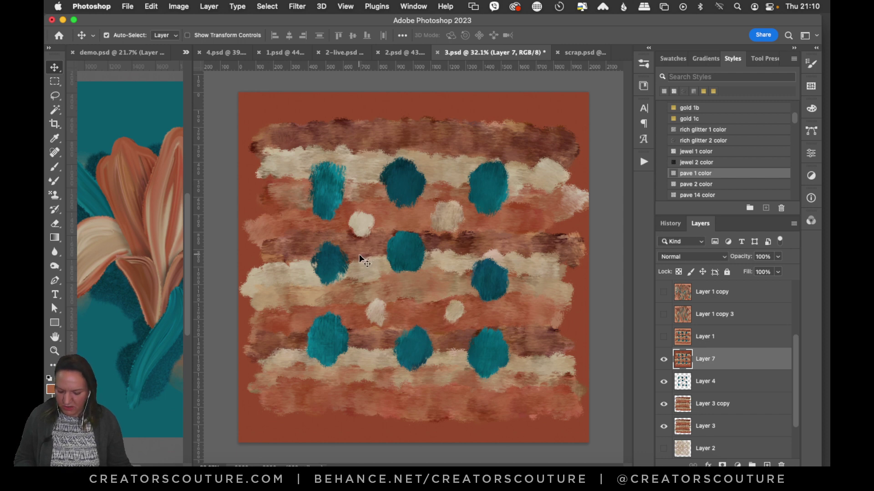
{"action": "left_click", "coordinate": [663, 360]}
{"action": "left_click", "coordinate": [663, 361]}
{"action": "left_click", "coordinate": [663, 361]}
{"action": "left_click", "coordinate": [663, 361]}
{"action": "left_click", "coordinate": [662, 361]}
{"action": "left_click", "coordinate": [663, 362]}
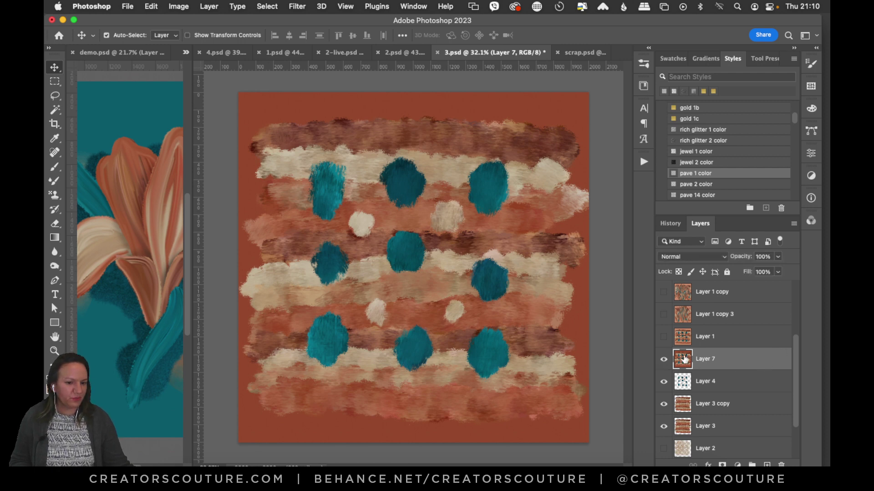
{"action": "double_click", "coordinate": [719, 362]}
{"action": "type", "text": "BASE"}
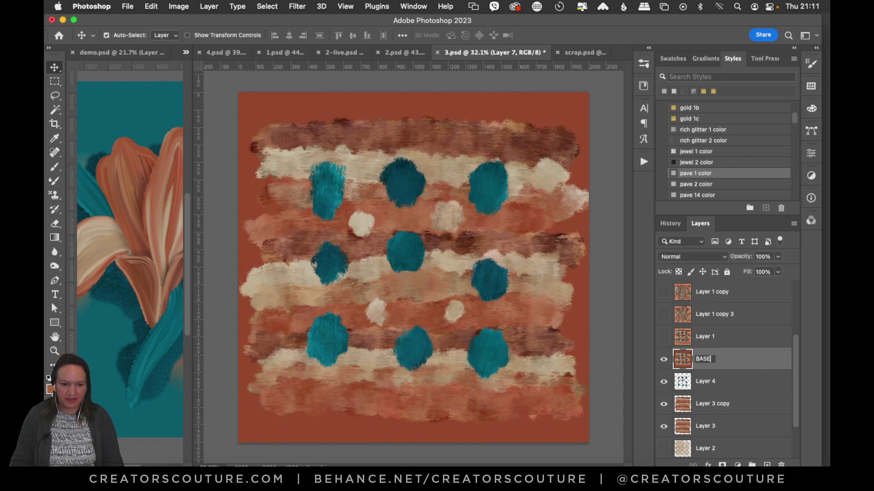
{"action": "key", "text": "Return"}
Step: Show the PREVIEW CROP layer again and duplicate the BASE layer
{"action": "left_click_drag", "start_coordinate": [795, 337], "coordinate": [793, 289]}
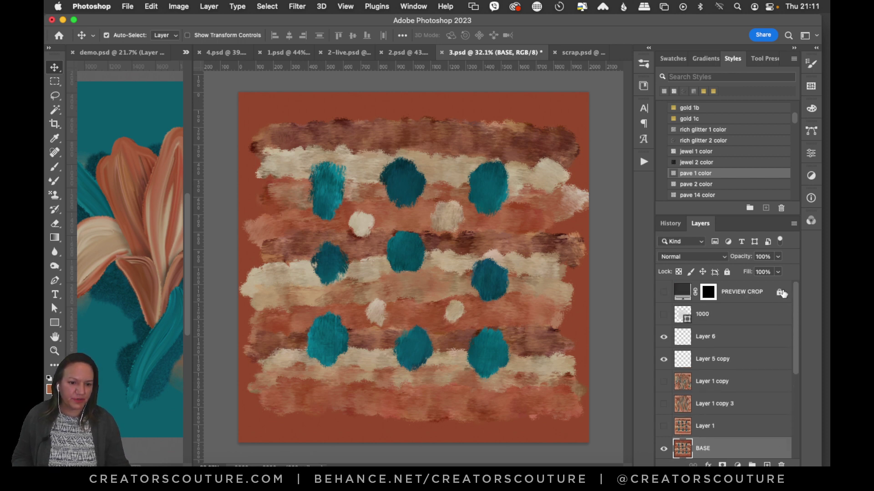
{"action": "left_click", "coordinate": [663, 292]}
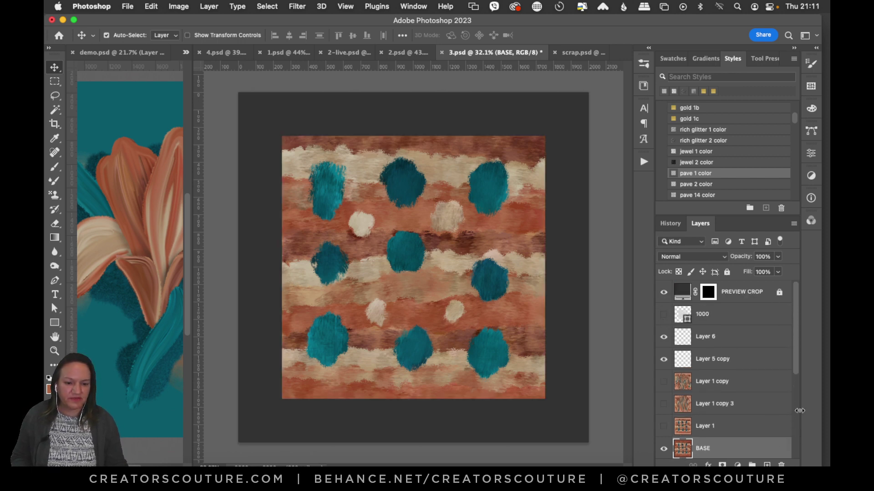
{"action": "left_click_drag", "start_coordinate": [793, 359], "coordinate": [795, 396]}
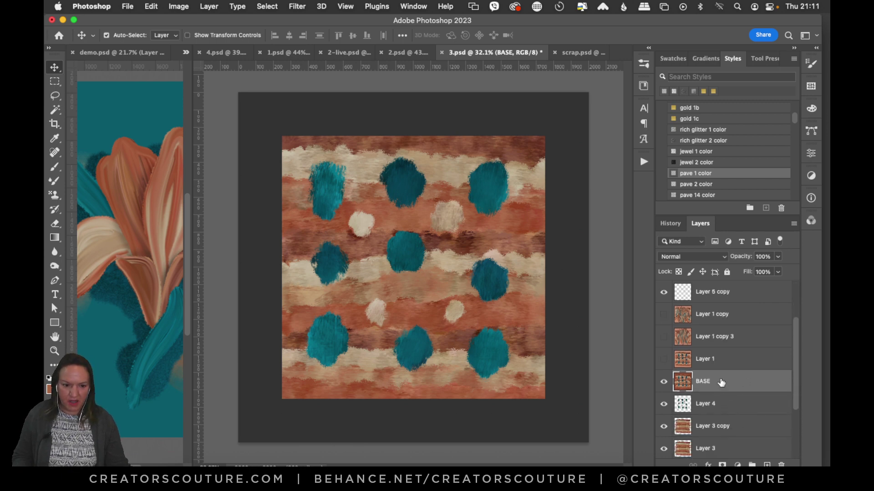
{"action": "key", "text": "super+j"}
{"action": "left_click", "coordinate": [664, 383]}
{"action": "left_click", "coordinate": [664, 382]}
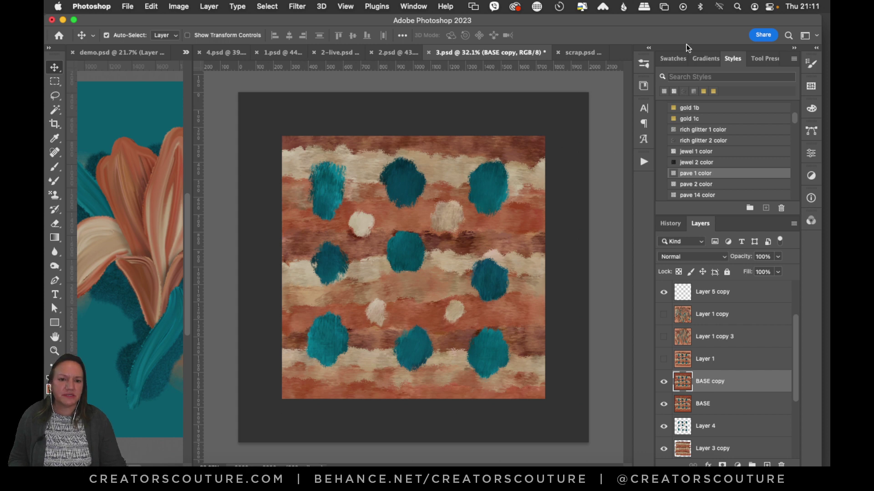
Step: Switch to the Mixer Brush and collapse the PS modern impressionist V2 group in the brush list
{"action": "left_click", "coordinate": [642, 65]}
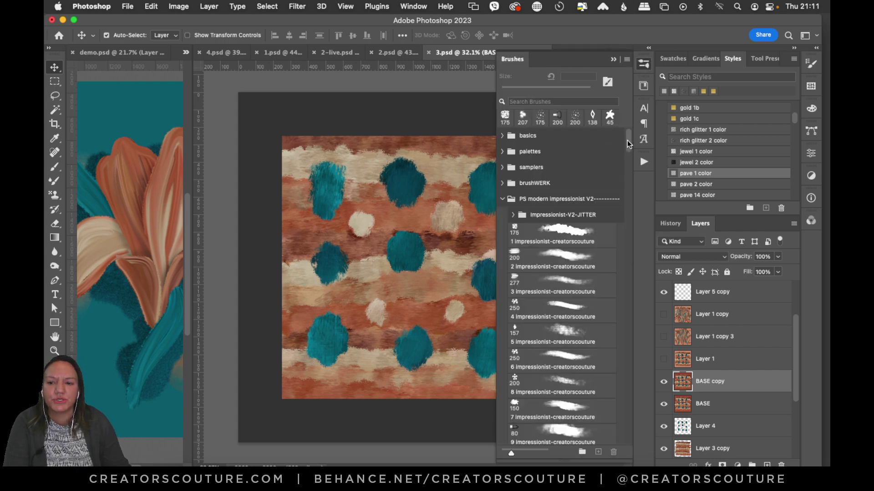
{"action": "left_click", "coordinate": [646, 63]}
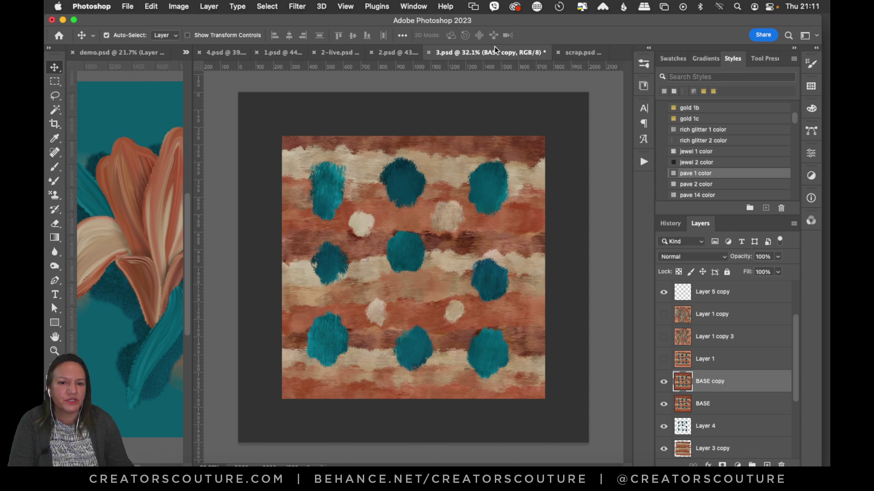
{"action": "left_click", "coordinate": [58, 182]}
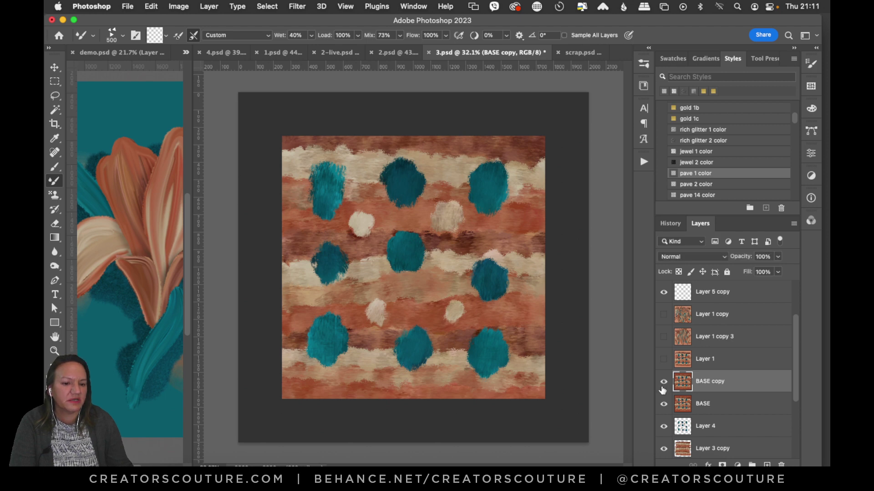
{"action": "left_click", "coordinate": [644, 63]}
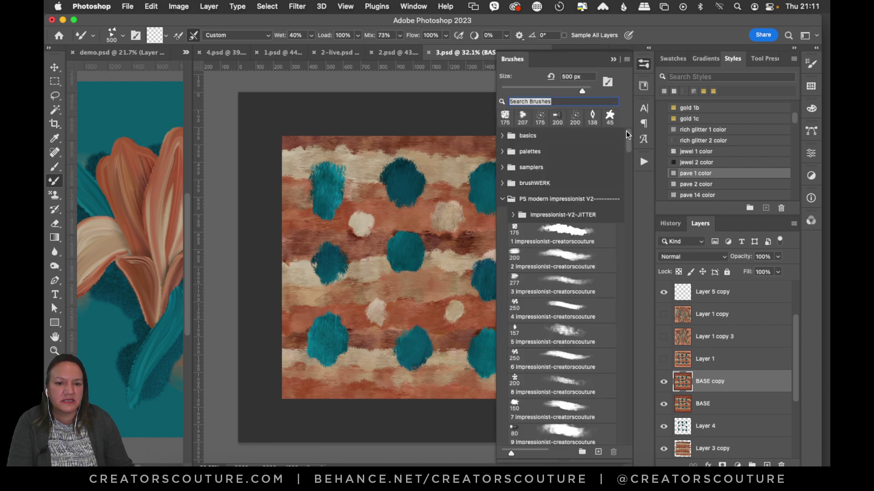
{"action": "left_click", "coordinate": [502, 199]}
Step: Find the Paint Pulling group among the brush sets and expand it
{"action": "mouse_move", "coordinate": [628, 164]}
{"action": "left_mouse_down"}
{"action": "mouse_move", "coordinate": [585, 370]}
{"action": "mouse_move", "coordinate": [599, 334]}
{"action": "left_mouse_up"}
{"action": "scroll", "coordinate": [598, 334], "scroll_direction": "up", "scroll_amount": 5}
{"action": "scroll", "coordinate": [597, 315], "scroll_direction": "down", "scroll_amount": 2}
{"action": "left_click", "coordinate": [512, 269]}
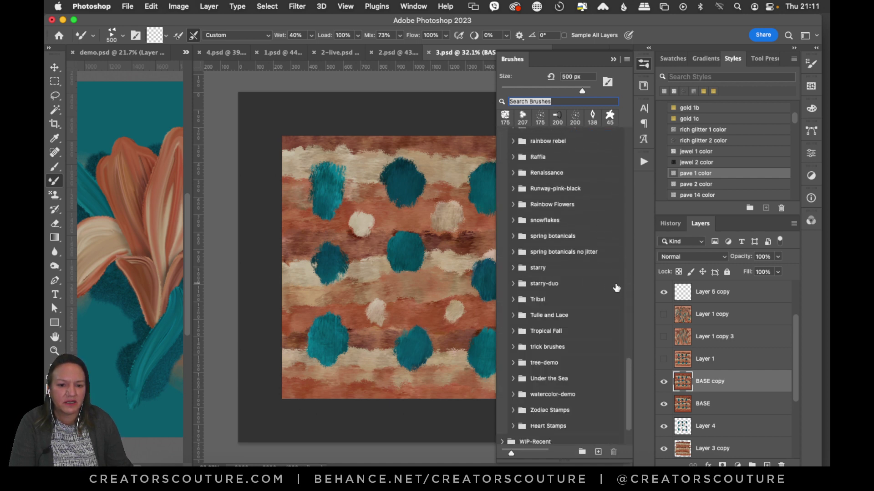
{"action": "left_click_drag", "start_coordinate": [626, 373], "coordinate": [621, 430]}
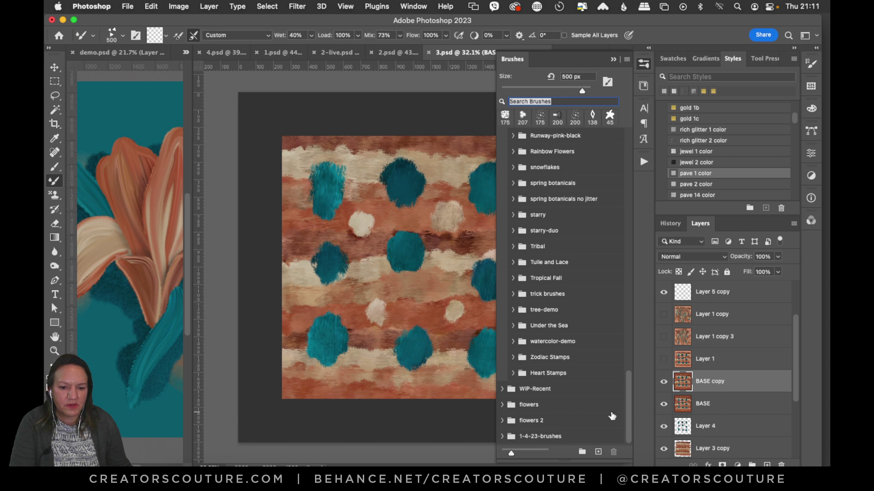
{"action": "left_click_drag", "start_coordinate": [627, 386], "coordinate": [625, 334]}
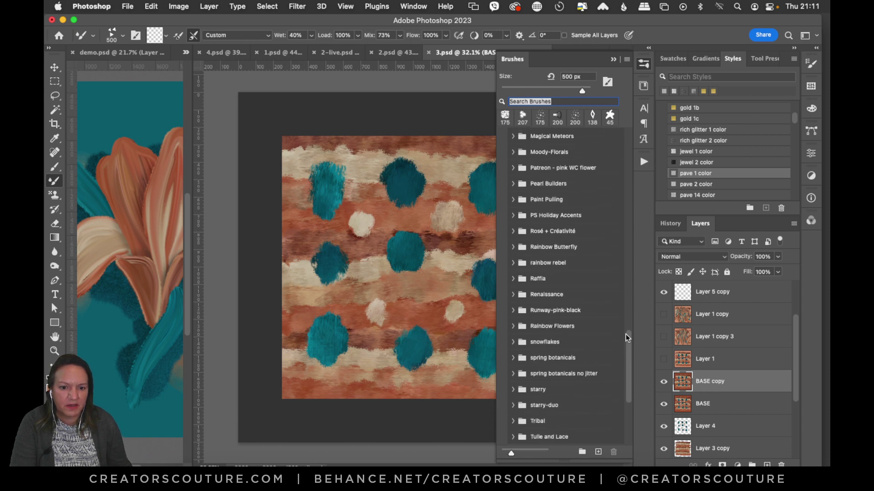
{"action": "left_click", "coordinate": [513, 200]}
{"action": "scroll", "coordinate": [627, 294], "scroll_direction": "down", "scroll_amount": 2}
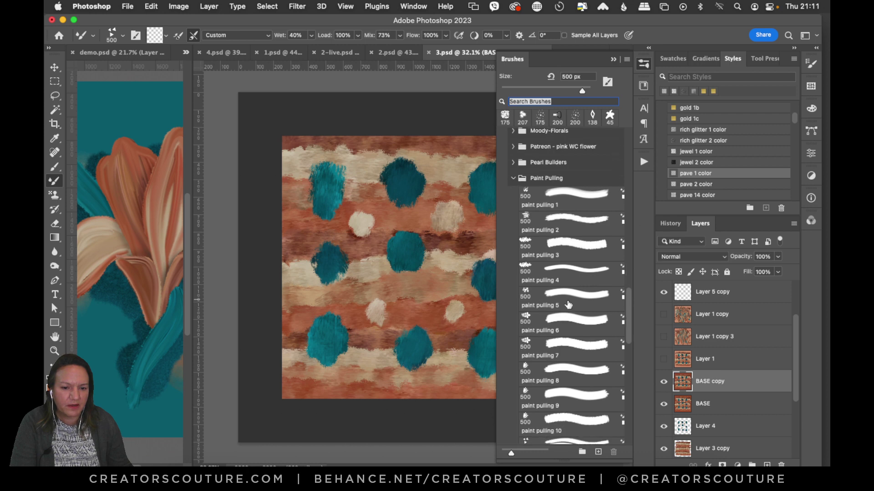
Step: Widen the brush list slightly and choose the paint pulling 1 brush at 500 px
{"action": "left_click_drag", "start_coordinate": [495, 313], "coordinate": [485, 313]}
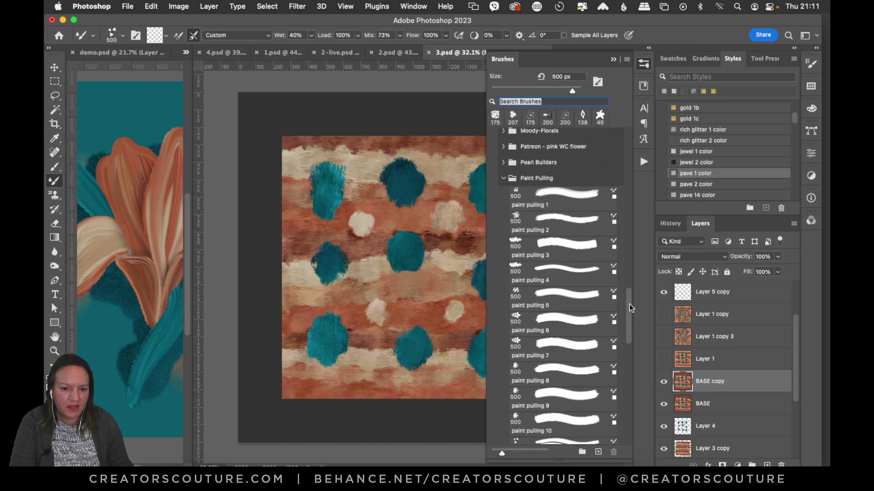
{"action": "scroll", "coordinate": [628, 309], "scroll_direction": "down", "scroll_amount": 5}
{"action": "left_click", "coordinate": [562, 338]}
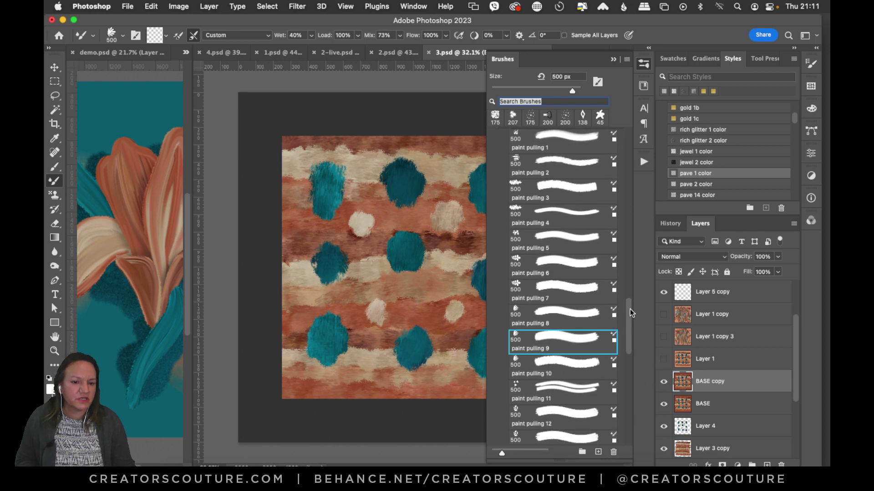
{"action": "scroll", "coordinate": [627, 302], "scroll_direction": "up", "scroll_amount": 6}
{"action": "left_click", "coordinate": [559, 205]}
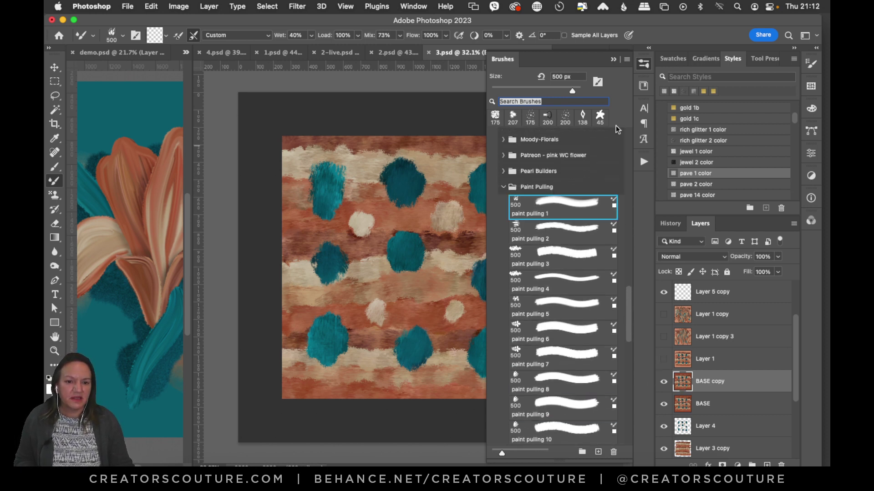
{"action": "left_click", "coordinate": [638, 64]}
Step: Smear the stripes and spots on BASE copy with up-and-down vertical strokes across the full canvas width
{"action": "mouse_move", "coordinate": [301, 136]}
{"action": "left_mouse_down"}
{"action": "mouse_move", "coordinate": [311, 313]}
{"action": "mouse_move", "coordinate": [304, 415]}
{"action": "left_mouse_up"}
{"action": "mouse_move", "coordinate": [361, 401]}
{"action": "left_mouse_down"}
{"action": "mouse_move", "coordinate": [353, 289]}
{"action": "mouse_move", "coordinate": [359, 170]}
{"action": "mouse_move", "coordinate": [420, 293]}
{"action": "mouse_move", "coordinate": [412, 445]}
{"action": "left_mouse_up"}
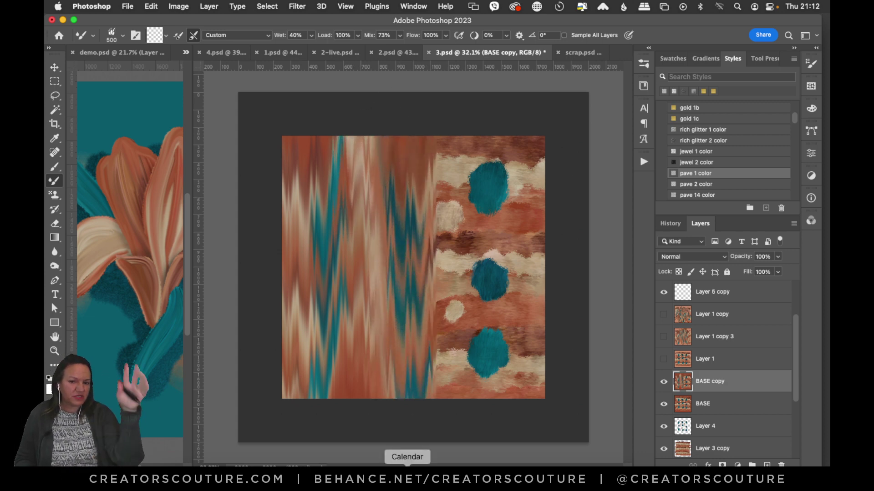
{"action": "mouse_move", "coordinate": [449, 421]}
{"action": "left_mouse_down"}
{"action": "mouse_move", "coordinate": [465, 133]}
{"action": "mouse_move", "coordinate": [489, 171]}
{"action": "mouse_move", "coordinate": [479, 417]}
{"action": "left_mouse_up"}
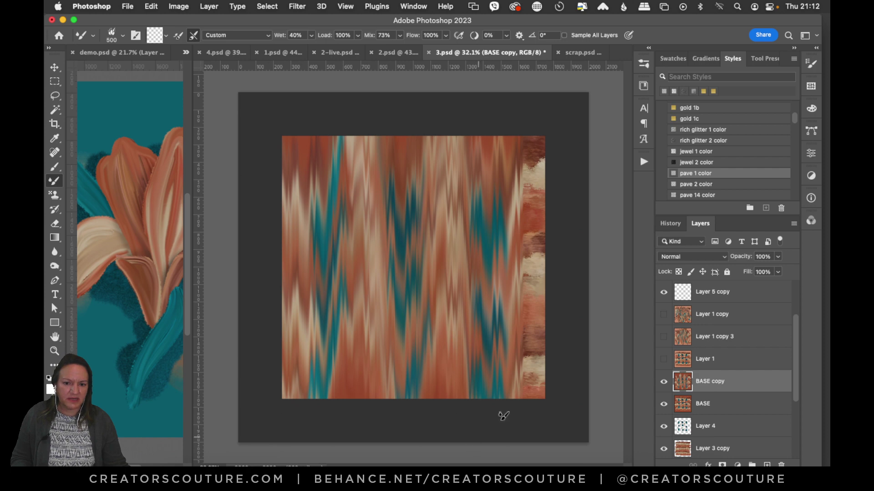
{"action": "left_click_drag", "start_coordinate": [538, 421], "coordinate": [552, 91]}
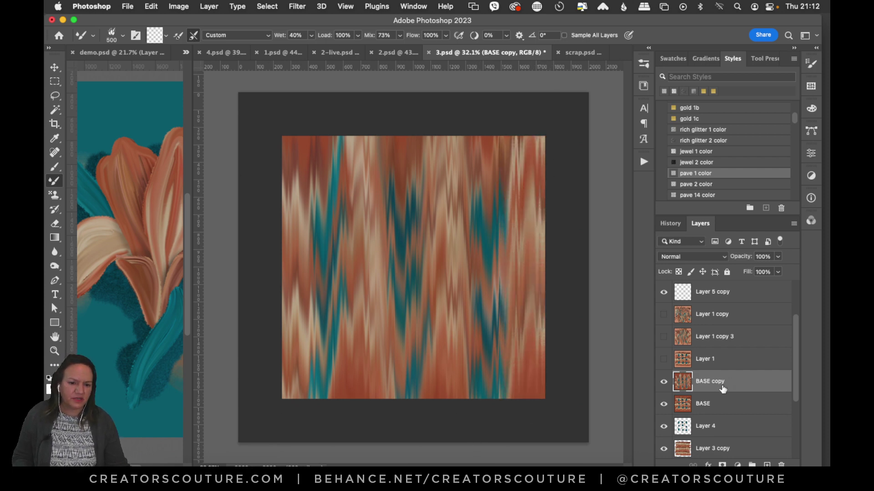
Step: Duplicate the untouched BASE layer and place the duplicate directly above BASE copy
{"action": "left_click_drag", "start_coordinate": [717, 405], "coordinate": [679, 356]}
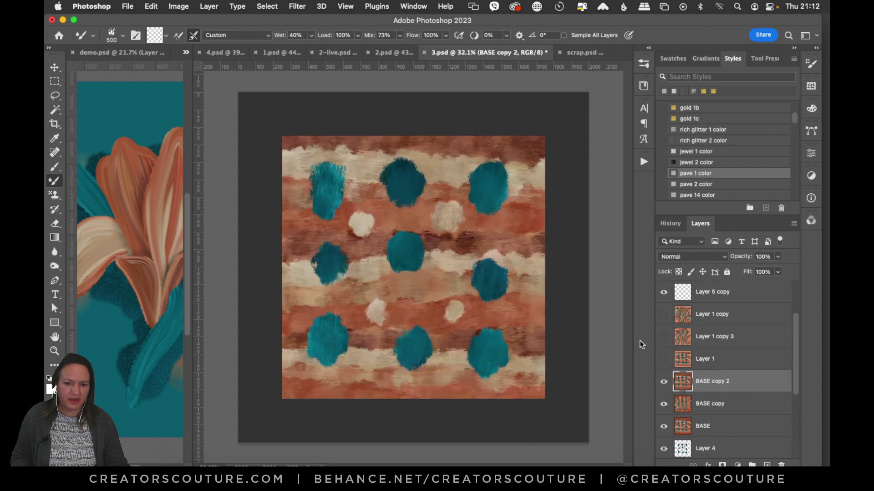
Step: Try pulling the paint on BASE copy 2 with side-to-side horizontal strokes, and undo those strokes
{"action": "mouse_move", "coordinate": [569, 166]}
{"action": "left_mouse_down"}
{"action": "mouse_move", "coordinate": [473, 200]}
{"action": "mouse_move", "coordinate": [238, 160]}
{"action": "left_mouse_up"}
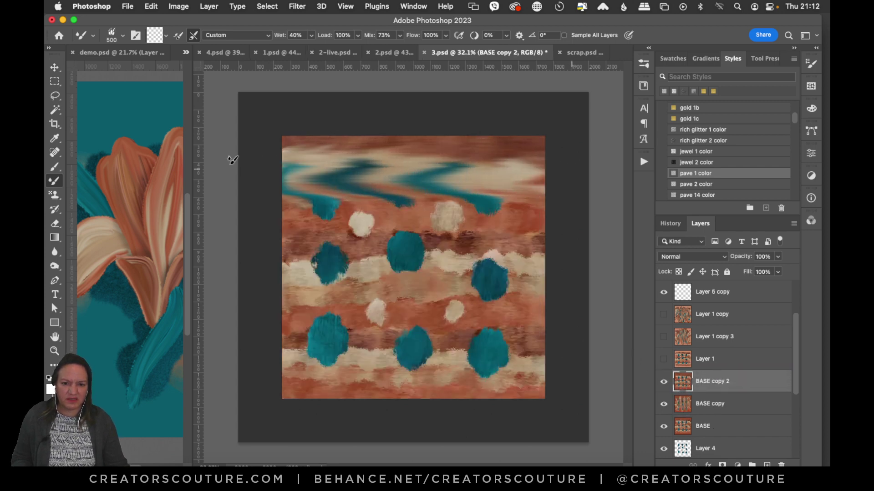
{"action": "mouse_move", "coordinate": [267, 197]}
{"action": "left_mouse_down"}
{"action": "mouse_move", "coordinate": [609, 252]}
{"action": "mouse_move", "coordinate": [571, 262]}
{"action": "mouse_move", "coordinate": [570, 248]}
{"action": "mouse_move", "coordinate": [484, 244]}
{"action": "mouse_move", "coordinate": [218, 264]}
{"action": "left_mouse_up"}
{"action": "mouse_move", "coordinate": [267, 287]}
{"action": "left_mouse_down"}
{"action": "mouse_move", "coordinate": [404, 299]}
{"action": "mouse_move", "coordinate": [599, 325]}
{"action": "left_mouse_up"}
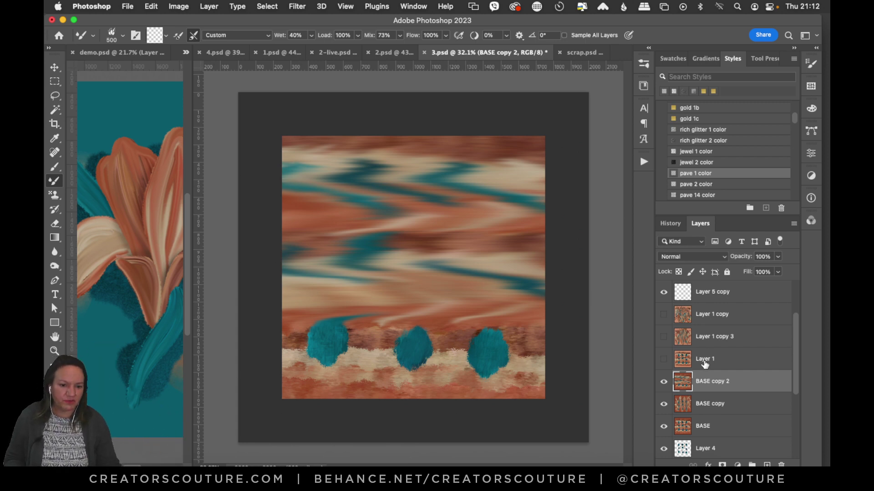
{"action": "key", "text": "super+z"}
{"action": "key", "text": "super+z"}
{"action": "key", "text": "super+z"}
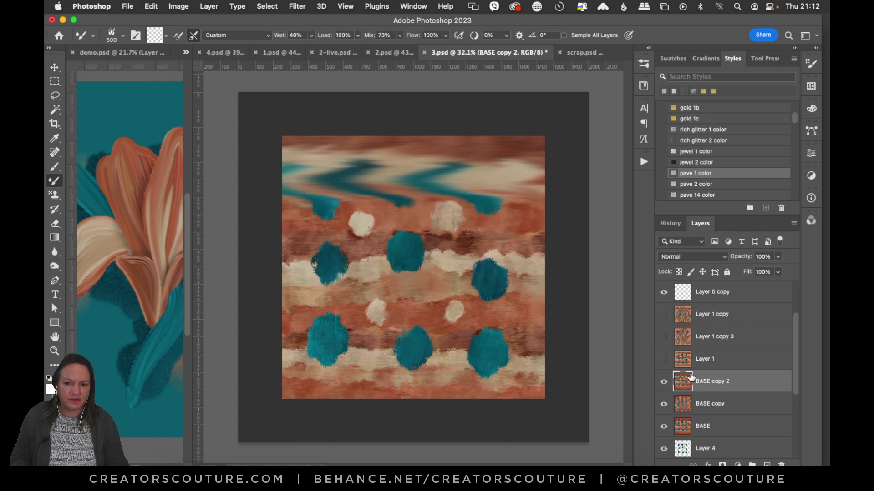
{"action": "key", "text": "super+z"}
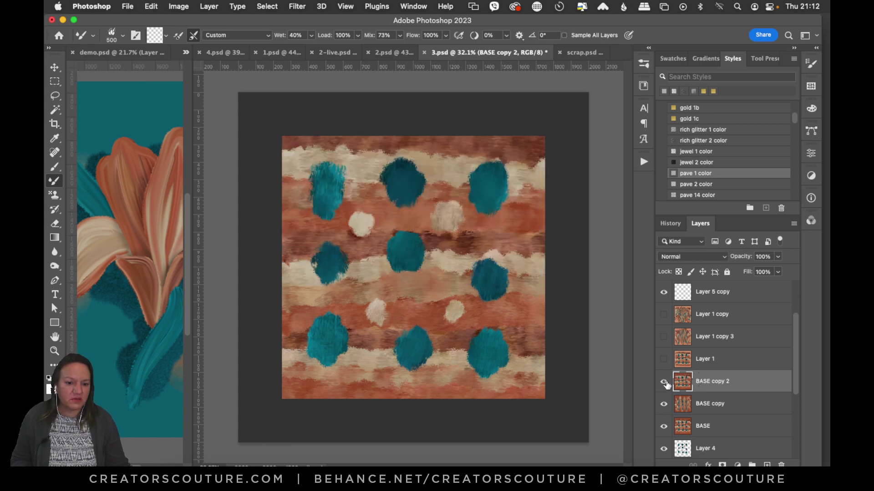
Step: Compare the vertically smeared BASE copy with the original painting by toggling the visibility of BASE copy 2 and BASE copy
{"action": "left_click", "coordinate": [664, 383]}
{"action": "left_click", "coordinate": [663, 405]}
{"action": "left_click", "coordinate": [663, 405]}
{"action": "left_click", "coordinate": [663, 405]}
{"action": "left_click", "coordinate": [664, 405]}
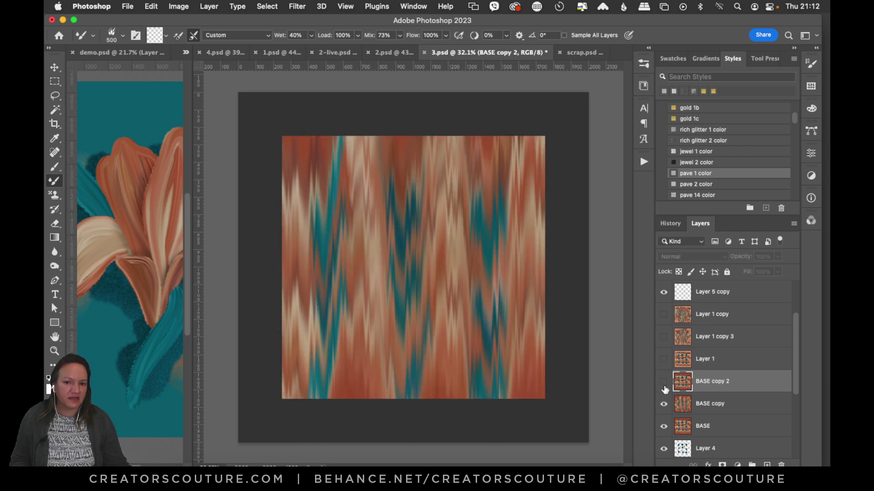
{"action": "left_click", "coordinate": [664, 383]}
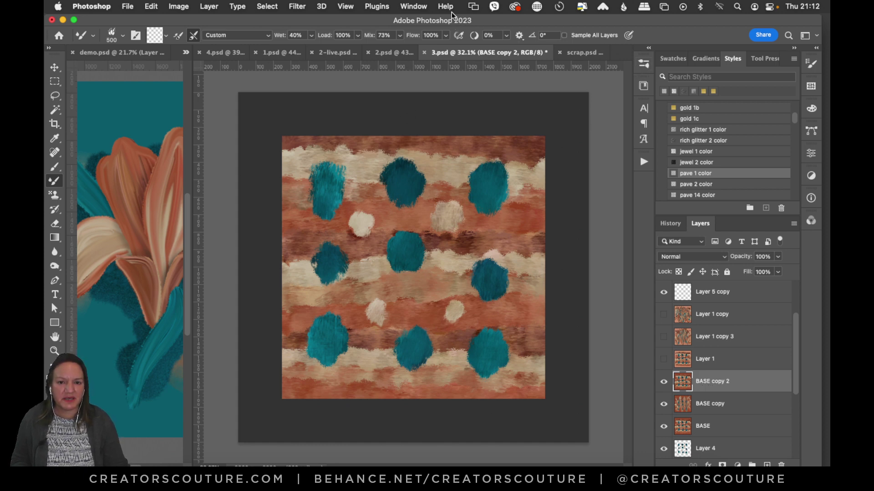
Step: Try reapplying the last Liquify filter to BASE copy 2 and undo it
{"action": "left_click", "coordinate": [298, 7]}
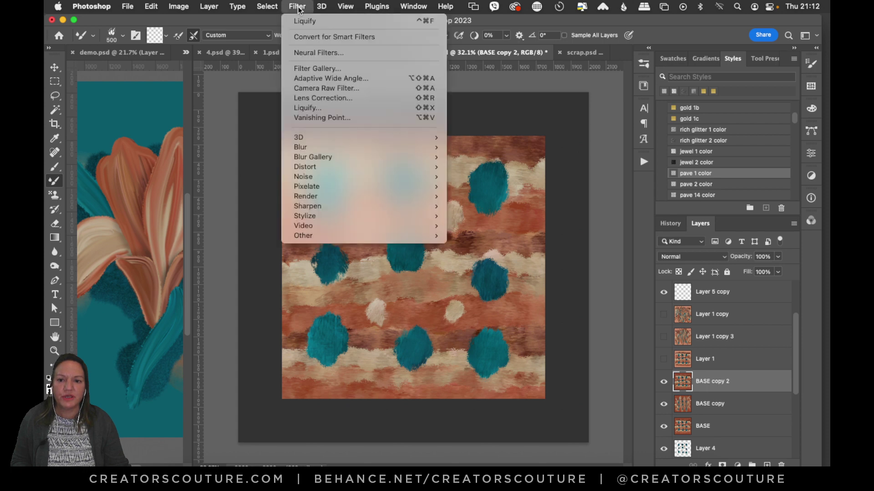
{"action": "left_click", "coordinate": [298, 23]}
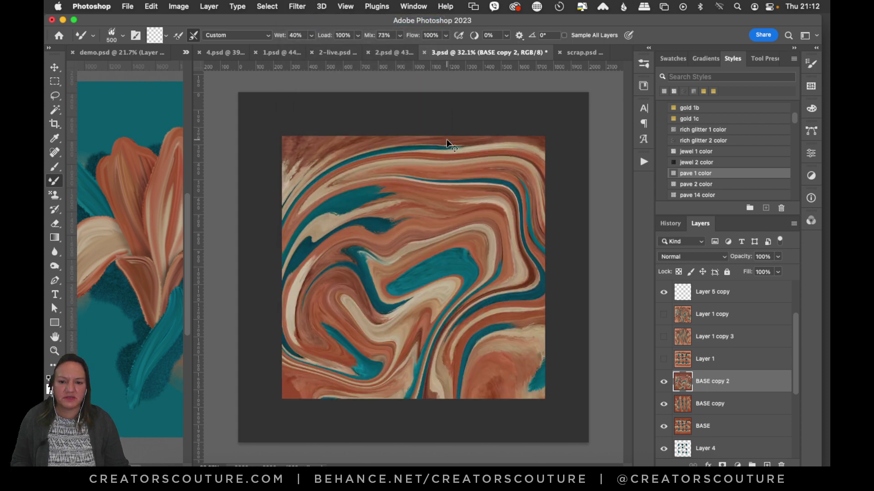
{"action": "key", "text": "super+z"}
Step: Warp BASE copy 2 into marbled swirls with Liquify's Forward Warp tool, using brush sizes 849 and 700, and apply the filter
{"action": "left_click", "coordinate": [298, 6]}
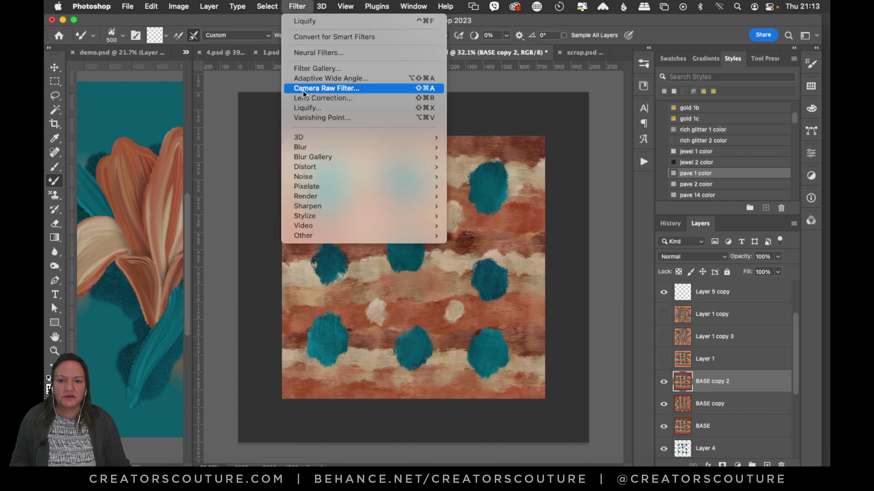
{"action": "left_click", "coordinate": [311, 109]}
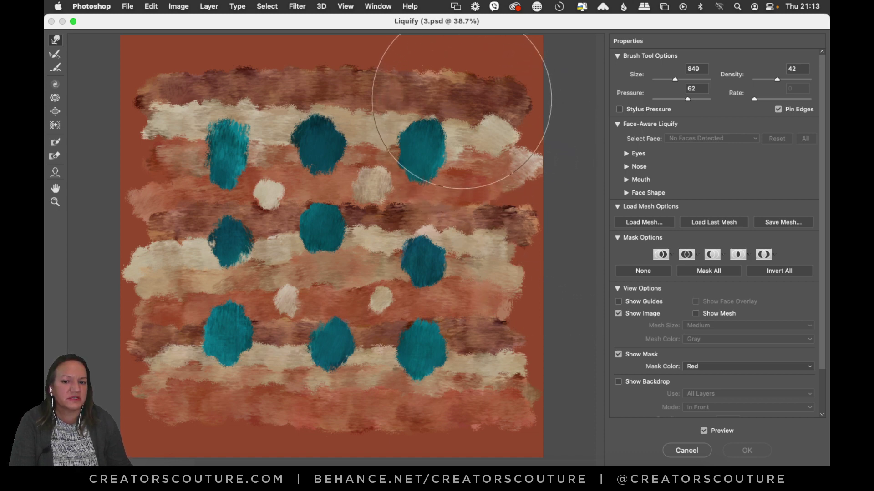
{"action": "mouse_move", "coordinate": [464, 77]}
{"action": "left_mouse_down"}
{"action": "mouse_move", "coordinate": [446, 73]}
{"action": "mouse_move", "coordinate": [392, 108]}
{"action": "mouse_move", "coordinate": [440, 247]}
{"action": "mouse_move", "coordinate": [445, 370]}
{"action": "mouse_move", "coordinate": [279, 372]}
{"action": "mouse_move", "coordinate": [262, 186]}
{"action": "mouse_move", "coordinate": [442, 168]}
{"action": "mouse_move", "coordinate": [535, 98]}
{"action": "mouse_move", "coordinate": [353, 21]}
{"action": "mouse_move", "coordinate": [345, 186]}
{"action": "mouse_move", "coordinate": [332, 161]}
{"action": "mouse_move", "coordinate": [245, 202]}
{"action": "mouse_move", "coordinate": [168, 143]}
{"action": "mouse_move", "coordinate": [356, 130]}
{"action": "mouse_move", "coordinate": [292, 357]}
{"action": "mouse_move", "coordinate": [67, 270]}
{"action": "mouse_move", "coordinate": [309, 157]}
{"action": "mouse_move", "coordinate": [376, 355]}
{"action": "mouse_move", "coordinate": [486, 286]}
{"action": "mouse_move", "coordinate": [280, 174]}
{"action": "mouse_move", "coordinate": [100, 219]}
{"action": "mouse_move", "coordinate": [314, 210]}
{"action": "mouse_move", "coordinate": [388, 116]}
{"action": "mouse_move", "coordinate": [213, 169]}
{"action": "mouse_move", "coordinate": [348, 321]}
{"action": "mouse_move", "coordinate": [424, 167]}
{"action": "mouse_move", "coordinate": [124, 157]}
{"action": "mouse_move", "coordinate": [309, 333]}
{"action": "mouse_move", "coordinate": [472, 111]}
{"action": "mouse_move", "coordinate": [214, 60]}
{"action": "mouse_move", "coordinate": [180, 314]}
{"action": "mouse_move", "coordinate": [386, 290]}
{"action": "mouse_move", "coordinate": [405, 326]}
{"action": "mouse_move", "coordinate": [360, 165]}
{"action": "mouse_move", "coordinate": [169, 160]}
{"action": "mouse_move", "coordinate": [220, 316]}
{"action": "mouse_move", "coordinate": [309, 335]}
{"action": "mouse_move", "coordinate": [162, 337]}
{"action": "mouse_move", "coordinate": [278, 334]}
{"action": "mouse_move", "coordinate": [290, 303]}
{"action": "mouse_move", "coordinate": [266, 266]}
{"action": "mouse_move", "coordinate": [463, 205]}
{"action": "mouse_move", "coordinate": [548, 306]}
{"action": "mouse_move", "coordinate": [377, 154]}
{"action": "mouse_move", "coordinate": [253, 127]}
{"action": "mouse_move", "coordinate": [153, 71]}
{"action": "mouse_move", "coordinate": [494, 203]}
{"action": "mouse_move", "coordinate": [238, 135]}
{"action": "mouse_move", "coordinate": [369, 295]}
{"action": "mouse_move", "coordinate": [194, 212]}
{"action": "mouse_move", "coordinate": [334, 221]}
{"action": "mouse_move", "coordinate": [260, 376]}
{"action": "mouse_move", "coordinate": [358, 187]}
{"action": "mouse_move", "coordinate": [287, 373]}
{"action": "mouse_move", "coordinate": [446, 148]}
{"action": "mouse_move", "coordinate": [157, 223]}
{"action": "mouse_move", "coordinate": [358, 388]}
{"action": "mouse_move", "coordinate": [476, 298]}
{"action": "mouse_move", "coordinate": [352, 180]}
{"action": "mouse_move", "coordinate": [112, 61]}
{"action": "mouse_move", "coordinate": [100, 236]}
{"action": "mouse_move", "coordinate": [358, 361]}
{"action": "mouse_move", "coordinate": [449, 303]}
{"action": "mouse_move", "coordinate": [490, 408]}
{"action": "mouse_move", "coordinate": [420, 218]}
{"action": "mouse_move", "coordinate": [444, 359]}
{"action": "mouse_move", "coordinate": [407, 178]}
{"action": "mouse_move", "coordinate": [258, 256]}
{"action": "mouse_move", "coordinate": [447, 209]}
{"action": "mouse_move", "coordinate": [321, 285]}
{"action": "mouse_move", "coordinate": [335, 336]}
{"action": "mouse_move", "coordinate": [275, 339]}
{"action": "mouse_move", "coordinate": [262, 300]}
{"action": "mouse_move", "coordinate": [275, 357]}
{"action": "mouse_move", "coordinate": [206, 342]}
{"action": "mouse_move", "coordinate": [318, 295]}
{"action": "mouse_move", "coordinate": [412, 197]}
{"action": "mouse_move", "coordinate": [351, 150]}
{"action": "mouse_move", "coordinate": [392, 141]}
{"action": "mouse_move", "coordinate": [450, 91]}
{"action": "mouse_move", "coordinate": [383, 292]}
{"action": "left_mouse_up"}
{"action": "key", "text": "super+z"}
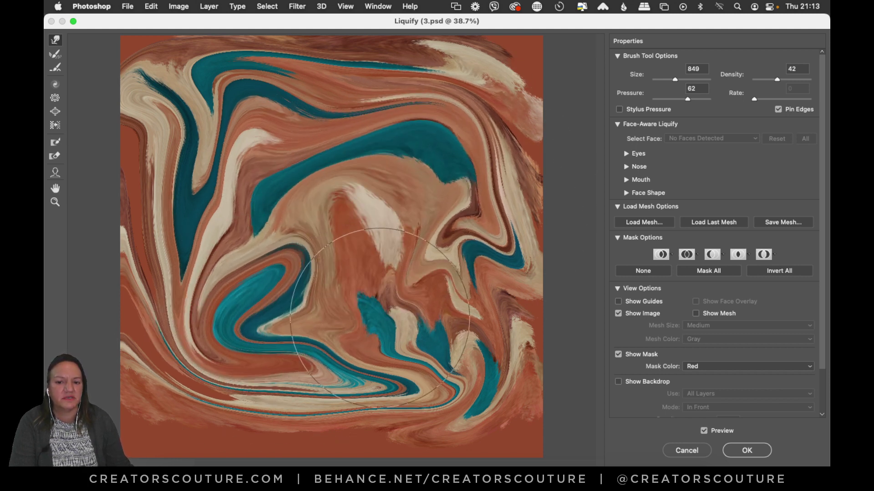
{"action": "key", "text": "["}
{"action": "key", "text": "["}
{"action": "mouse_move", "coordinate": [386, 235]}
{"action": "left_mouse_down"}
{"action": "mouse_move", "coordinate": [343, 310]}
{"action": "mouse_move", "coordinate": [392, 334]}
{"action": "left_mouse_up"}
{"action": "key", "text": "super+z"}
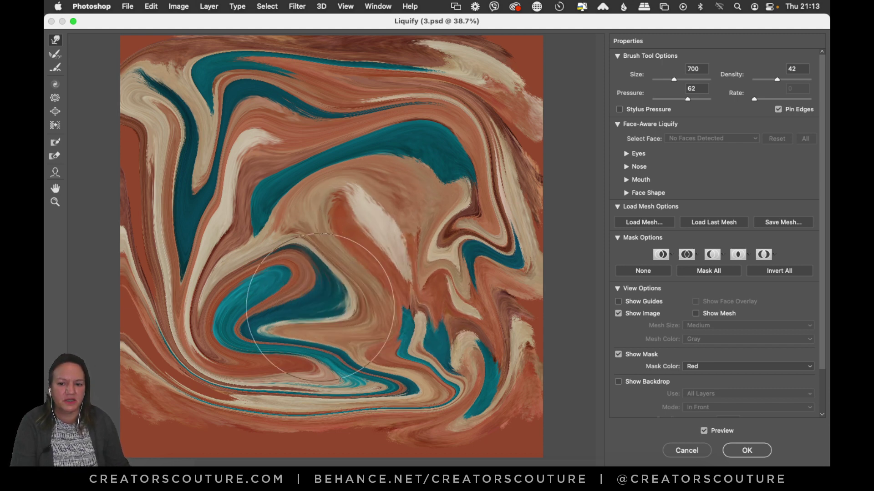
{"action": "left_click", "coordinate": [749, 455]}
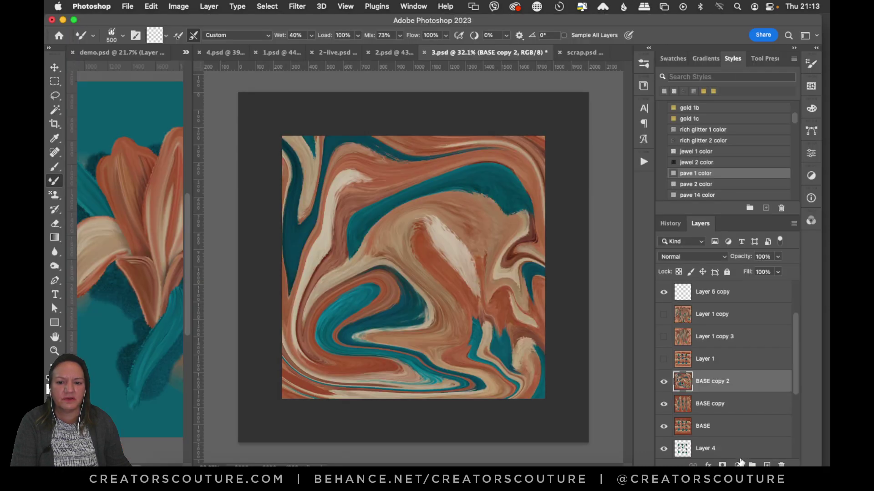
Step: Pull the marbled paint on BASE copy 2 into vertical streaks across the whole square with the 500 px paint pulling 1 brush
{"action": "left_click", "coordinate": [643, 65]}
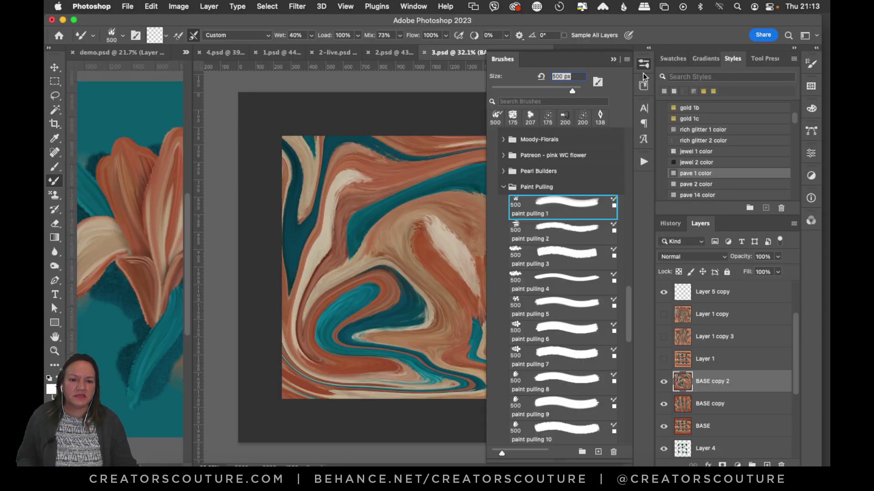
{"action": "left_click", "coordinate": [643, 65]}
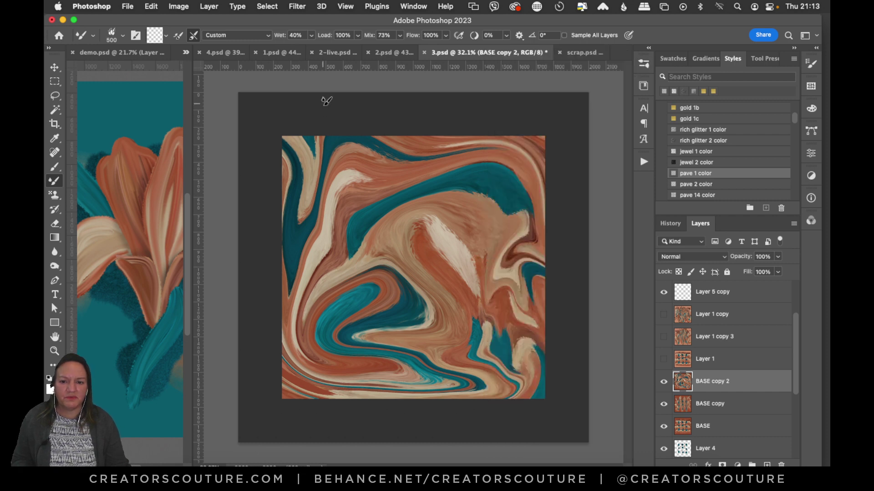
{"action": "left_click_drag", "start_coordinate": [312, 107], "coordinate": [302, 207]}
{"action": "left_click_drag", "start_coordinate": [290, 315], "coordinate": [289, 445]}
{"action": "mouse_move", "coordinate": [357, 430]}
{"action": "left_mouse_down"}
{"action": "mouse_move", "coordinate": [380, 142]}
{"action": "mouse_move", "coordinate": [393, 87]}
{"action": "mouse_move", "coordinate": [423, 121]}
{"action": "mouse_move", "coordinate": [419, 110]}
{"action": "mouse_move", "coordinate": [407, 124]}
{"action": "mouse_move", "coordinate": [384, 444]}
{"action": "left_mouse_up"}
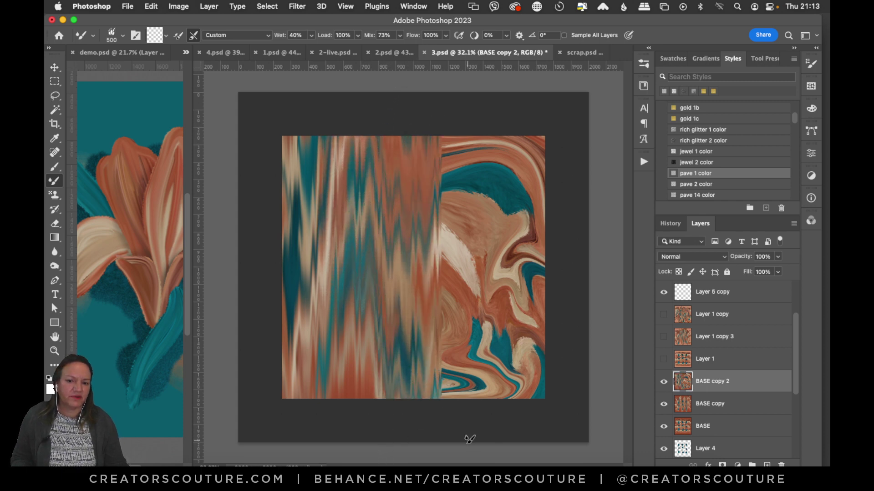
{"action": "mouse_move", "coordinate": [462, 436]}
{"action": "left_mouse_down"}
{"action": "mouse_move", "coordinate": [442, 292]}
{"action": "mouse_move", "coordinate": [450, 95]}
{"action": "left_mouse_up"}
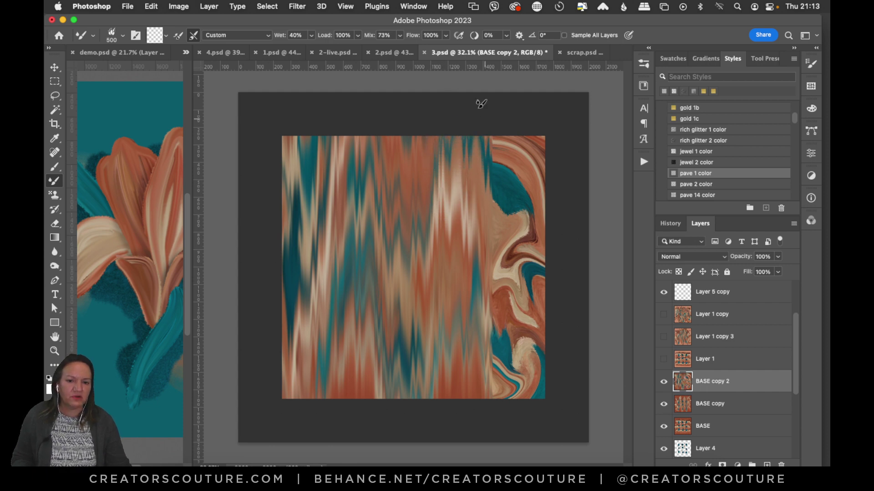
{"action": "left_click_drag", "start_coordinate": [512, 112], "coordinate": [489, 432]}
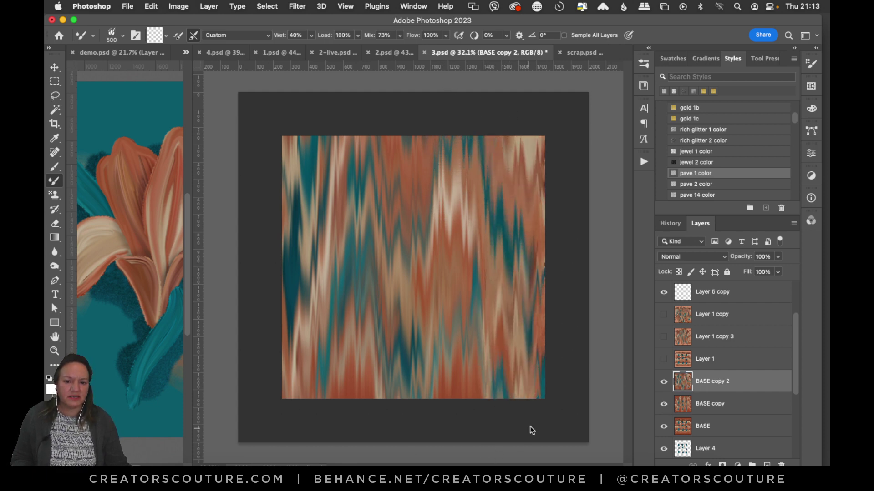
{"action": "left_click_drag", "start_coordinate": [543, 427], "coordinate": [552, 73]}
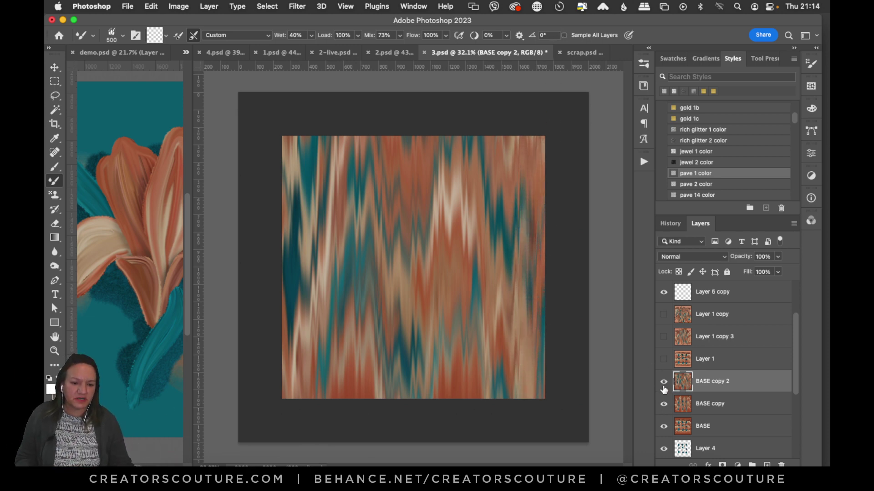
Step: Compare the pulled result on BASE copy 2 with BASE copy by toggling the visibility of BASE copy 2
{"action": "left_click_drag", "start_coordinate": [796, 374], "coordinate": [792, 394]}
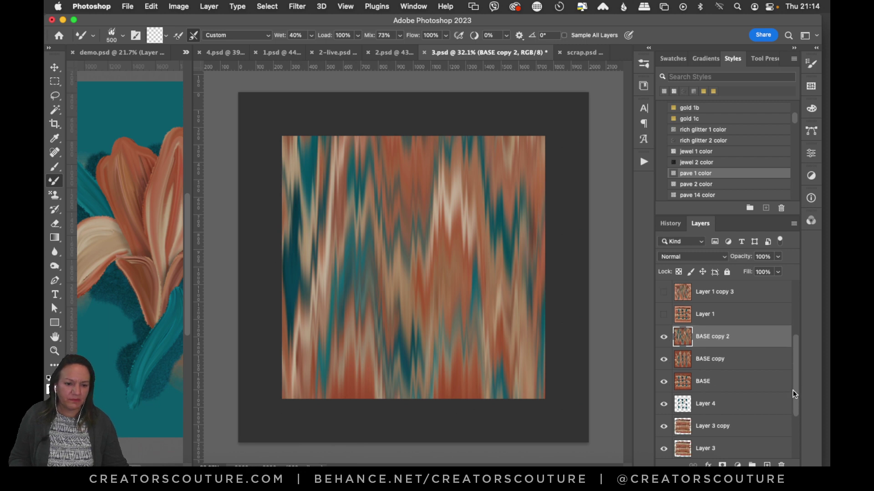
{"action": "left_click", "coordinate": [664, 339]}
{"action": "left_click", "coordinate": [664, 360]}
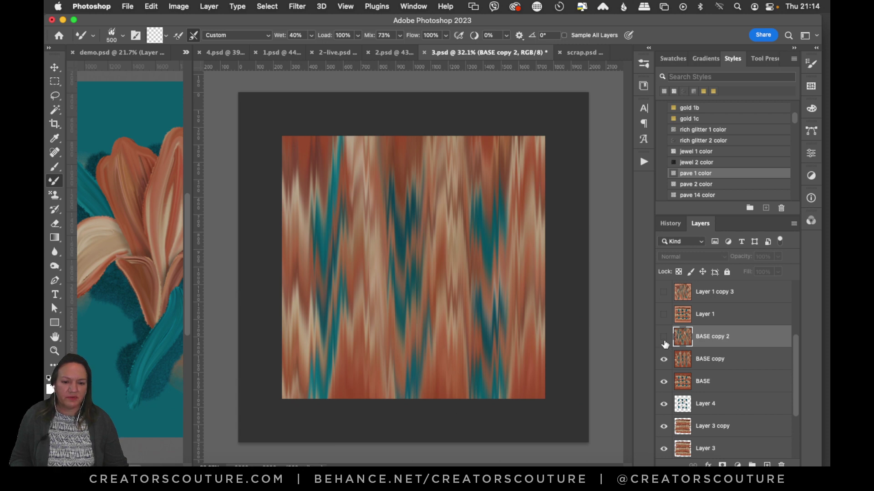
{"action": "left_click", "coordinate": [664, 339]}
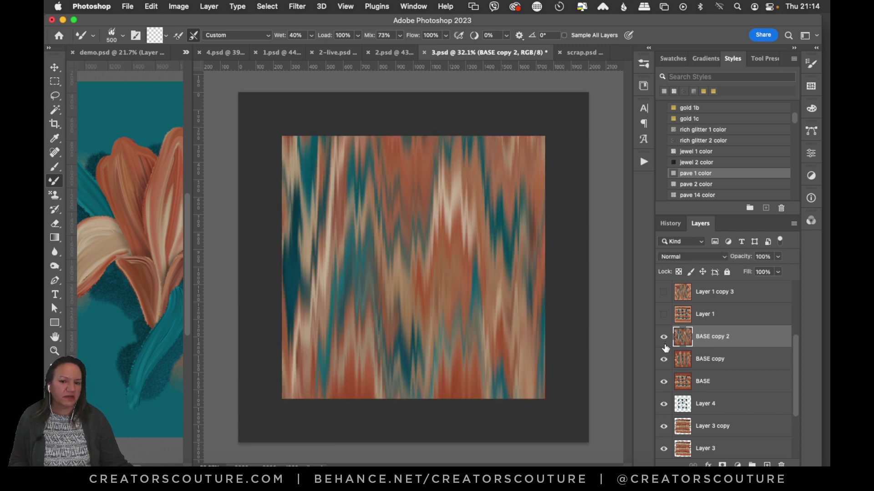
{"action": "left_click", "coordinate": [664, 337]}
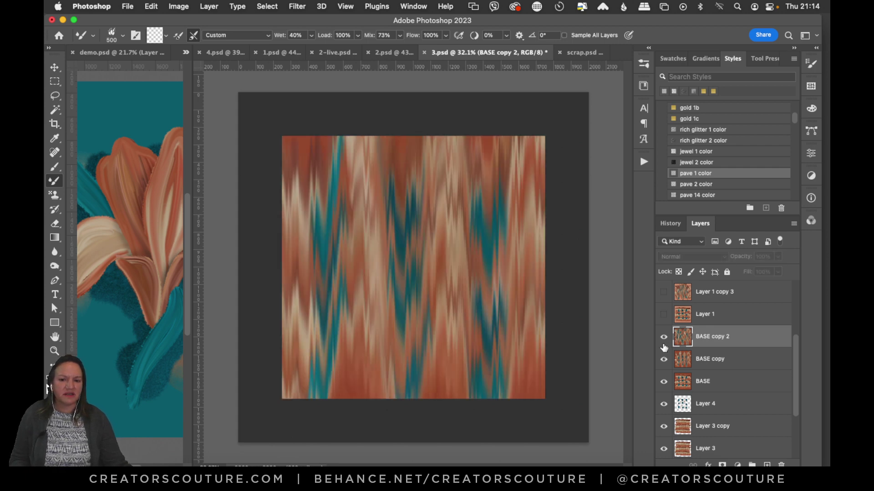
{"action": "left_click", "coordinate": [664, 345]}
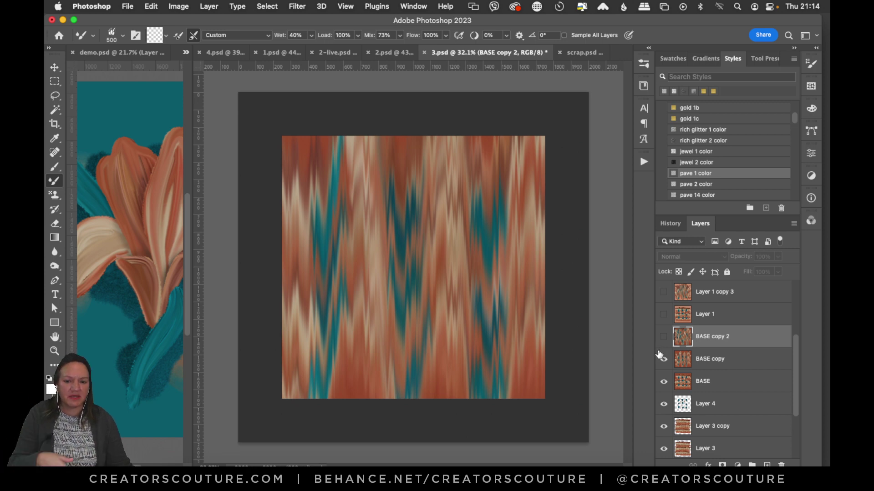
{"action": "left_click", "coordinate": [663, 338]}
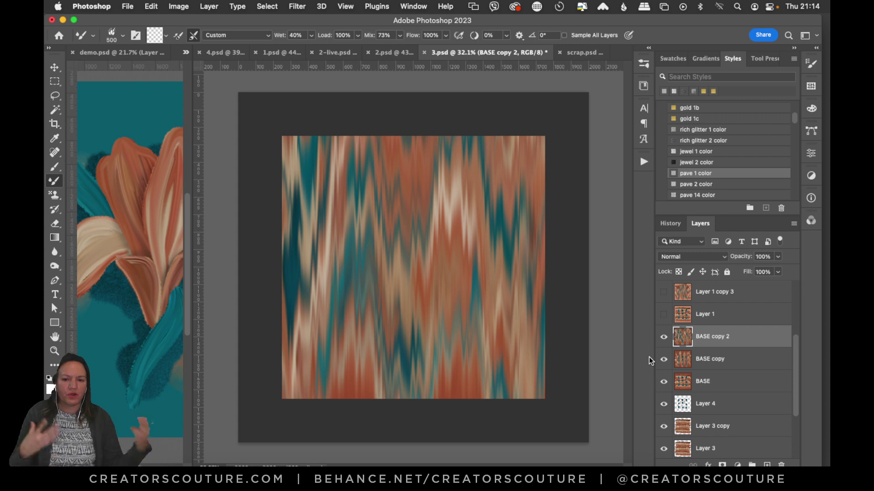
Step: Examine the earlier variations on Layer 1 copy 3 and Layer 1 copy by showing them in turn
{"action": "left_click_drag", "start_coordinate": [793, 359], "coordinate": [797, 340]}
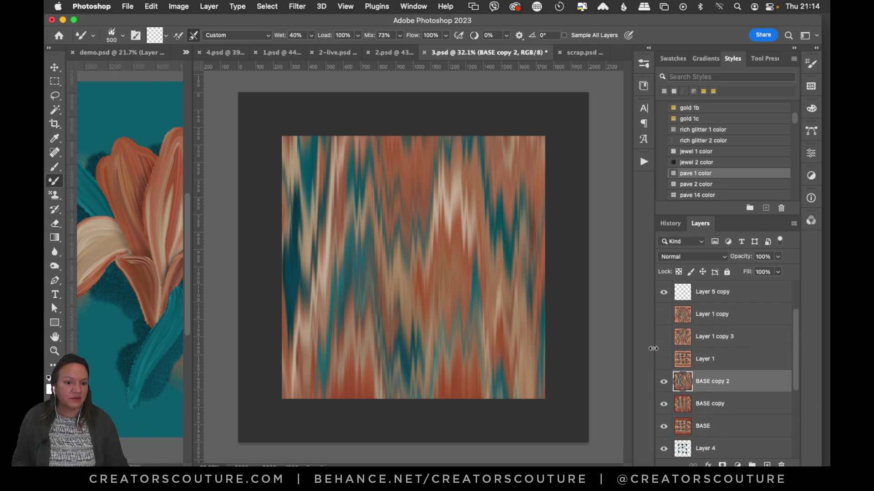
{"action": "left_click", "coordinate": [664, 337]}
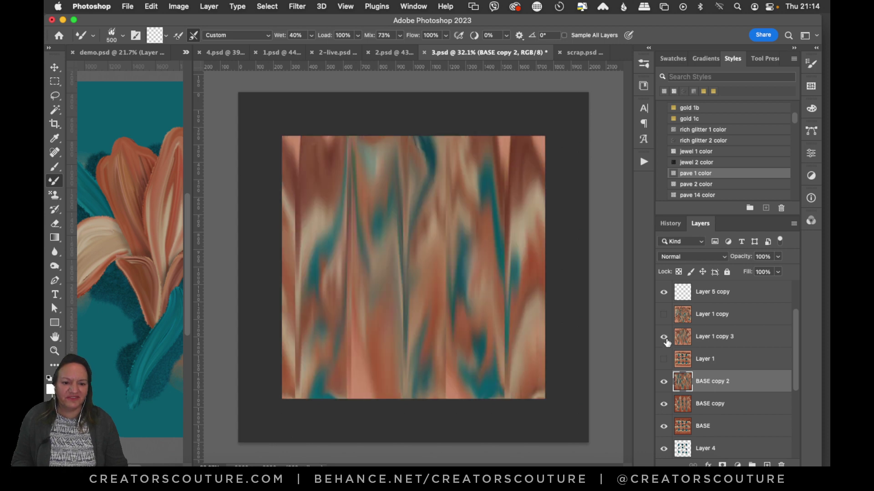
{"action": "left_click", "coordinate": [663, 337]}
{"action": "left_click", "coordinate": [664, 315]}
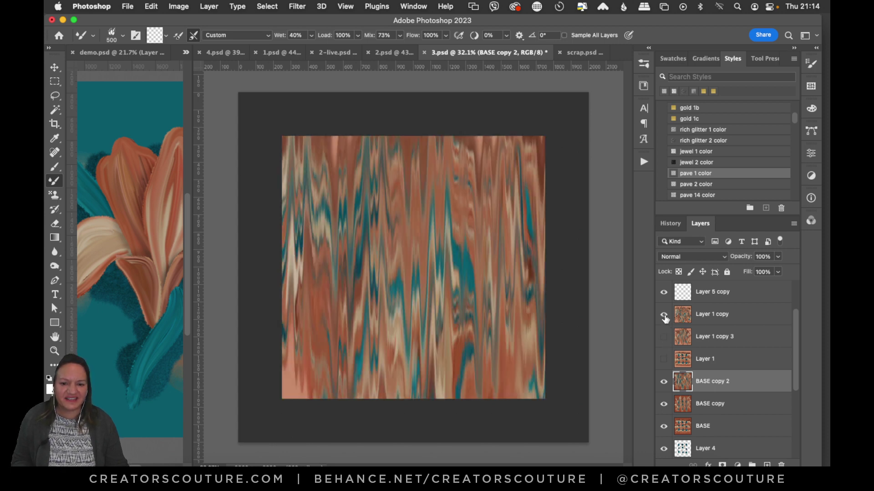
{"action": "left_click", "coordinate": [712, 320]}
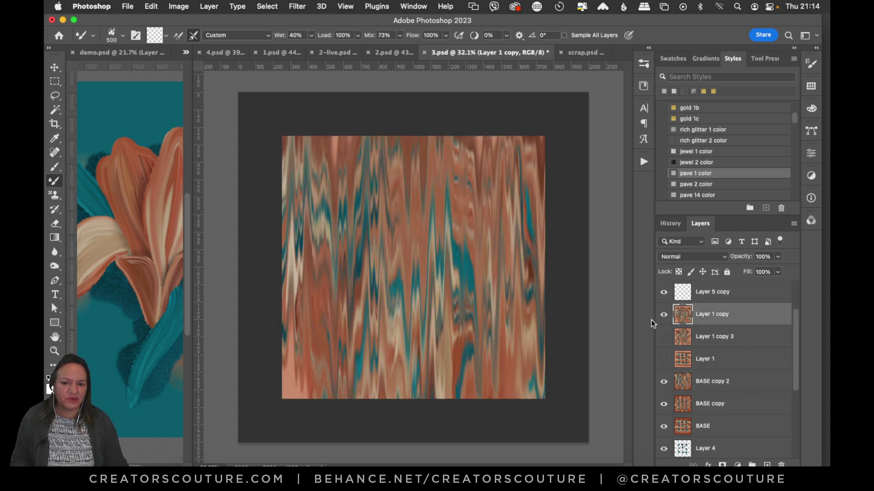
{"action": "left_click", "coordinate": [643, 75]}
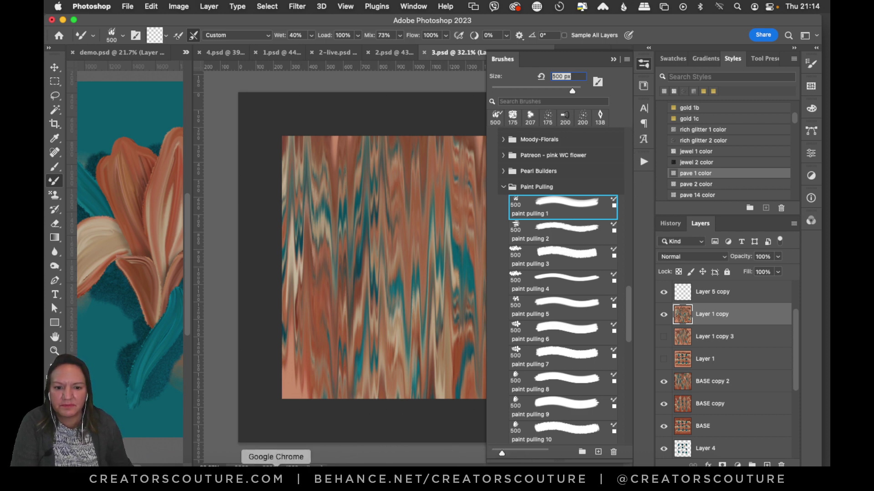
{"action": "left_click", "coordinate": [644, 62]}
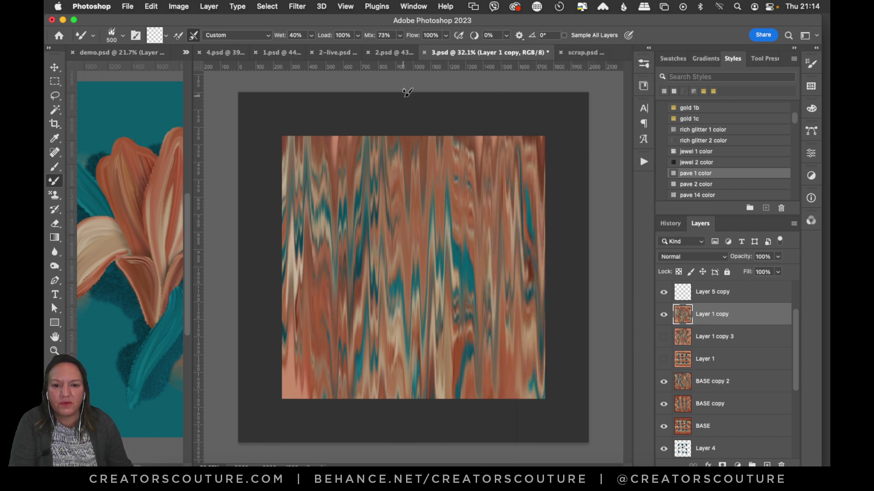
Step: Hide Layer 1 copy, BASE copy 2 and BASE copy, and duplicate the original BASE layer
{"action": "left_click", "coordinate": [54, 351]}
{"action": "mouse_move", "coordinate": [341, 250]}
{"action": "left_mouse_down"}
{"action": "mouse_move", "coordinate": [361, 245]}
{"action": "mouse_move", "coordinate": [354, 250]}
{"action": "left_mouse_up"}
{"action": "left_click", "coordinate": [55, 181]}
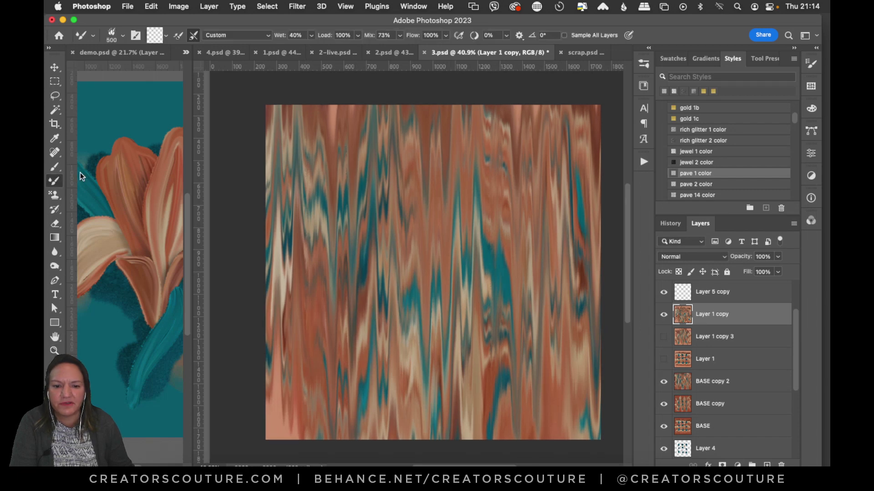
{"action": "left_click", "coordinate": [663, 315]}
{"action": "left_click", "coordinate": [663, 381]}
{"action": "left_click", "coordinate": [683, 410]}
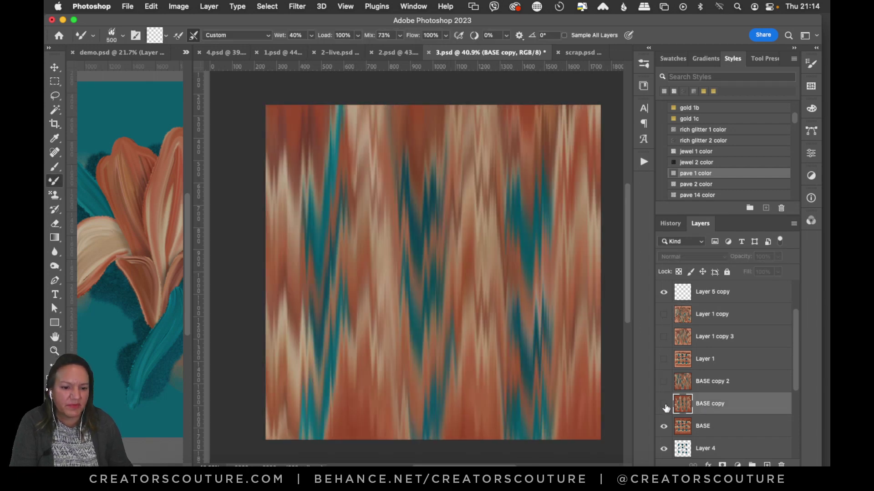
{"action": "left_click", "coordinate": [664, 404]}
{"action": "left_click", "coordinate": [723, 428]}
{"action": "key", "text": "super+j"}
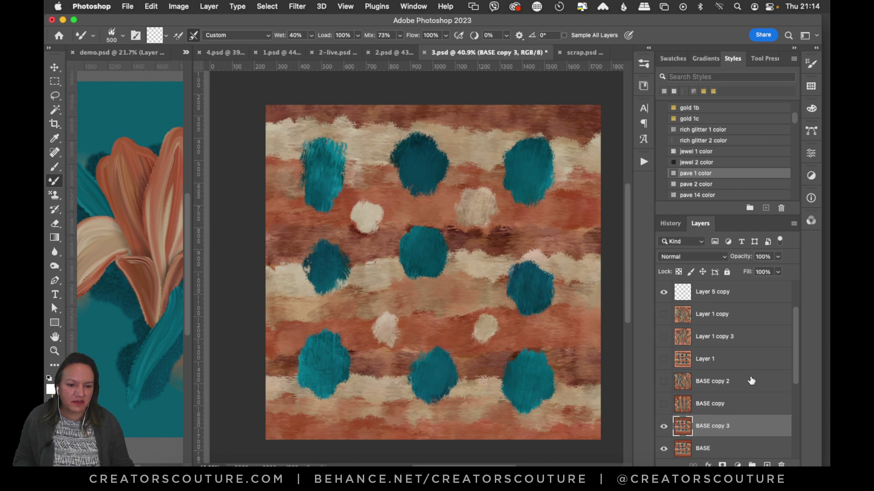
Step: Choose the paint pulling 2 mixer brush, test it with a vertical stroke on BASE copy 3, and undo the stroke
{"action": "left_click", "coordinate": [644, 64]}
{"action": "left_click", "coordinate": [550, 241]}
{"action": "left_click_drag", "start_coordinate": [313, 114], "coordinate": [313, 314]}
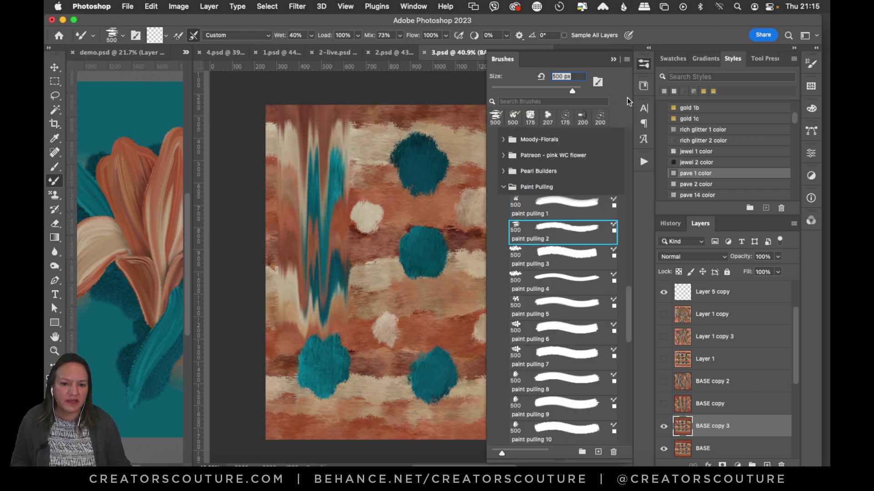
{"action": "key", "text": "super+z"}
Step: Pull the stripes and spots on BASE copy 3 into vertical streaks across the full square with the 500 px paint pulling 2 brush
{"action": "left_click", "coordinate": [644, 64]}
{"action": "mouse_move", "coordinate": [287, 91]}
{"action": "left_mouse_down"}
{"action": "mouse_move", "coordinate": [286, 234]}
{"action": "mouse_move", "coordinate": [273, 441]}
{"action": "left_mouse_up"}
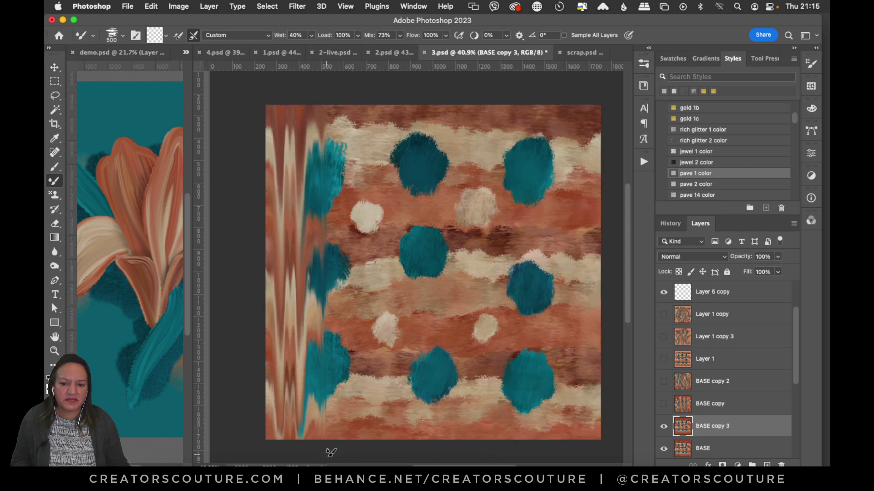
{"action": "mouse_move", "coordinate": [328, 441]}
{"action": "left_mouse_down"}
{"action": "mouse_move", "coordinate": [328, 108]}
{"action": "mouse_move", "coordinate": [358, 140]}
{"action": "mouse_move", "coordinate": [348, 430]}
{"action": "left_mouse_up"}
{"action": "mouse_move", "coordinate": [399, 450]}
{"action": "left_mouse_down"}
{"action": "mouse_move", "coordinate": [400, 91]}
{"action": "mouse_move", "coordinate": [446, 106]}
{"action": "mouse_move", "coordinate": [426, 92]}
{"action": "mouse_move", "coordinate": [405, 460]}
{"action": "mouse_move", "coordinate": [467, 439]}
{"action": "mouse_move", "coordinate": [462, 445]}
{"action": "mouse_move", "coordinate": [443, 252]}
{"action": "mouse_move", "coordinate": [437, 70]}
{"action": "mouse_move", "coordinate": [513, 90]}
{"action": "mouse_move", "coordinate": [495, 124]}
{"action": "mouse_move", "coordinate": [502, 116]}
{"action": "mouse_move", "coordinate": [479, 413]}
{"action": "left_mouse_up"}
{"action": "scroll", "coordinate": [467, 438], "scroll_direction": "down", "scroll_amount": 1}
{"action": "scroll", "coordinate": [507, 91], "scroll_direction": "up", "scroll_amount": 3}
{"action": "scroll", "coordinate": [479, 413], "scroll_direction": "down", "scroll_amount": 10}
{"action": "left_click_drag", "start_coordinate": [629, 339], "coordinate": [631, 221]}
{"action": "mouse_move", "coordinate": [527, 432]}
{"action": "left_mouse_down"}
{"action": "mouse_move", "coordinate": [533, 88]}
{"action": "mouse_move", "coordinate": [544, 76]}
{"action": "mouse_move", "coordinate": [558, 136]}
{"action": "mouse_move", "coordinate": [516, 471]}
{"action": "left_mouse_up"}
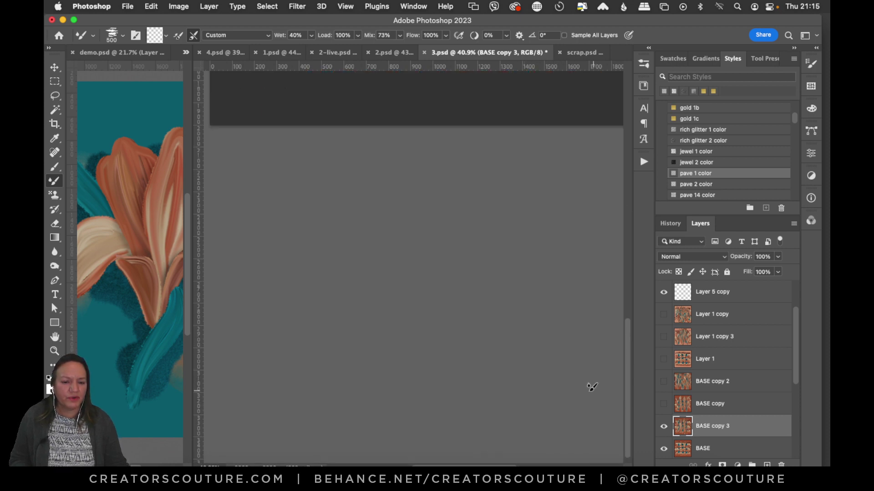
{"action": "mouse_move", "coordinate": [626, 362]}
{"action": "left_mouse_down"}
{"action": "mouse_move", "coordinate": [625, 224]}
{"action": "mouse_move", "coordinate": [619, 267]}
{"action": "left_mouse_up"}
{"action": "mouse_move", "coordinate": [582, 439]}
{"action": "left_mouse_down"}
{"action": "mouse_move", "coordinate": [596, 369]}
{"action": "mouse_move", "coordinate": [604, 67]}
{"action": "left_mouse_up"}
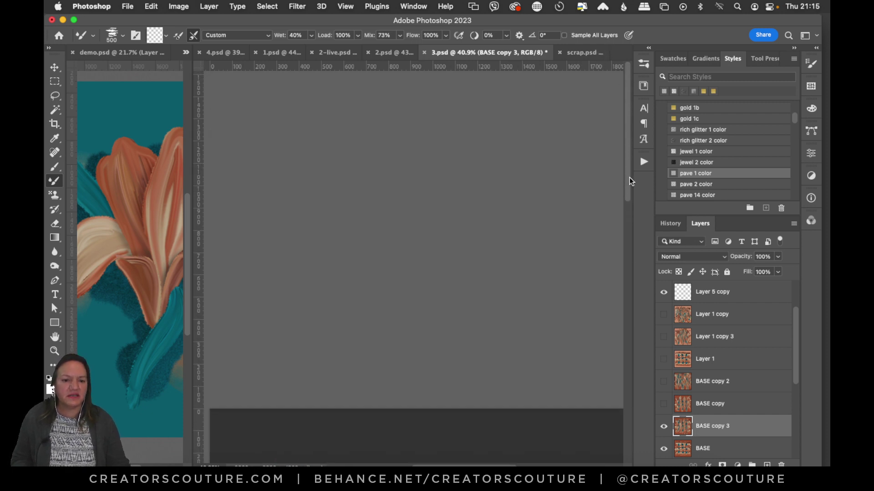
{"action": "mouse_move", "coordinate": [629, 178]}
{"action": "left_mouse_down"}
{"action": "mouse_move", "coordinate": [604, 318]}
{"action": "mouse_move", "coordinate": [607, 306]}
{"action": "left_mouse_up"}
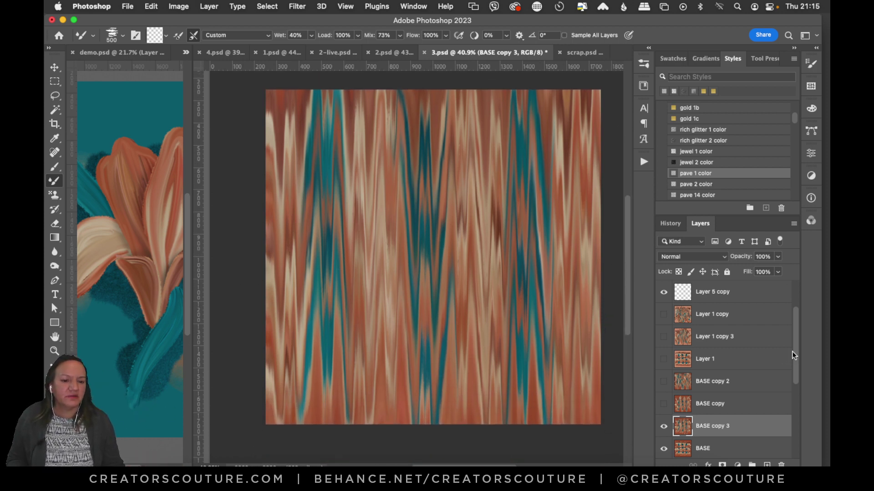
Step: Compare the streaked BASE copy 3 with the original BASE and with Layer 1 copy 3 by toggling layer visibility
{"action": "scroll", "coordinate": [795, 359], "scroll_direction": "down", "scroll_amount": 1}
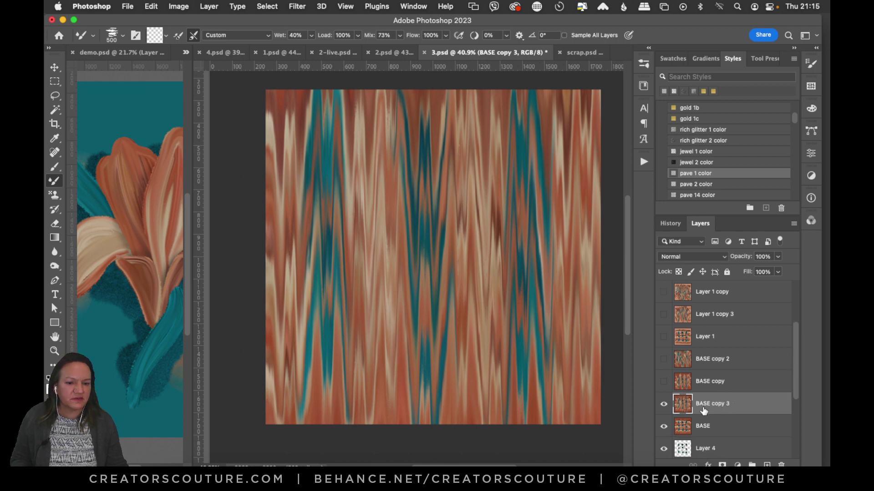
{"action": "left_click", "coordinate": [664, 404]}
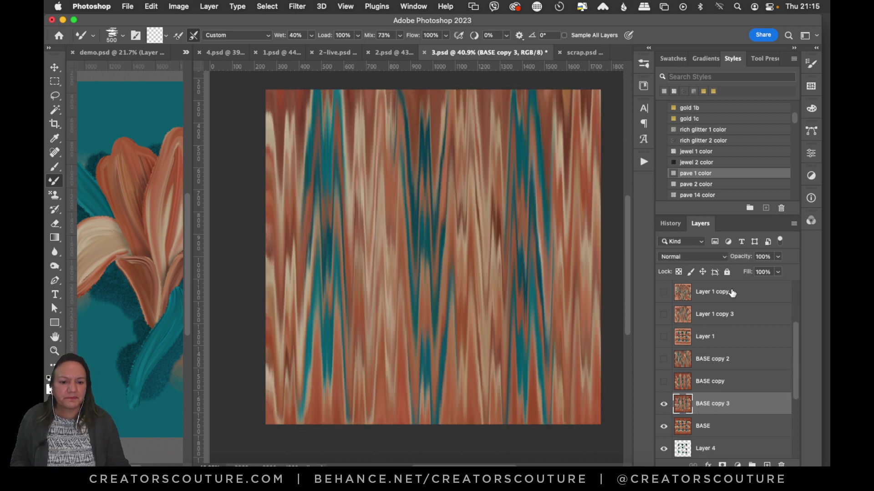
{"action": "left_click", "coordinate": [663, 315]}
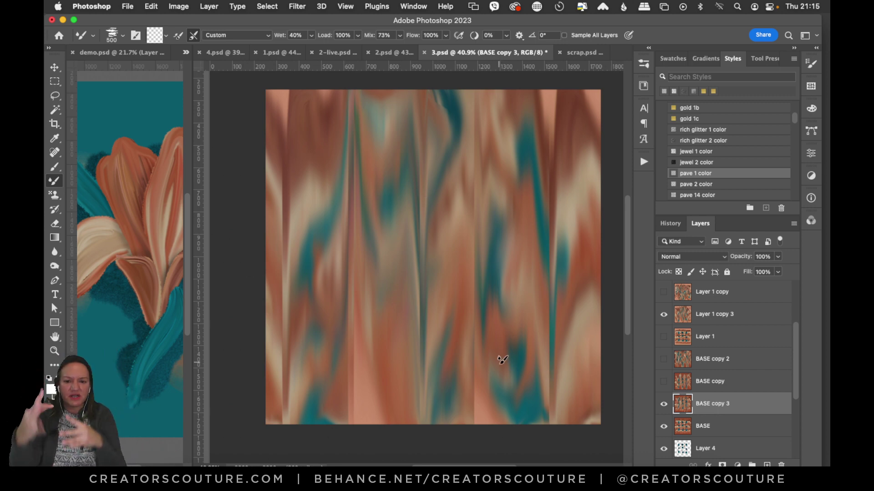
{"action": "left_click", "coordinate": [663, 315]}
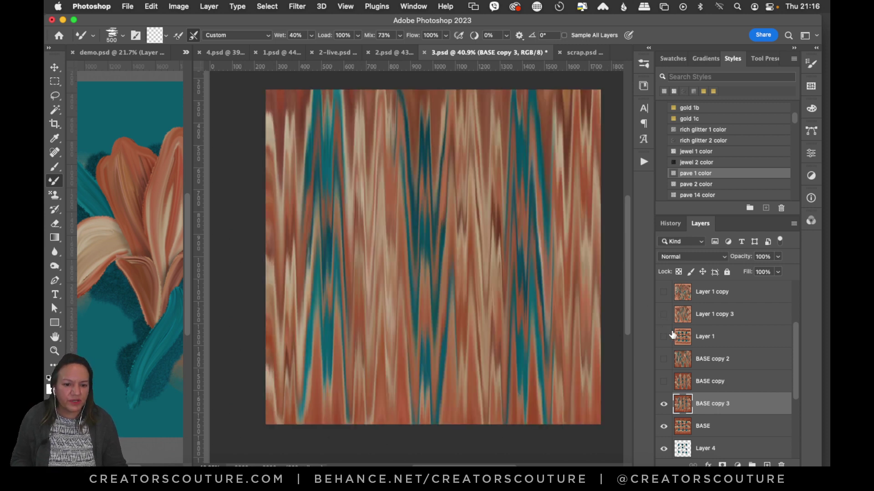
Step: Try vertical strokes on BASE copy 3 with the paint pulling 3 and paint pulling 4 brushes, and undo them
{"action": "left_click", "coordinate": [645, 70]}
{"action": "left_click", "coordinate": [555, 259]}
{"action": "left_click_drag", "start_coordinate": [391, 137], "coordinate": [379, 313]}
{"action": "left_click", "coordinate": [558, 291]}
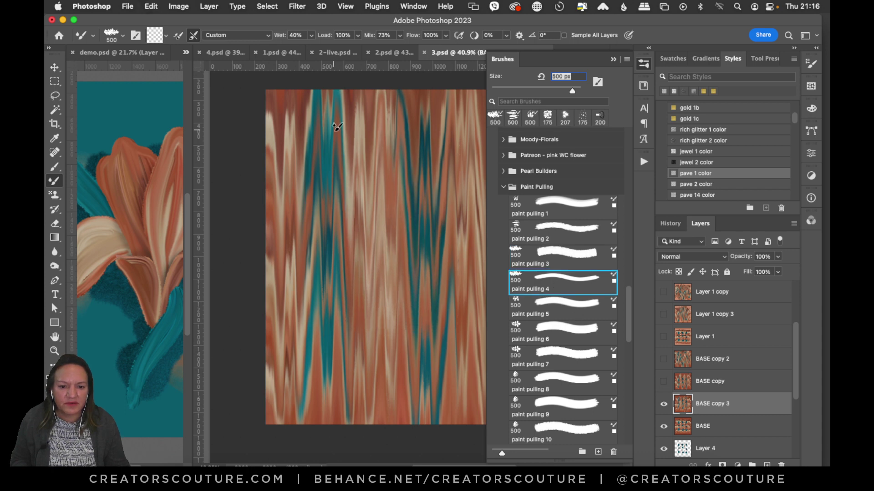
{"action": "left_click_drag", "start_coordinate": [339, 138], "coordinate": [335, 327]}
{"action": "key", "text": "super+z"}
Step: Try vertical strokes on BASE copy 3 with the paint pulling 6 and paint pulling 8 brushes, and undo them
{"action": "left_click", "coordinate": [548, 329]}
{"action": "mouse_move", "coordinate": [378, 121]}
{"action": "left_mouse_down"}
{"action": "mouse_move", "coordinate": [367, 300]}
{"action": "mouse_move", "coordinate": [373, 405]}
{"action": "left_mouse_up"}
{"action": "key", "text": "super+z"}
{"action": "left_click", "coordinate": [556, 385]}
{"action": "left_click_drag", "start_coordinate": [315, 112], "coordinate": [300, 407]}
{"action": "key", "text": "super+z"}
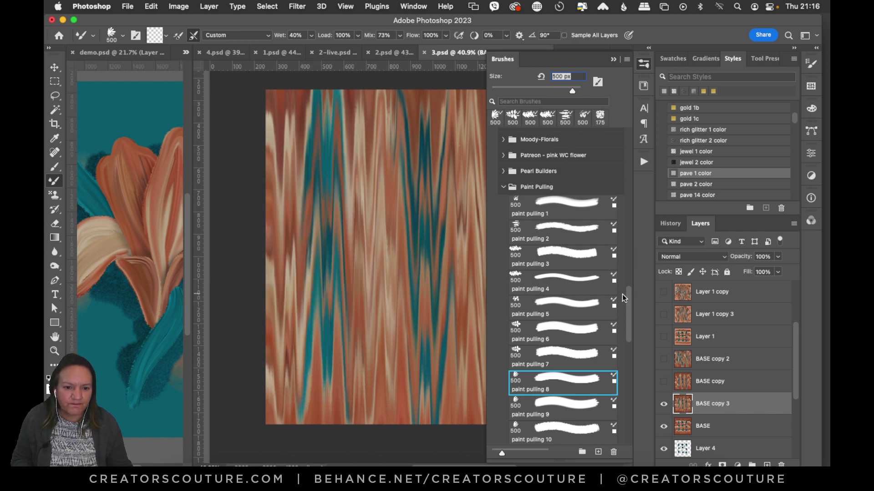
Step: Try vertical strokes on BASE copy 3 with the paint pulling 9 and paint pulling 10 brushes, and undo them
{"action": "scroll", "coordinate": [624, 300], "scroll_direction": "down", "scroll_amount": 5}
{"action": "left_click", "coordinate": [560, 297]}
{"action": "mouse_move", "coordinate": [366, 101]}
{"action": "left_mouse_down"}
{"action": "mouse_move", "coordinate": [355, 302]}
{"action": "mouse_move", "coordinate": [369, 393]}
{"action": "left_mouse_up"}
{"action": "key", "text": "super+z"}
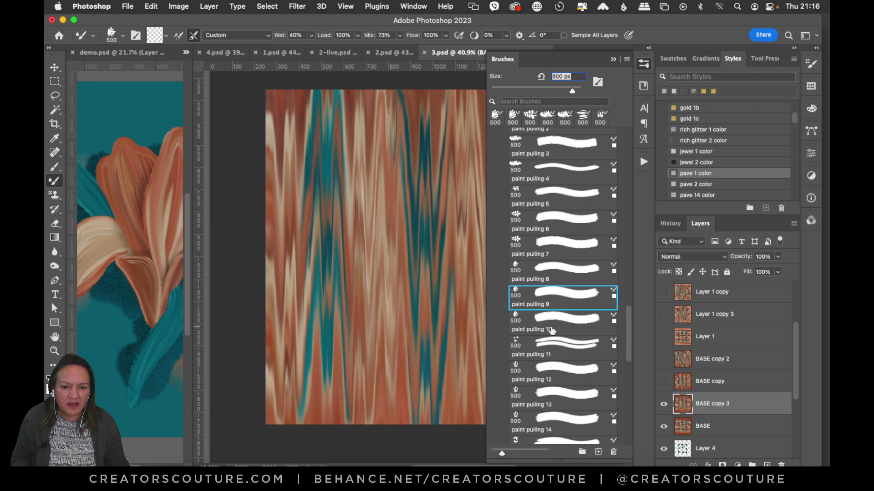
{"action": "left_click", "coordinate": [538, 319]}
{"action": "mouse_move", "coordinate": [401, 134]}
{"action": "left_mouse_down"}
{"action": "mouse_move", "coordinate": [390, 314]}
{"action": "mouse_move", "coordinate": [403, 400]}
{"action": "left_mouse_up"}
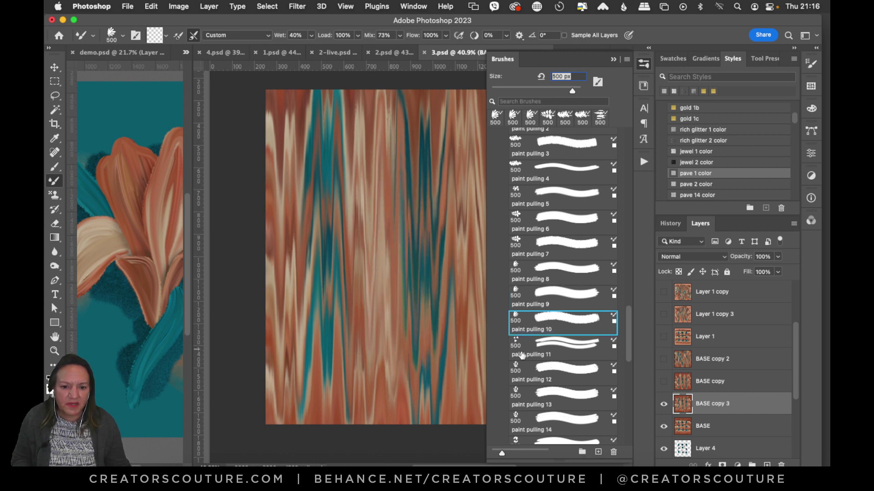
{"action": "key", "text": "super+z"}
Step: Try vertical strokes on BASE copy 3 with the paint pulling 11 and paint pulling 8 brushes, undoing each one
{"action": "left_click", "coordinate": [552, 351]}
{"action": "left_click_drag", "start_coordinate": [387, 190], "coordinate": [380, 376]}
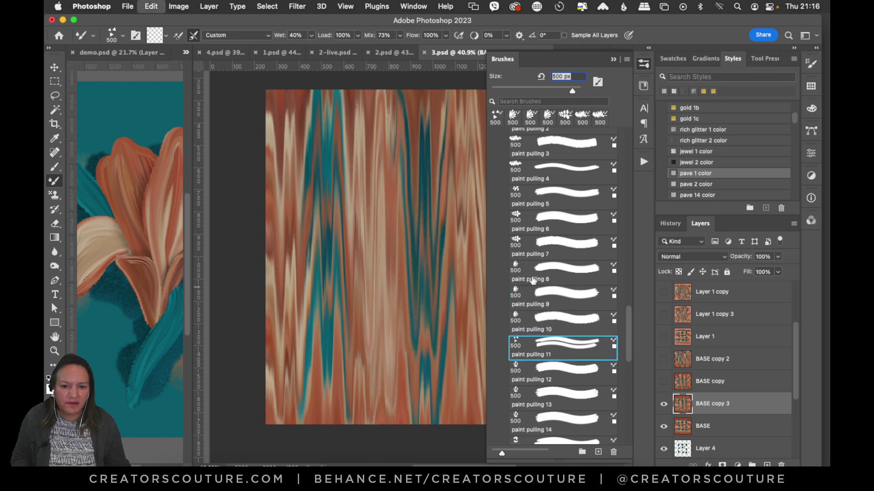
{"action": "key", "text": "super+z"}
{"action": "left_click", "coordinate": [547, 220]}
{"action": "left_click", "coordinate": [542, 279]}
{"action": "left_click_drag", "start_coordinate": [400, 136], "coordinate": [395, 337]}
{"action": "key", "text": "super+z"}
{"action": "left_click", "coordinate": [643, 64]}
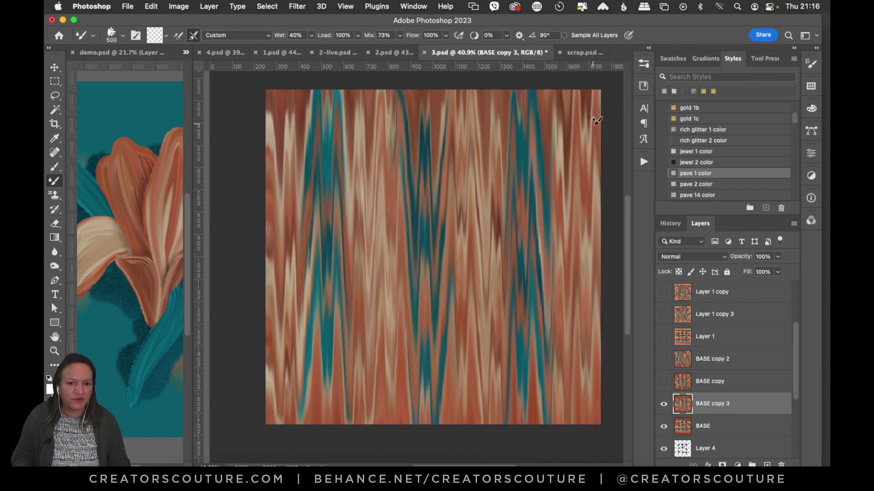
Step: Pull the paint on BASE copy 3 in alternating horizontal strokes down the full square with the 500 px paint pulling 8 brush
{"action": "mouse_move", "coordinate": [619, 122]}
{"action": "left_mouse_down"}
{"action": "mouse_move", "coordinate": [427, 114]}
{"action": "mouse_move", "coordinate": [241, 133]}
{"action": "left_mouse_up"}
{"action": "left_click_drag", "start_coordinate": [248, 193], "coordinate": [607, 214]}
{"action": "scroll", "coordinate": [510, 257], "scroll_direction": "right", "scroll_amount": 5}
{"action": "scroll", "coordinate": [460, 459], "scroll_direction": "left", "scroll_amount": 5}
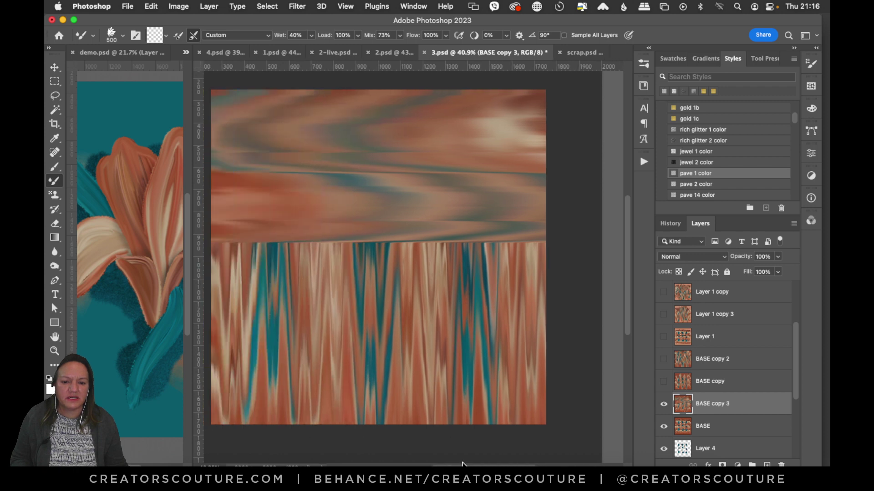
{"action": "left_click_drag", "start_coordinate": [453, 464], "coordinate": [461, 465]}
{"action": "mouse_move", "coordinate": [587, 266]}
{"action": "left_mouse_down"}
{"action": "mouse_move", "coordinate": [431, 305]}
{"action": "mouse_move", "coordinate": [254, 273]}
{"action": "mouse_move", "coordinate": [231, 282]}
{"action": "left_mouse_up"}
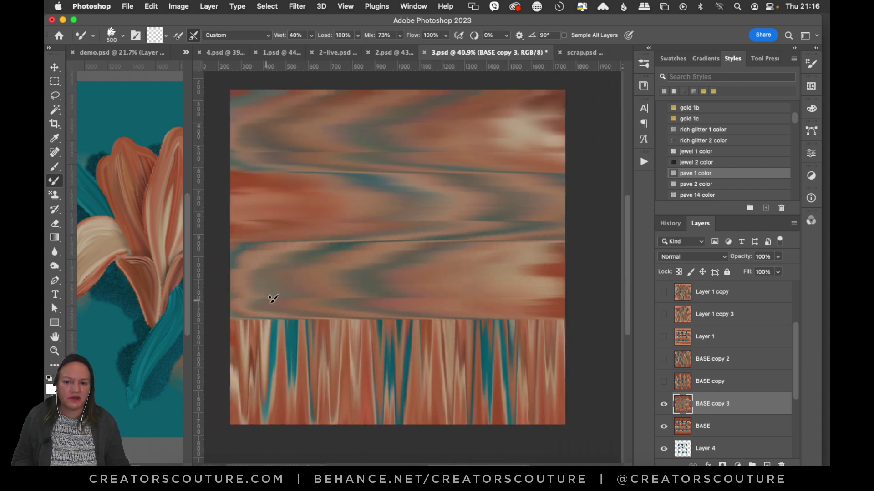
{"action": "mouse_move", "coordinate": [220, 347]}
{"action": "left_mouse_down"}
{"action": "mouse_move", "coordinate": [350, 360]}
{"action": "mouse_move", "coordinate": [553, 397]}
{"action": "mouse_move", "coordinate": [464, 412]}
{"action": "mouse_move", "coordinate": [357, 407]}
{"action": "mouse_move", "coordinate": [217, 420]}
{"action": "left_mouse_up"}
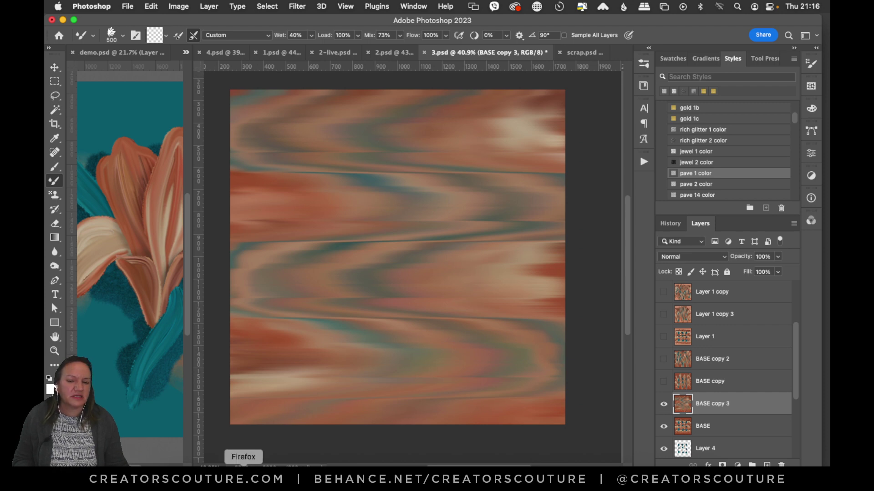
Step: Show BASE copy 2 briefly for comparison, hide it again, and make Layer 1 copy 3 visible
{"action": "left_click", "coordinate": [663, 359]}
{"action": "left_click", "coordinate": [663, 359]}
{"action": "left_click", "coordinate": [663, 314]}
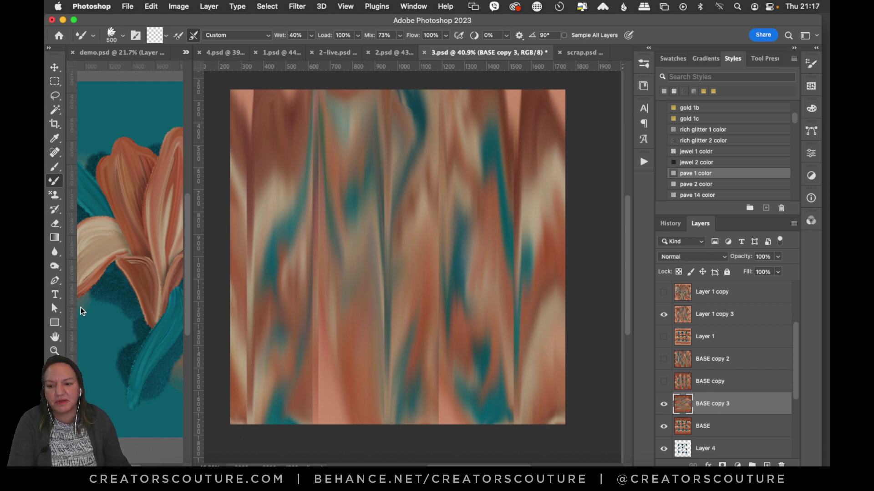
{"action": "key", "text": "z"}
{"action": "left_click_drag", "start_coordinate": [349, 179], "coordinate": [359, 200]}
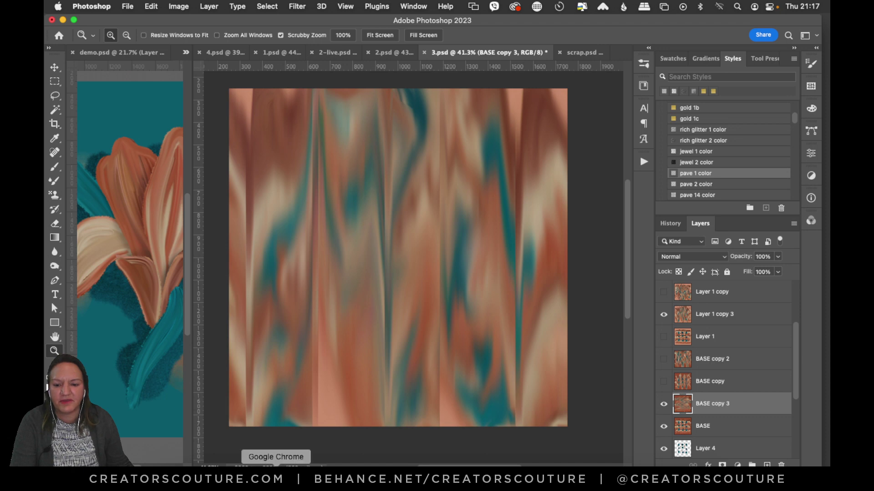
{"action": "left_click", "coordinate": [275, 462]}
{"action": "key", "text": "super+t"}
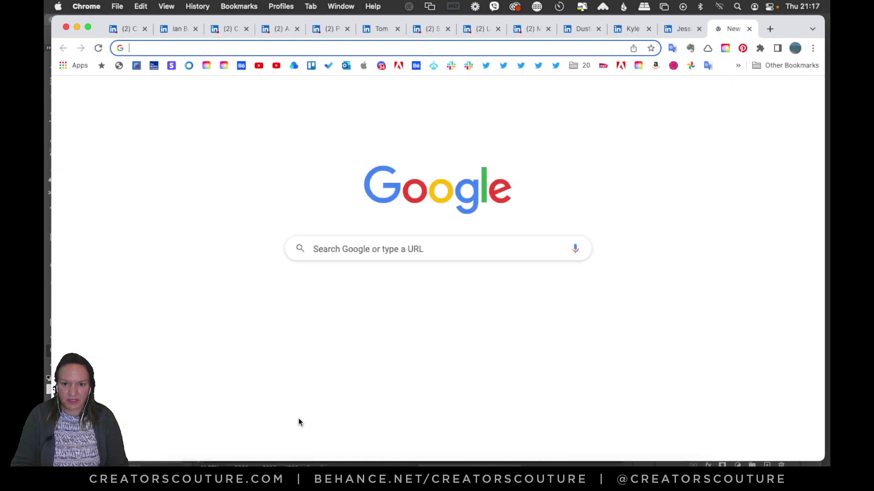
{"action": "type", "text": "pi"}
{"action": "left_click", "coordinate": [77, 28]}
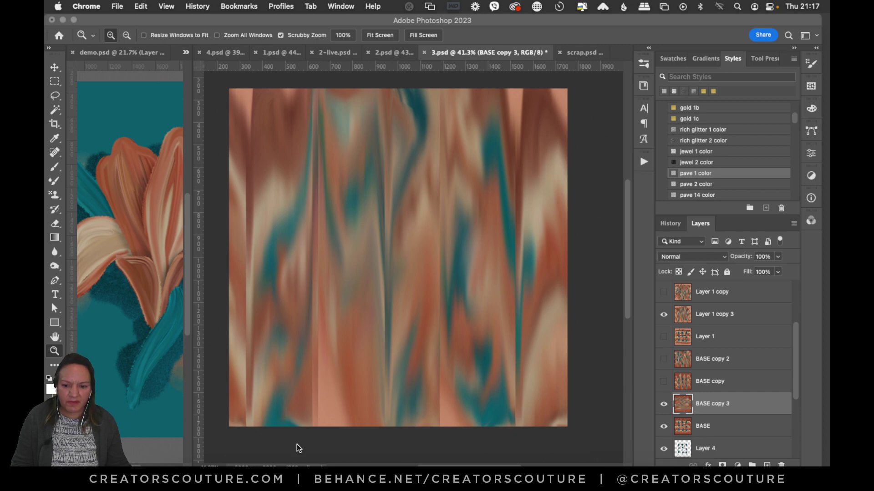
{"action": "left_click", "coordinate": [274, 462]}
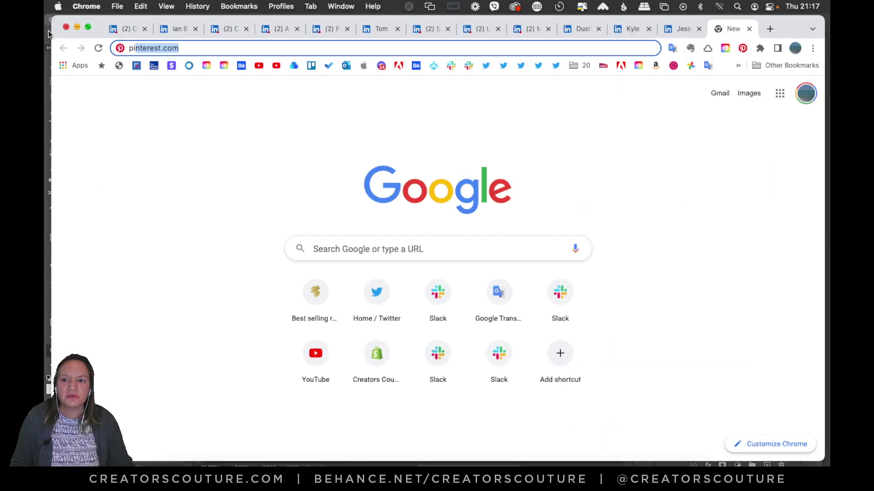
{"action": "left_click", "coordinate": [77, 26]}
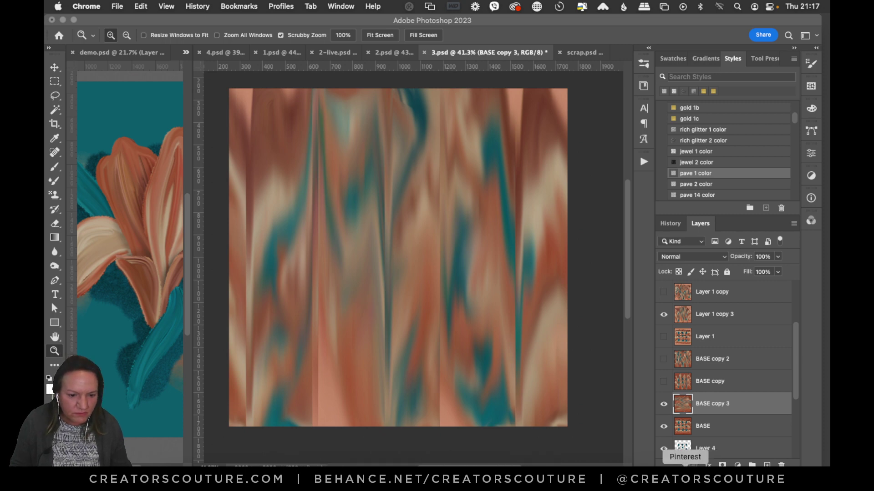
Step: Switch to Chrome's Pinterest window, load creatorscouture.com in a new tab, and open the shop's Photoshop Brushes collection
{"action": "left_click", "coordinate": [684, 463]}
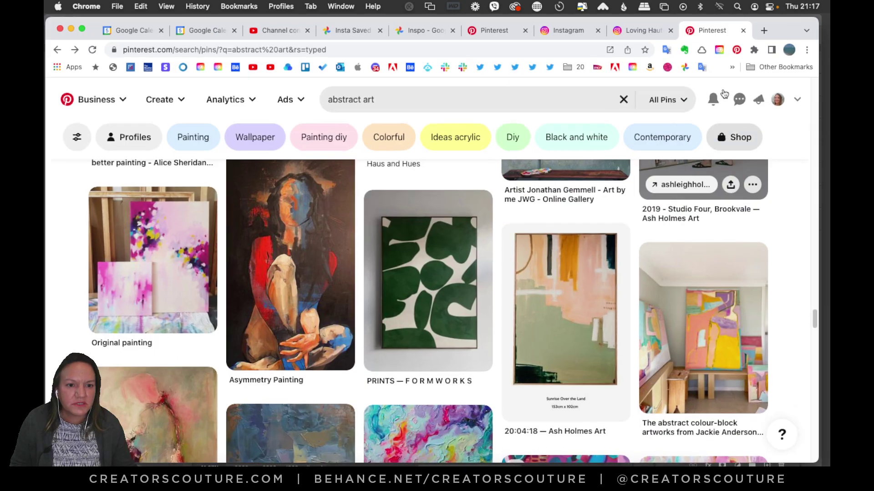
{"action": "left_click", "coordinate": [765, 30]}
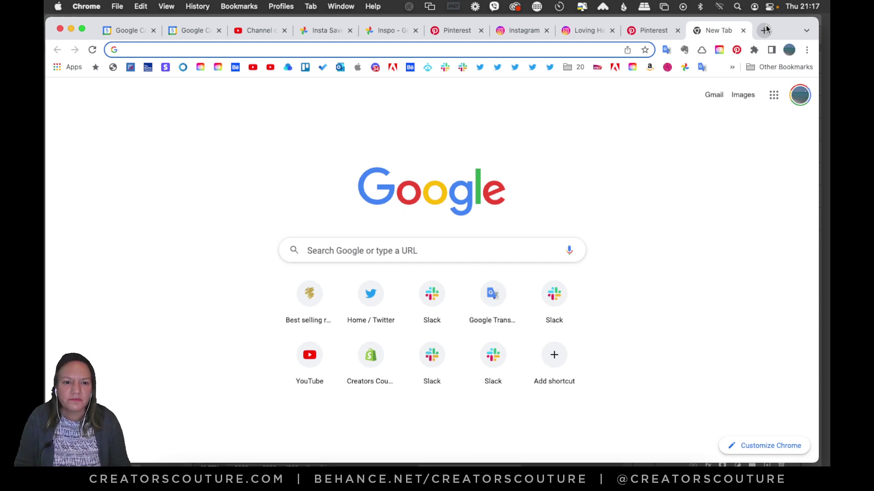
{"action": "type", "text": "cre"}
{"action": "key", "text": "Return"}
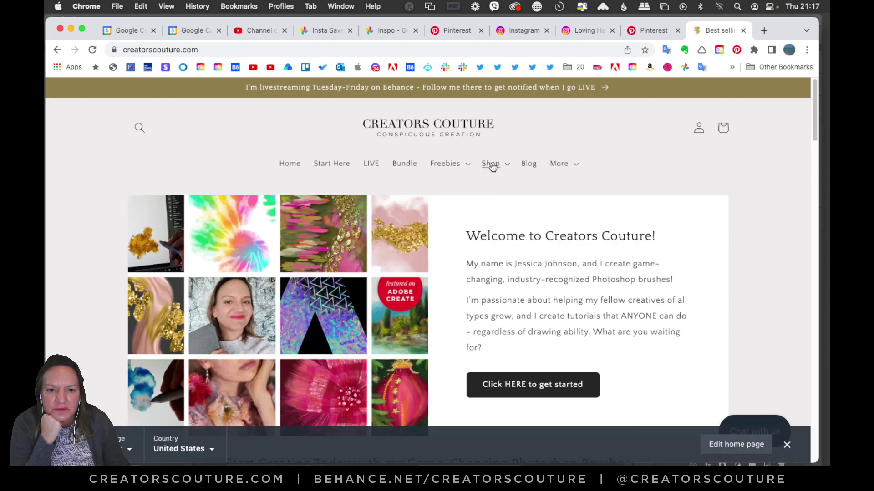
{"action": "left_click", "coordinate": [494, 166]}
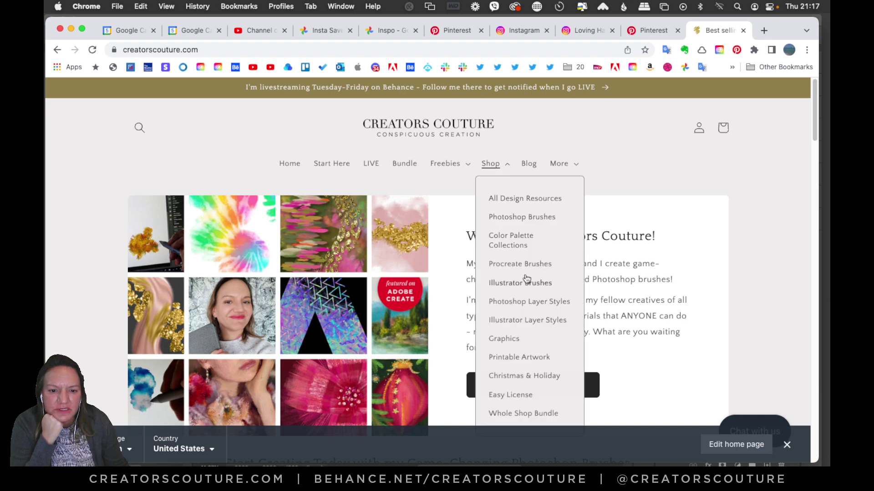
{"action": "left_click", "coordinate": [518, 217]}
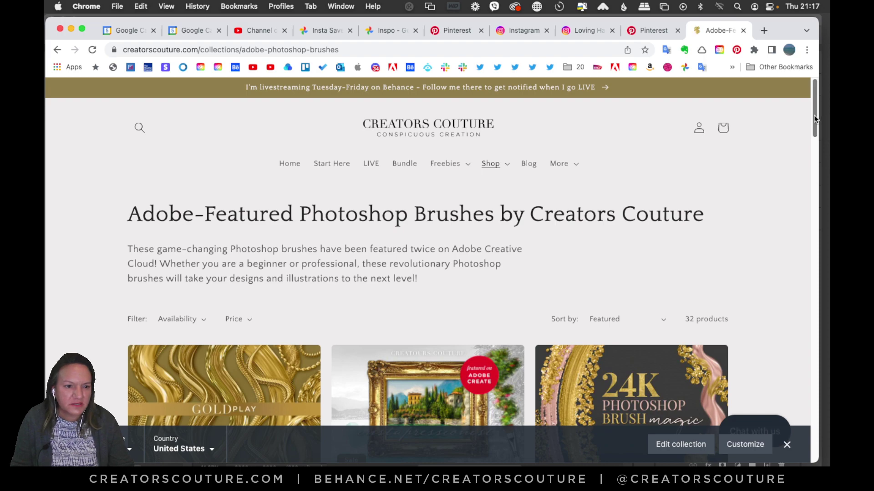
Step: Browse the Photoshop brushes collection through to page 2 and open the sixteen paint-pulling brushes product
{"action": "scroll", "coordinate": [790, 235], "scroll_direction": "down", "scroll_amount": 10}
{"action": "scroll", "coordinate": [800, 191], "scroll_direction": "up", "scroll_amount": 8}
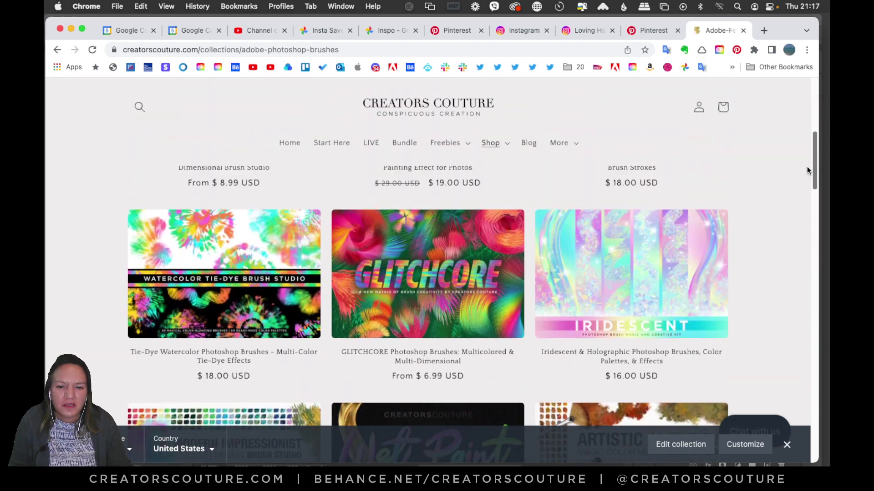
{"action": "scroll", "coordinate": [806, 167], "scroll_direction": "down", "scroll_amount": 4}
{"action": "scroll", "coordinate": [794, 212], "scroll_direction": "down", "scroll_amount": 12}
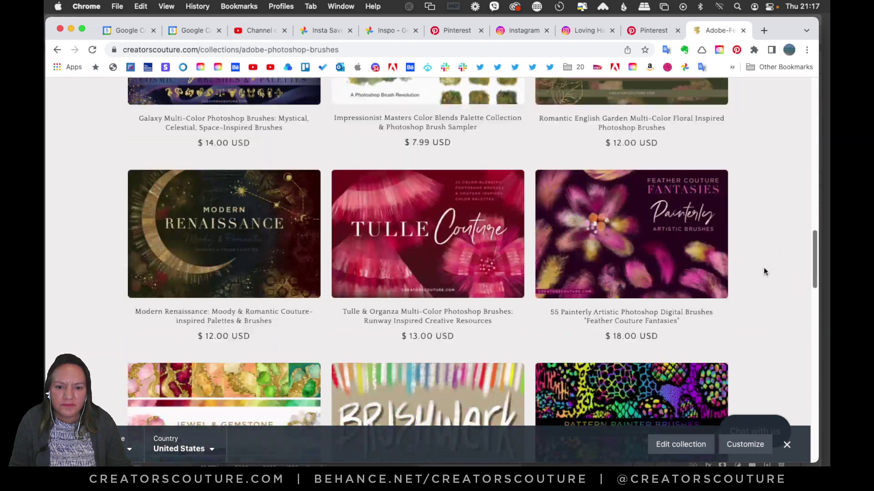
{"action": "scroll", "coordinate": [751, 290], "scroll_direction": "down", "scroll_amount": 7}
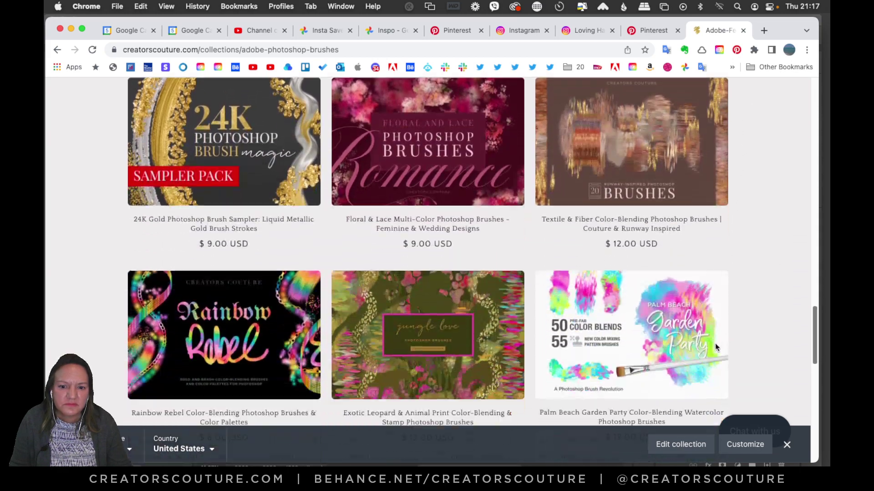
{"action": "scroll", "coordinate": [715, 343], "scroll_direction": "down", "scroll_amount": 4}
{"action": "scroll", "coordinate": [702, 371], "scroll_direction": "up", "scroll_amount": 10}
{"action": "scroll", "coordinate": [749, 273], "scroll_direction": "down", "scroll_amount": 7}
{"action": "scroll", "coordinate": [651, 346], "scroll_direction": "down", "scroll_amount": 4}
{"action": "left_click", "coordinate": [426, 336]}
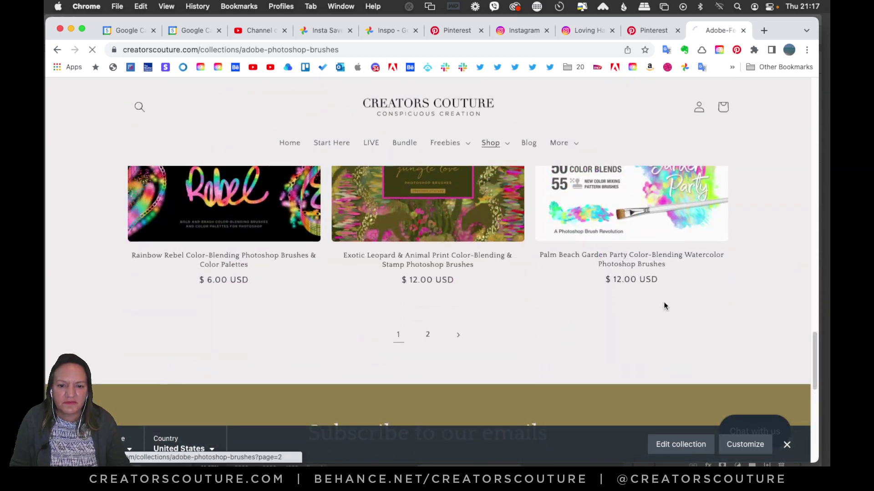
{"action": "scroll", "coordinate": [801, 228], "scroll_direction": "down", "scroll_amount": 10}
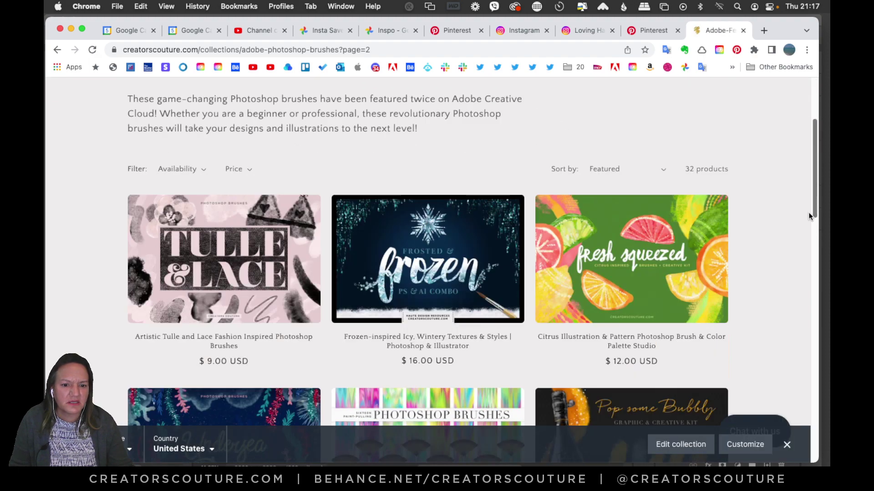
{"action": "left_click", "coordinate": [458, 198]}
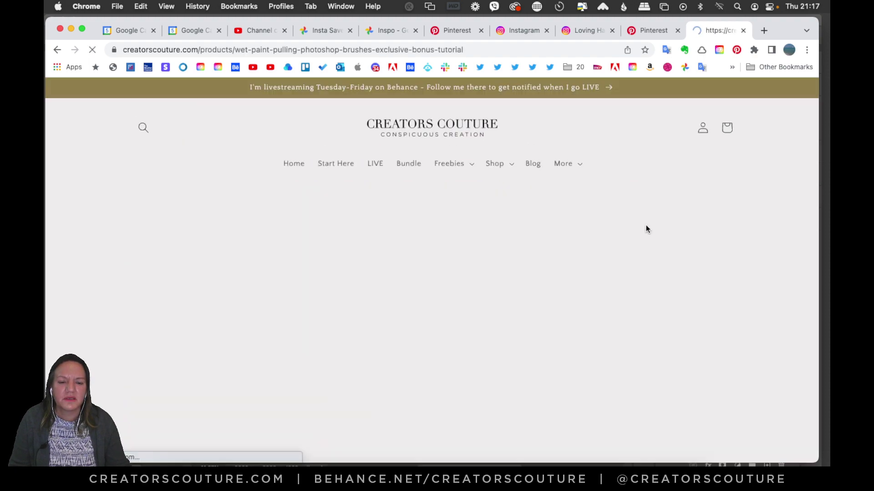
Step: Enlarge the product images and examine the sample swatches of the sixteen paint-pulling brushes
{"action": "left_click", "coordinate": [335, 265]}
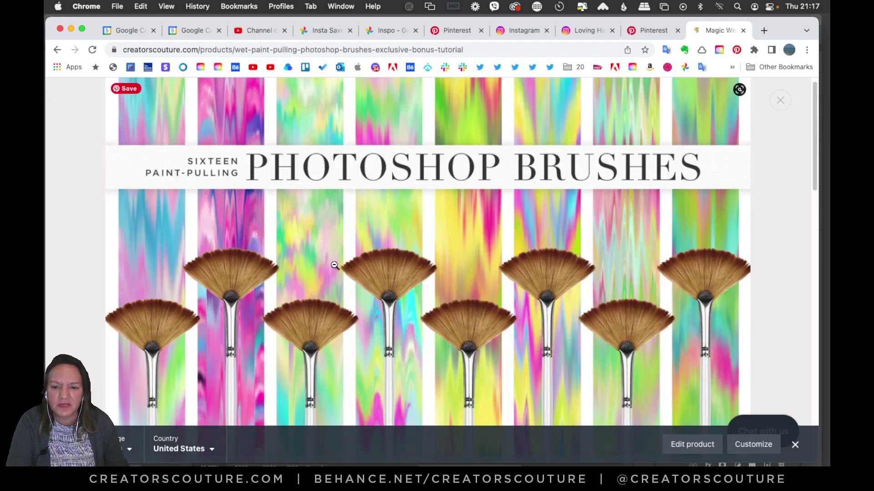
{"action": "left_click_drag", "start_coordinate": [813, 165], "coordinate": [793, 279]}
{"action": "left_click", "coordinate": [791, 275]}
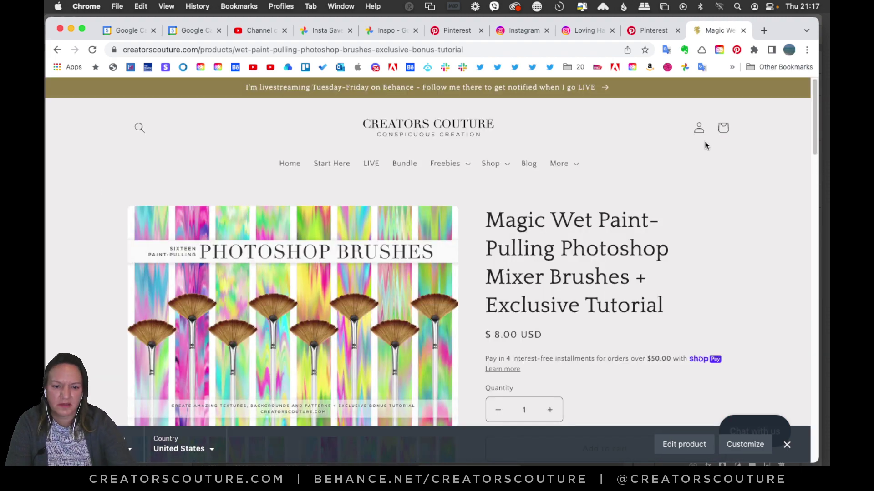
{"action": "scroll", "coordinate": [526, 209], "scroll_direction": "down", "scroll_amount": 10}
{"action": "scroll", "coordinate": [433, 246], "scroll_direction": "up", "scroll_amount": 3}
{"action": "left_click", "coordinate": [248, 223]}
{"action": "scroll", "coordinate": [515, 228], "scroll_direction": "up", "scroll_amount": 10}
{"action": "scroll", "coordinate": [523, 228], "scroll_direction": "down", "scroll_amount": 4}
{"action": "scroll", "coordinate": [523, 229], "scroll_direction": "down", "scroll_amount": 6}
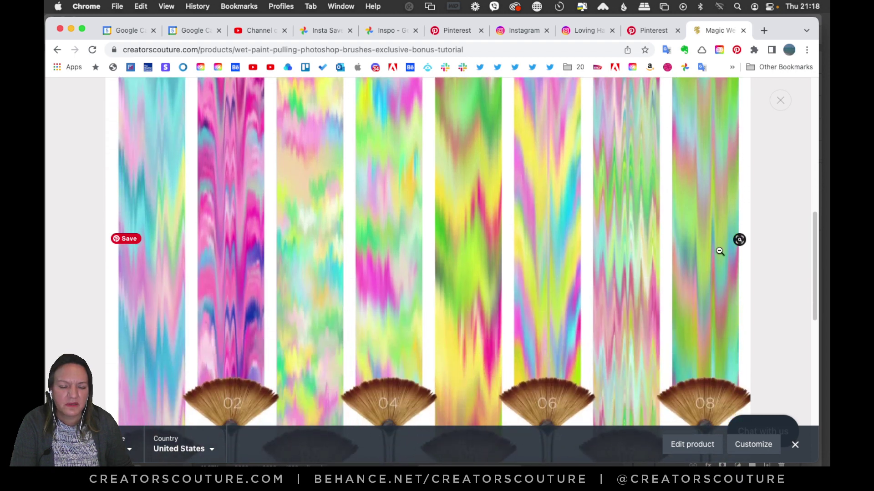
{"action": "scroll", "coordinate": [766, 250], "scroll_direction": "down", "scroll_amount": 1}
{"action": "scroll", "coordinate": [767, 250], "scroll_direction": "up", "scroll_amount": 2}
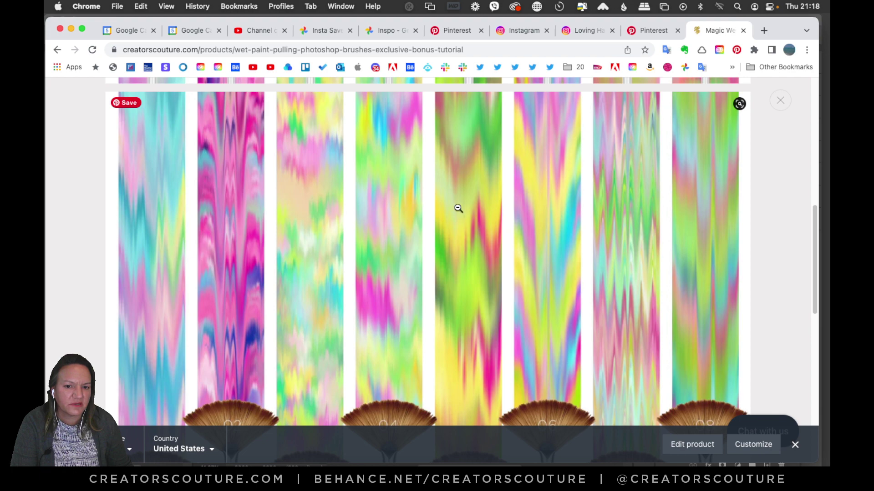
{"action": "scroll", "coordinate": [470, 354], "scroll_direction": "down", "scroll_amount": 10}
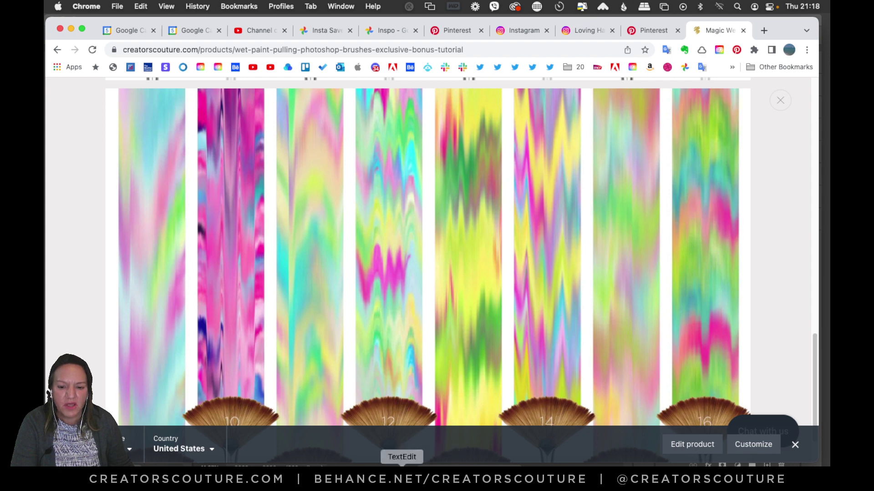
Step: Switch to Photoshop, select the paint pulling 6 mixer brush, and check its Brush Tip Shape settings
{"action": "left_click", "coordinate": [362, 463]}
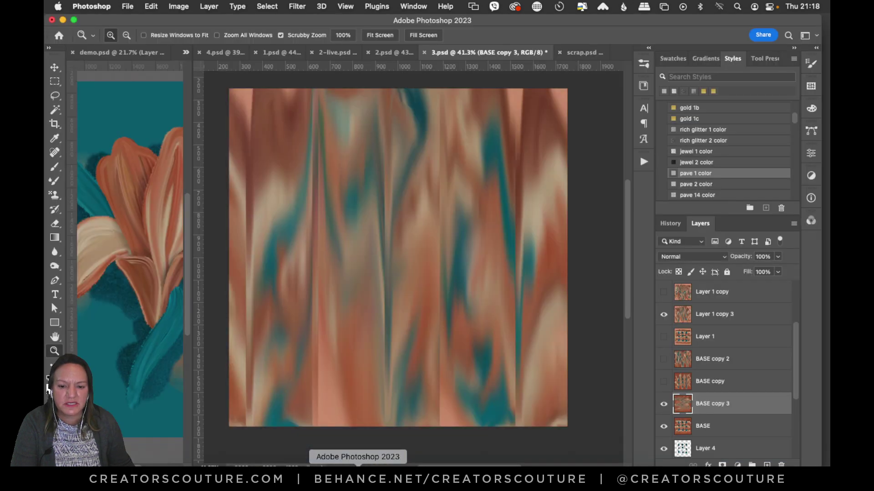
{"action": "left_click", "coordinate": [642, 63]}
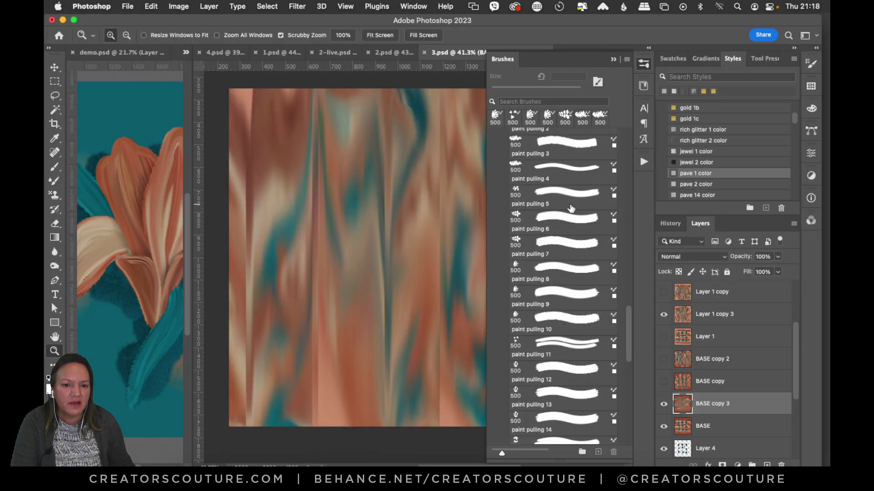
{"action": "left_click", "coordinate": [518, 223]}
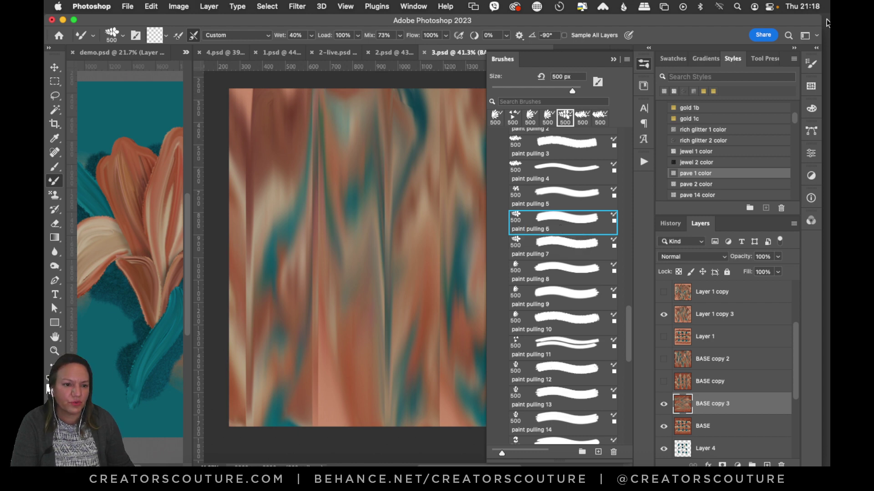
{"action": "left_click", "coordinate": [806, 65]}
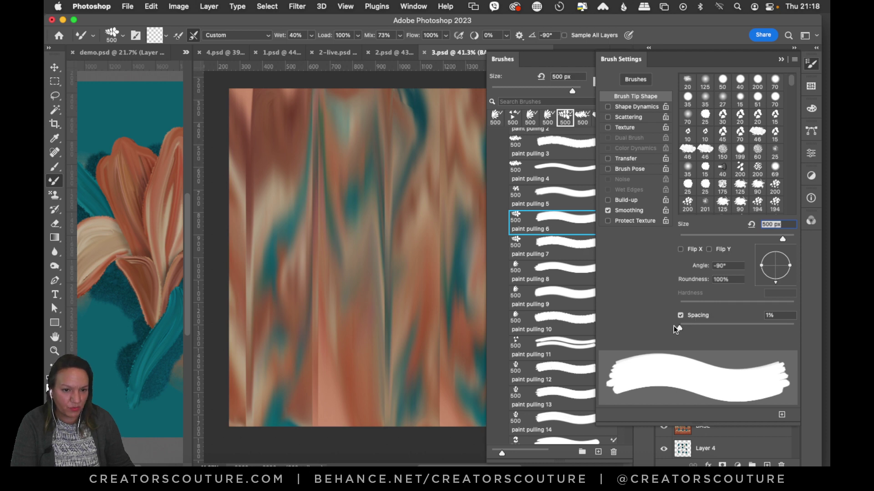
{"action": "left_click", "coordinate": [811, 64]}
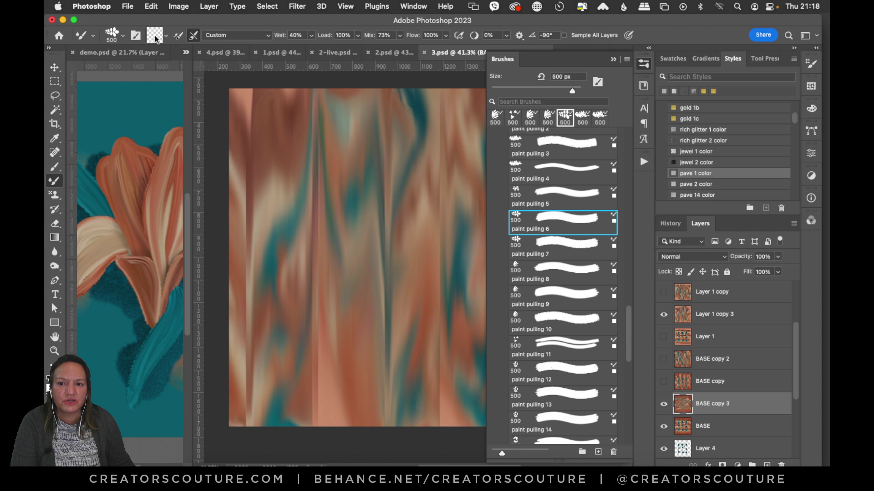
{"action": "left_click", "coordinate": [644, 64]}
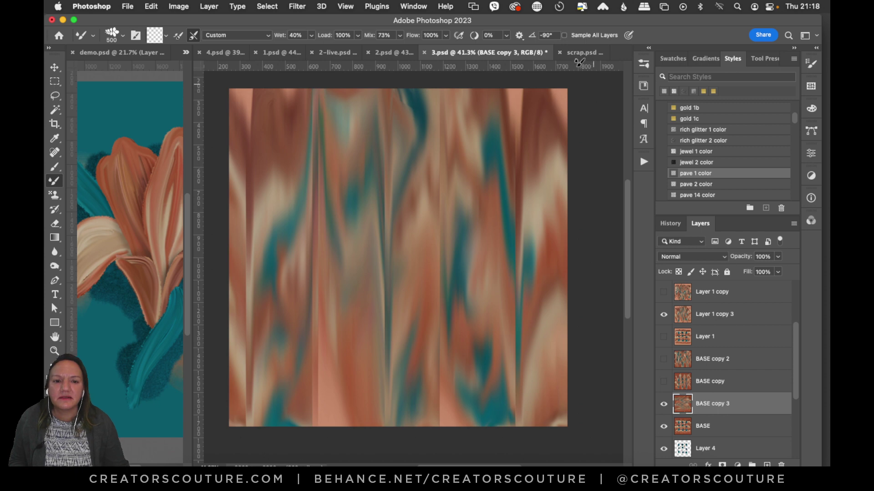
Step: Open 4.psd for a closer look at its abstract brushwork and activate the Pattern Stamp Tool
{"action": "left_click", "coordinate": [225, 53]}
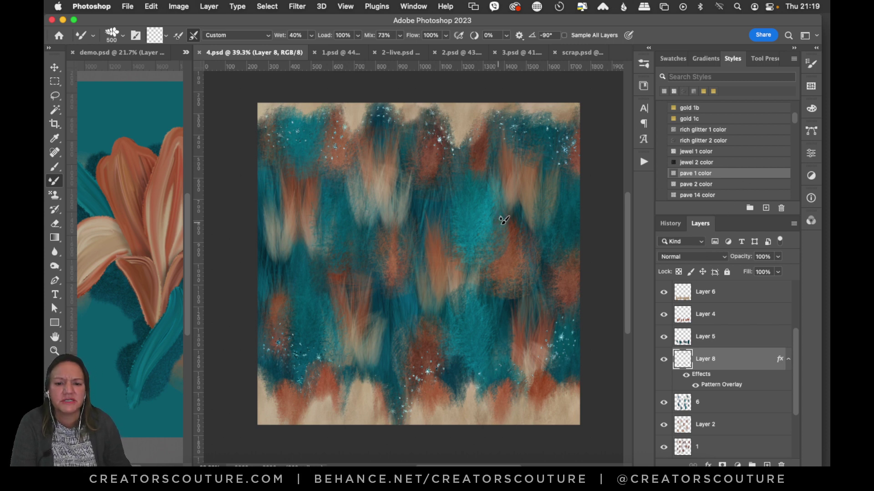
{"action": "left_click_drag", "start_coordinate": [629, 227], "coordinate": [629, 225]}
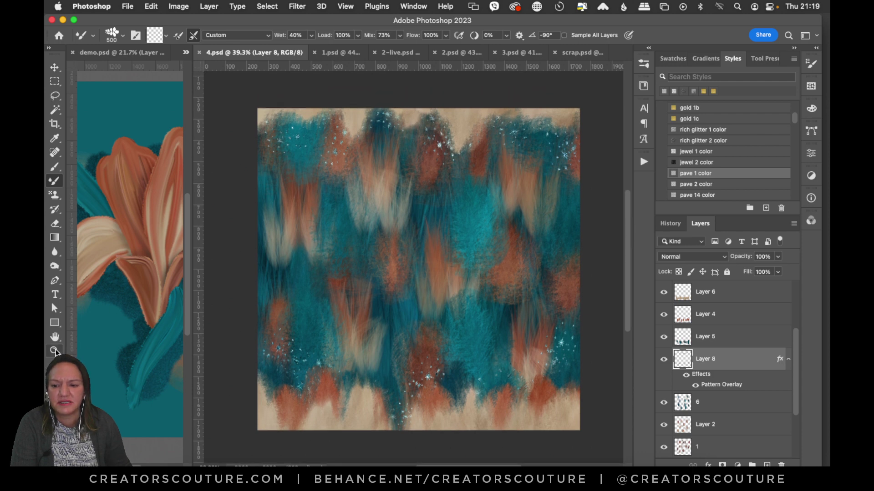
{"action": "key", "text": "z"}
{"action": "left_click_drag", "start_coordinate": [425, 259], "coordinate": [443, 264]}
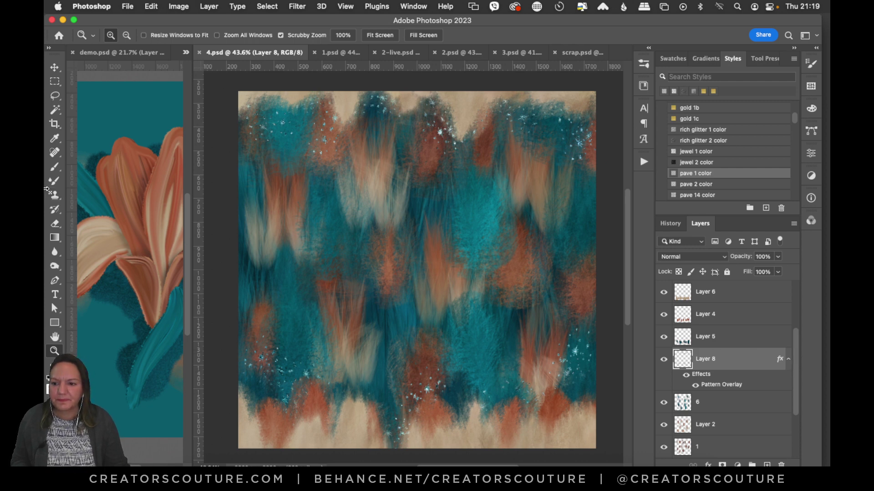
{"action": "left_click", "coordinate": [54, 195]}
{"action": "left_click", "coordinate": [101, 195]}
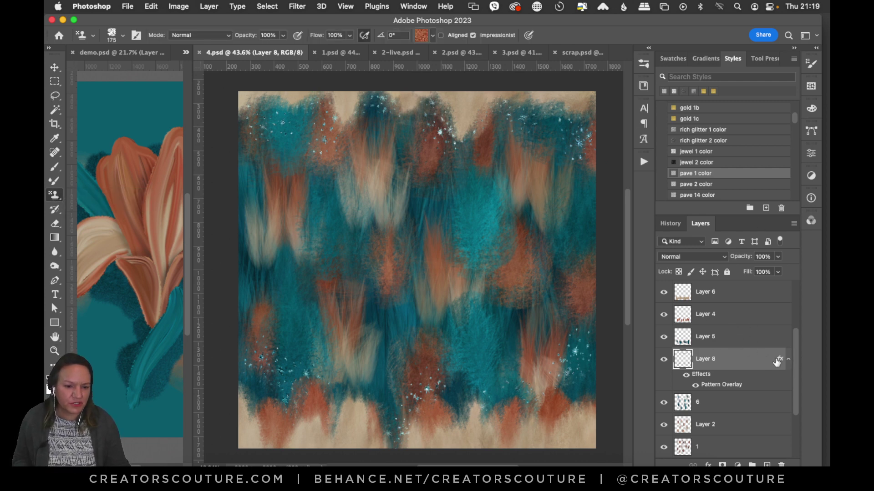
Step: Duplicate the PREVIEW CROP, 1500, Color Fill 1 and Background layers of 4.psd into a new document and add a blank layer above 1500
{"action": "left_click_drag", "start_coordinate": [795, 351], "coordinate": [797, 294]}
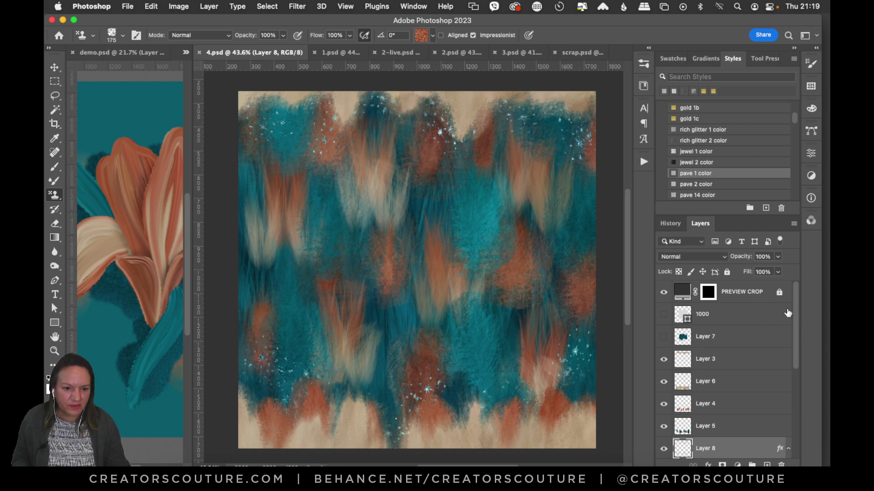
{"action": "left_click", "coordinate": [754, 302]}
{"action": "left_click_drag", "start_coordinate": [794, 320], "coordinate": [760, 460]}
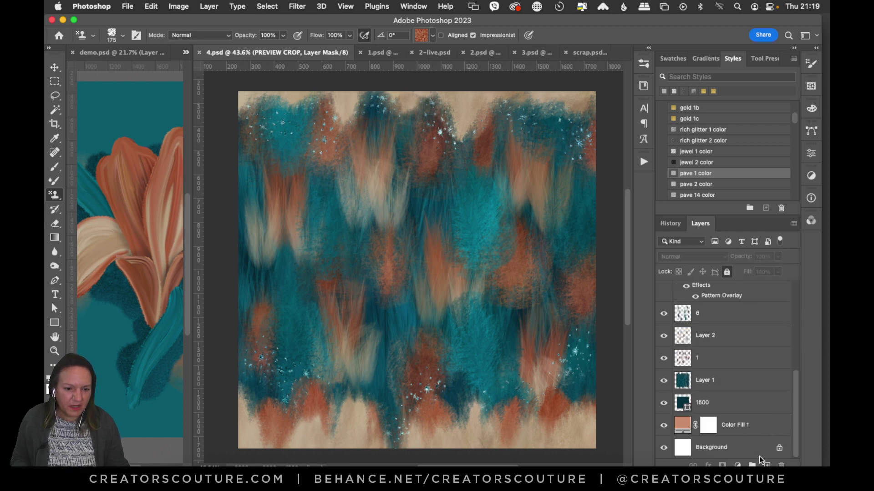
{"action": "left_click", "coordinate": [723, 406]}
{"action": "left_click", "coordinate": [728, 427], "text": "shift"}
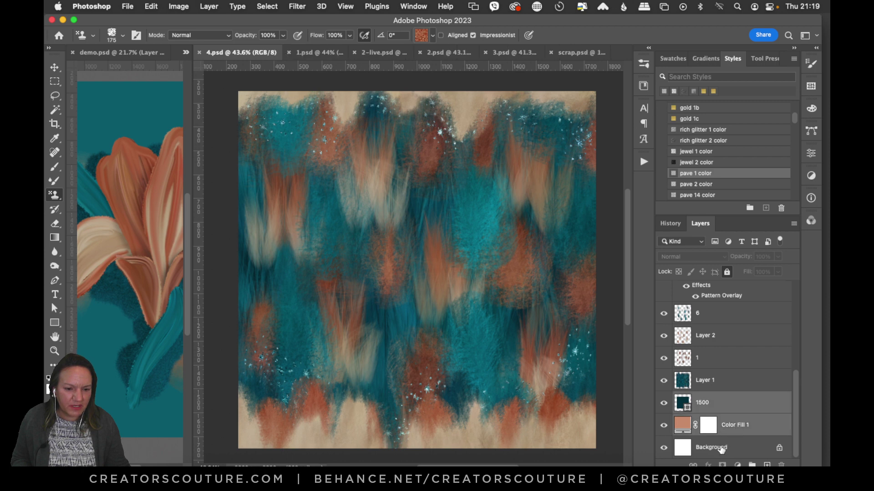
{"action": "left_click", "coordinate": [721, 450], "text": "shift"}
{"action": "right_click", "coordinate": [734, 407]}
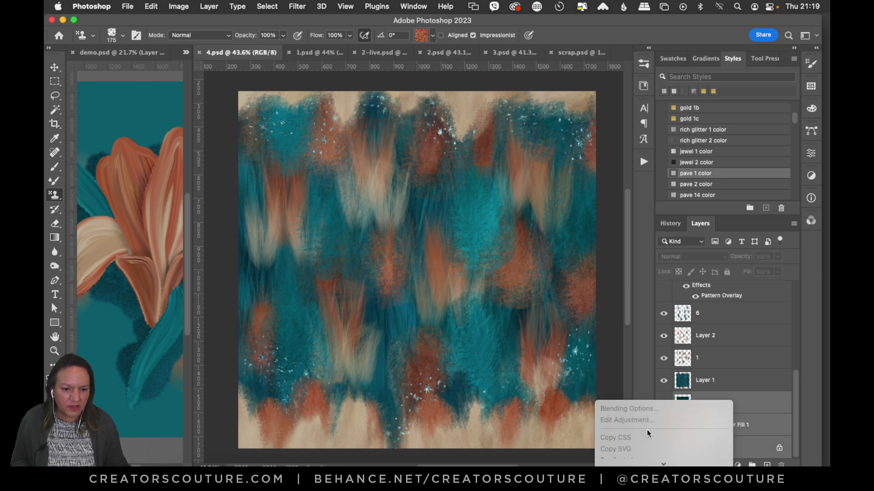
{"action": "left_click", "coordinate": [635, 291]}
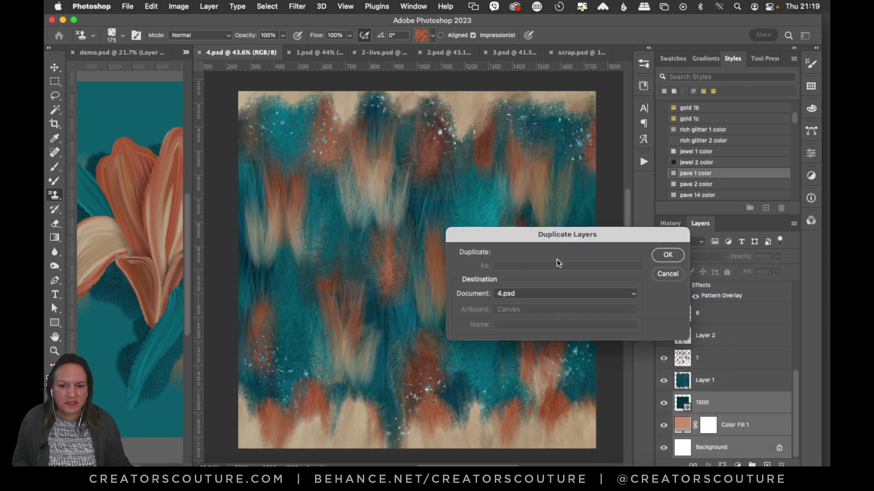
{"action": "left_click", "coordinate": [529, 295]}
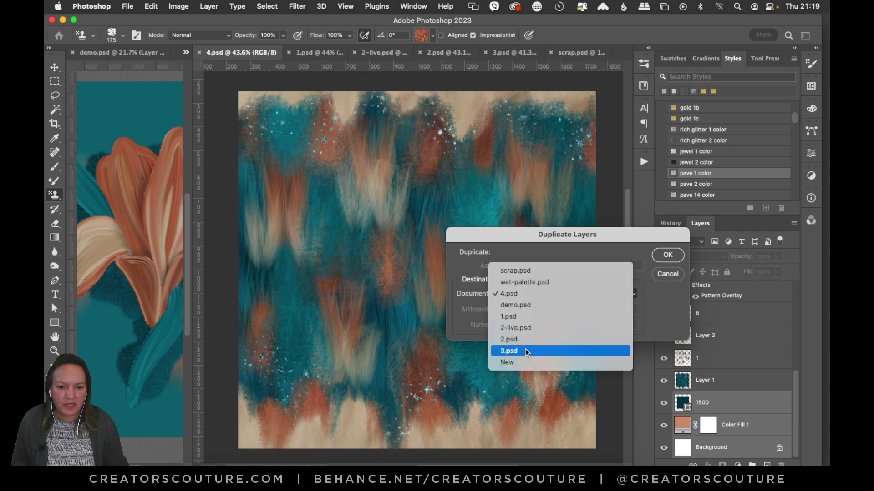
{"action": "left_click", "coordinate": [526, 360]}
{"action": "left_click", "coordinate": [668, 257]}
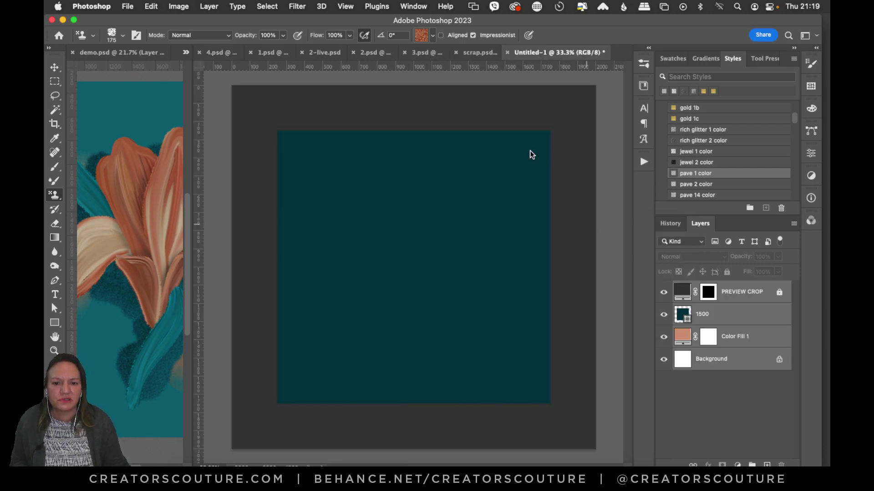
{"action": "left_click", "coordinate": [737, 324]}
{"action": "left_click", "coordinate": [767, 463]}
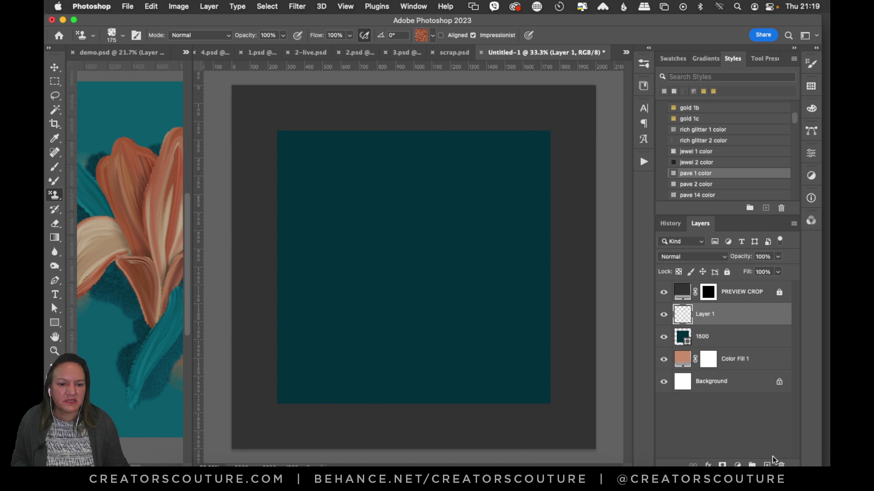
Step: Move 4.psd into the document group containing demo.psd and adjust the split so it sits beside the working canvas as a reference
{"action": "left_click", "coordinate": [460, 58]}
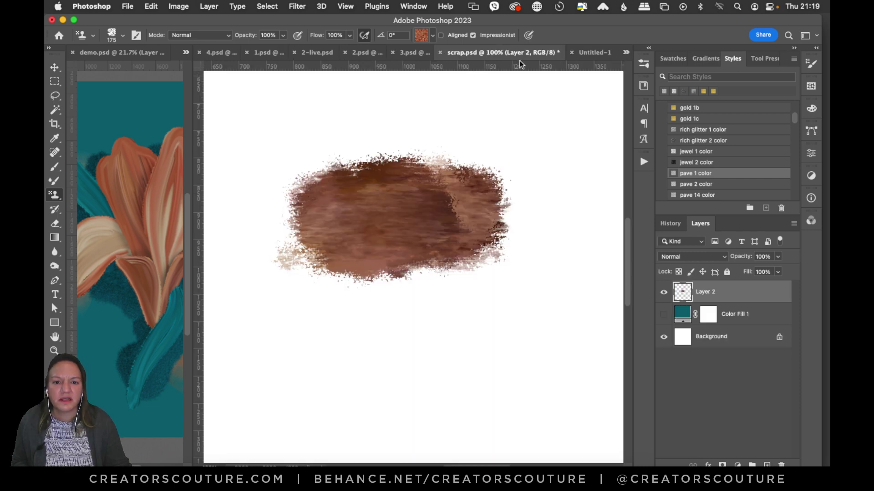
{"action": "left_click", "coordinate": [587, 52]}
{"action": "left_click", "coordinate": [410, 53]}
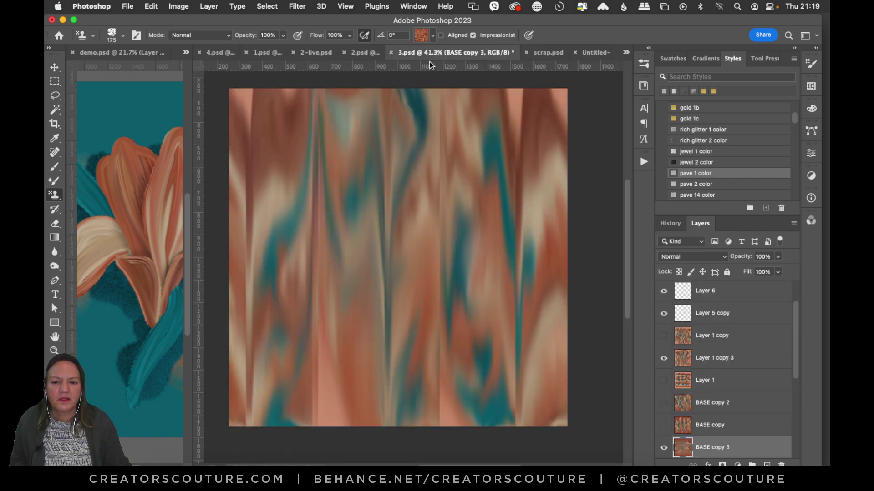
{"action": "left_click", "coordinate": [626, 52]}
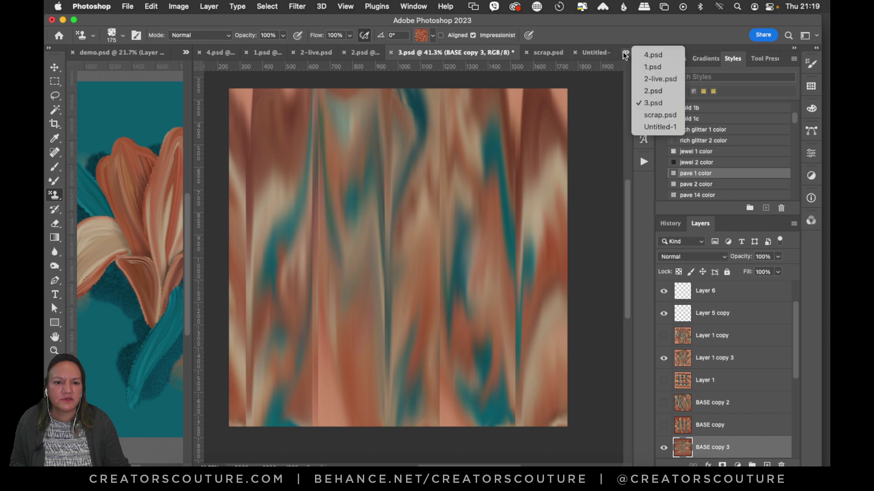
{"action": "left_click", "coordinate": [655, 55]}
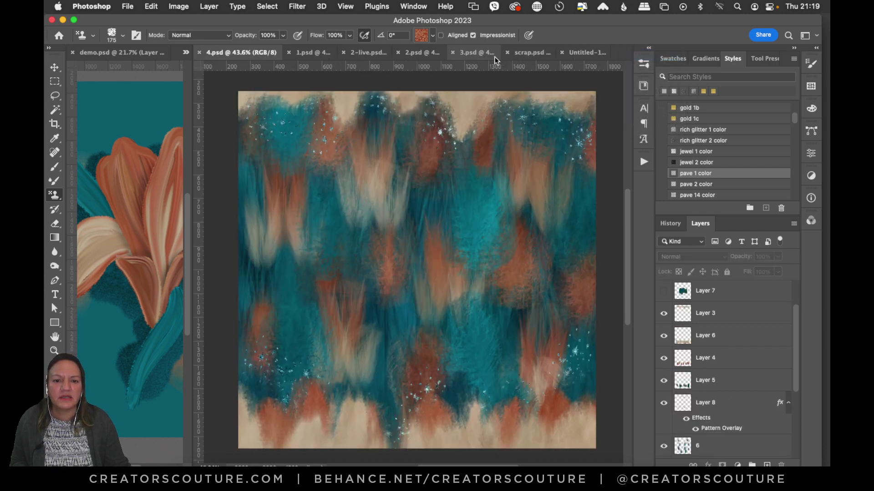
{"action": "left_click_drag", "start_coordinate": [229, 50], "coordinate": [138, 53]}
{"action": "left_click_drag", "start_coordinate": [193, 115], "coordinate": [273, 143]}
{"action": "mouse_move", "coordinate": [224, 465]}
{"action": "left_mouse_down"}
{"action": "mouse_move", "coordinate": [239, 465]}
{"action": "mouse_move", "coordinate": [226, 462]}
{"action": "left_mouse_up"}
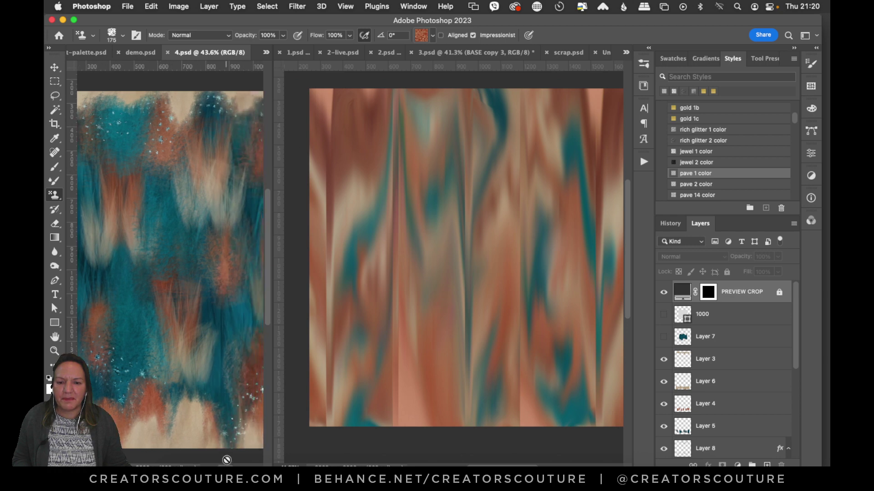
{"action": "left_click", "coordinate": [350, 109]}
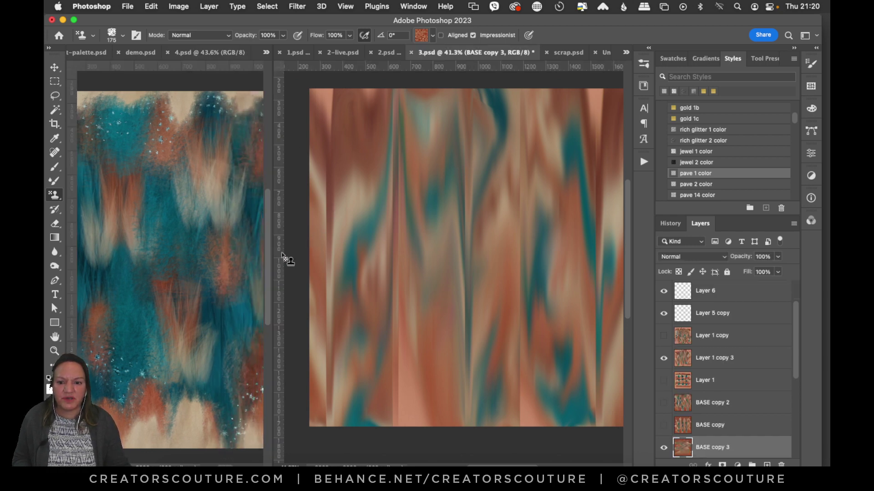
{"action": "left_click_drag", "start_coordinate": [272, 248], "coordinate": [228, 245]}
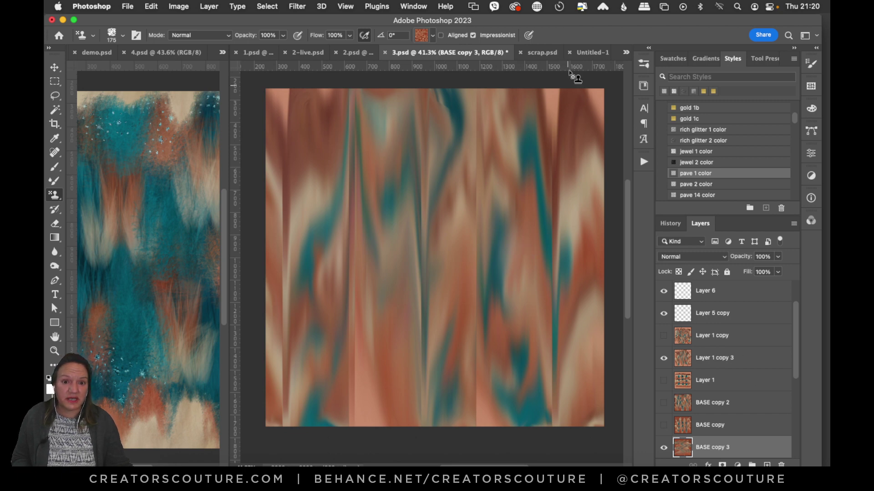
Step: In Untitled-1, set the Pattern Stamp to the dark teal mosaic pattern and the 1-feather-creatorscouture brush from PS Feather Couture Fantasies
{"action": "left_click", "coordinate": [586, 53]}
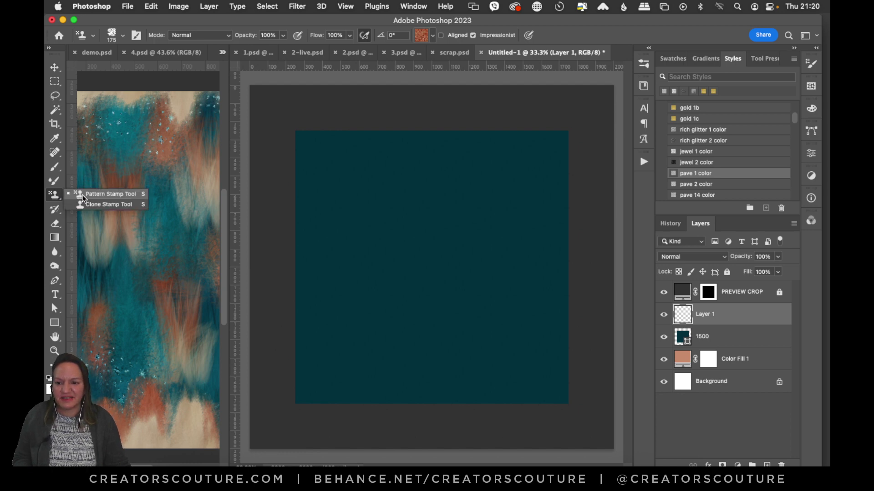
{"action": "left_click", "coordinate": [422, 35]}
{"action": "left_click", "coordinate": [384, 169]}
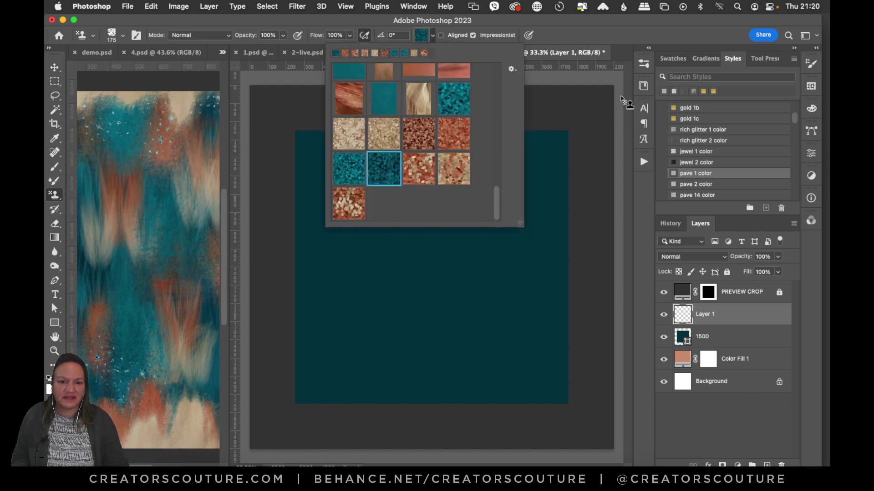
{"action": "left_click", "coordinate": [642, 64]}
{"action": "left_click", "coordinate": [641, 64]}
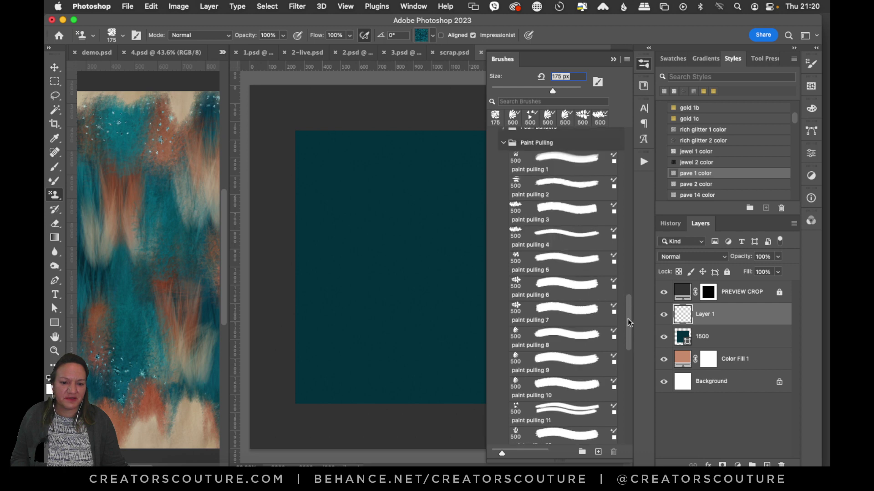
{"action": "left_click_drag", "start_coordinate": [628, 329], "coordinate": [625, 125]}
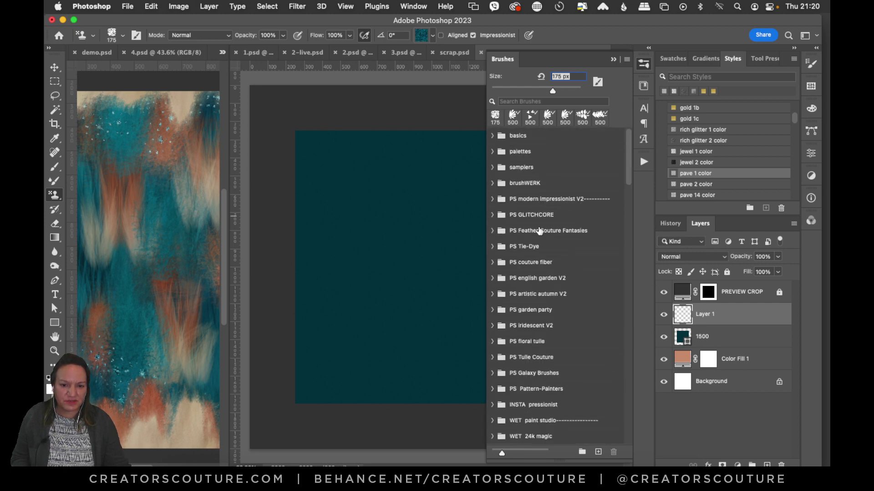
{"action": "left_click", "coordinate": [497, 232]}
{"action": "left_click", "coordinate": [547, 250]}
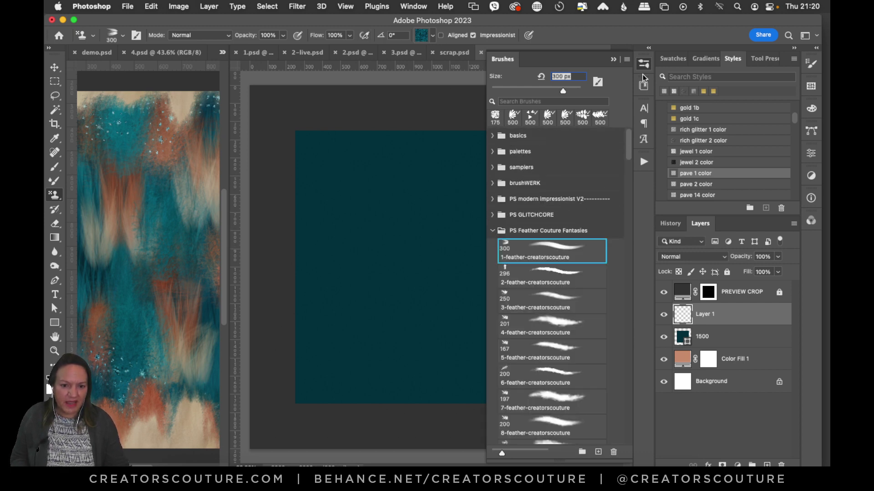
{"action": "left_click", "coordinate": [643, 64]}
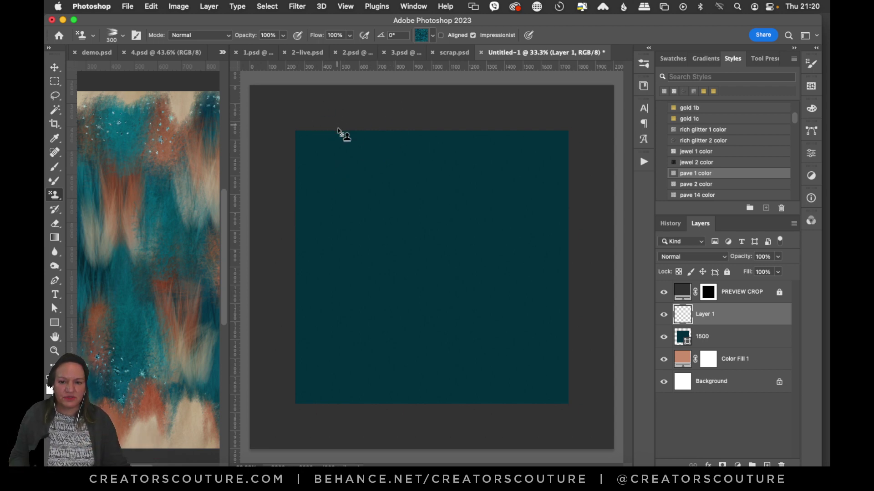
Step: Try a feather stroke, undo it, enlarge the brush to 500 px, and recheck the chosen brush and pattern
{"action": "mouse_move", "coordinate": [312, 111]}
{"action": "left_mouse_down"}
{"action": "mouse_move", "coordinate": [310, 317]}
{"action": "mouse_move", "coordinate": [324, 361]}
{"action": "left_mouse_up"}
{"action": "key", "text": "super+z"}
{"action": "key", "text": "bracketright"}
{"action": "key", "text": "bracketright"}
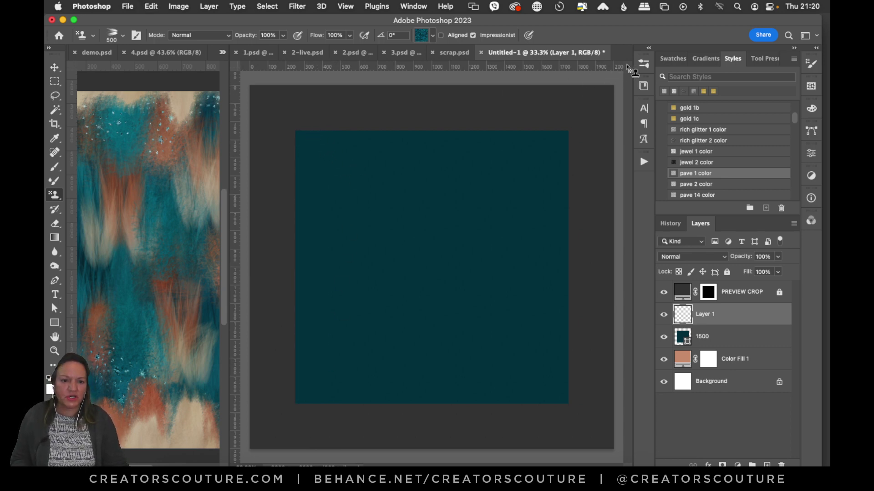
{"action": "left_click", "coordinate": [643, 64]}
{"action": "left_click", "coordinate": [422, 35]}
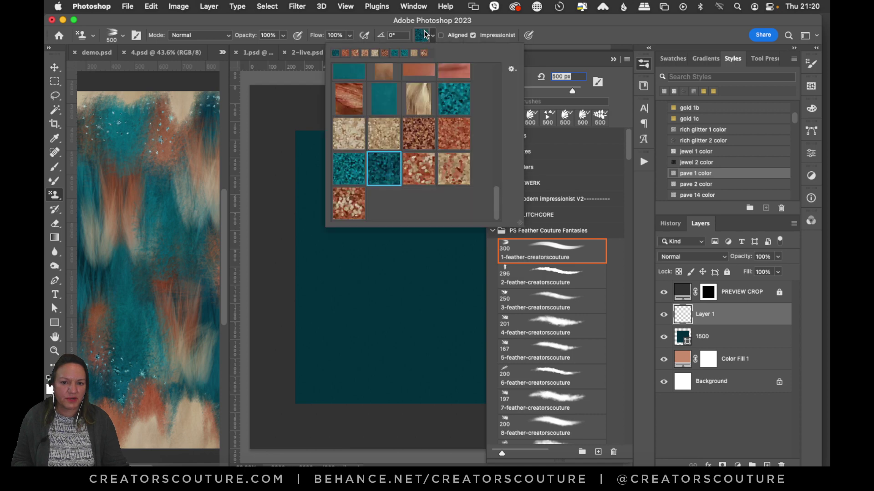
{"action": "left_click", "coordinate": [642, 66]}
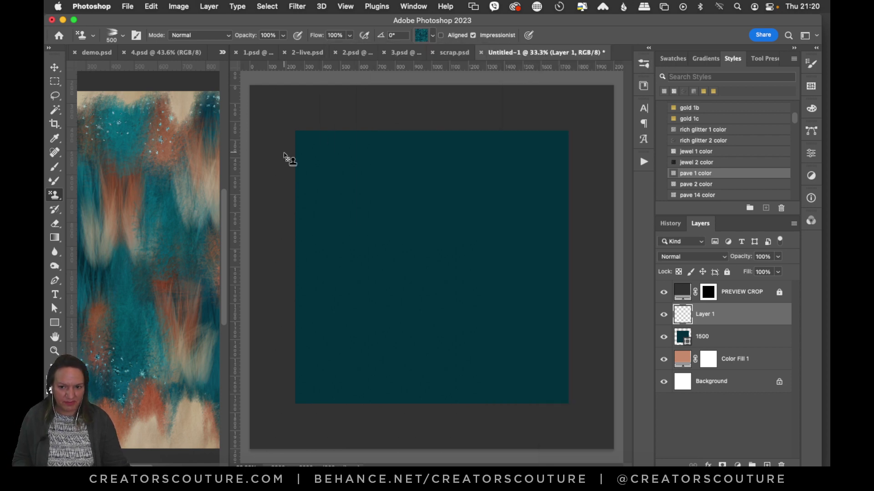
Step: Cover the whole teal square on the new layer with vertical Pattern Stamp feather strokes, keeping the Pattern Stamp Tool active
{"action": "mouse_move", "coordinate": [312, 114]}
{"action": "left_mouse_down"}
{"action": "mouse_move", "coordinate": [298, 364]}
{"action": "mouse_move", "coordinate": [319, 392]}
{"action": "mouse_move", "coordinate": [349, 403]}
{"action": "mouse_move", "coordinate": [341, 418]}
{"action": "mouse_move", "coordinate": [334, 126]}
{"action": "mouse_move", "coordinate": [377, 110]}
{"action": "mouse_move", "coordinate": [371, 103]}
{"action": "mouse_move", "coordinate": [364, 409]}
{"action": "mouse_move", "coordinate": [418, 409]}
{"action": "mouse_move", "coordinate": [399, 416]}
{"action": "mouse_move", "coordinate": [410, 414]}
{"action": "mouse_move", "coordinate": [403, 169]}
{"action": "mouse_move", "coordinate": [449, 124]}
{"action": "mouse_move", "coordinate": [443, 105]}
{"action": "mouse_move", "coordinate": [430, 418]}
{"action": "mouse_move", "coordinate": [495, 395]}
{"action": "mouse_move", "coordinate": [466, 425]}
{"action": "mouse_move", "coordinate": [465, 121]}
{"action": "mouse_move", "coordinate": [501, 146]}
{"action": "mouse_move", "coordinate": [493, 113]}
{"action": "mouse_move", "coordinate": [471, 126]}
{"action": "mouse_move", "coordinate": [484, 110]}
{"action": "mouse_move", "coordinate": [501, 113]}
{"action": "mouse_move", "coordinate": [473, 385]}
{"action": "mouse_move", "coordinate": [491, 428]}
{"action": "left_mouse_up"}
{"action": "mouse_move", "coordinate": [538, 414]}
{"action": "left_mouse_down"}
{"action": "mouse_move", "coordinate": [529, 142]}
{"action": "mouse_move", "coordinate": [544, 118]}
{"action": "mouse_move", "coordinate": [566, 111]}
{"action": "mouse_move", "coordinate": [552, 127]}
{"action": "mouse_move", "coordinate": [549, 432]}
{"action": "left_mouse_up"}
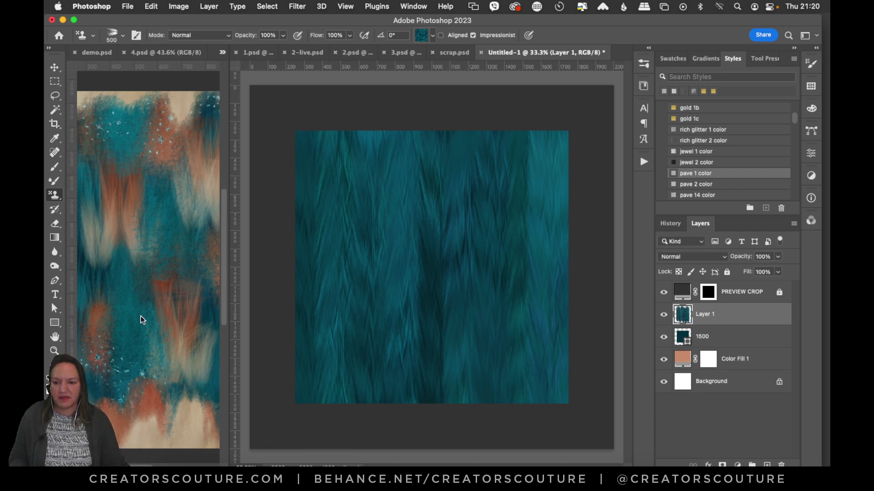
{"action": "left_click", "coordinate": [54, 351]}
{"action": "left_click_drag", "start_coordinate": [433, 277], "coordinate": [472, 253]}
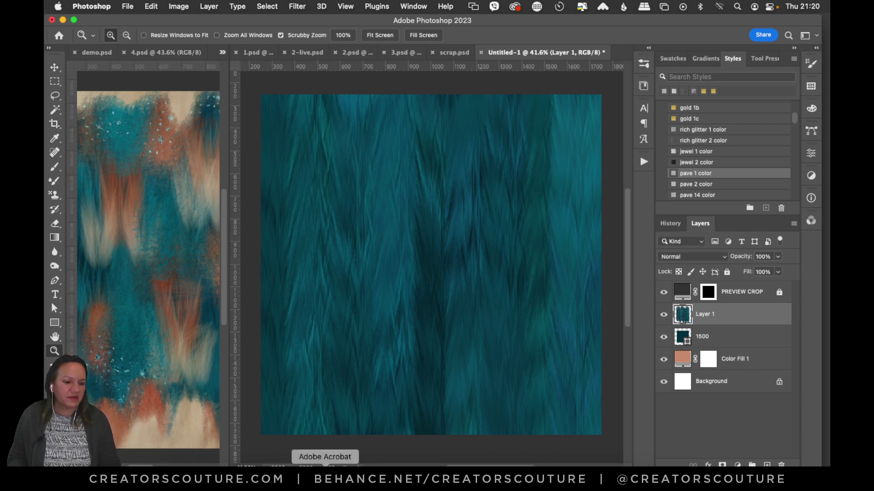
{"action": "left_click", "coordinate": [55, 195]}
{"action": "left_click", "coordinate": [98, 200]}
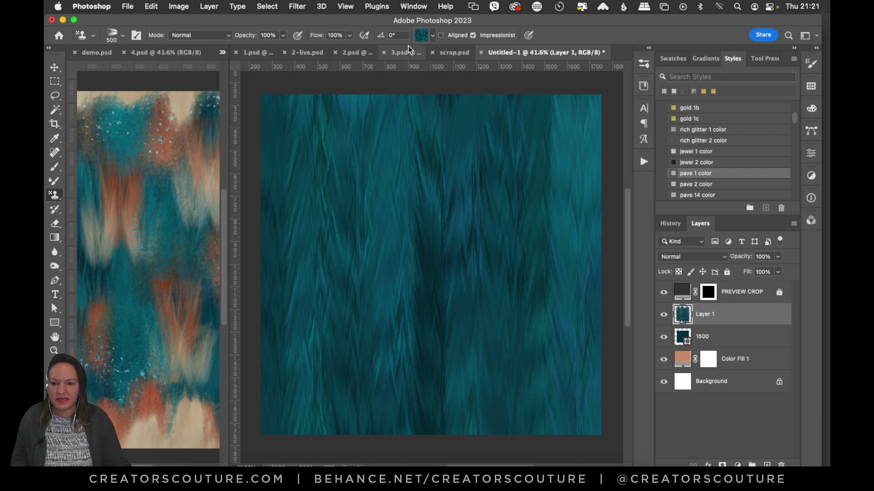
Step: In the 4.psd reference, examine what layers 1, Layer 2 and 6 contribute by switching their visibility off and on
{"action": "left_click_drag", "start_coordinate": [143, 464], "coordinate": [139, 465]}
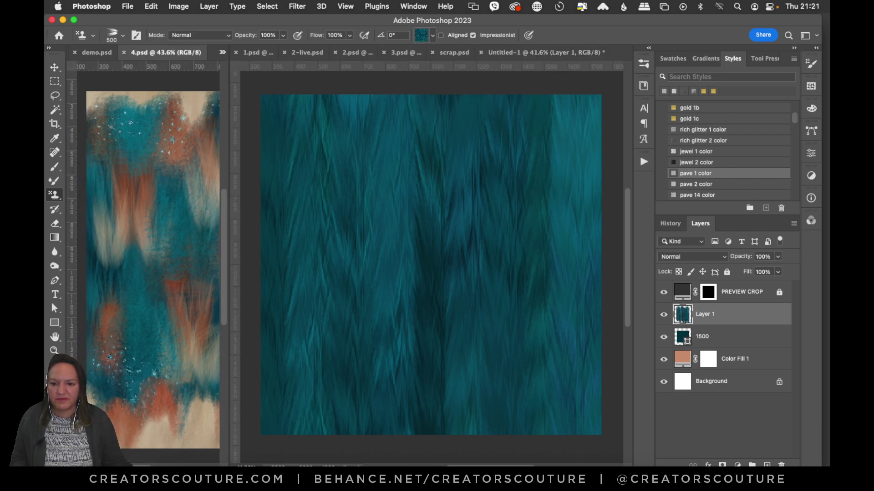
{"action": "left_click_drag", "start_coordinate": [795, 343], "coordinate": [782, 392]}
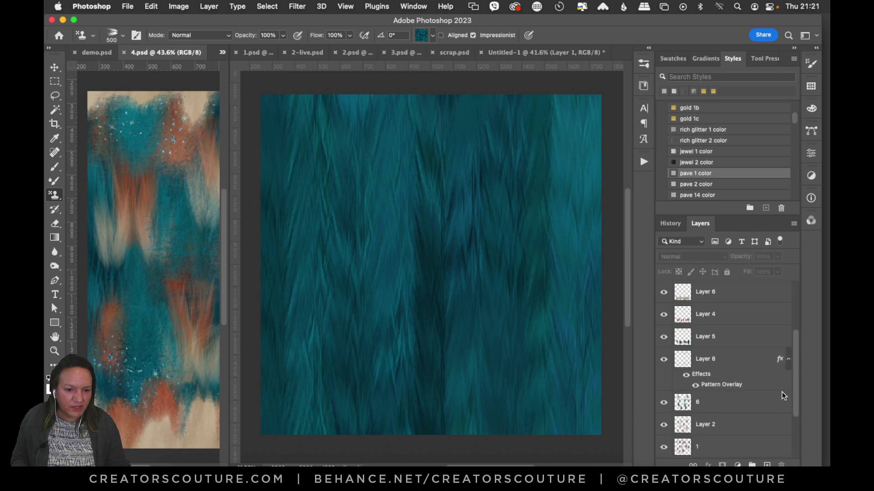
{"action": "scroll", "coordinate": [782, 389], "scroll_direction": "down", "scroll_amount": 2}
{"action": "left_click", "coordinate": [662, 403]}
{"action": "left_click", "coordinate": [663, 404]}
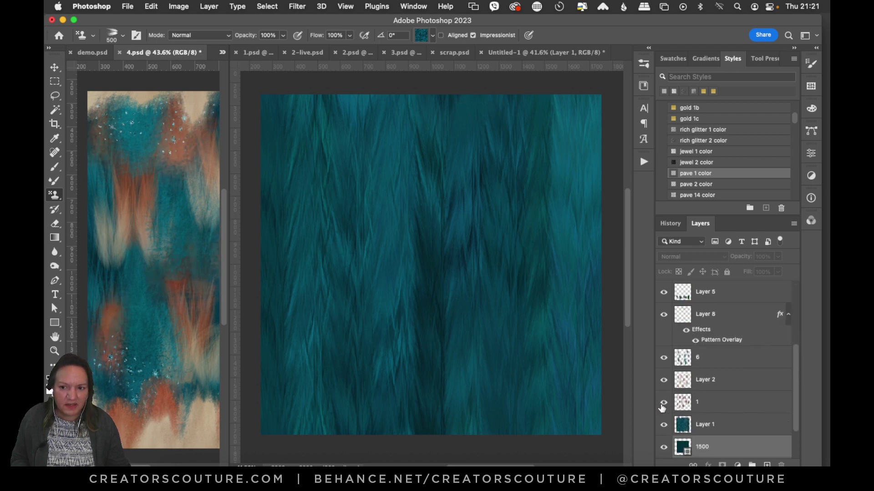
{"action": "left_click", "coordinate": [701, 404]}
{"action": "left_click", "coordinate": [663, 381]}
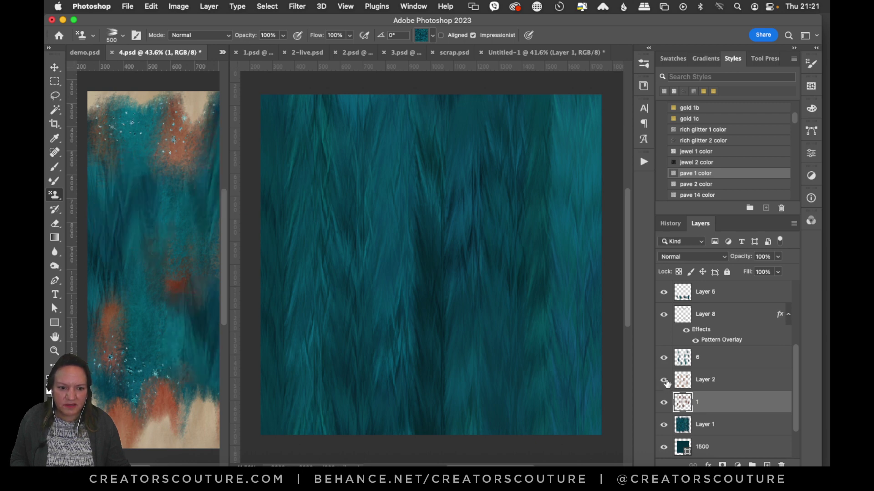
{"action": "left_click", "coordinate": [665, 381]}
{"action": "left_click", "coordinate": [711, 388]}
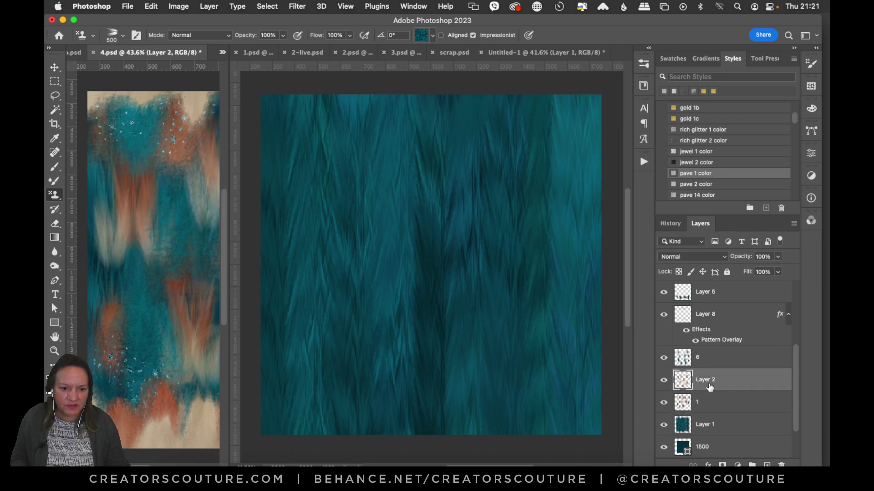
{"action": "left_click", "coordinate": [664, 359]}
{"action": "left_click", "coordinate": [664, 360]}
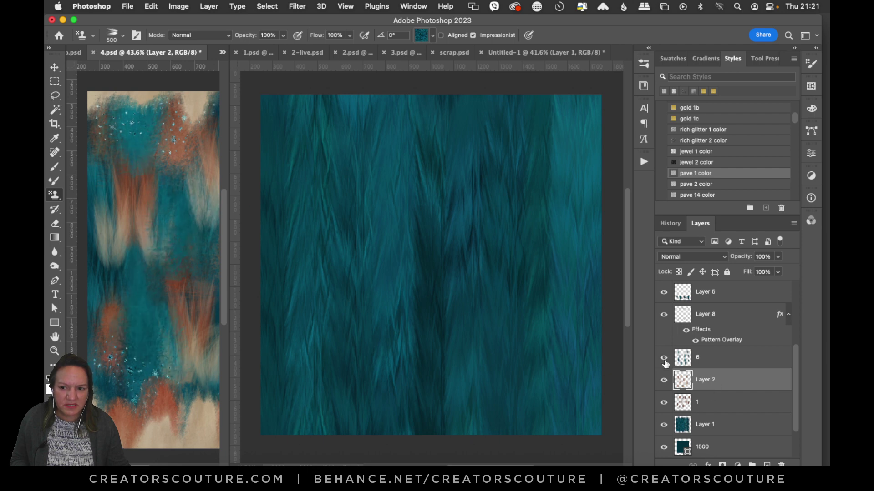
Step: Return to Untitled-1 and add two new empty layers above the teal feather layer
{"action": "left_click", "coordinate": [254, 57]}
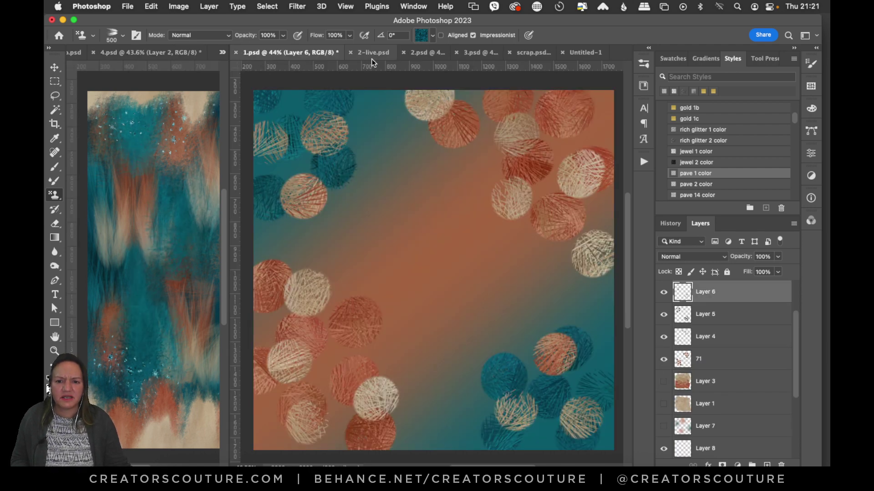
{"action": "left_click", "coordinate": [569, 54]}
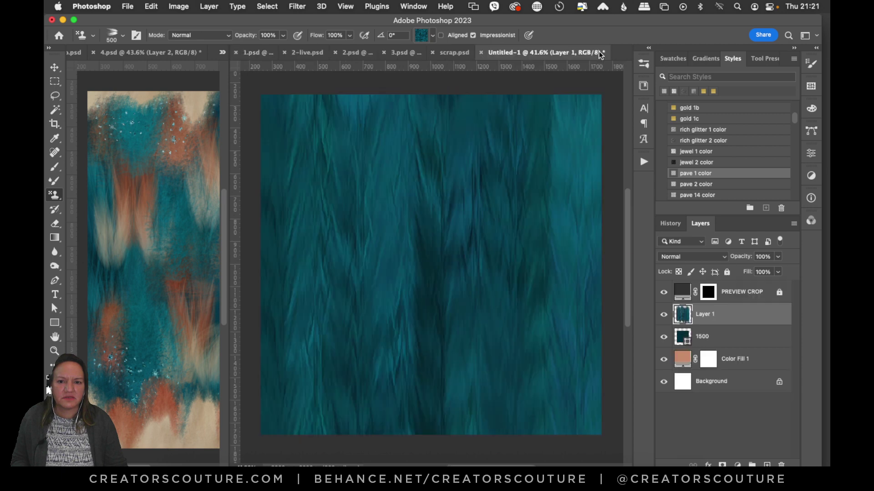
{"action": "left_click", "coordinate": [766, 465]}
{"action": "left_click", "coordinate": [767, 464]}
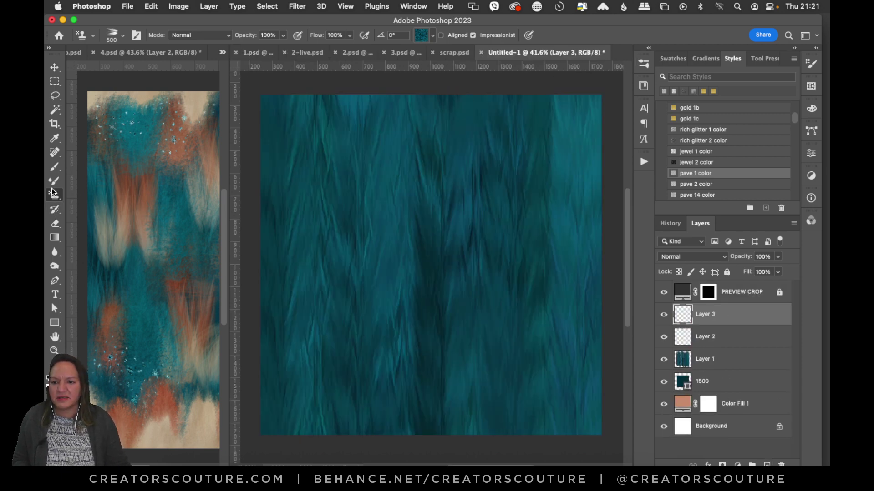
Step: Set the Pattern Stamp to the terracotta mosaic pattern and recheck the 1-feather-creatorscouture brush at 500 px
{"action": "left_click", "coordinate": [422, 35]}
{"action": "double_click", "coordinate": [453, 134]}
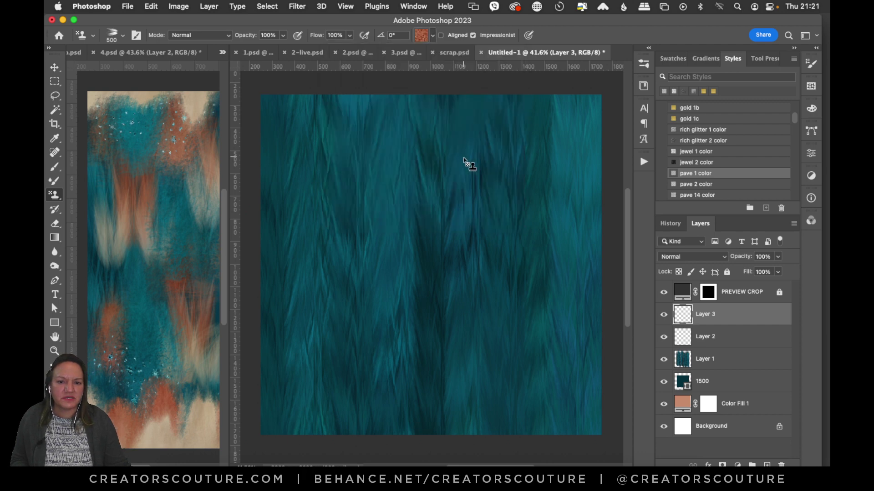
{"action": "left_click", "coordinate": [422, 35]}
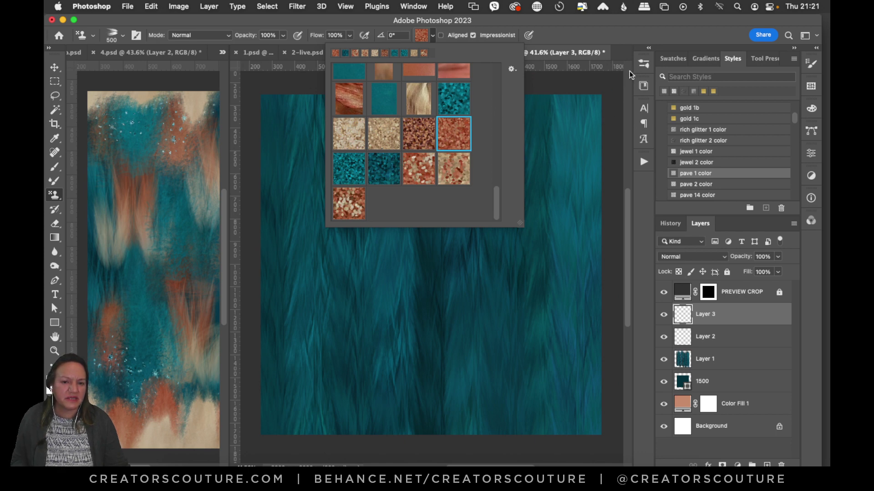
{"action": "left_click", "coordinate": [643, 63]}
{"action": "left_click", "coordinate": [644, 64]}
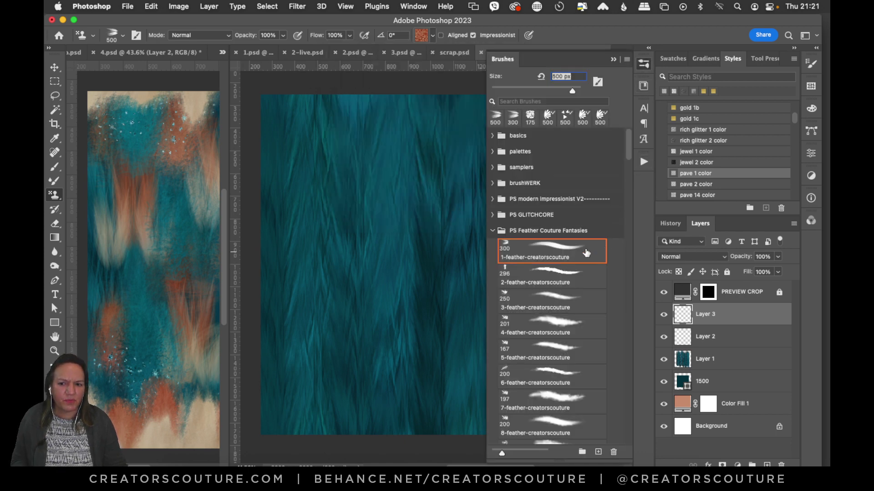
{"action": "scroll", "coordinate": [627, 151], "scroll_direction": "down", "scroll_amount": 3}
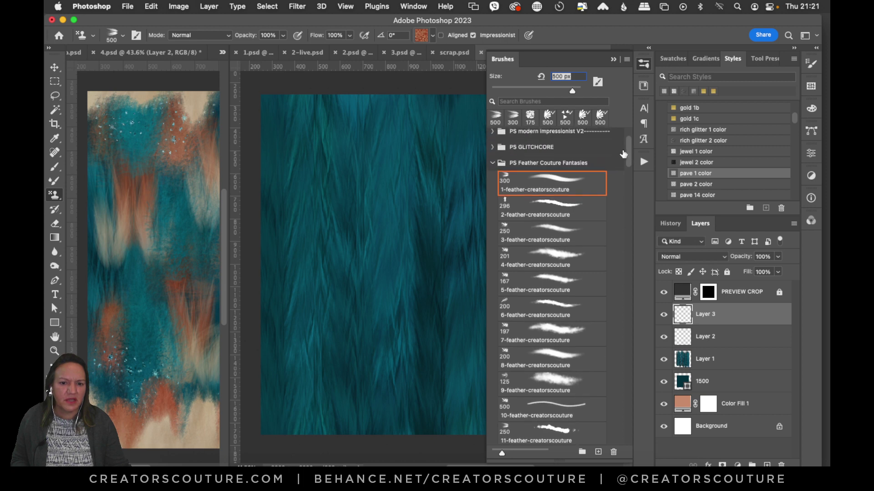
{"action": "left_click", "coordinate": [643, 64]}
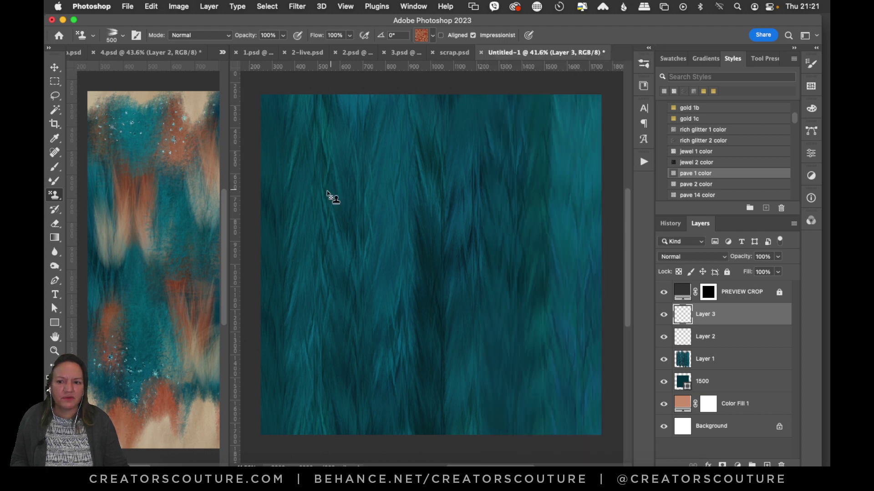
Step: Stamp eight staggered terracotta feather tufts across Layer 3 with short downward strokes, redoing the one at the upper right of the canvas
{"action": "left_click_drag", "start_coordinate": [324, 168], "coordinate": [326, 210]}
{"action": "left_click", "coordinate": [322, 157]}
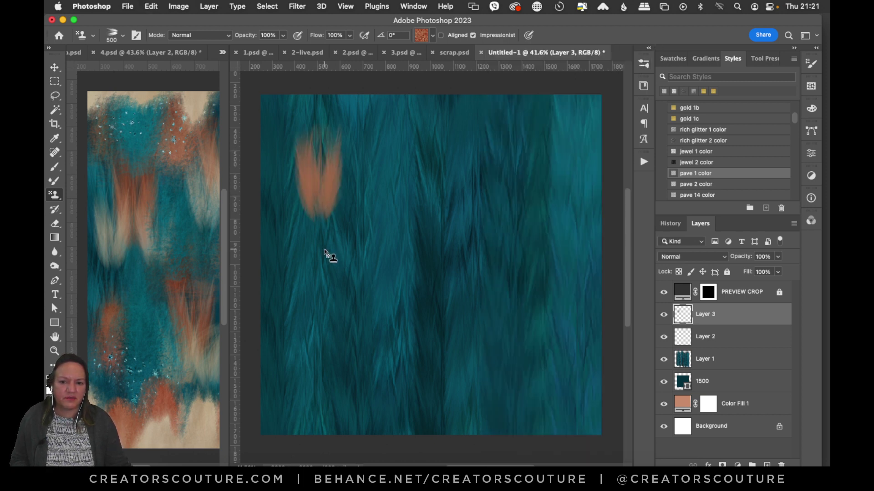
{"action": "left_click", "coordinate": [419, 159]}
{"action": "left_click", "coordinate": [428, 204]}
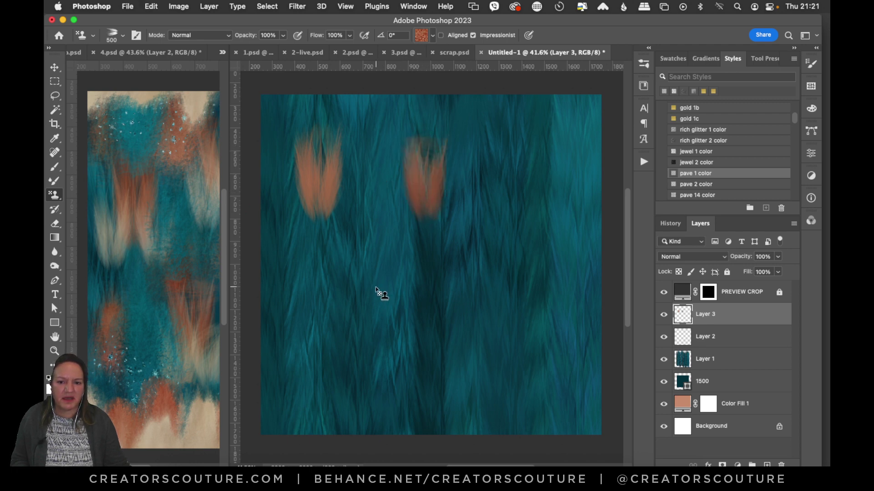
{"action": "left_click", "coordinate": [371, 318]}
{"action": "left_click", "coordinate": [308, 409]}
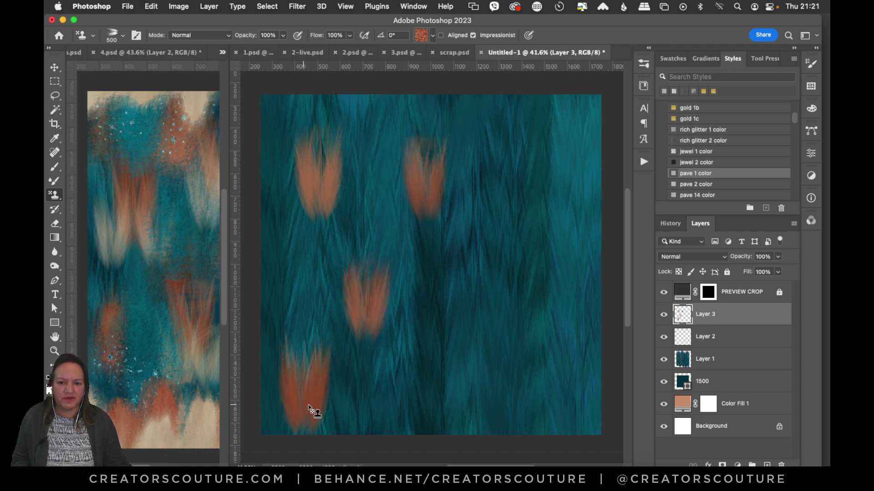
{"action": "left_click_drag", "start_coordinate": [544, 157], "coordinate": [541, 200]}
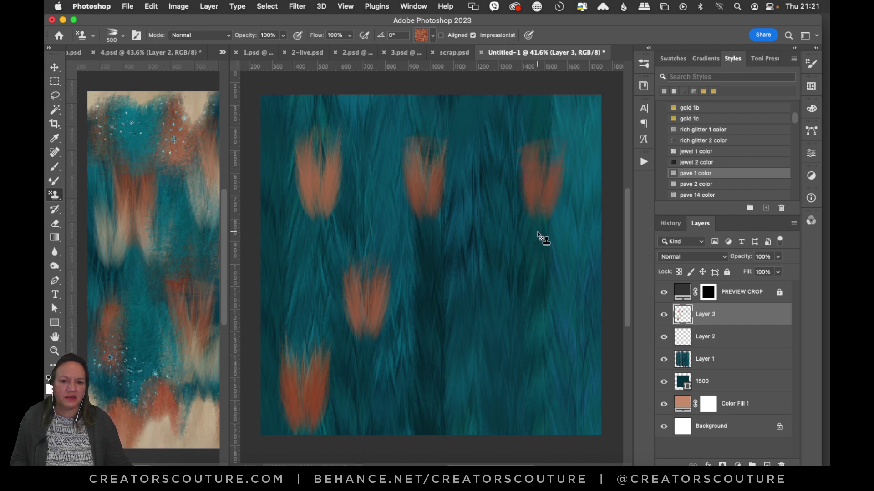
{"action": "key", "text": "super+z"}
{"action": "left_click_drag", "start_coordinate": [546, 165], "coordinate": [541, 216]}
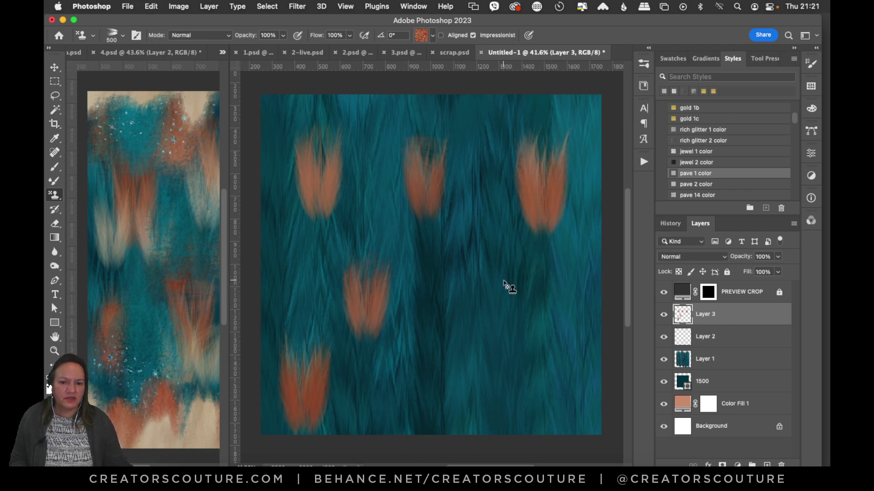
{"action": "left_click", "coordinate": [499, 325]}
{"action": "left_click", "coordinate": [430, 408]}
{"action": "left_click", "coordinate": [555, 391]}
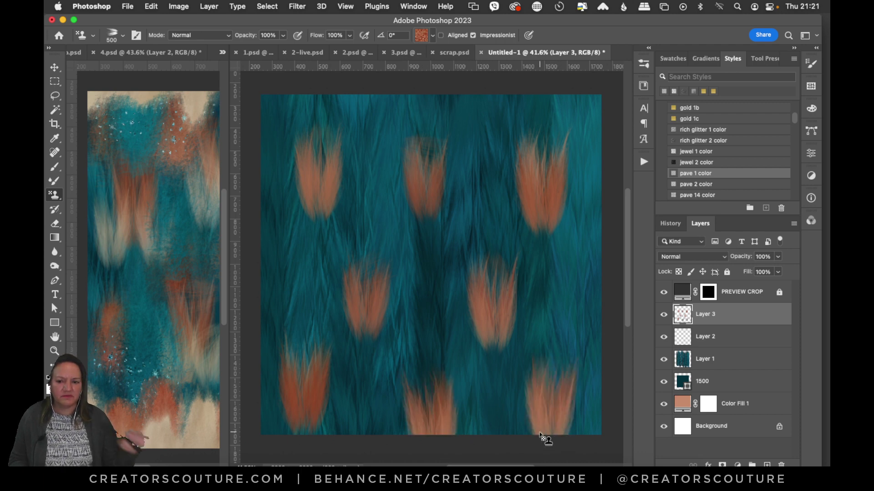
Step: Add another new layer above the terracotta tufts and set the Pattern Stamp to the light cream mosaic pattern
{"action": "left_click", "coordinate": [766, 464]}
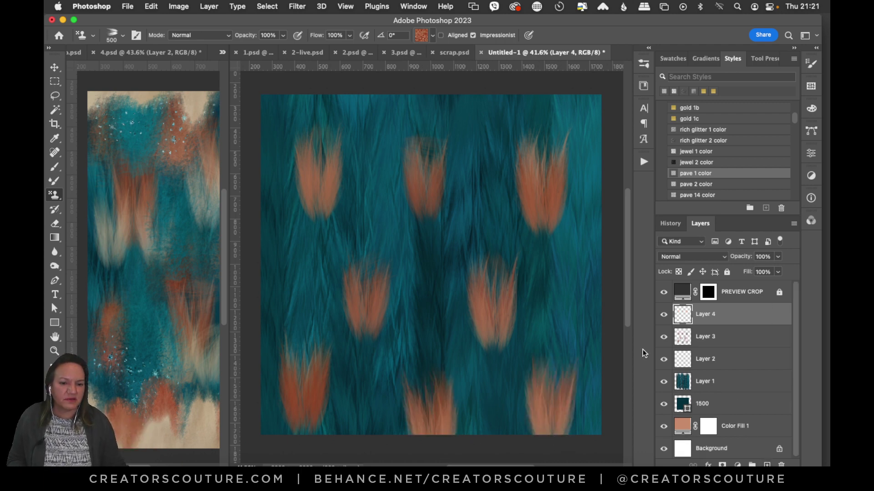
{"action": "left_click", "coordinate": [426, 34]}
{"action": "left_click", "coordinate": [348, 134]}
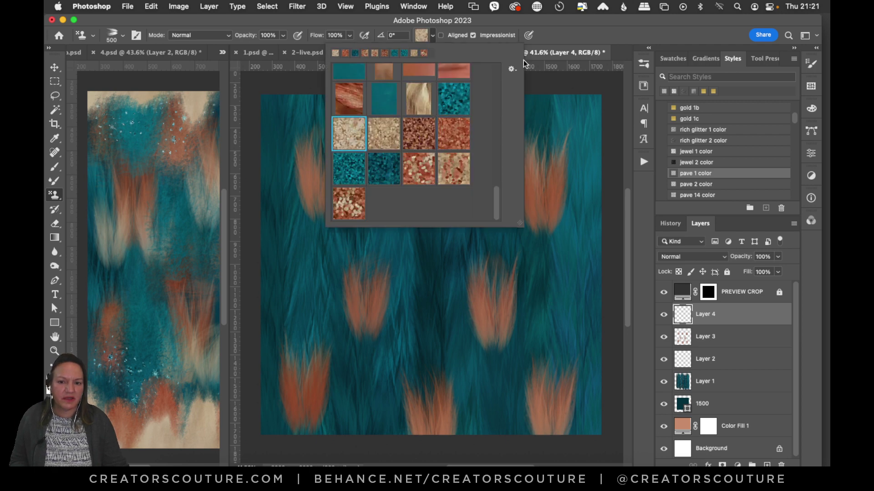
{"action": "left_click", "coordinate": [595, 27]}
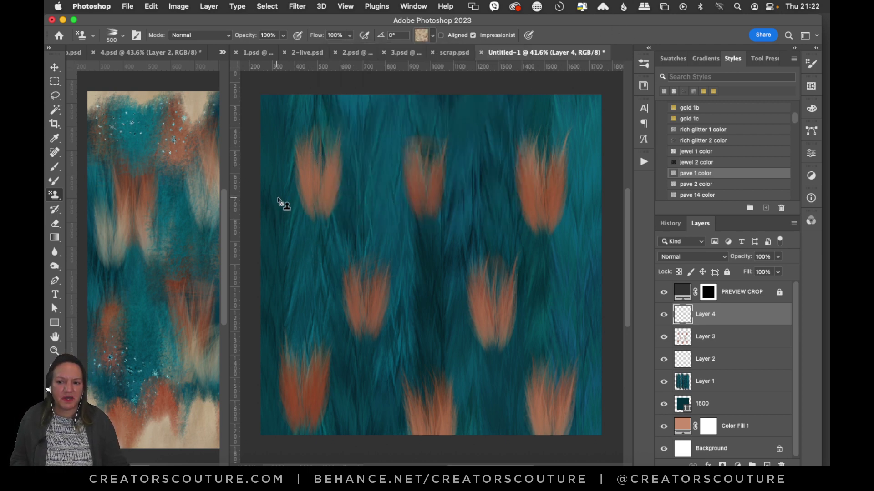
Step: Stamp cream feather strokes on both sides of the upper-left terracotta tuft's base, redoing strokes as needed
{"action": "left_click_drag", "start_coordinate": [296, 182], "coordinate": [303, 216]}
{"action": "key", "text": "super+z"}
{"action": "left_click_drag", "start_coordinate": [299, 181], "coordinate": [301, 216]}
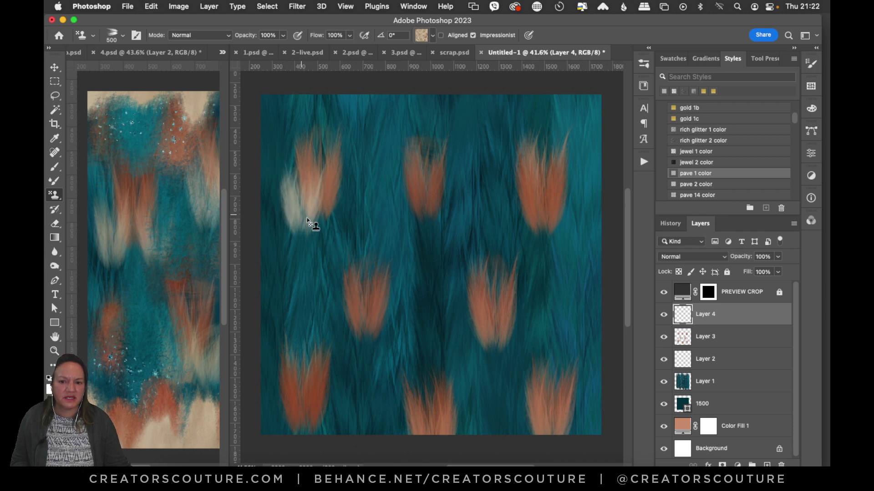
{"action": "left_click_drag", "start_coordinate": [342, 185], "coordinate": [341, 224]}
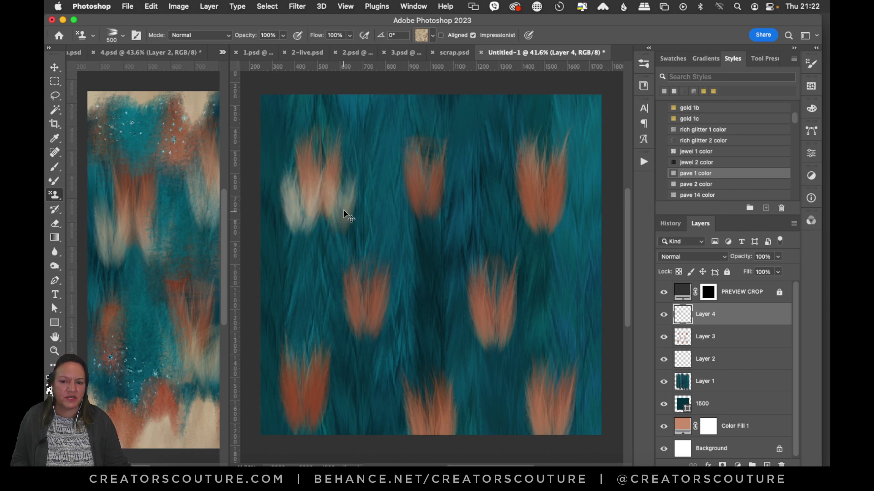
{"action": "key", "text": "super+z"}
{"action": "left_click_drag", "start_coordinate": [342, 185], "coordinate": [342, 219]}
Step: Recheck the cream pattern and stamp paired cream feathers over the bases of the other two terracotta tufts in the top row
{"action": "left_click", "coordinate": [419, 38]}
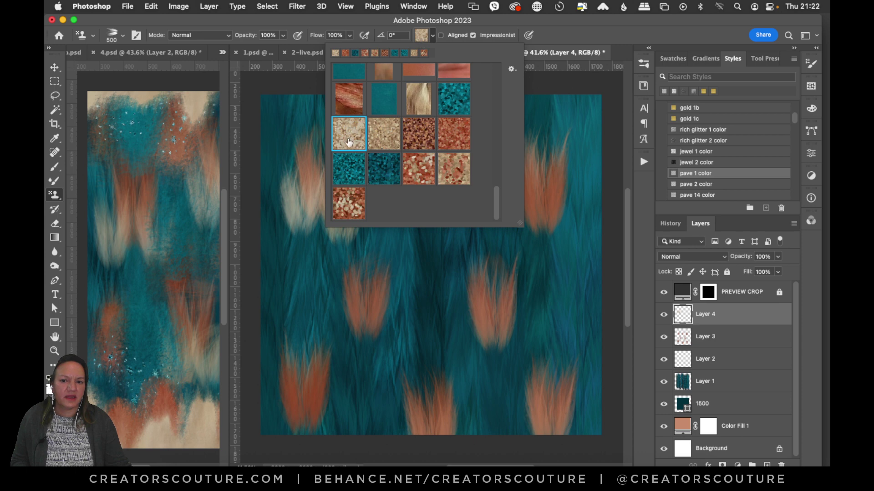
{"action": "left_click", "coordinate": [539, 23]}
{"action": "mouse_move", "coordinate": [413, 209]}
{"action": "left_mouse_down"}
{"action": "mouse_move", "coordinate": [416, 197]}
{"action": "mouse_move", "coordinate": [417, 223]}
{"action": "left_mouse_up"}
{"action": "left_click_drag", "start_coordinate": [414, 183], "coordinate": [423, 217]}
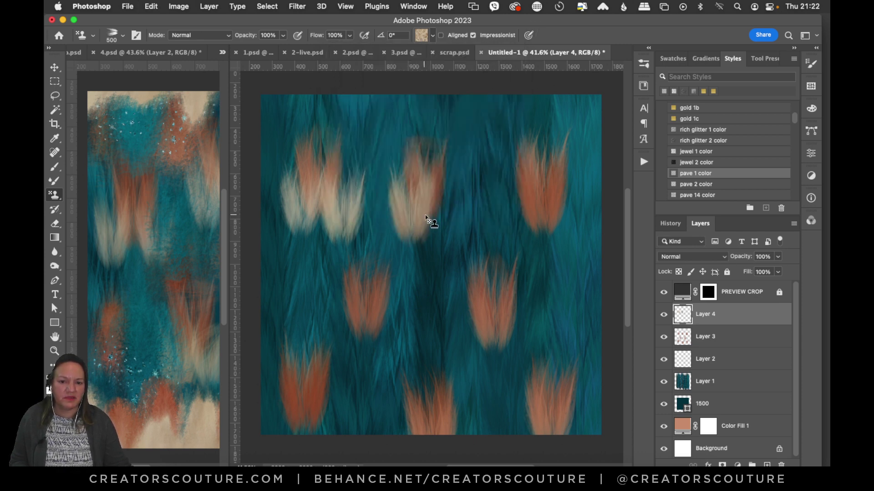
{"action": "left_click_drag", "start_coordinate": [441, 187], "coordinate": [448, 224]}
{"action": "mouse_move", "coordinate": [524, 196]}
{"action": "left_mouse_down"}
{"action": "mouse_move", "coordinate": [533, 229]}
{"action": "mouse_move", "coordinate": [564, 199]}
{"action": "mouse_move", "coordinate": [571, 214]}
{"action": "left_mouse_up"}
{"action": "key", "text": "super+z"}
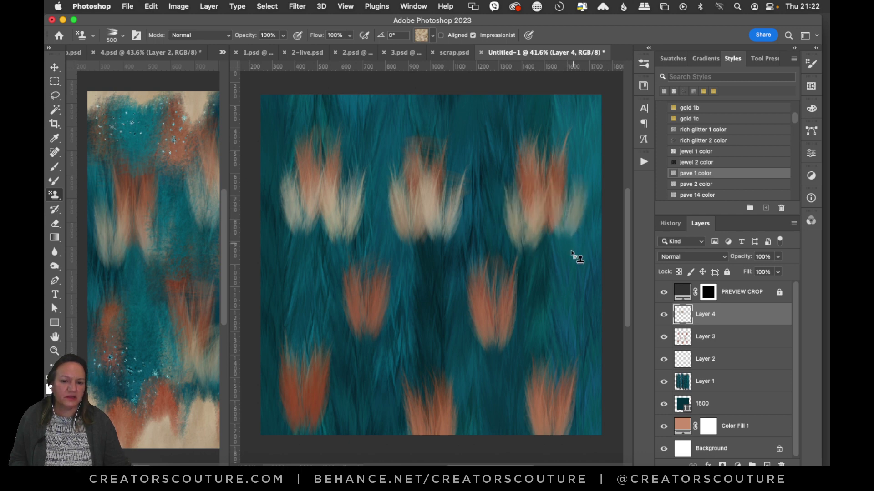
Step: Stamp paired cream feathers over the bases of the two terracotta tufts in the middle row
{"action": "mouse_move", "coordinate": [342, 317]}
{"action": "left_mouse_down"}
{"action": "mouse_move", "coordinate": [347, 335]}
{"action": "mouse_move", "coordinate": [396, 342]}
{"action": "left_mouse_up"}
{"action": "key", "text": "super+z"}
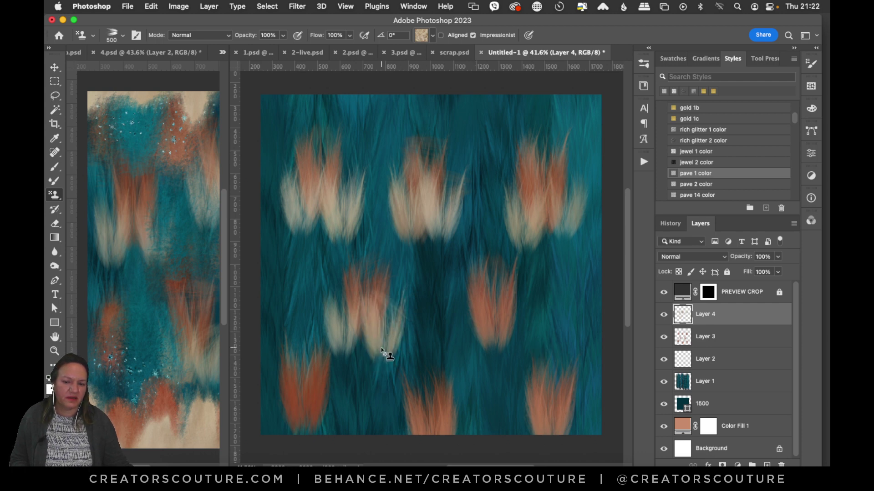
{"action": "mouse_move", "coordinate": [487, 337]}
{"action": "left_mouse_down"}
{"action": "mouse_move", "coordinate": [476, 333]}
{"action": "mouse_move", "coordinate": [491, 353]}
{"action": "mouse_move", "coordinate": [511, 357]}
{"action": "left_mouse_up"}
{"action": "key", "text": "super+z"}
Step: Stamp cream feathers around the bases of the three terracotta tufts in the bottom row, undoing unwanted strokes
{"action": "mouse_move", "coordinate": [541, 435]}
{"action": "left_mouse_down"}
{"action": "mouse_move", "coordinate": [528, 446]}
{"action": "mouse_move", "coordinate": [573, 453]}
{"action": "mouse_move", "coordinate": [572, 443]}
{"action": "left_mouse_up"}
{"action": "key", "text": "super+z"}
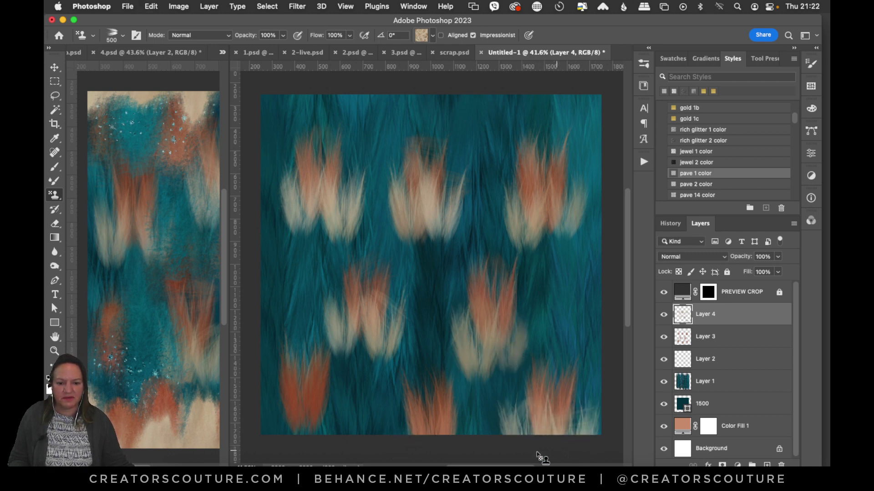
{"action": "left_click_drag", "start_coordinate": [424, 438], "coordinate": [412, 440]}
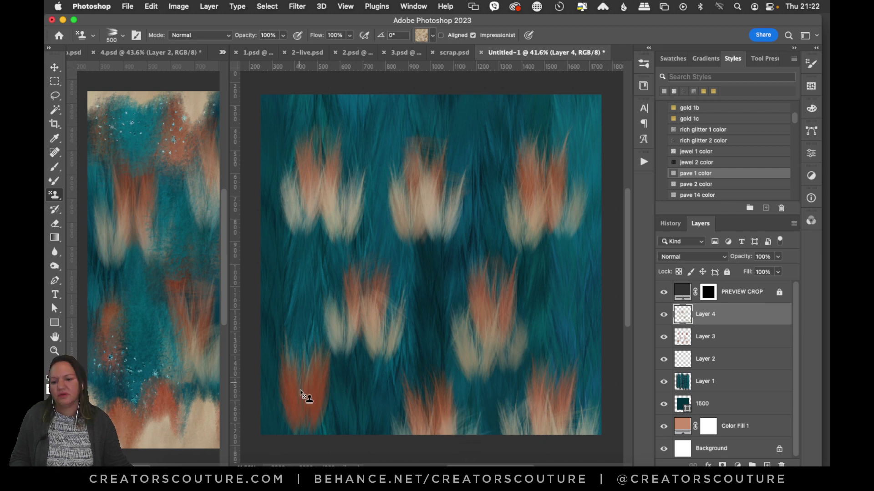
{"action": "mouse_move", "coordinate": [292, 404]}
{"action": "left_mouse_down"}
{"action": "mouse_move", "coordinate": [314, 424]}
{"action": "mouse_move", "coordinate": [282, 420]}
{"action": "mouse_move", "coordinate": [300, 430]}
{"action": "mouse_move", "coordinate": [288, 432]}
{"action": "mouse_move", "coordinate": [315, 412]}
{"action": "mouse_move", "coordinate": [321, 439]}
{"action": "left_mouse_up"}
{"action": "key", "text": "super+z"}
{"action": "key", "text": "super+z"}
{"action": "key", "text": "super+z"}
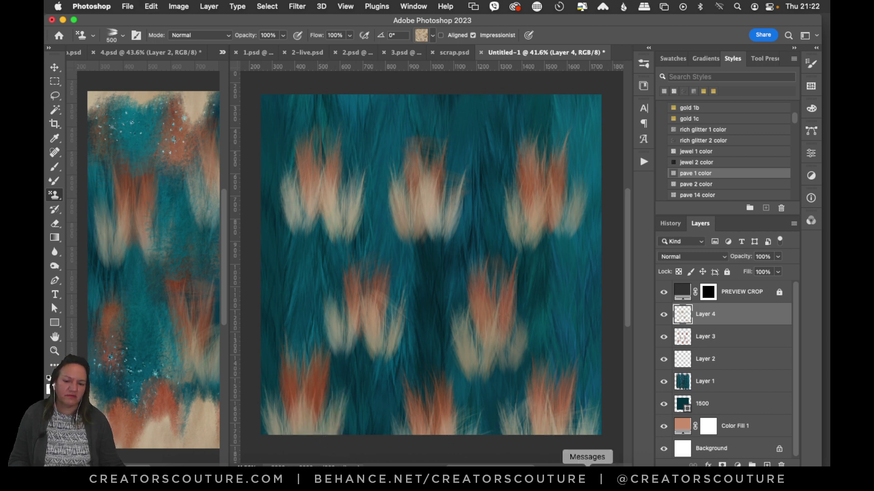
Step: Move 4.psd back into the main document group and activate the Move Tool
{"action": "left_click_drag", "start_coordinate": [142, 466], "coordinate": [138, 466]}
{"action": "left_click_drag", "start_coordinate": [159, 54], "coordinate": [558, 121]}
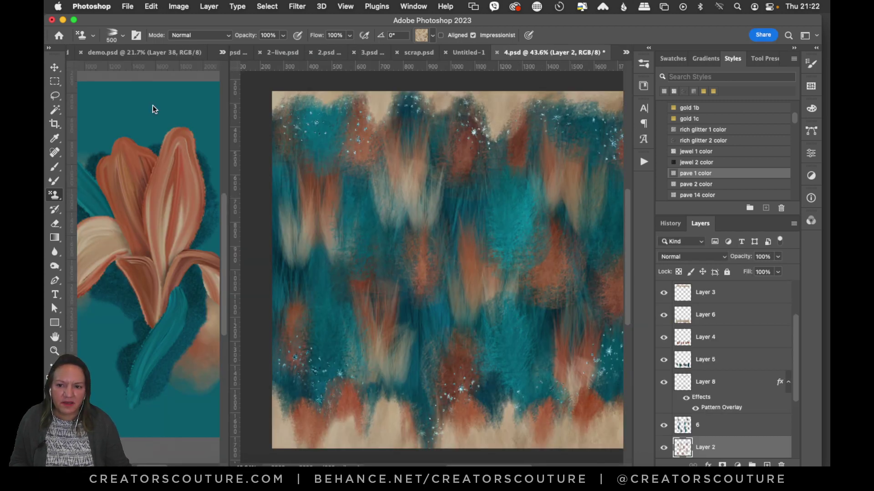
{"action": "left_click", "coordinate": [55, 68]}
Step: Compare layer 6 and Layer 2 of 4.psd by switching their visibility off and on, ending with Layer 2 selected
{"action": "left_click", "coordinate": [700, 428]}
{"action": "scroll", "coordinate": [710, 410], "scroll_direction": "down", "scroll_amount": 2}
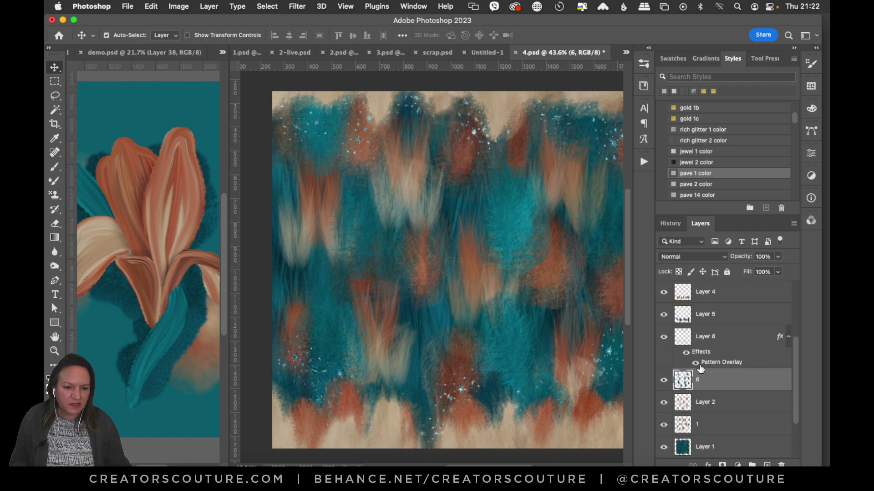
{"action": "left_click", "coordinate": [661, 384]}
{"action": "left_click", "coordinate": [663, 383]}
{"action": "left_click", "coordinate": [662, 384]}
{"action": "left_click", "coordinate": [663, 384]}
{"action": "left_click", "coordinate": [663, 403]}
{"action": "left_click", "coordinate": [664, 405]}
{"action": "left_click", "coordinate": [706, 409]}
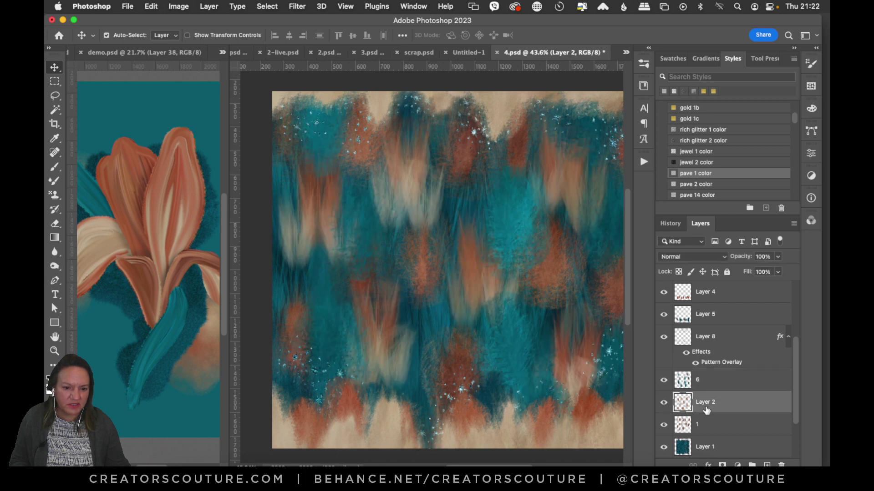
Step: Compare layer 1 and Layer 2 of 4.psd by switching their visibility off and on, ending with layer 1 selected
{"action": "left_click", "coordinate": [663, 426]}
{"action": "left_click", "coordinate": [664, 427]}
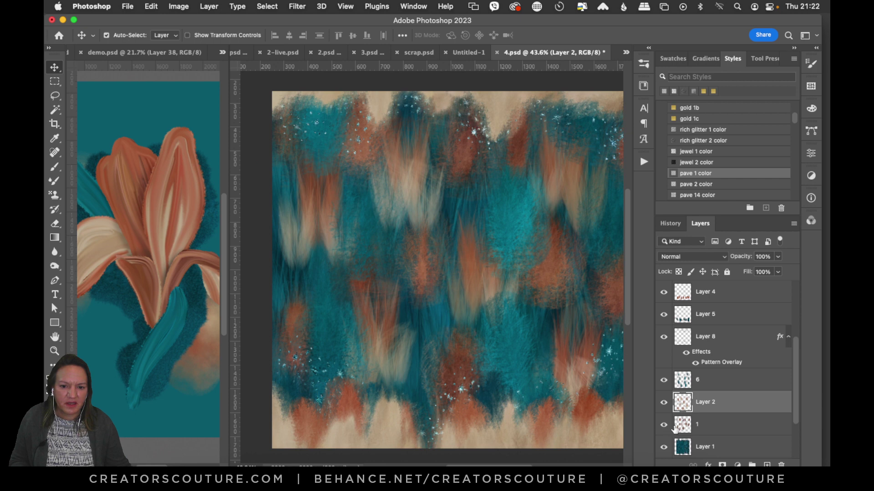
{"action": "left_click", "coordinate": [706, 425]}
{"action": "left_click", "coordinate": [664, 426]}
{"action": "left_click", "coordinate": [663, 426]}
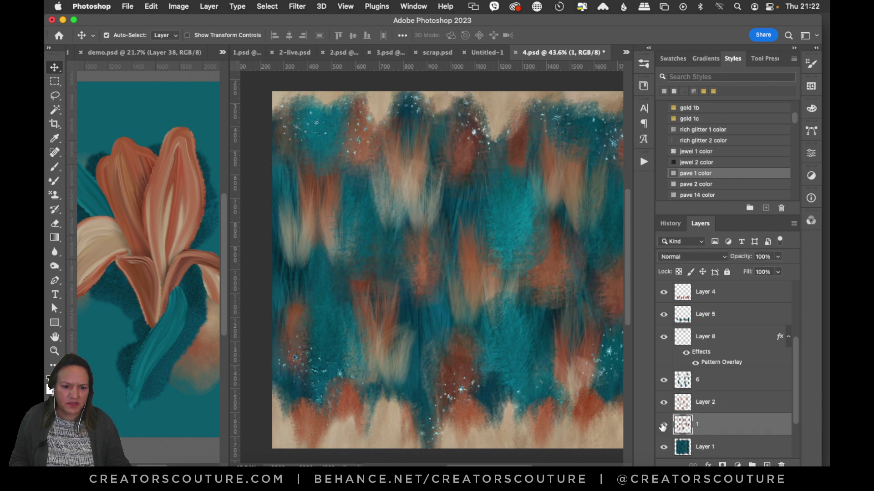
{"action": "left_click", "coordinate": [664, 403]}
{"action": "left_click", "coordinate": [664, 404]}
{"action": "left_click", "coordinate": [664, 403]}
{"action": "left_click", "coordinate": [664, 403]}
{"action": "left_click", "coordinate": [664, 426]}
{"action": "left_click", "coordinate": [663, 425]}
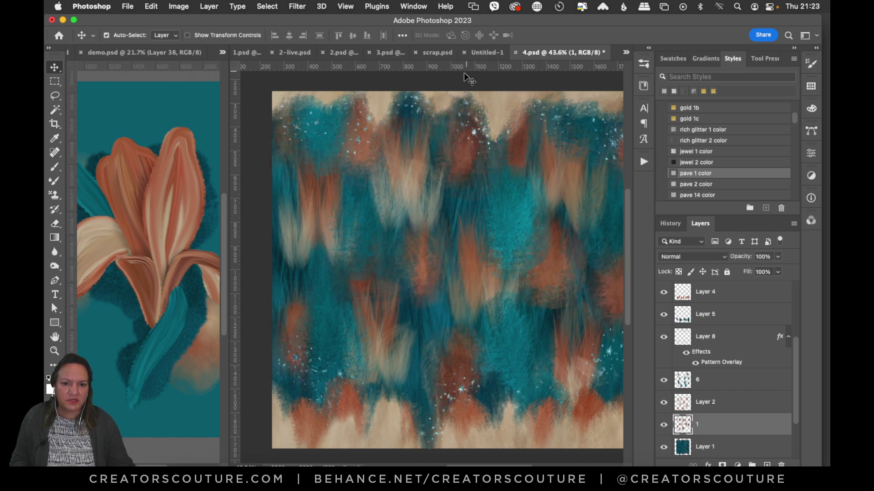
Step: In Untitled-1, select Layer 2, pick the 6-feather-creatorscouture brush and activate the Pattern Stamp Tool
{"action": "left_click", "coordinate": [488, 53]}
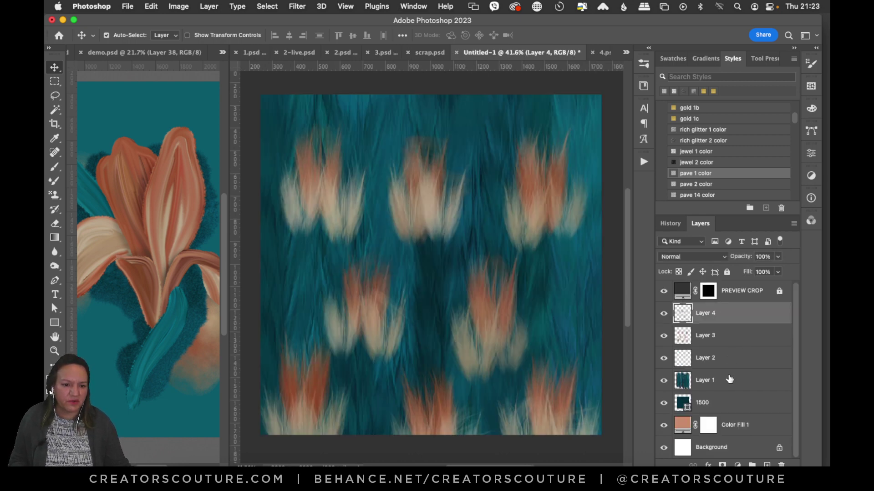
{"action": "left_click", "coordinate": [718, 367]}
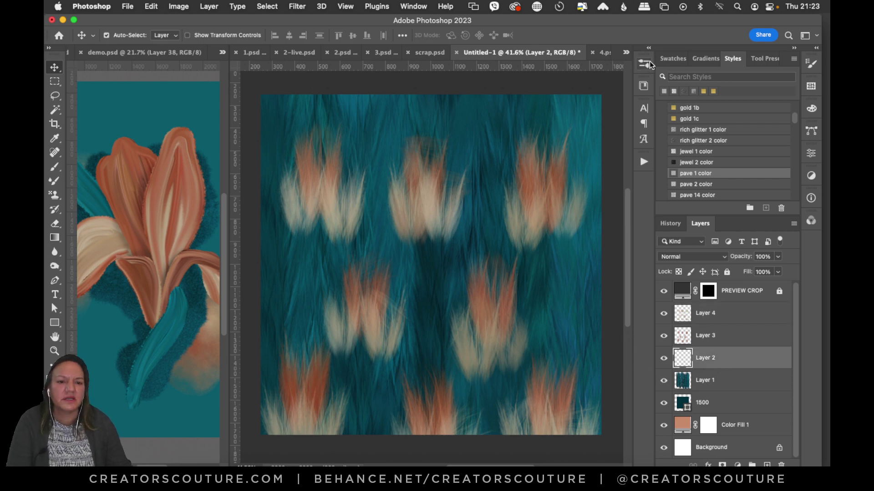
{"action": "left_click", "coordinate": [645, 87]}
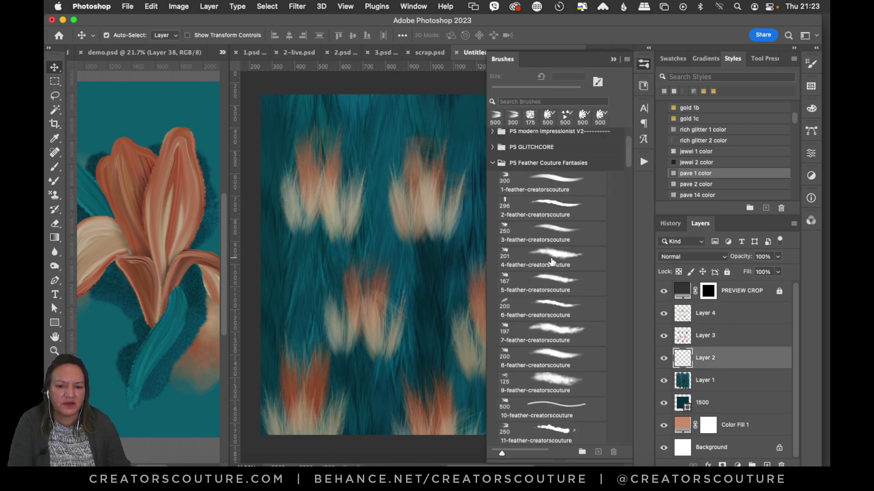
{"action": "left_click", "coordinate": [534, 314]}
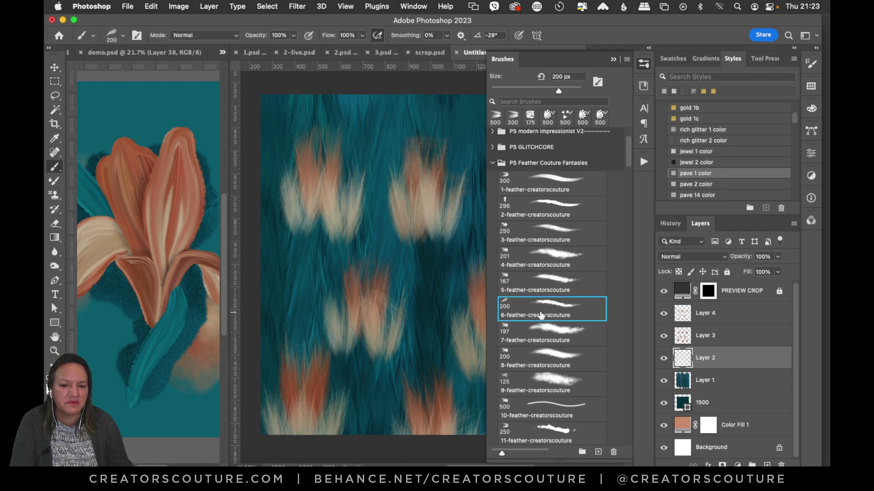
{"action": "left_click", "coordinate": [645, 66]}
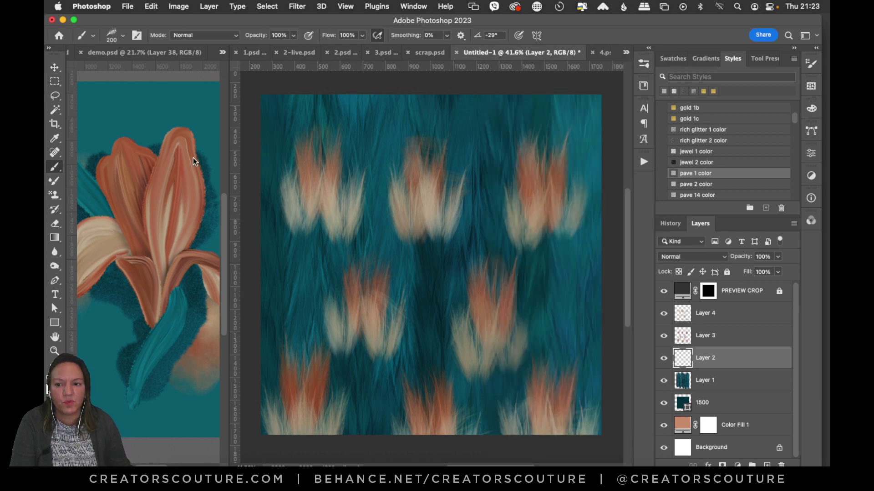
{"action": "left_click_drag", "start_coordinate": [54, 197], "coordinate": [68, 196]}
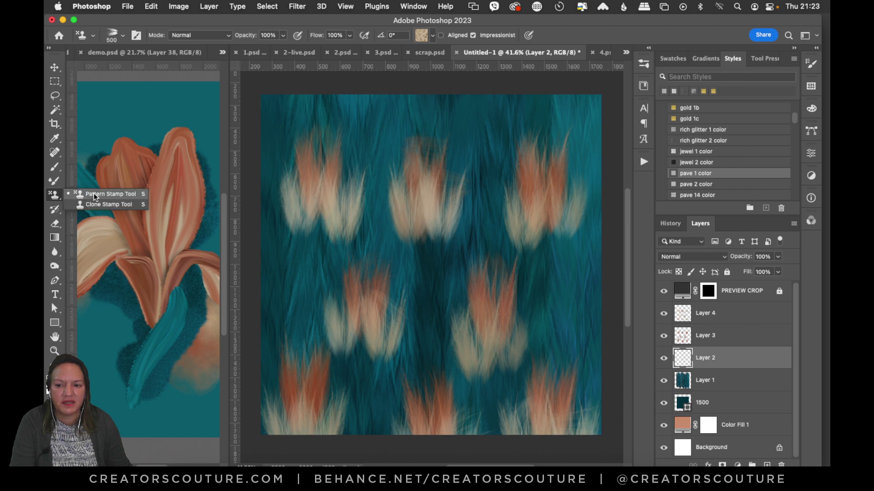
{"action": "left_click", "coordinate": [109, 193]}
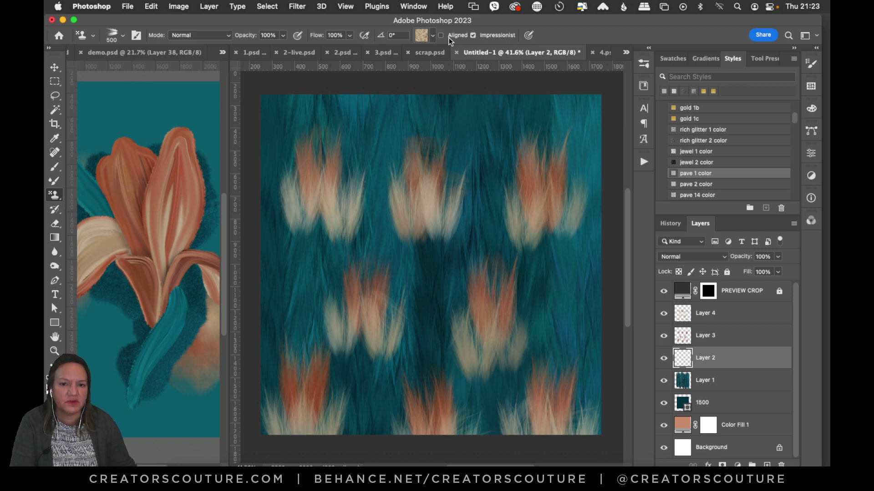
Step: Set the stamp pattern to the terracotta mosaic swatch and check it against 4.psd, returning to Untitled-1
{"action": "left_click", "coordinate": [432, 36]}
{"action": "left_click", "coordinate": [453, 149]}
{"action": "left_click", "coordinate": [423, 172]}
{"action": "left_click", "coordinate": [464, 142]}
{"action": "left_click", "coordinate": [572, 30]}
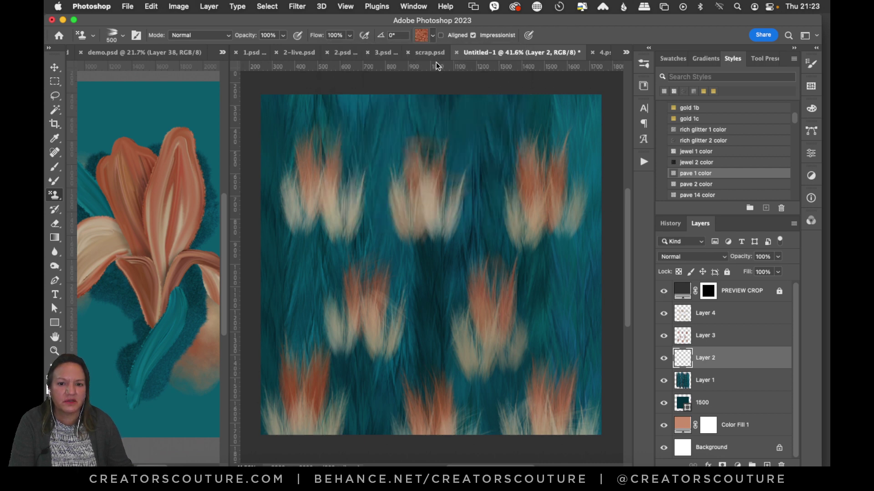
{"action": "left_click", "coordinate": [600, 53]}
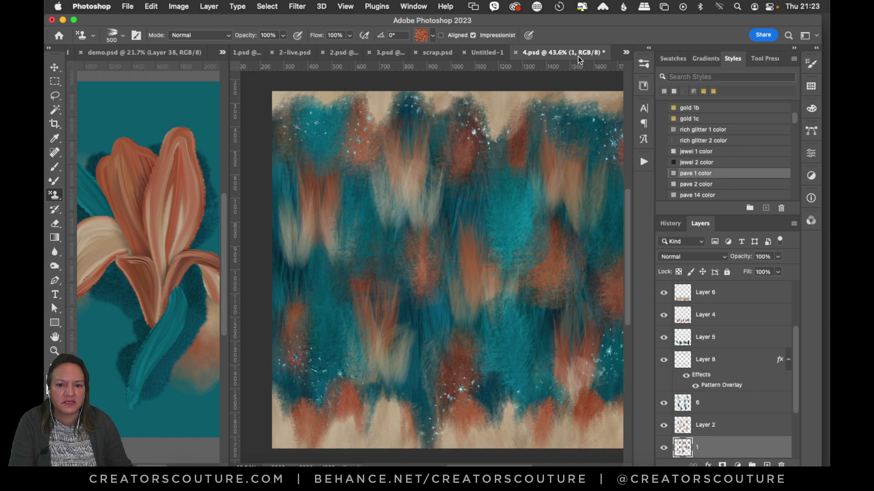
{"action": "left_click", "coordinate": [488, 53]}
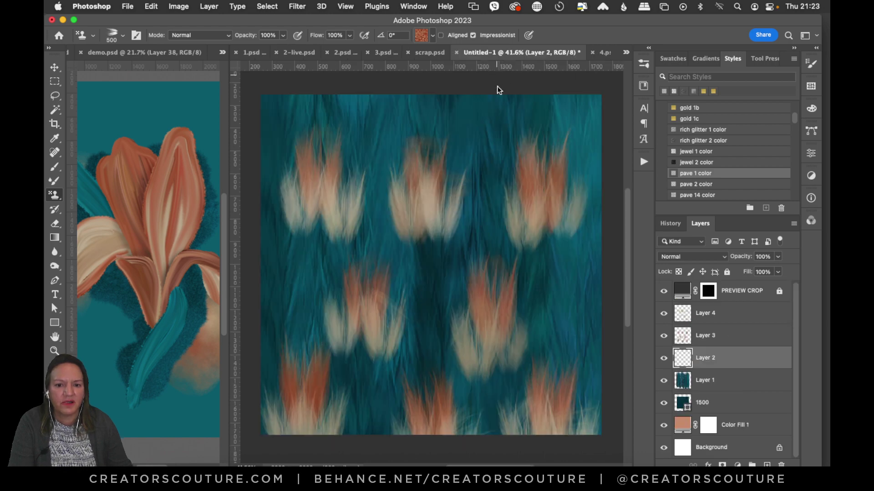
Step: Assign the 6-feather-creatorscouture brush to the Pattern Stamp Tool for closer work on the upper tufts
{"action": "left_click", "coordinate": [55, 349]}
{"action": "left_click", "coordinate": [394, 132]}
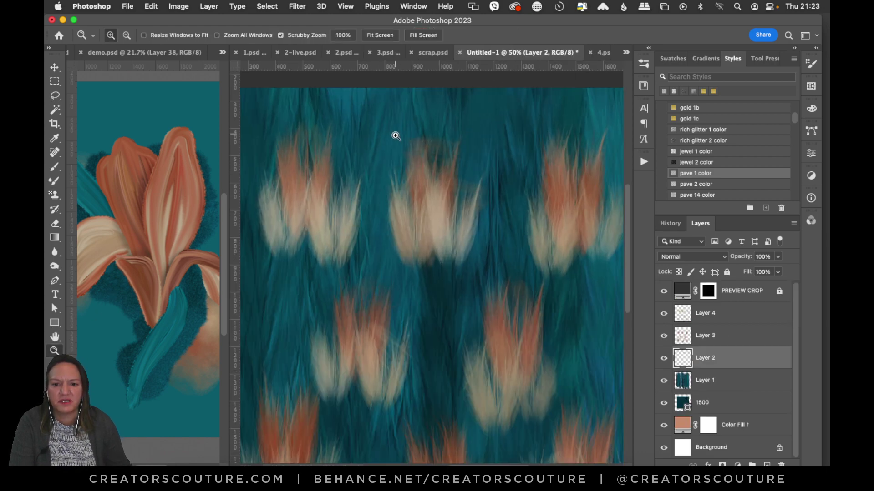
{"action": "mouse_move", "coordinate": [335, 152]}
{"action": "left_mouse_down"}
{"action": "mouse_move", "coordinate": [399, 162]}
{"action": "mouse_move", "coordinate": [374, 159]}
{"action": "mouse_move", "coordinate": [382, 160]}
{"action": "mouse_move", "coordinate": [369, 201]}
{"action": "left_mouse_up"}
{"action": "left_click", "coordinate": [55, 194]}
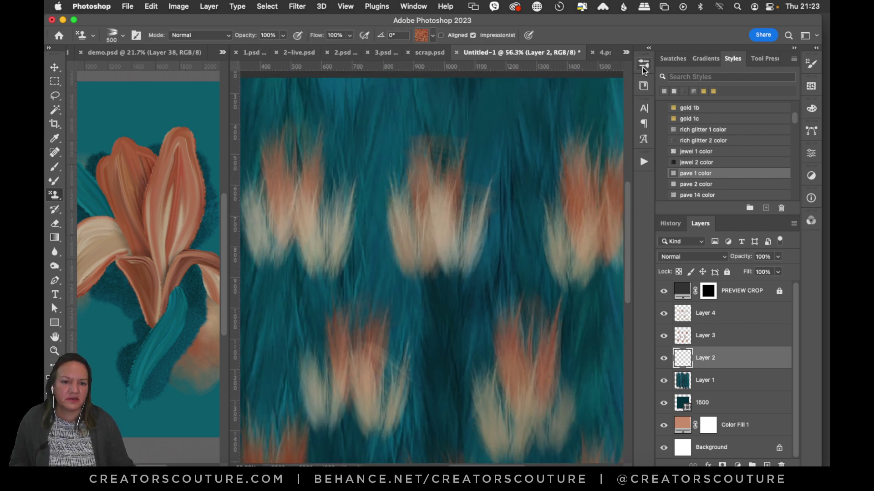
{"action": "left_click", "coordinate": [643, 86]}
{"action": "left_click", "coordinate": [555, 303]}
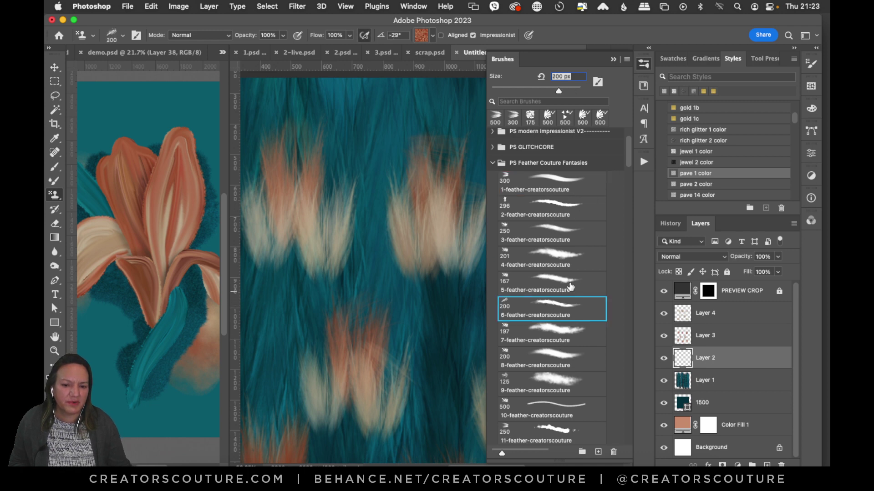
{"action": "left_click", "coordinate": [642, 65]}
Step: Enlarge the brush to 400 px while testing terracotta strokes between the top-row tufts, undoing each stroke
{"action": "left_click_drag", "start_coordinate": [369, 127], "coordinate": [373, 200]}
{"action": "key", "text": "super+z"}
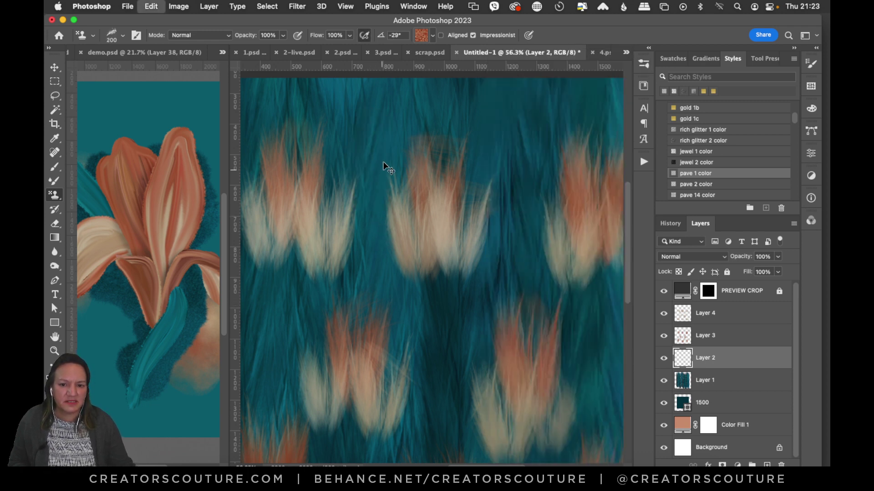
{"action": "key", "text": "bracketright"}
{"action": "key", "text": "bracketright"}
{"action": "key", "text": "bracketright"}
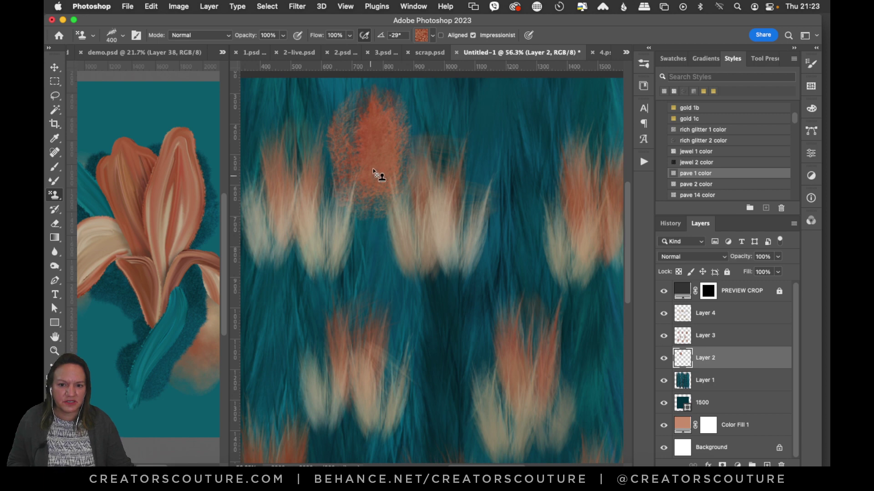
{"action": "key", "text": "super+z"}
{"action": "left_click_drag", "start_coordinate": [375, 120], "coordinate": [366, 212]}
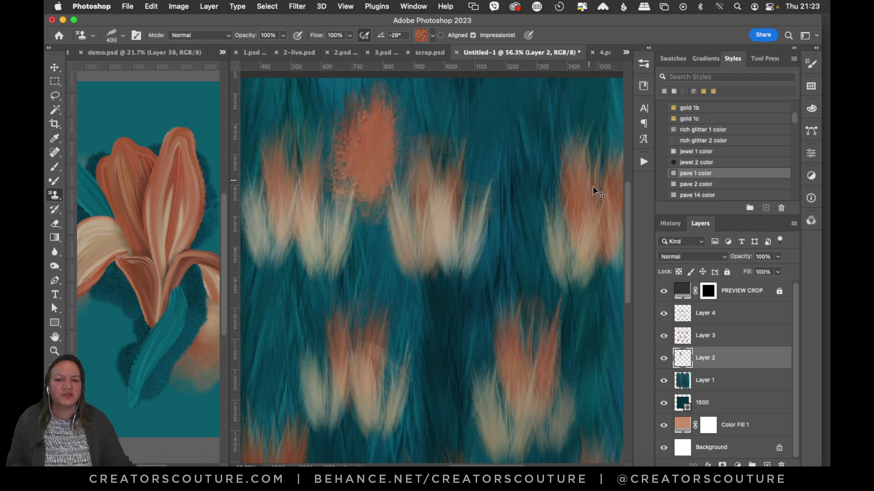
{"action": "key", "text": "super+z"}
{"action": "left_click_drag", "start_coordinate": [531, 121], "coordinate": [534, 224]}
{"action": "key", "text": "super+z"}
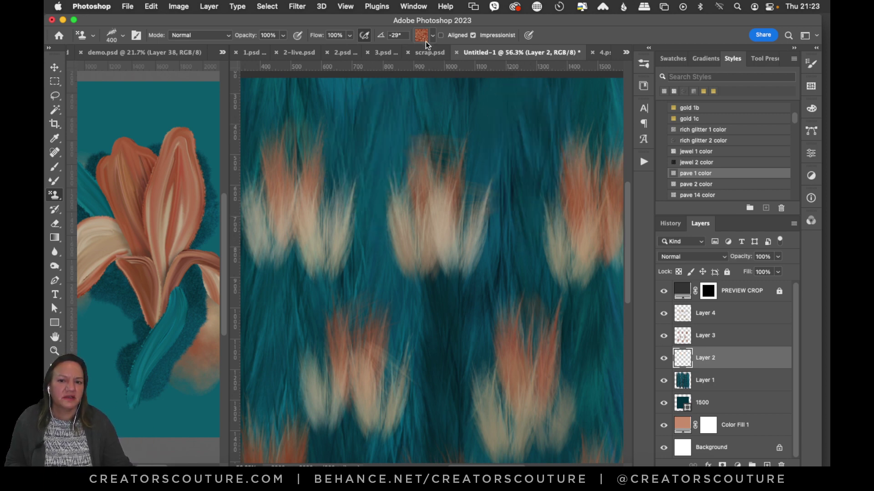
Step: Switch the stamp pattern to the mixed terracotta-and-cream mosaic and test strokes between the top-row tufts, undoing them
{"action": "left_click", "coordinate": [422, 35]}
{"action": "left_click", "coordinate": [418, 168]}
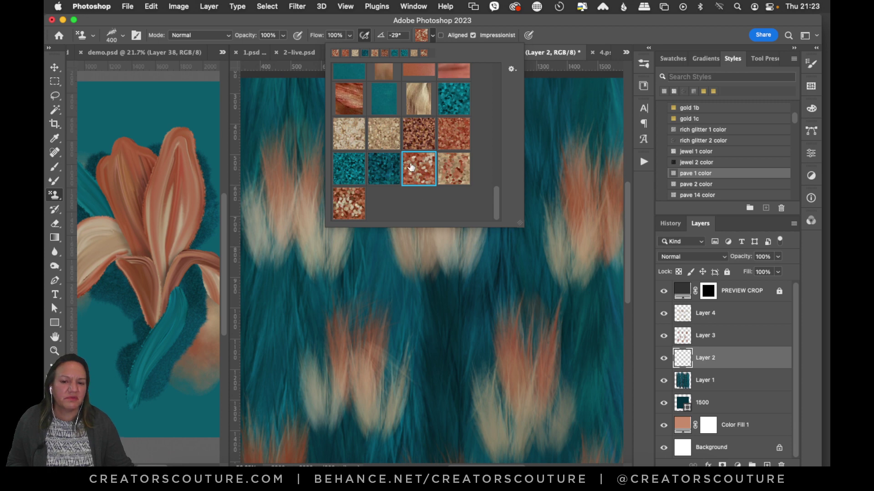
{"action": "left_click", "coordinate": [547, 41]}
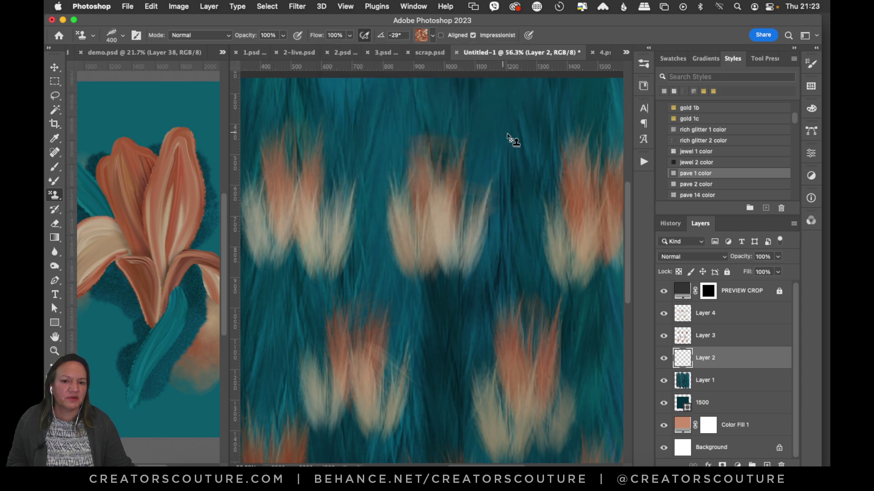
{"action": "left_click_drag", "start_coordinate": [507, 136], "coordinate": [508, 182]}
{"action": "left_click_drag", "start_coordinate": [522, 133], "coordinate": [521, 257]}
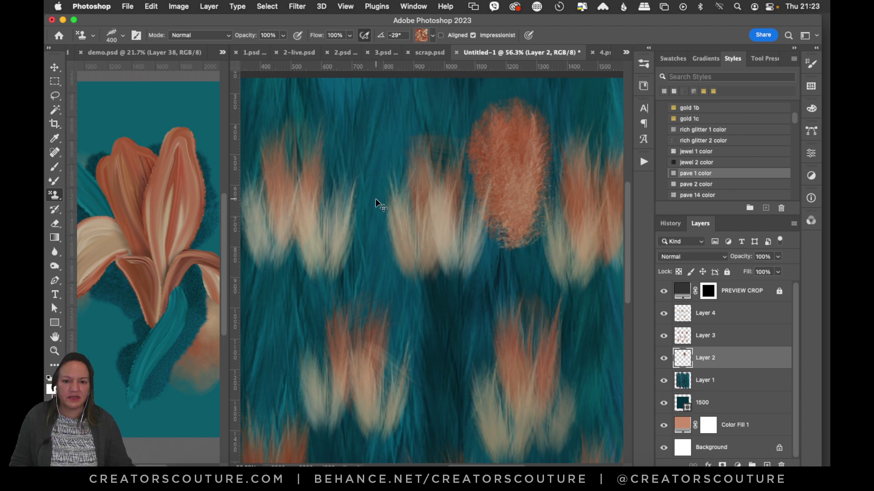
{"action": "key", "text": "super+z"}
{"action": "left_click_drag", "start_coordinate": [370, 119], "coordinate": [377, 206]}
{"action": "key", "text": "super+z"}
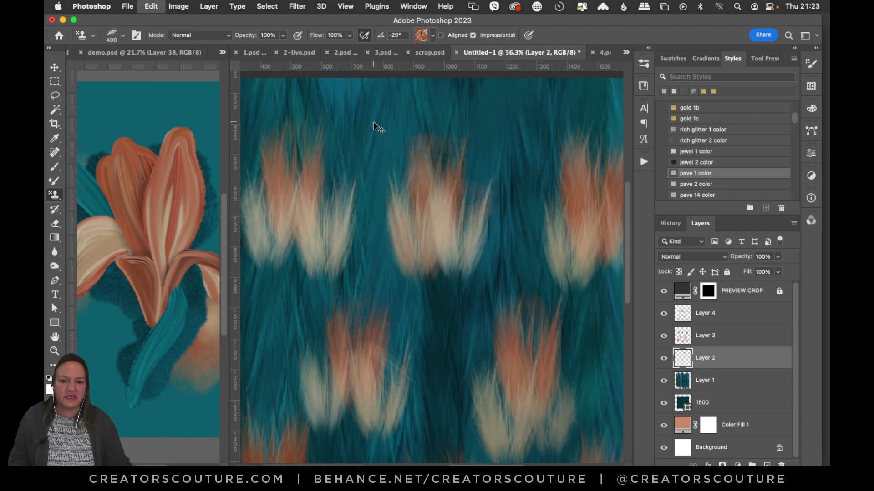
Step: Stamp soft terracotta-and-cream ovals on Layer 2 between the top-row tufts, beside the middle-row tufts and near the canvas's upper-left corner
{"action": "left_click_drag", "start_coordinate": [375, 132], "coordinate": [382, 206]}
{"action": "left_click_drag", "start_coordinate": [546, 149], "coordinate": [533, 223]}
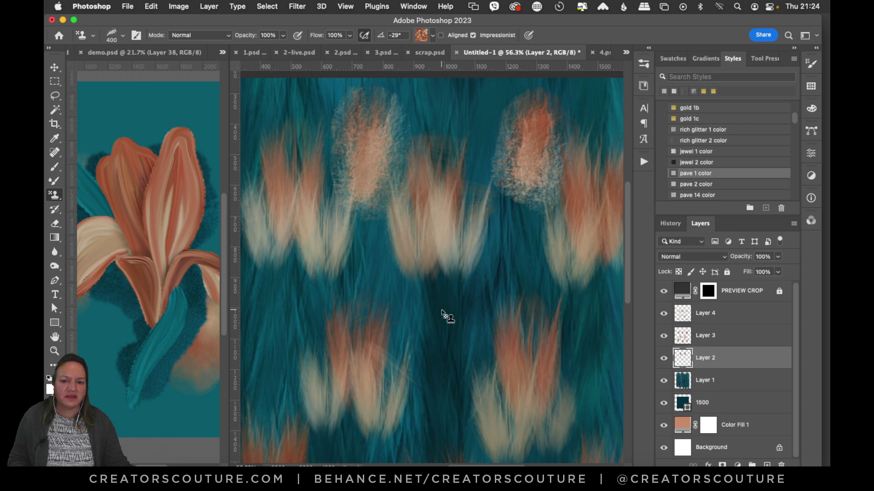
{"action": "left_click_drag", "start_coordinate": [440, 319], "coordinate": [448, 396]}
{"action": "left_click_drag", "start_coordinate": [287, 318], "coordinate": [278, 398]}
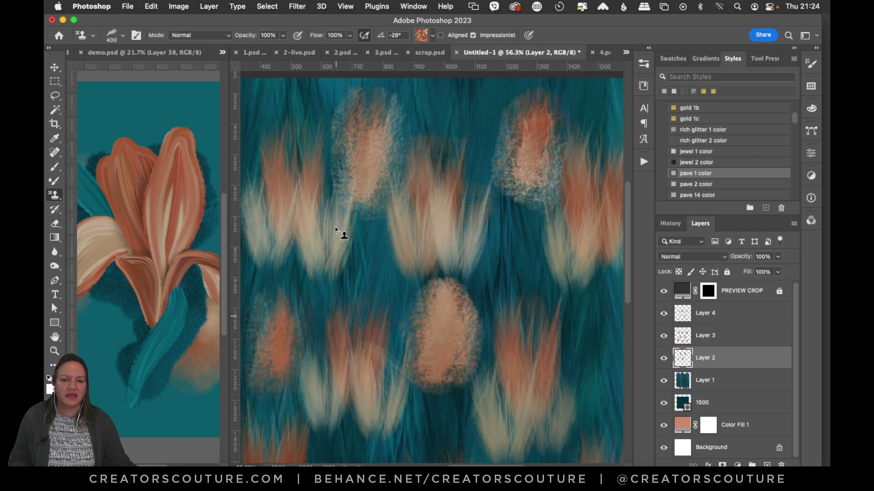
{"action": "left_click_drag", "start_coordinate": [277, 90], "coordinate": [266, 156]}
Step: Stamp ovals near the canvas's upper-right corner, above the right middle-row tuft and along the right edge, redoing an unwanted stroke
{"action": "left_click_drag", "start_coordinate": [473, 465], "coordinate": [509, 450]}
{"action": "left_click_drag", "start_coordinate": [530, 108], "coordinate": [536, 171]}
{"action": "key", "text": "super+z"}
{"action": "left_click_drag", "start_coordinate": [537, 109], "coordinate": [538, 175]}
{"action": "left_click_drag", "start_coordinate": [406, 259], "coordinate": [407, 291]}
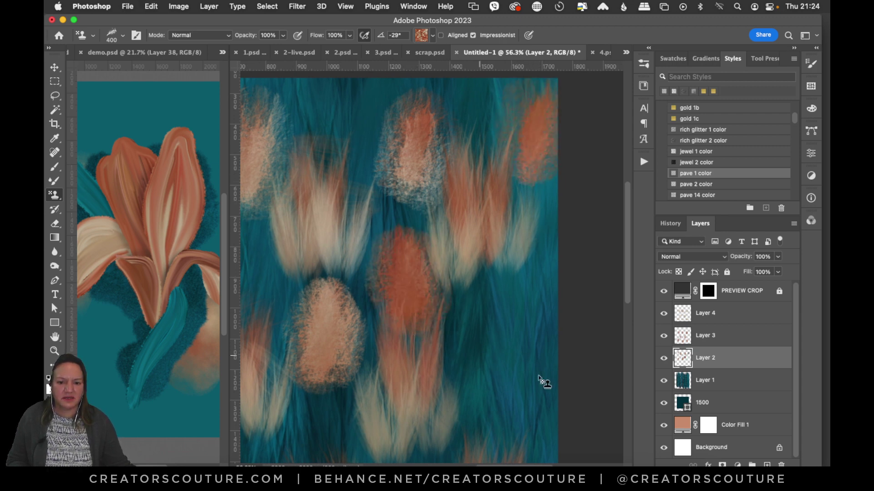
{"action": "left_click_drag", "start_coordinate": [517, 347], "coordinate": [523, 401]}
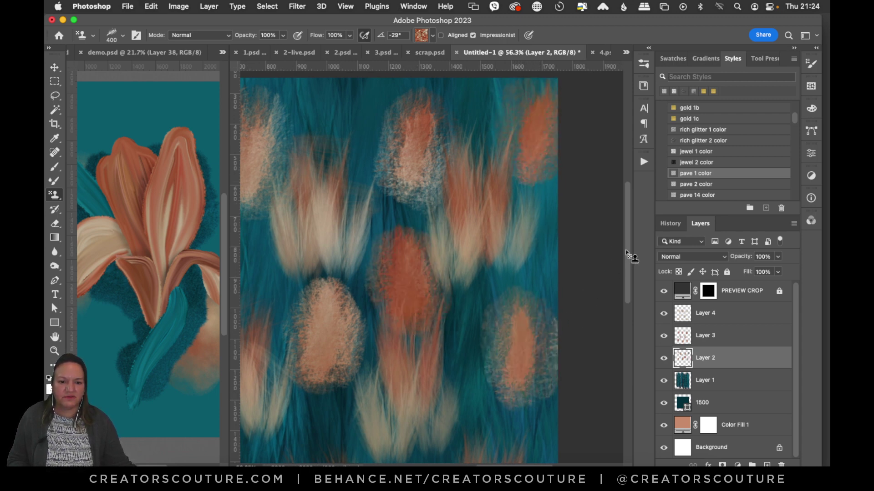
Step: Stamp more ovals between and above the bottom-row tufts, on the lower left edge and above the left middle-row tuft
{"action": "left_click_drag", "start_coordinate": [628, 256], "coordinate": [628, 308]}
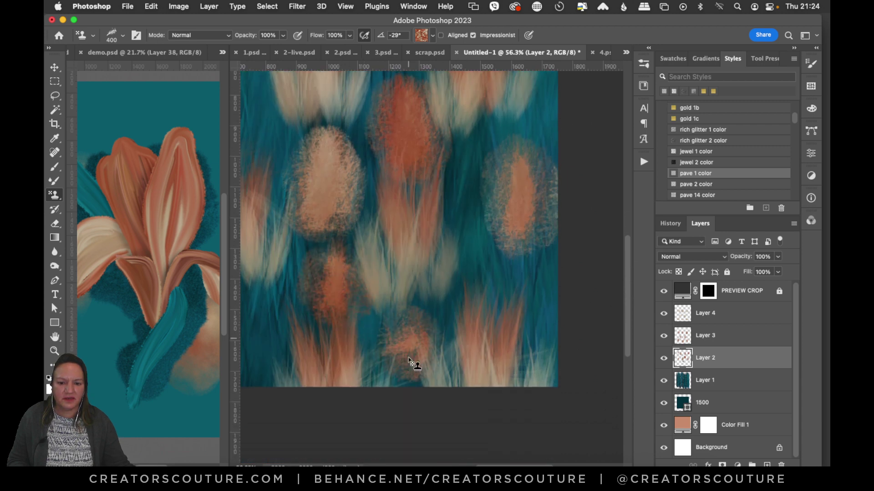
{"action": "left_click_drag", "start_coordinate": [521, 465], "coordinate": [457, 466]}
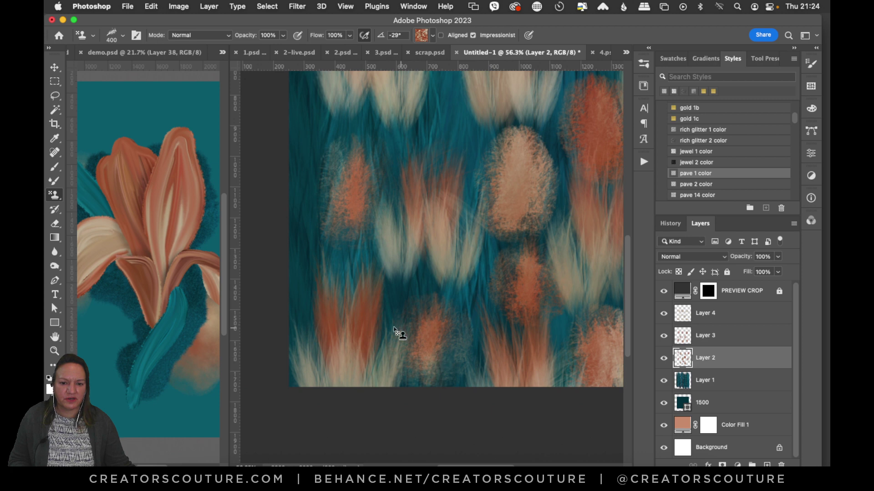
{"action": "left_click", "coordinate": [303, 242]}
{"action": "left_click", "coordinate": [454, 98]}
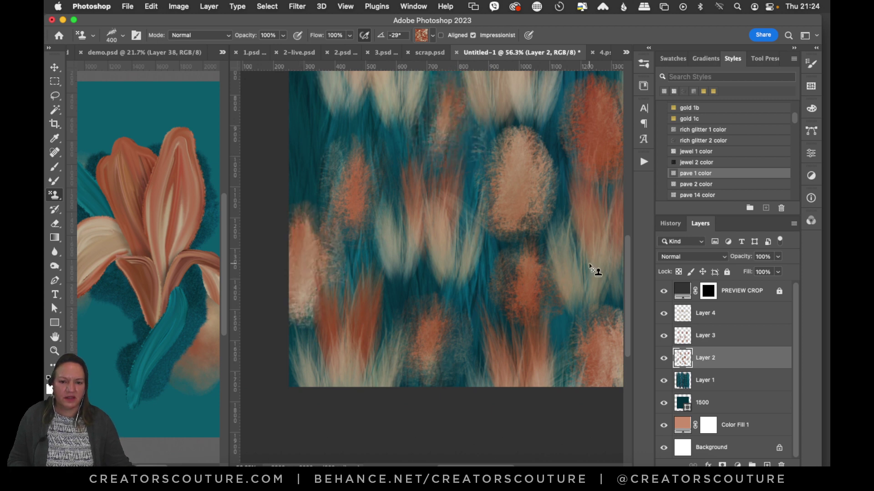
Step: Fill the gaps along the canvas's upper and left edges with stamped ovals, undoing unwanted strokes, and compare the result with 4.psd
{"action": "key", "text": "super+0"}
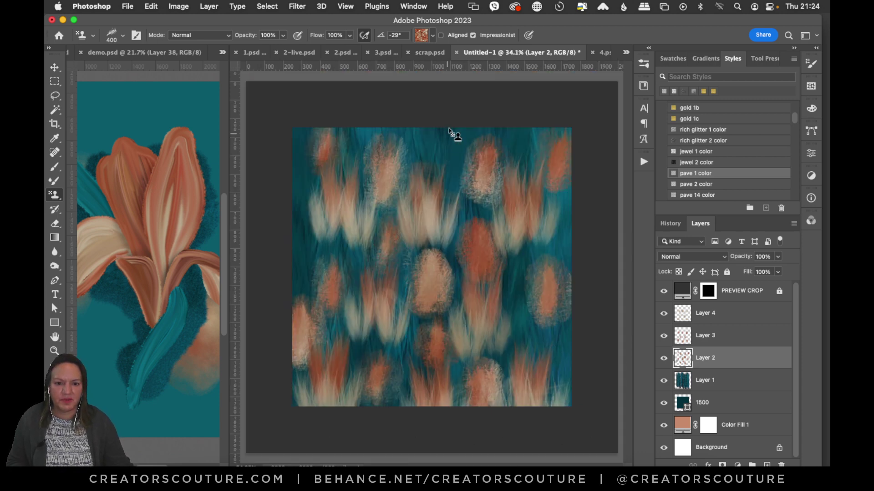
{"action": "left_click_drag", "start_coordinate": [447, 133], "coordinate": [444, 175]}
{"action": "left_click_drag", "start_coordinate": [300, 173], "coordinate": [302, 261]}
{"action": "key", "text": "super+z"}
{"action": "left_click_drag", "start_coordinate": [526, 121], "coordinate": [529, 161]}
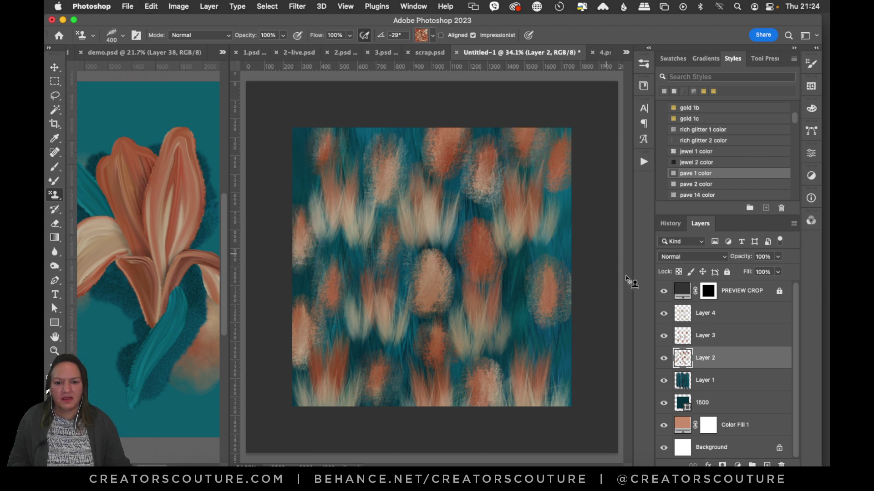
{"action": "left_click", "coordinate": [601, 52]}
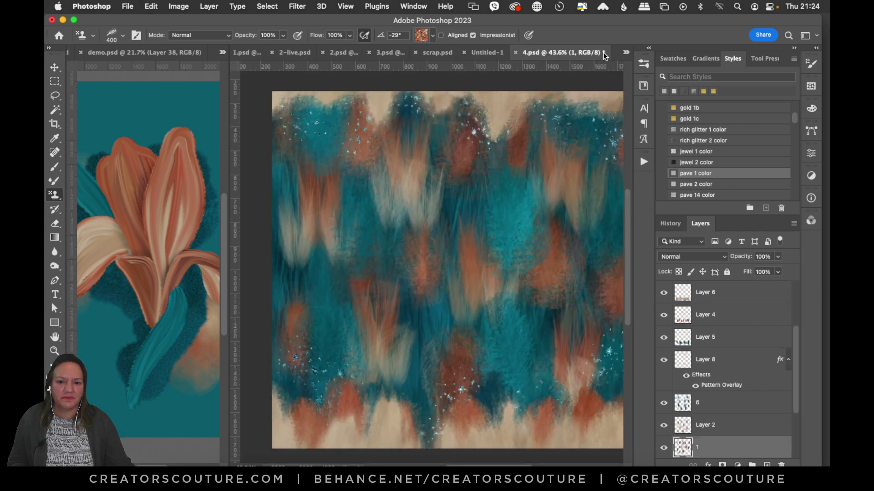
{"action": "left_click", "coordinate": [481, 52]}
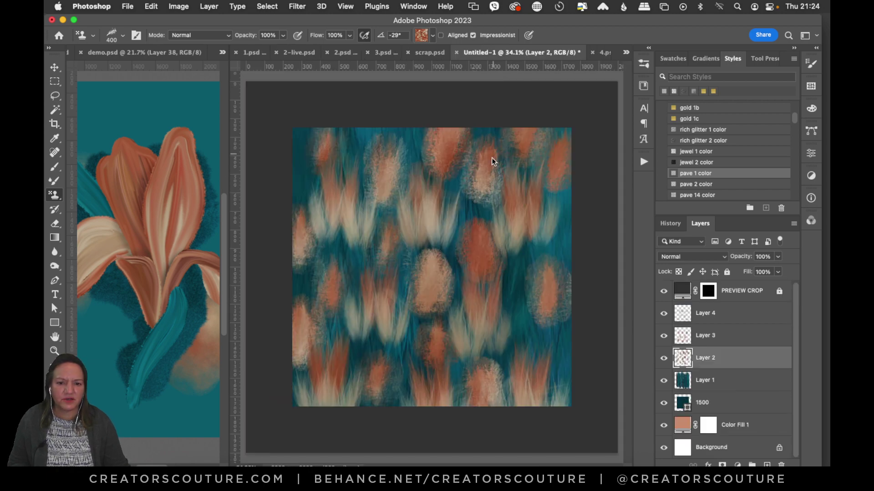
Step: Compare the painting with 4.psd, lower Layer 2's opacity to 95% and hide the layer in Untitled-1
{"action": "left_click", "coordinate": [601, 53]}
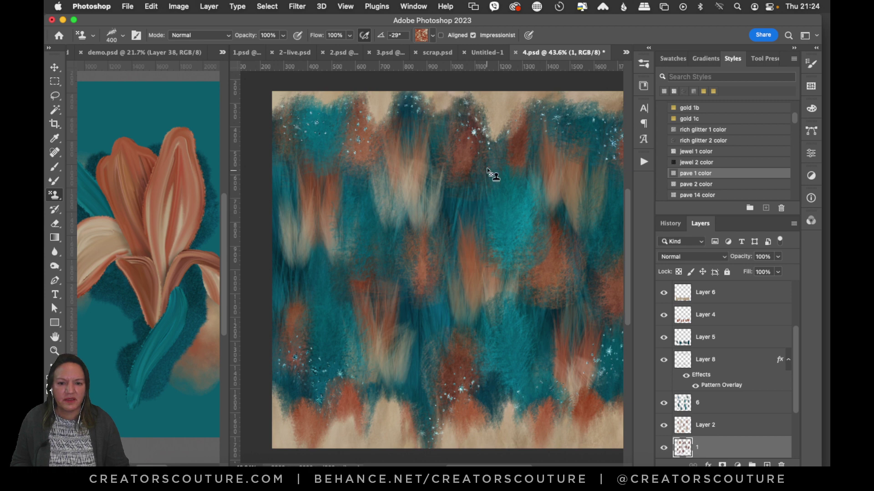
{"action": "left_click", "coordinate": [486, 51]}
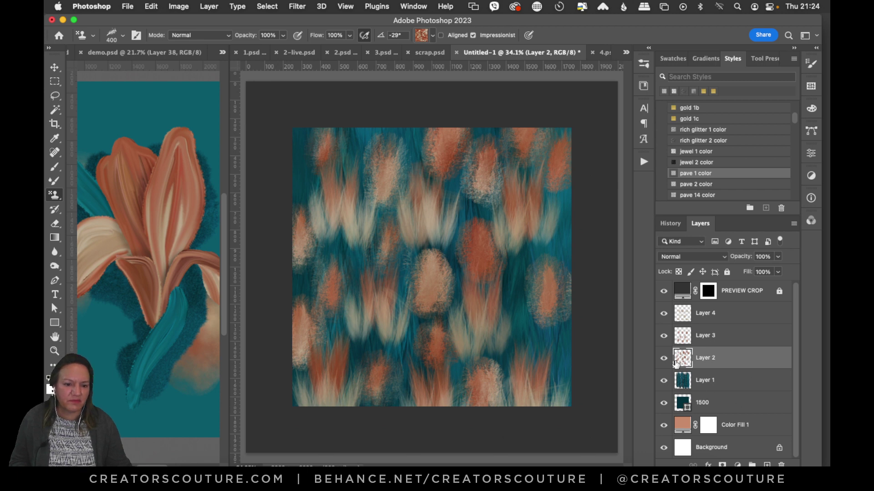
{"action": "left_click", "coordinate": [664, 359]}
{"action": "left_click", "coordinate": [663, 359]}
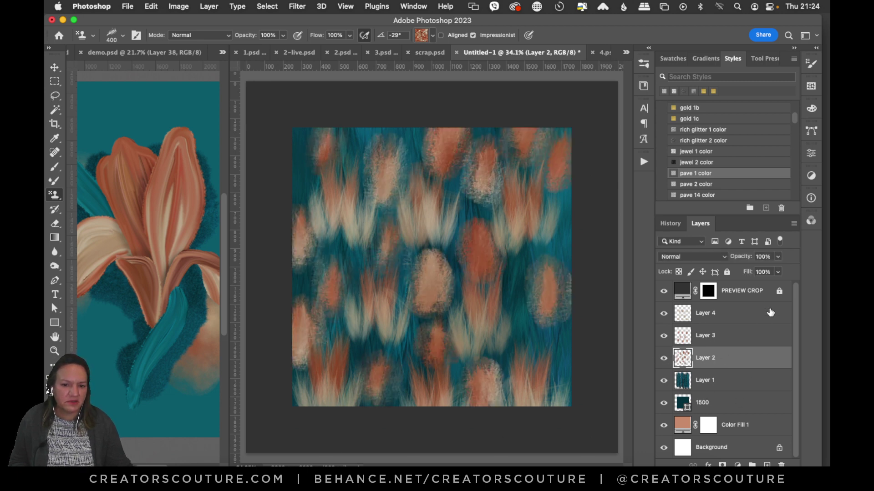
{"action": "left_click_drag", "start_coordinate": [743, 271], "coordinate": [784, 274]}
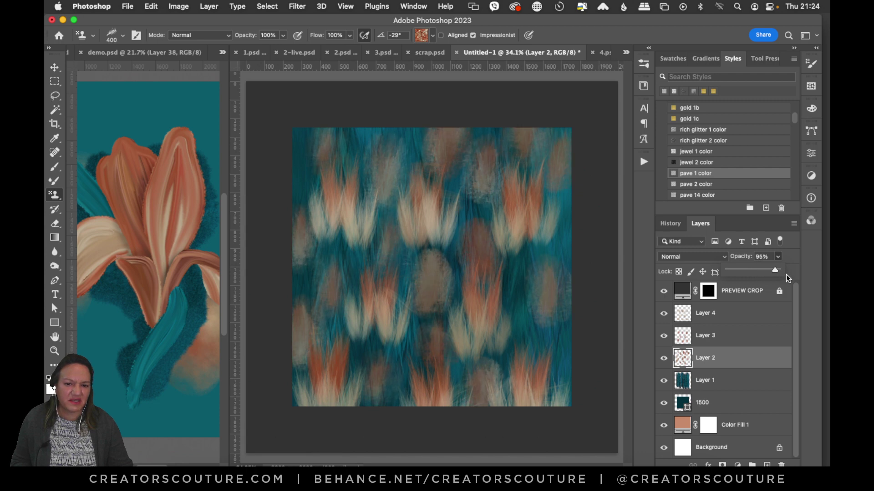
{"action": "left_click", "coordinate": [663, 359]}
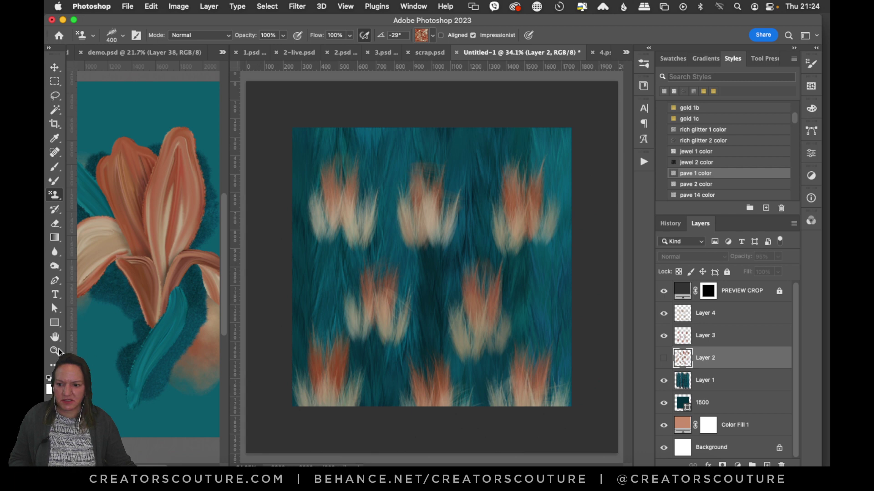
Step: Load the dark terracotta pattern for the Pattern Stamp and add a layer above hidden Layer 2, undoing the first test stroke
{"action": "key", "text": "z"}
{"action": "left_click_drag", "start_coordinate": [472, 278], "coordinate": [487, 271]}
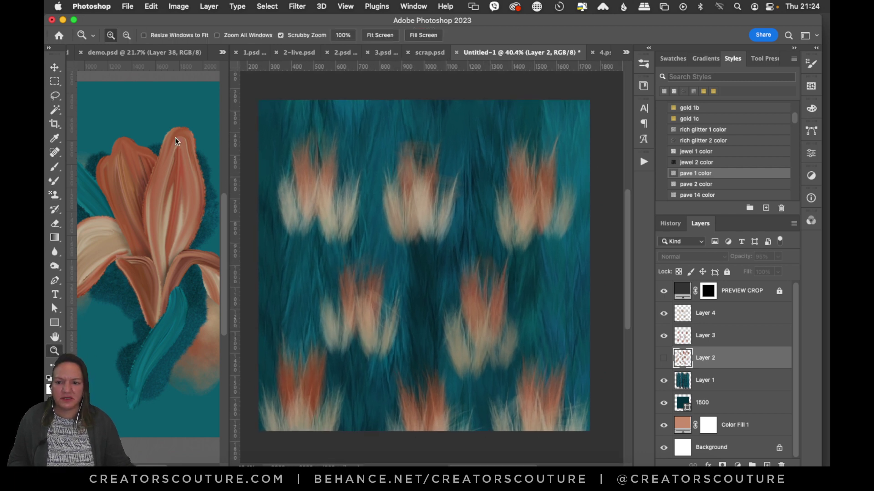
{"action": "key", "text": "s"}
{"action": "left_click", "coordinate": [432, 35]}
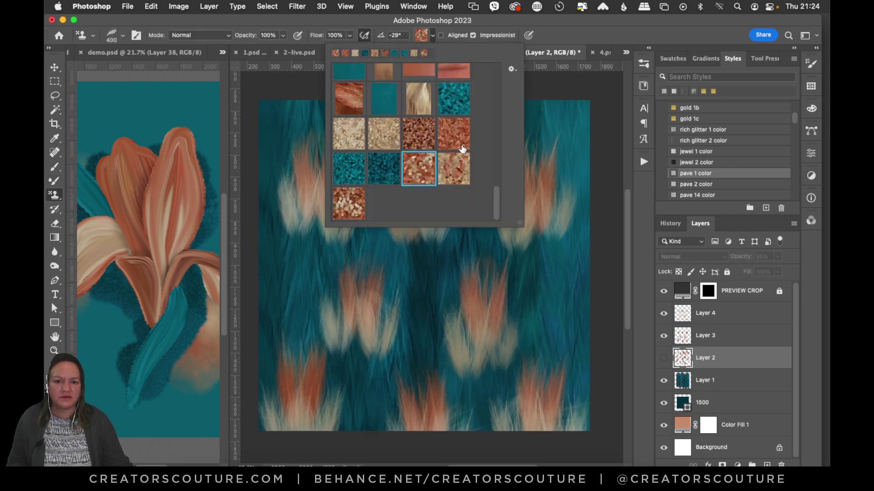
{"action": "left_click", "coordinate": [420, 135]}
{"action": "left_click", "coordinate": [563, 141]}
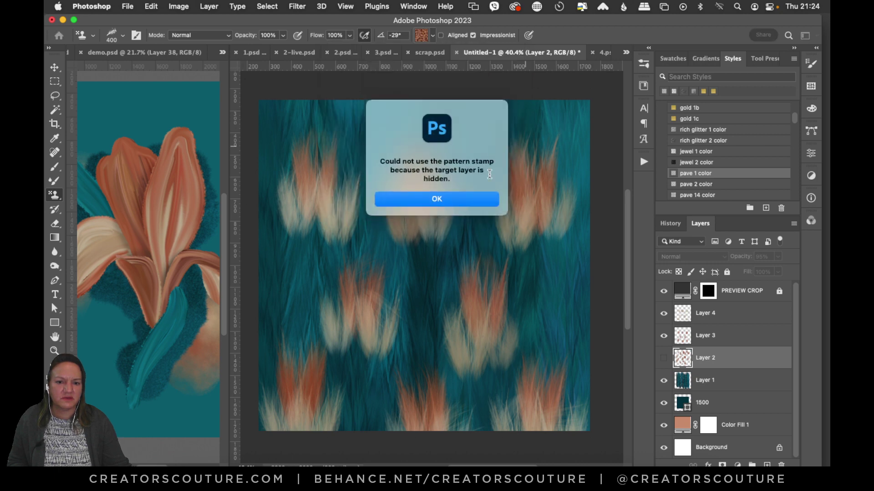
{"action": "left_click", "coordinate": [491, 200]}
{"action": "left_click", "coordinate": [766, 464]}
{"action": "left_click_drag", "start_coordinate": [445, 146], "coordinate": [448, 196]}
{"action": "key", "text": "super+z"}
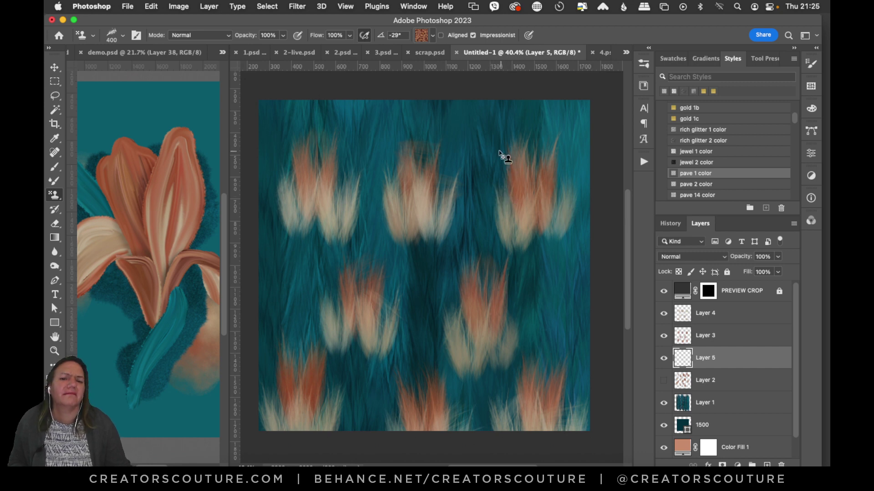
Step: Stamp dark terracotta ovals between the top-row tufts and near the canvas's upper-left corner, undoing unwanted strokes
{"action": "left_click_drag", "start_coordinate": [473, 128], "coordinate": [466, 182]}
{"action": "left_click_drag", "start_coordinate": [361, 128], "coordinate": [376, 184]}
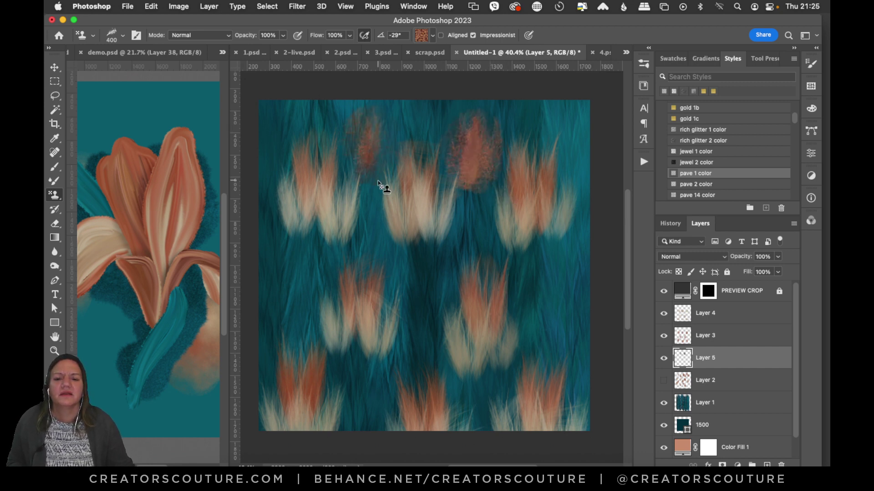
{"action": "left_click_drag", "start_coordinate": [366, 114], "coordinate": [374, 191]}
{"action": "mouse_move", "coordinate": [374, 138]}
{"action": "left_mouse_down"}
{"action": "mouse_move", "coordinate": [372, 199]}
{"action": "mouse_move", "coordinate": [381, 200]}
{"action": "mouse_move", "coordinate": [371, 182]}
{"action": "left_mouse_up"}
{"action": "key", "text": "super+z"}
{"action": "key", "text": "super+z"}
{"action": "left_click_drag", "start_coordinate": [282, 107], "coordinate": [285, 151]}
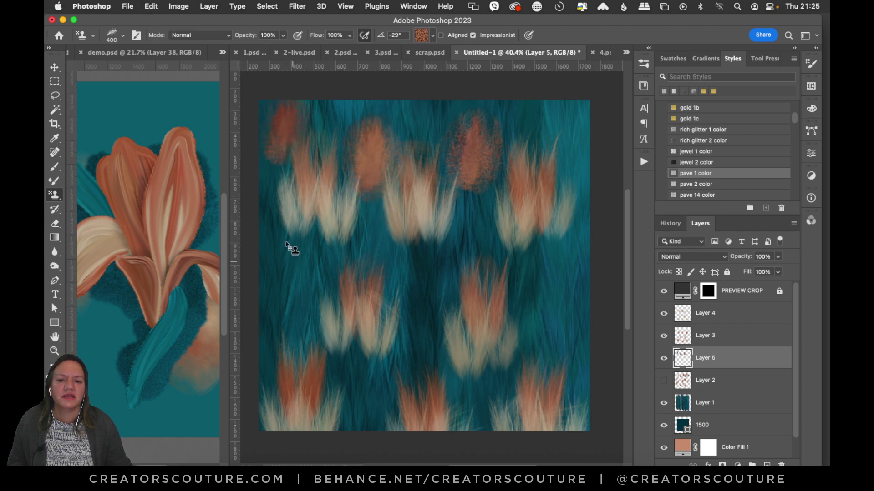
Step: Stamp terracotta ovals above and between the middle-row tufts, on the left edge and near the canvas's upper-right corner
{"action": "left_click_drag", "start_coordinate": [286, 227], "coordinate": [288, 271]}
{"action": "left_click_drag", "start_coordinate": [366, 219], "coordinate": [371, 269]}
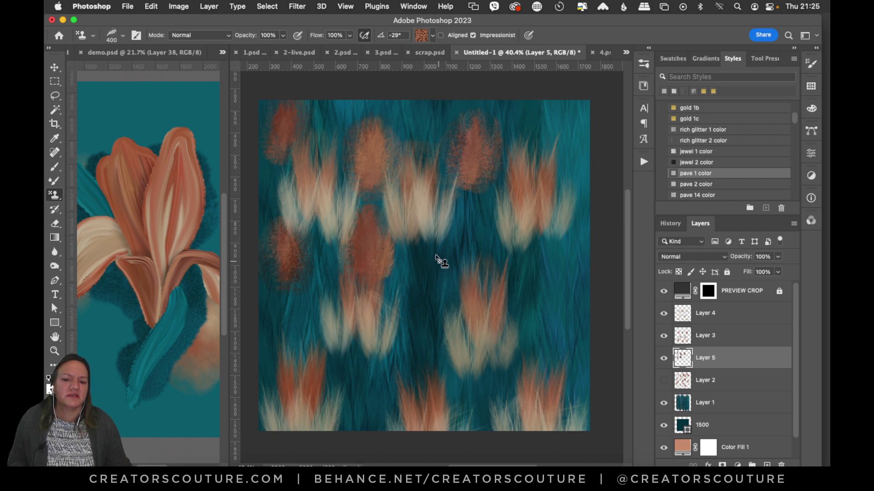
{"action": "left_click_drag", "start_coordinate": [436, 244], "coordinate": [444, 311]}
{"action": "left_click_drag", "start_coordinate": [478, 201], "coordinate": [483, 264]}
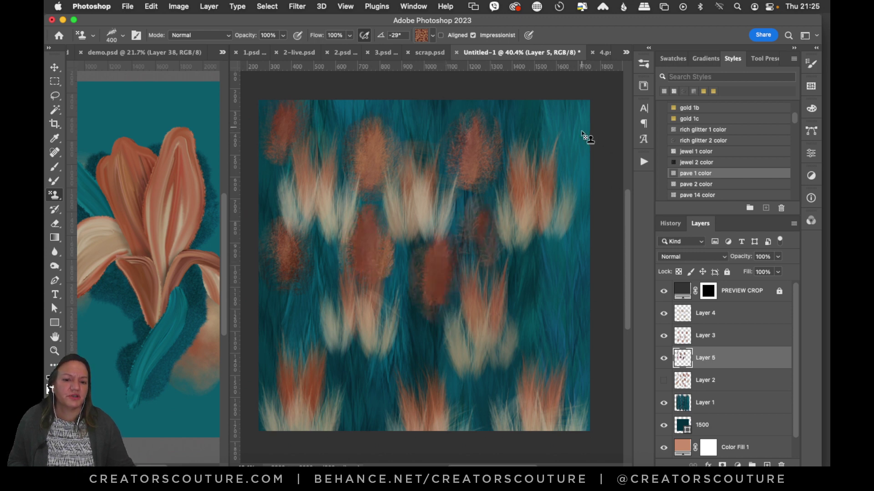
{"action": "left_click_drag", "start_coordinate": [582, 130], "coordinate": [586, 189]}
{"action": "left_click_drag", "start_coordinate": [530, 106], "coordinate": [533, 155]}
Step: Stamp terracotta ovals beside the right middle-row tuft, around the bottom-row tufts and on the lower left edge
{"action": "left_click_drag", "start_coordinate": [554, 268], "coordinate": [560, 326]}
{"action": "left_click_drag", "start_coordinate": [408, 339], "coordinate": [405, 398]}
{"action": "left_click_drag", "start_coordinate": [352, 387], "coordinate": [357, 428]}
{"action": "left_click_drag", "start_coordinate": [283, 314], "coordinate": [289, 356]}
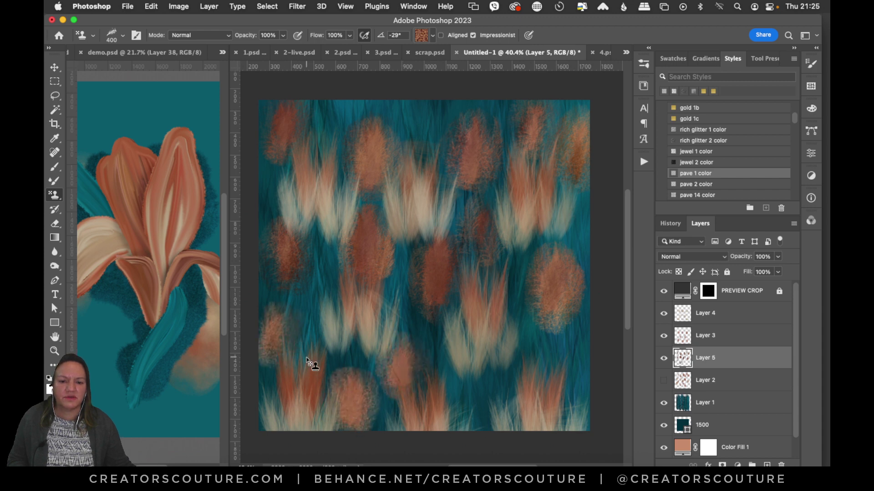
{"action": "left_click_drag", "start_coordinate": [566, 337], "coordinate": [574, 386]}
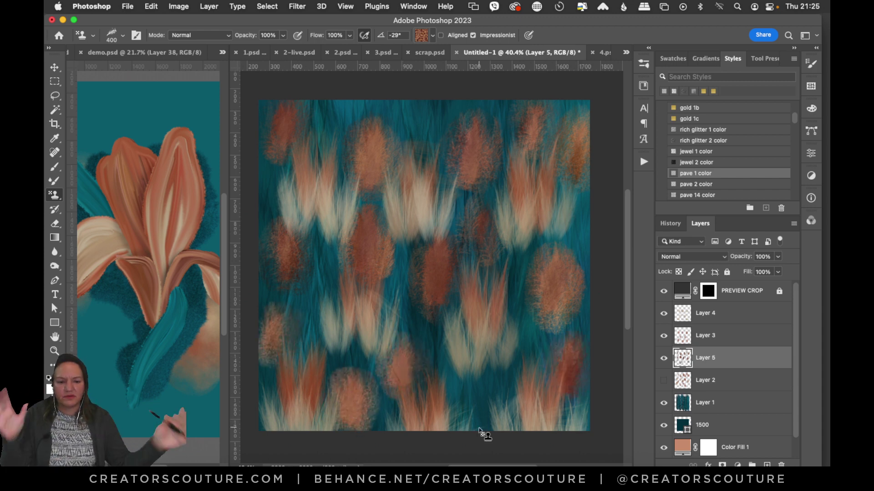
Step: Add a new layer above Layer 4 and load the dark teal pattern for the Pattern Stamp
{"action": "left_click", "coordinate": [711, 313]}
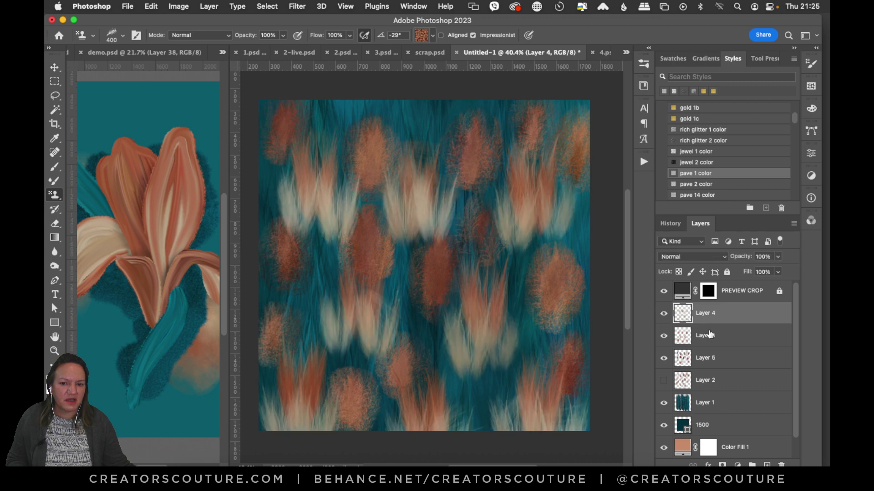
{"action": "left_click", "coordinate": [767, 464]}
{"action": "left_click", "coordinate": [432, 35]}
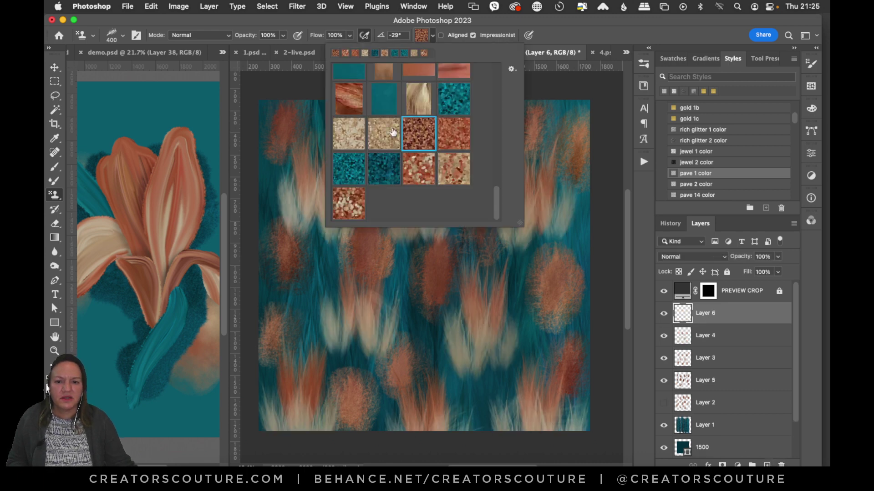
{"action": "left_click", "coordinate": [382, 170]}
{"action": "key", "text": "Return"}
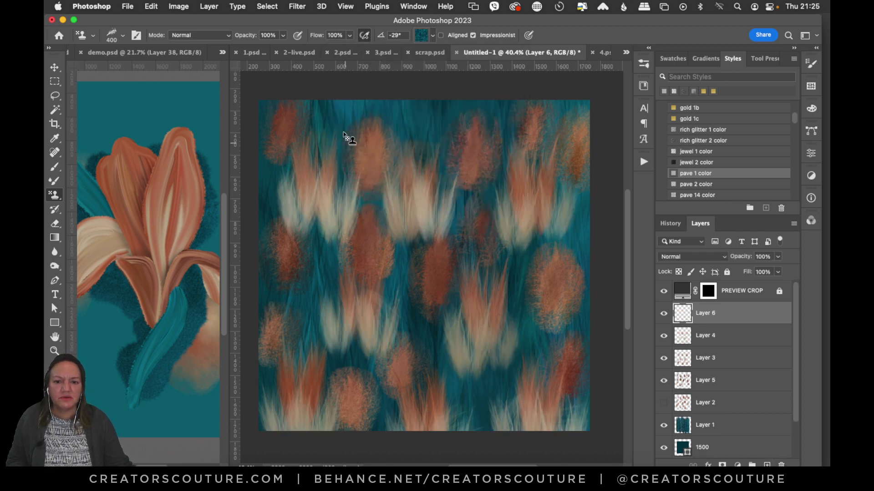
Step: Stamp teal ovals over the lower parts of the top-row tufts and above the left bottom-row tufts, redoing the first stroke
{"action": "left_click_drag", "start_coordinate": [334, 228], "coordinate": [324, 254]}
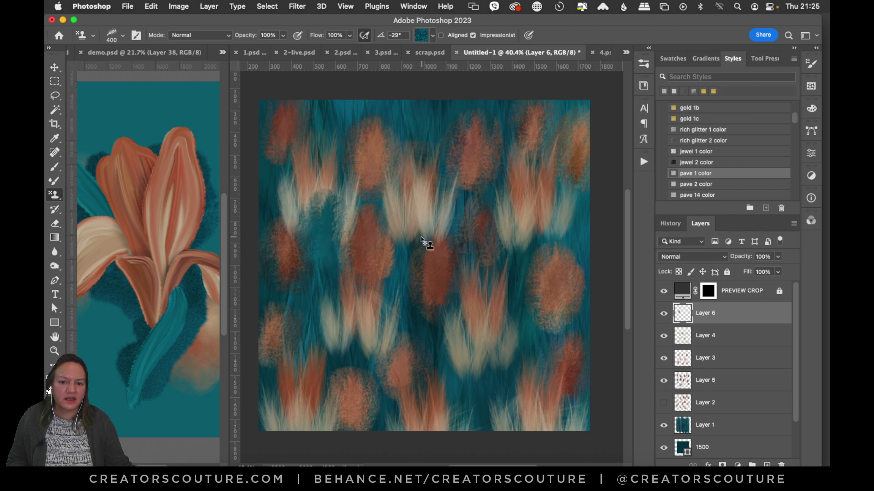
{"action": "key", "text": "super+z"}
{"action": "left_click_drag", "start_coordinate": [322, 221], "coordinate": [331, 259]}
{"action": "left_click_drag", "start_coordinate": [435, 214], "coordinate": [437, 258]}
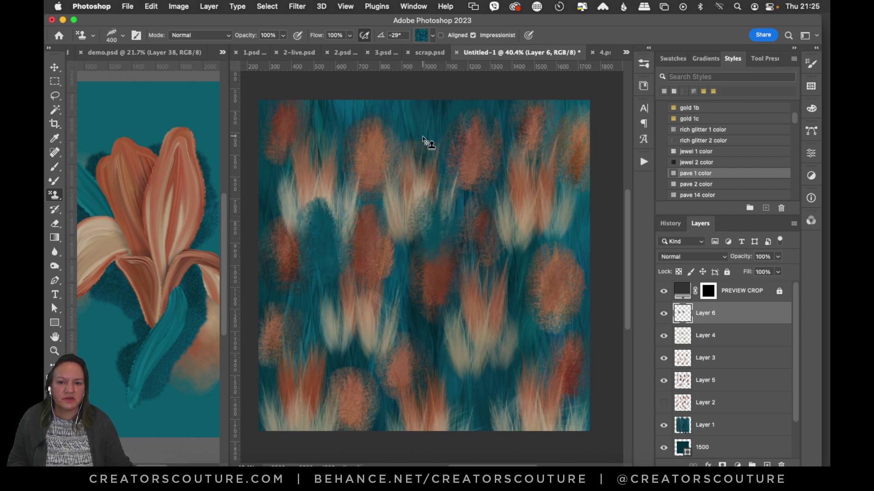
{"action": "left_click_drag", "start_coordinate": [399, 348], "coordinate": [404, 383]}
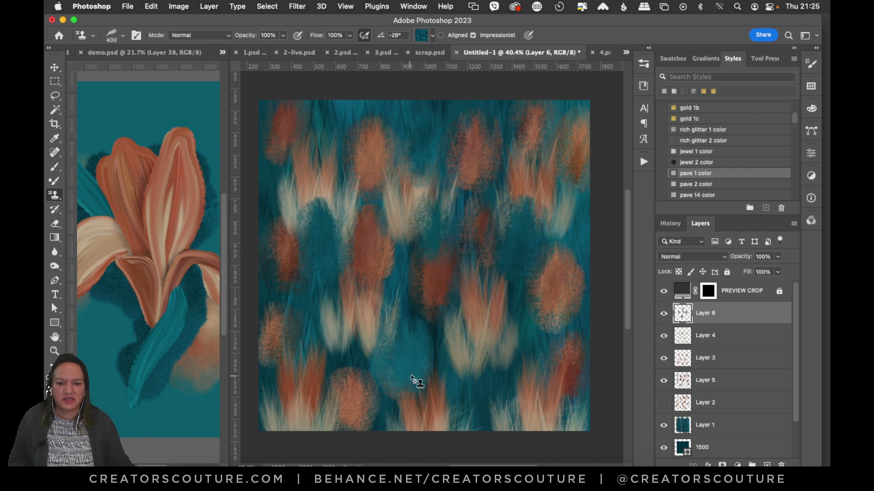
{"action": "mouse_move", "coordinate": [345, 370]}
{"action": "left_mouse_down"}
{"action": "mouse_move", "coordinate": [338, 393]}
{"action": "mouse_move", "coordinate": [280, 391]}
{"action": "mouse_move", "coordinate": [279, 441]}
{"action": "left_mouse_up"}
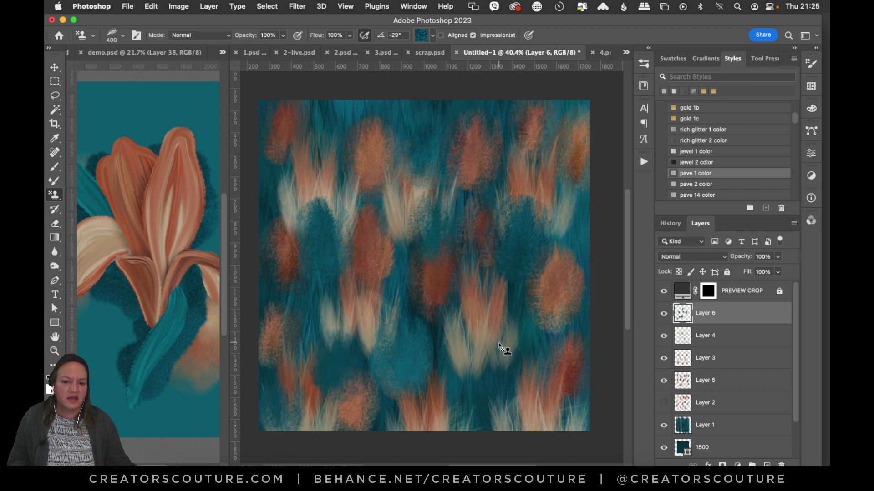
Step: Stamp more teal ovals around the right middle-row tuft, along the right edge and over the upper-left tuft's outer side, undoing an unwanted stroke
{"action": "left_click_drag", "start_coordinate": [500, 346], "coordinate": [504, 407]}
{"action": "left_click_drag", "start_coordinate": [520, 289], "coordinate": [522, 318]}
{"action": "left_click_drag", "start_coordinate": [583, 351], "coordinate": [582, 360]}
{"action": "left_click_drag", "start_coordinate": [582, 199], "coordinate": [587, 248]}
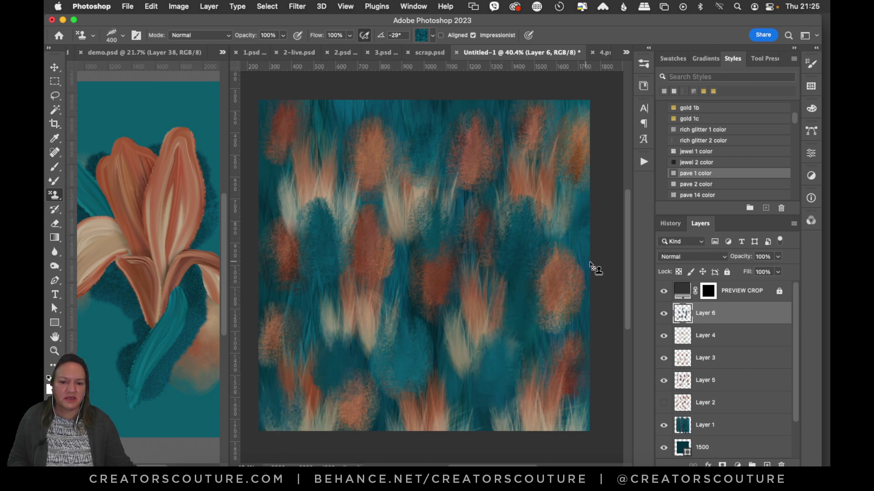
{"action": "left_click_drag", "start_coordinate": [311, 173], "coordinate": [284, 228]}
{"action": "key", "text": "super+z"}
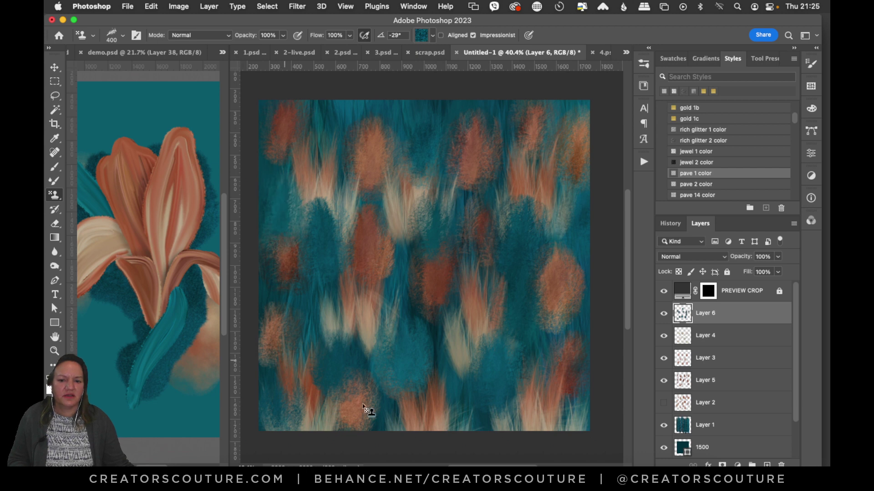
{"action": "left_click_drag", "start_coordinate": [564, 405], "coordinate": [562, 451]}
{"action": "left_click_drag", "start_coordinate": [454, 322], "coordinate": [450, 380]}
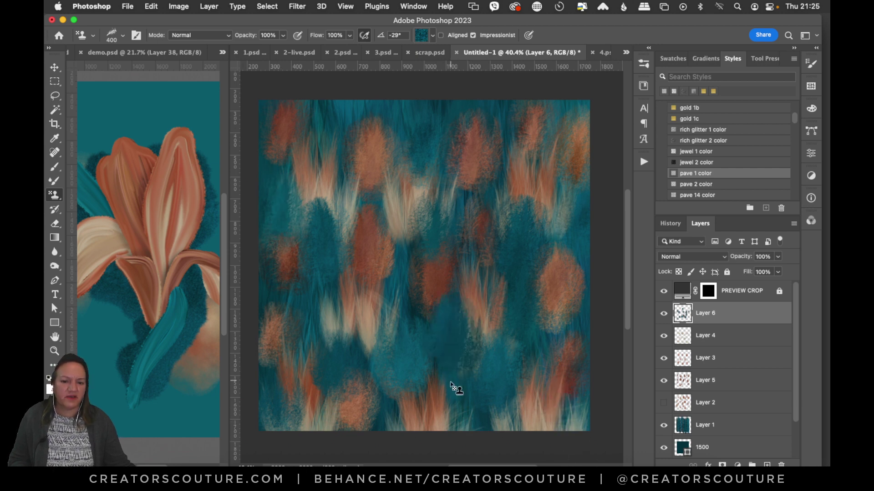
Step: Check 4.psd for reference, then add a layer above Layer 6 in Untitled-1 and load the light cream pattern
{"action": "left_click", "coordinate": [600, 55]}
{"action": "left_click_drag", "start_coordinate": [461, 465], "coordinate": [465, 462]}
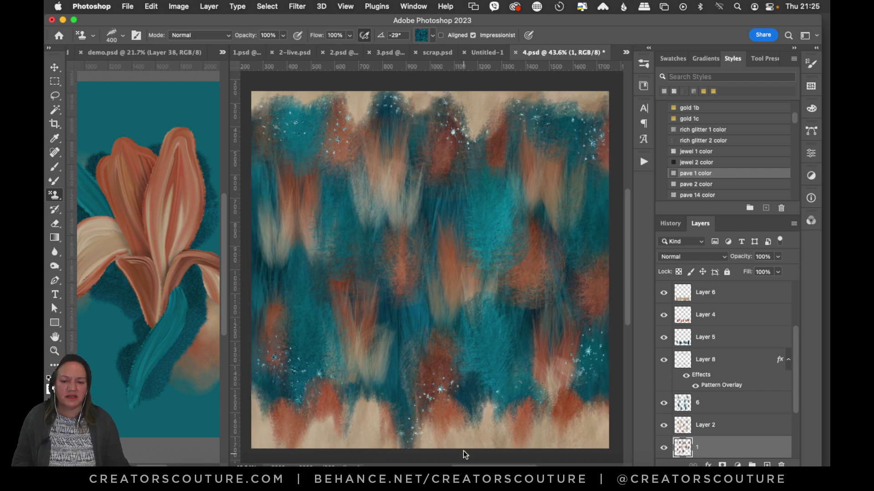
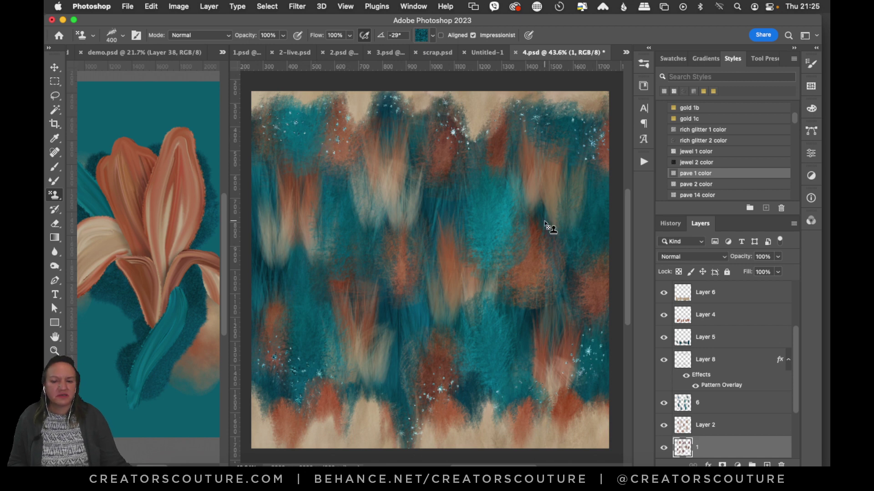
{"action": "left_click", "coordinate": [497, 51]}
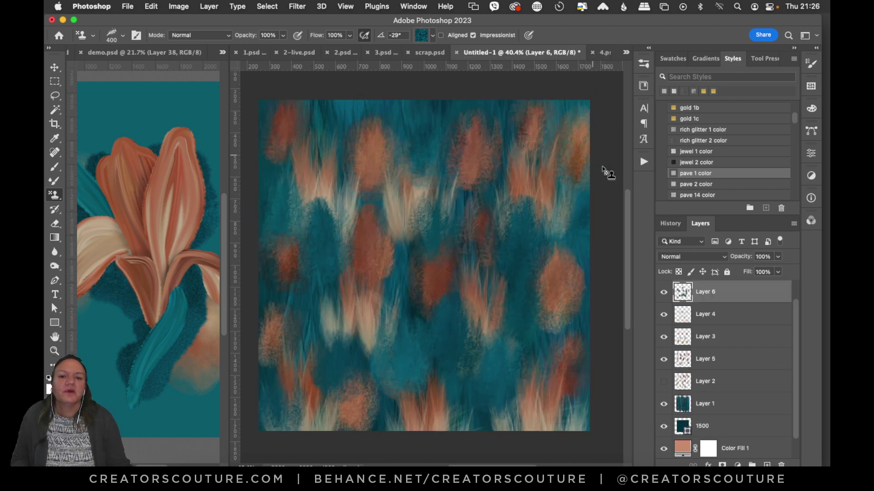
{"action": "key", "text": "super+alt+shift+n"}
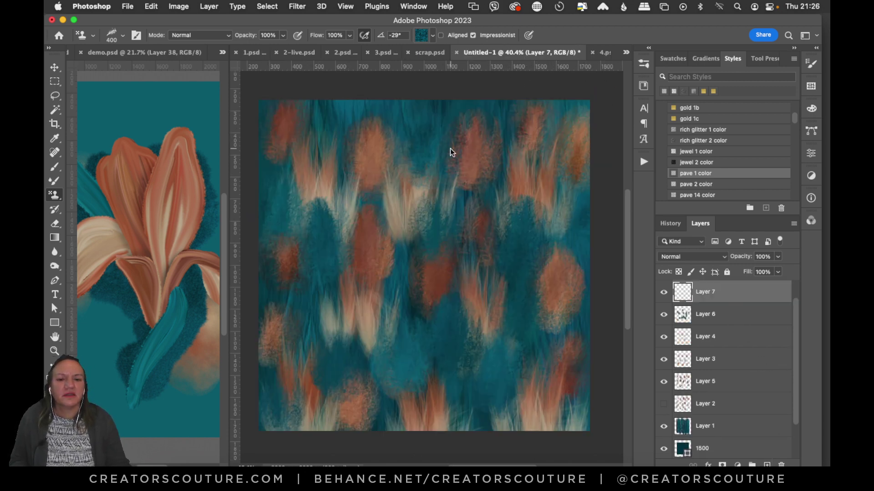
{"action": "left_click", "coordinate": [418, 30]}
{"action": "left_click", "coordinate": [358, 122]}
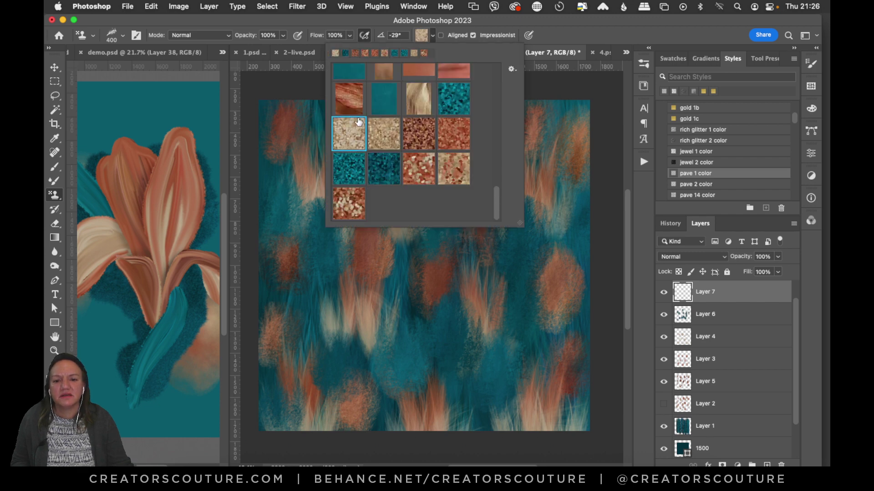
{"action": "left_click", "coordinate": [531, 23]}
Step: Paint uneven cream bands along the canvas's upper and lower edges, redoing the first stroke, and compare the result with 4.psd
{"action": "mouse_move", "coordinate": [276, 103]}
{"action": "left_mouse_down"}
{"action": "mouse_move", "coordinate": [280, 156]}
{"action": "mouse_move", "coordinate": [267, 87]}
{"action": "mouse_move", "coordinate": [297, 89]}
{"action": "mouse_move", "coordinate": [304, 110]}
{"action": "mouse_move", "coordinate": [307, 94]}
{"action": "mouse_move", "coordinate": [323, 127]}
{"action": "mouse_move", "coordinate": [333, 96]}
{"action": "mouse_move", "coordinate": [384, 87]}
{"action": "mouse_move", "coordinate": [367, 109]}
{"action": "mouse_move", "coordinate": [393, 124]}
{"action": "left_mouse_up"}
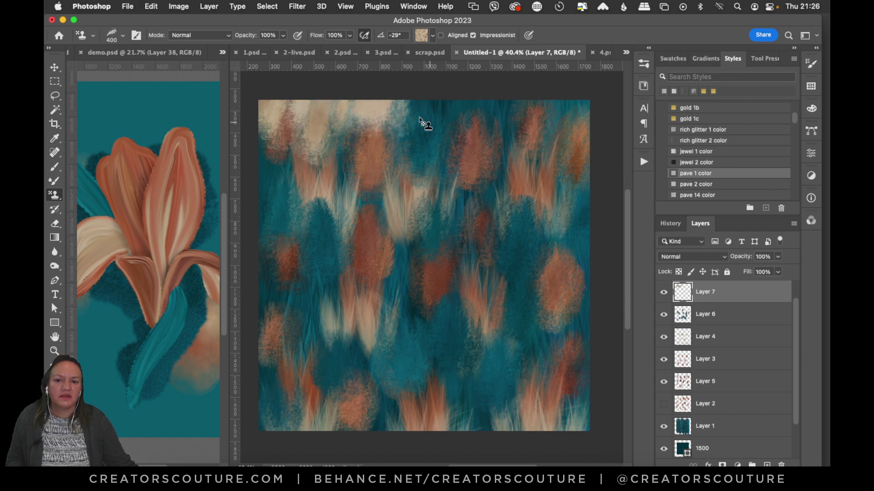
{"action": "key", "text": "ctrl+z"}
{"action": "mouse_move", "coordinate": [255, 117]}
{"action": "left_mouse_down"}
{"action": "mouse_move", "coordinate": [303, 106]}
{"action": "mouse_move", "coordinate": [312, 94]}
{"action": "mouse_move", "coordinate": [383, 113]}
{"action": "mouse_move", "coordinate": [471, 93]}
{"action": "mouse_move", "coordinate": [511, 127]}
{"action": "mouse_move", "coordinate": [530, 104]}
{"action": "mouse_move", "coordinate": [565, 121]}
{"action": "mouse_move", "coordinate": [578, 111]}
{"action": "mouse_move", "coordinate": [634, 108]}
{"action": "left_mouse_up"}
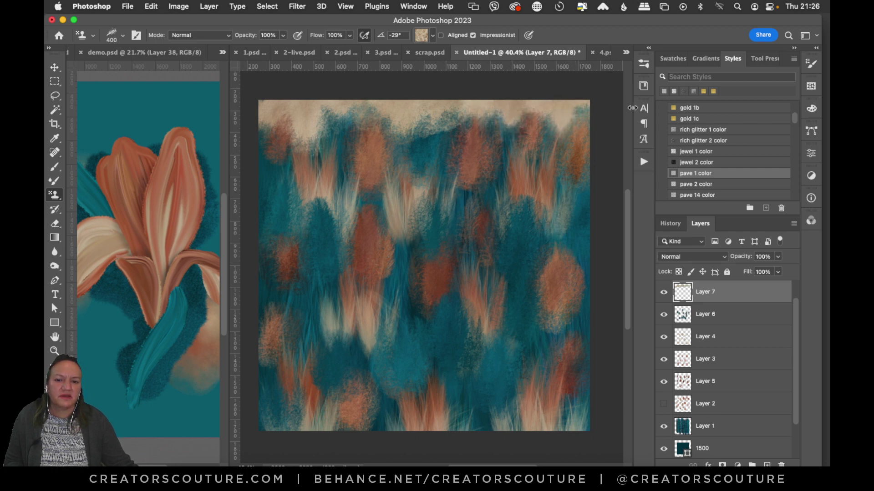
{"action": "mouse_move", "coordinate": [262, 453]}
{"action": "left_mouse_down"}
{"action": "mouse_move", "coordinate": [275, 431]}
{"action": "mouse_move", "coordinate": [294, 441]}
{"action": "mouse_move", "coordinate": [370, 441]}
{"action": "mouse_move", "coordinate": [390, 452]}
{"action": "mouse_move", "coordinate": [423, 440]}
{"action": "mouse_move", "coordinate": [450, 444]}
{"action": "mouse_move", "coordinate": [467, 428]}
{"action": "mouse_move", "coordinate": [481, 441]}
{"action": "mouse_move", "coordinate": [514, 445]}
{"action": "mouse_move", "coordinate": [554, 429]}
{"action": "mouse_move", "coordinate": [568, 444]}
{"action": "mouse_move", "coordinate": [585, 436]}
{"action": "left_mouse_up"}
{"action": "mouse_move", "coordinate": [505, 409]}
{"action": "left_mouse_down"}
{"action": "mouse_move", "coordinate": [470, 430]}
{"action": "mouse_move", "coordinate": [505, 433]}
{"action": "mouse_move", "coordinate": [465, 439]}
{"action": "mouse_move", "coordinate": [485, 428]}
{"action": "left_mouse_up"}
{"action": "left_click", "coordinate": [55, 351]}
{"action": "mouse_move", "coordinate": [510, 384]}
{"action": "left_mouse_down"}
{"action": "mouse_move", "coordinate": [478, 400]}
{"action": "mouse_move", "coordinate": [511, 376]}
{"action": "left_mouse_up"}
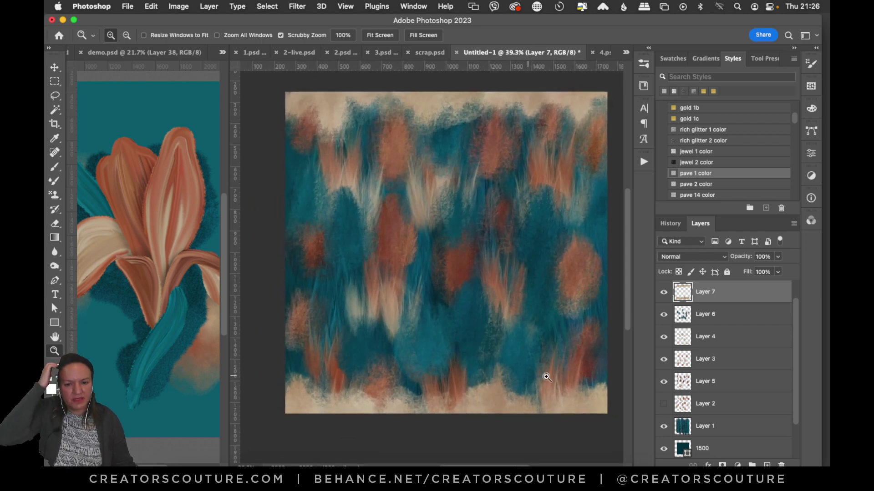
{"action": "left_click", "coordinate": [605, 53]}
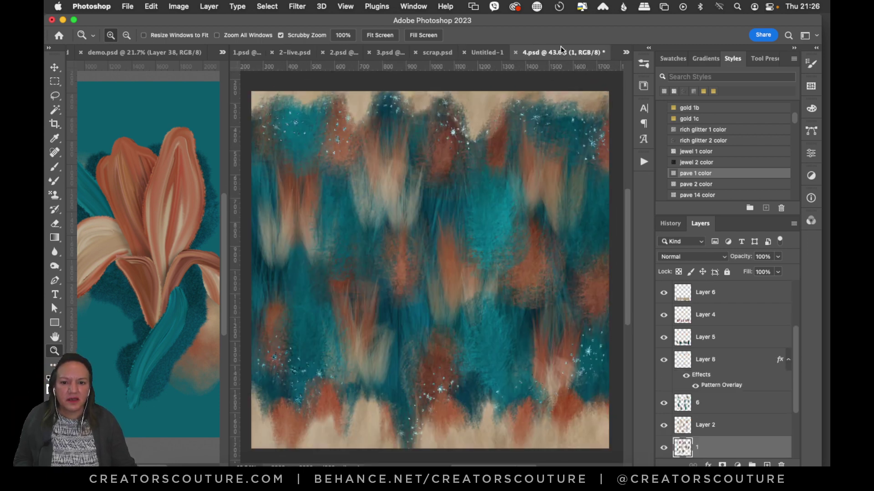
{"action": "left_click", "coordinate": [489, 53]}
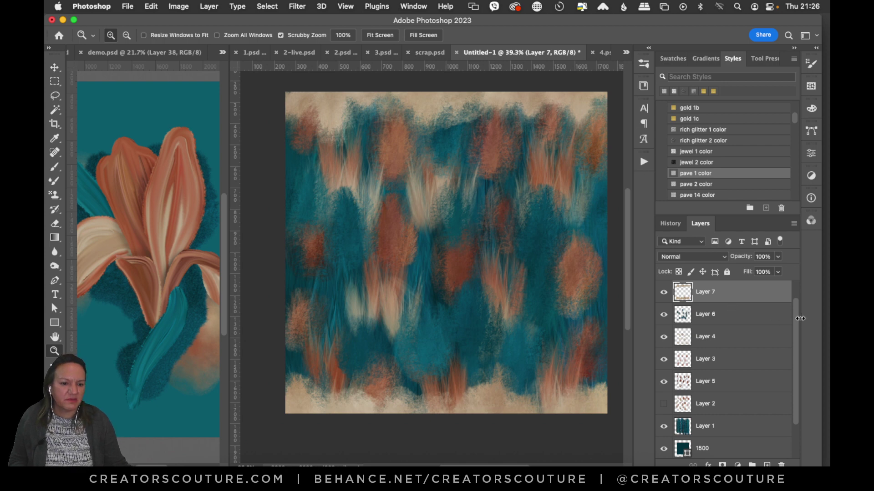
Step: Add a new layer above Layer 7 and select the Sparkles brush from the Clouds-Stars set at 175 px
{"action": "left_click_drag", "start_coordinate": [797, 317], "coordinate": [798, 288]}
{"action": "left_click", "coordinate": [767, 464]}
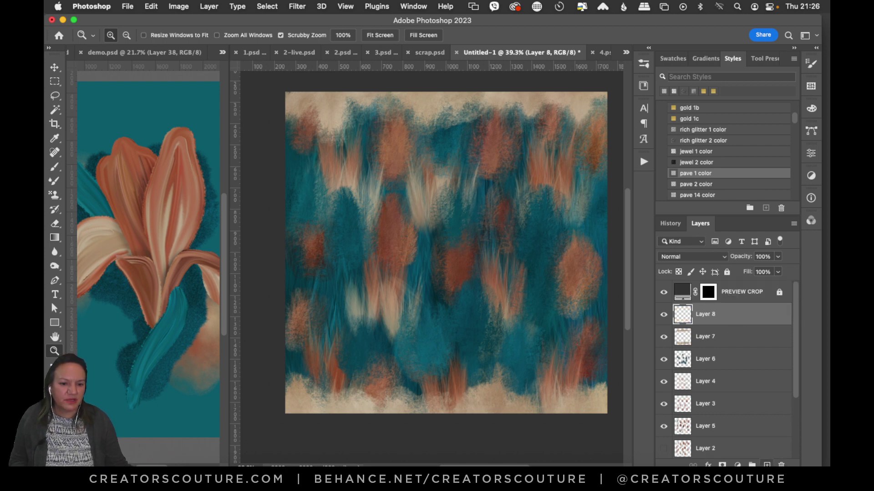
{"action": "left_click", "coordinate": [55, 167]}
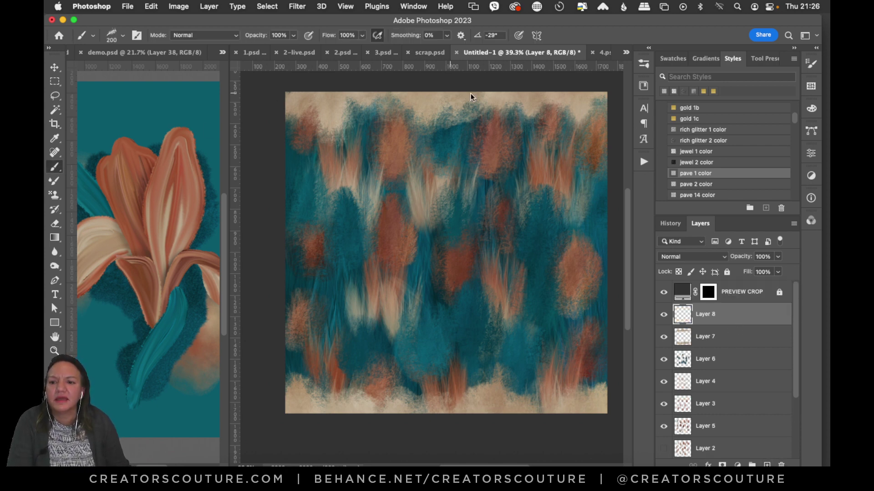
{"action": "left_click", "coordinate": [642, 64]}
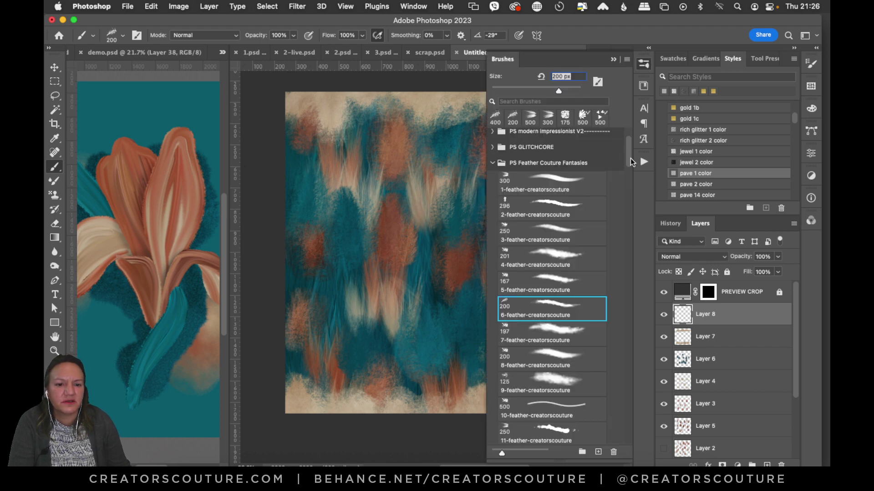
{"action": "mouse_move", "coordinate": [628, 158]}
{"action": "left_mouse_down"}
{"action": "mouse_move", "coordinate": [625, 241]}
{"action": "mouse_move", "coordinate": [608, 301]}
{"action": "mouse_move", "coordinate": [632, 147]}
{"action": "mouse_move", "coordinate": [625, 132]}
{"action": "left_mouse_up"}
{"action": "left_click", "coordinate": [121, 33]}
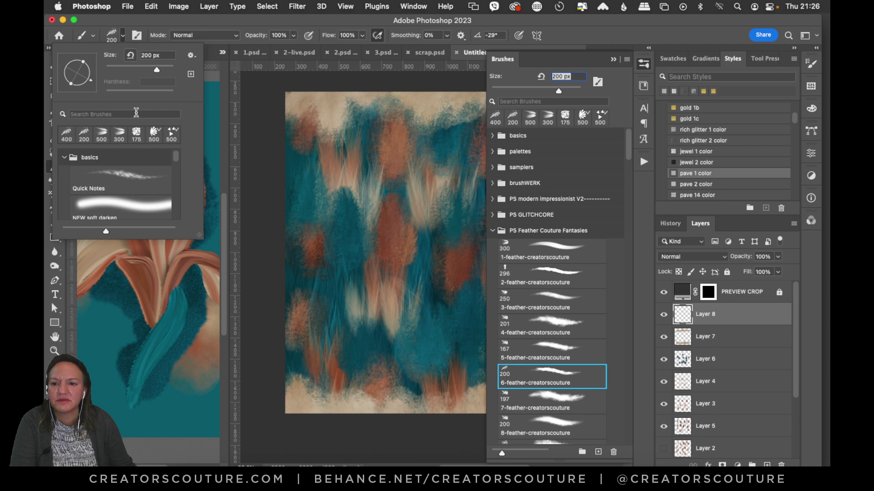
{"action": "left_click", "coordinate": [229, 24]}
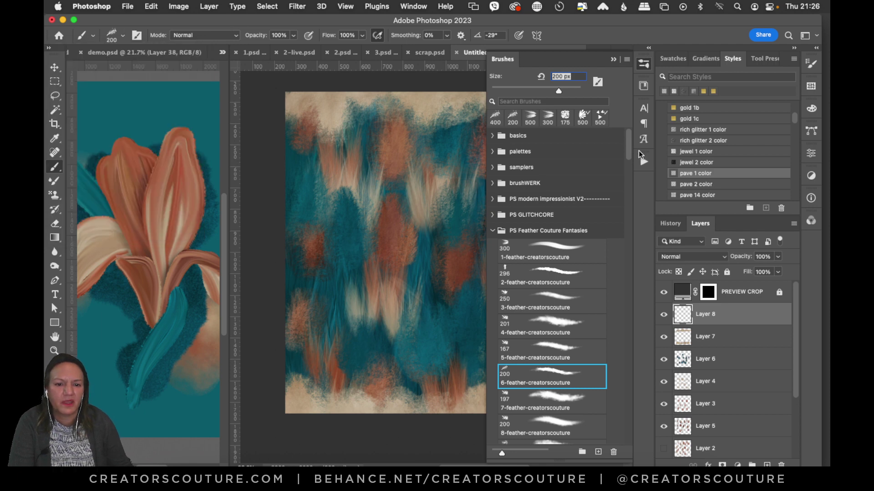
{"action": "mouse_move", "coordinate": [629, 147]}
{"action": "left_mouse_down"}
{"action": "mouse_move", "coordinate": [611, 350]}
{"action": "mouse_move", "coordinate": [588, 445]}
{"action": "mouse_move", "coordinate": [599, 422]}
{"action": "left_mouse_up"}
{"action": "mouse_move", "coordinate": [627, 410]}
{"action": "left_mouse_down"}
{"action": "mouse_move", "coordinate": [637, 291]}
{"action": "mouse_move", "coordinate": [633, 315]}
{"action": "left_mouse_up"}
{"action": "left_click", "coordinate": [560, 307]}
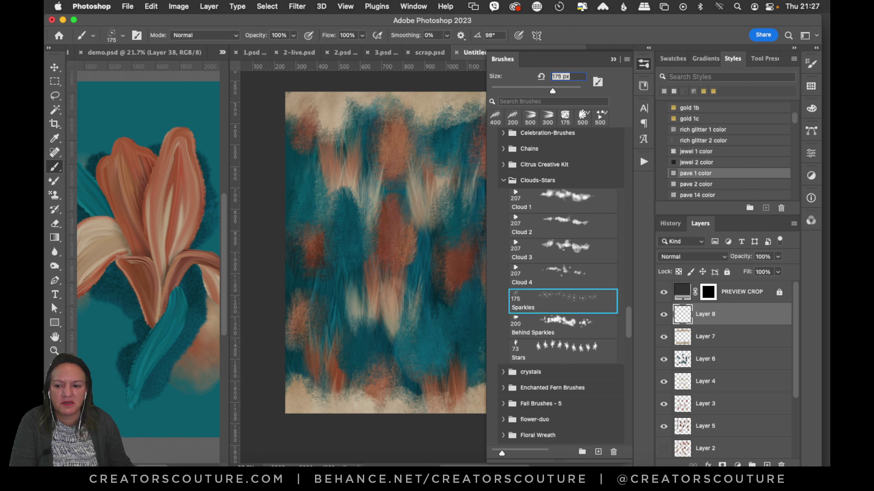
Step: Set the foreground colour to the muted teal swatch in the bam group
{"action": "left_click", "coordinate": [52, 387]}
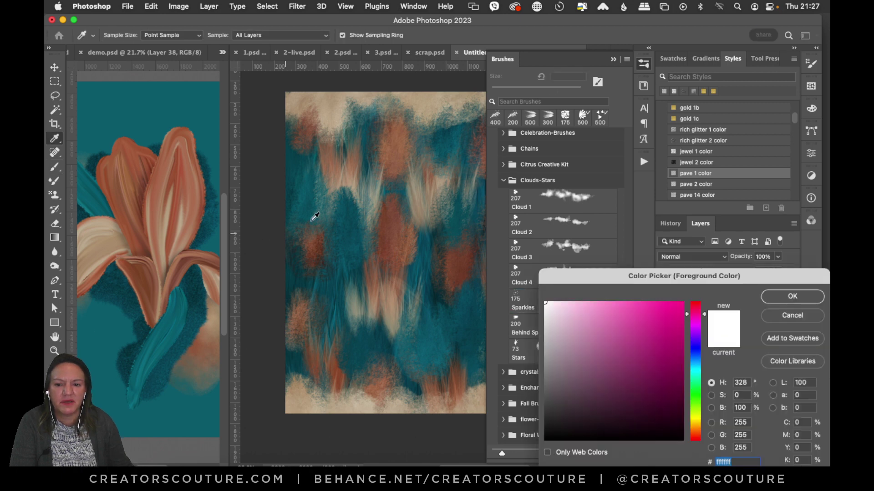
{"action": "left_click", "coordinate": [786, 318]}
{"action": "left_click", "coordinate": [673, 59]}
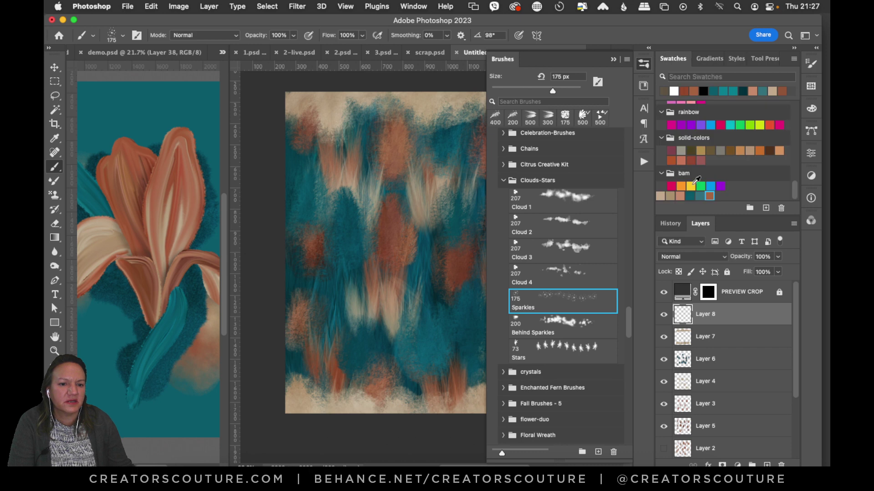
{"action": "left_click", "coordinate": [644, 66]}
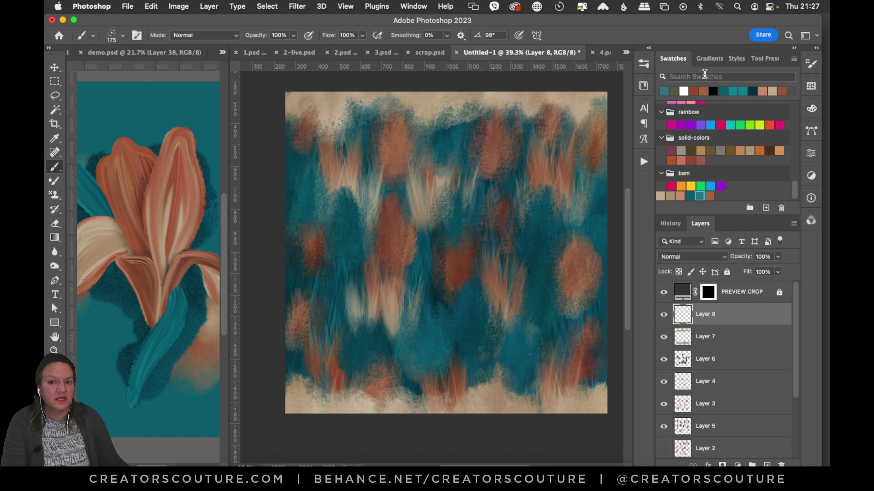
{"action": "left_click", "coordinate": [643, 63]}
{"action": "left_click", "coordinate": [644, 63]}
Step: Apply the snakeskin 1 color style to Layer 8
{"action": "left_click", "coordinate": [708, 59]}
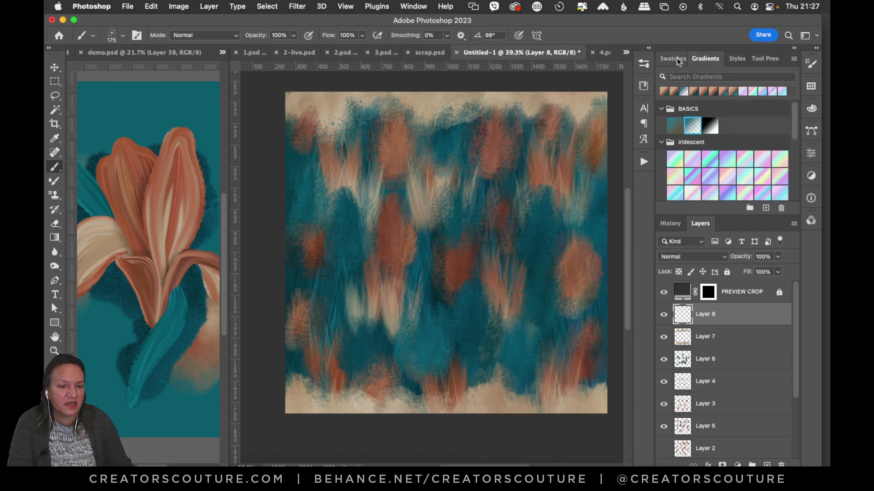
{"action": "left_click", "coordinate": [745, 61]}
{"action": "left_click_drag", "start_coordinate": [794, 121], "coordinate": [792, 132]}
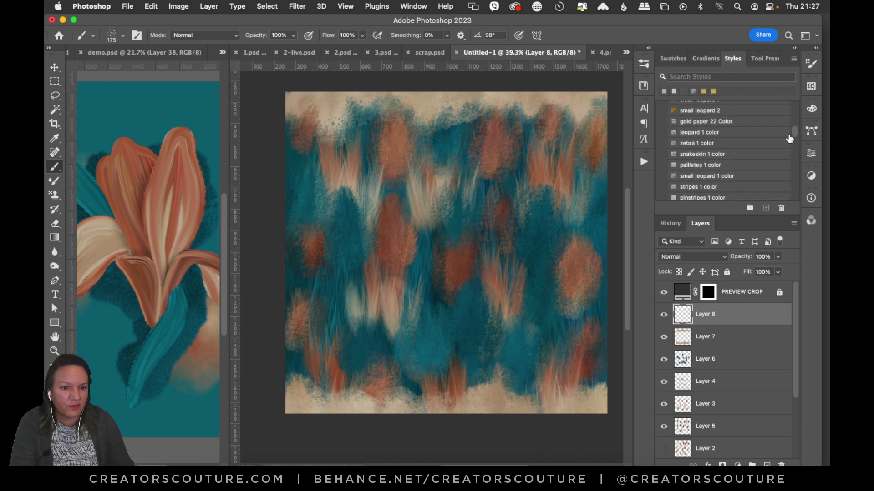
{"action": "left_click", "coordinate": [700, 154]}
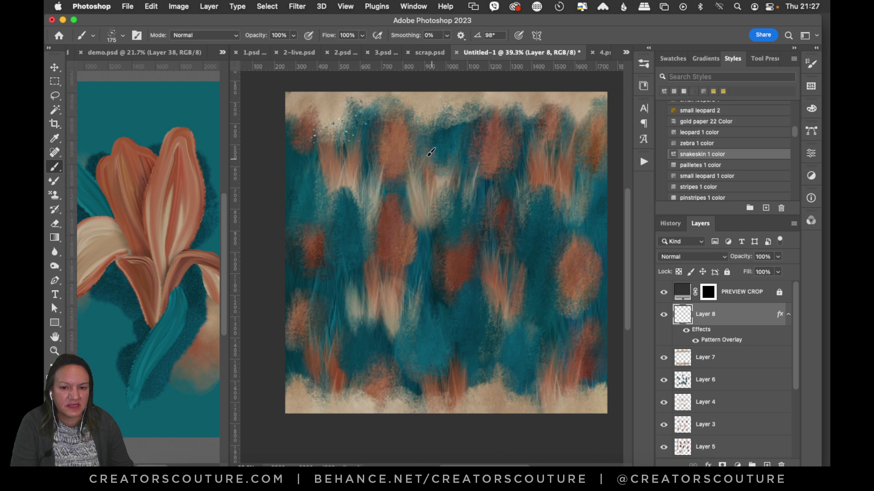
Step: Try scattering patterned sparkles along the canvas's upper edge and in its lower-left corner, and inspect them up close
{"action": "mouse_move", "coordinate": [362, 122]}
{"action": "left_mouse_down"}
{"action": "mouse_move", "coordinate": [427, 118]}
{"action": "mouse_move", "coordinate": [481, 130]}
{"action": "mouse_move", "coordinate": [563, 129]}
{"action": "left_mouse_up"}
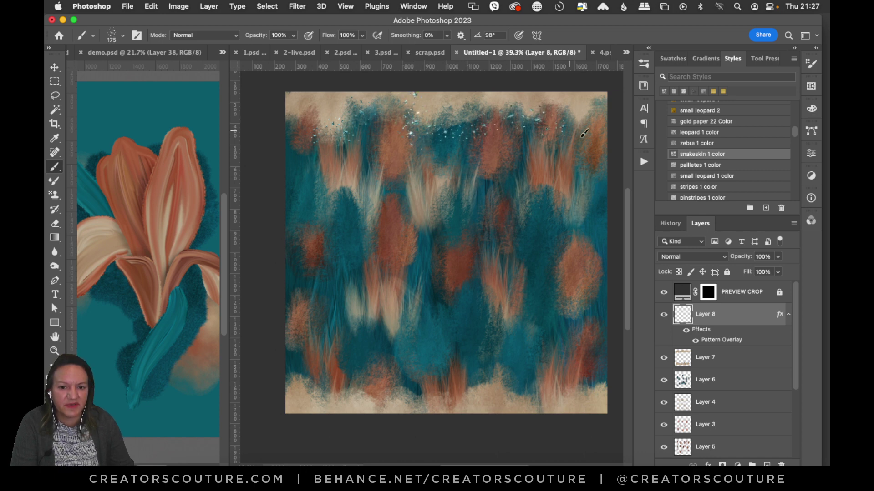
{"action": "left_click_drag", "start_coordinate": [321, 161], "coordinate": [298, 117]}
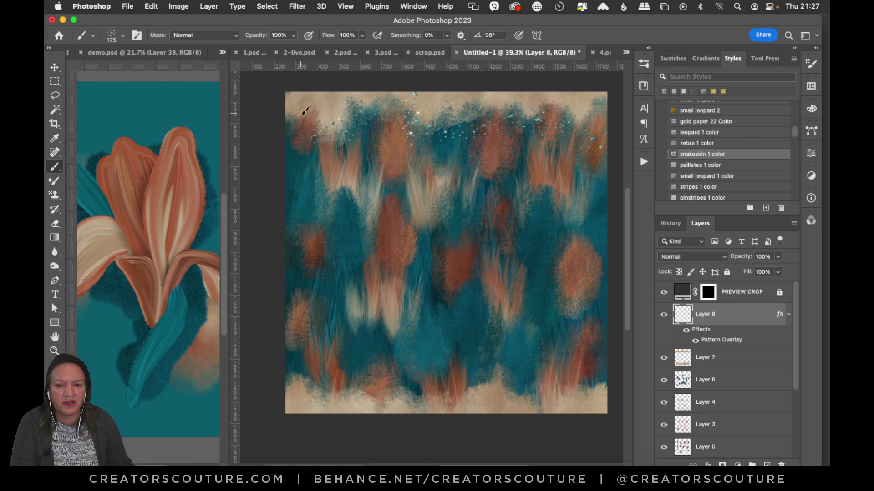
{"action": "mouse_move", "coordinate": [327, 367]}
{"action": "left_mouse_down"}
{"action": "mouse_move", "coordinate": [303, 377]}
{"action": "mouse_move", "coordinate": [333, 392]}
{"action": "mouse_move", "coordinate": [415, 398]}
{"action": "mouse_move", "coordinate": [398, 388]}
{"action": "mouse_move", "coordinate": [377, 396]}
{"action": "mouse_move", "coordinate": [420, 396]}
{"action": "left_mouse_up"}
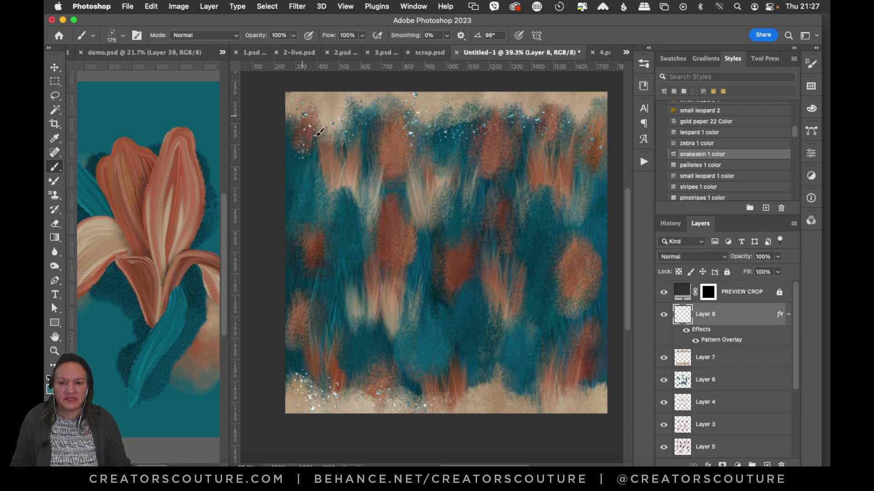
{"action": "key", "text": "z"}
{"action": "left_click_drag", "start_coordinate": [346, 103], "coordinate": [373, 103]}
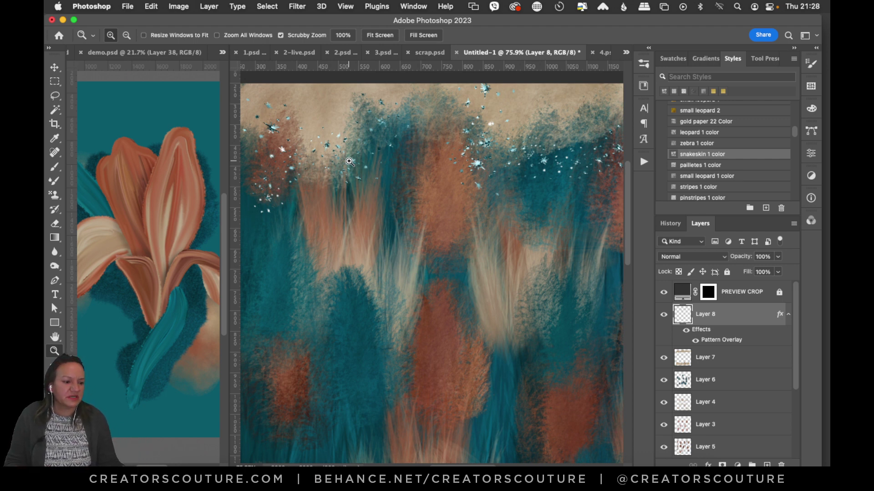
{"action": "key", "text": "super+0"}
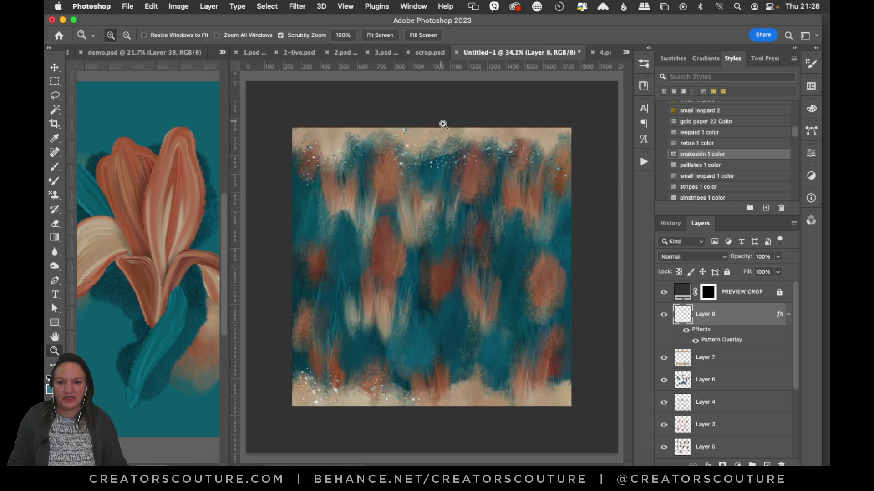
{"action": "left_click_drag", "start_coordinate": [458, 141], "coordinate": [475, 141]}
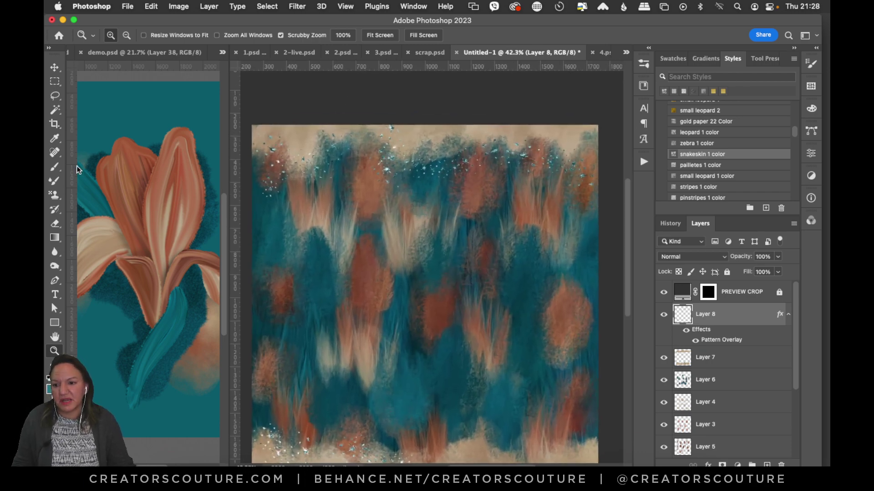
Step: Paint clusters of sparkles with the Sparkles brush across the canvas's upper part and along its lower cream band
{"action": "left_click", "coordinate": [55, 169]}
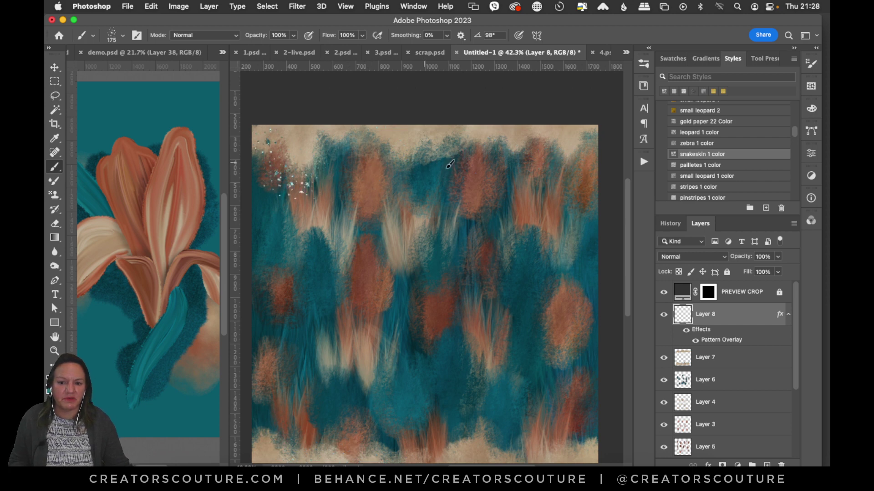
{"action": "mouse_move", "coordinate": [345, 126]}
{"action": "left_mouse_down"}
{"action": "mouse_move", "coordinate": [415, 184]}
{"action": "mouse_move", "coordinate": [482, 159]}
{"action": "mouse_move", "coordinate": [423, 156]}
{"action": "mouse_move", "coordinate": [489, 149]}
{"action": "mouse_move", "coordinate": [545, 161]}
{"action": "left_mouse_up"}
{"action": "left_click_drag", "start_coordinate": [627, 214], "coordinate": [626, 252]}
{"action": "mouse_move", "coordinate": [564, 352]}
{"action": "left_mouse_down"}
{"action": "mouse_move", "coordinate": [513, 373]}
{"action": "mouse_move", "coordinate": [437, 361]}
{"action": "left_mouse_up"}
{"action": "left_click_drag", "start_coordinate": [322, 341], "coordinate": [418, 356]}
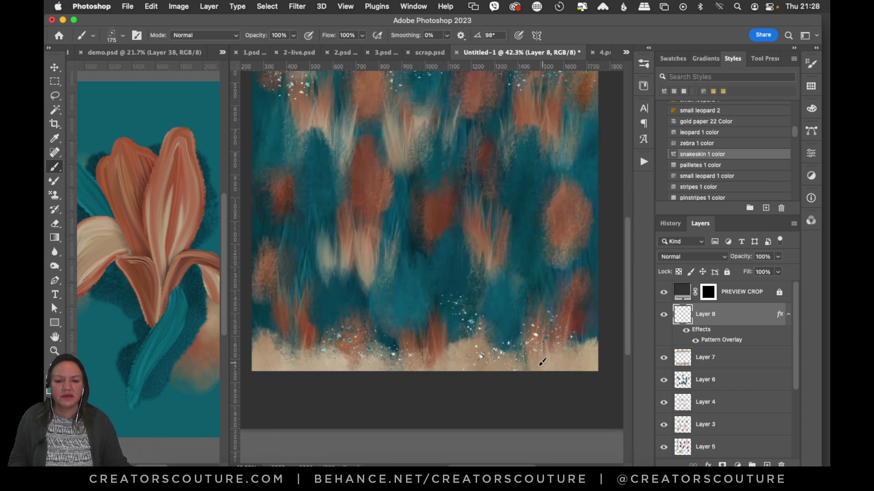
{"action": "left_click_drag", "start_coordinate": [310, 358], "coordinate": [275, 343]}
{"action": "mouse_move", "coordinate": [481, 466]}
{"action": "left_mouse_down"}
{"action": "mouse_move", "coordinate": [469, 466]}
{"action": "mouse_move", "coordinate": [494, 455]}
{"action": "left_mouse_up"}
{"action": "left_click_drag", "start_coordinate": [628, 257], "coordinate": [628, 236]}
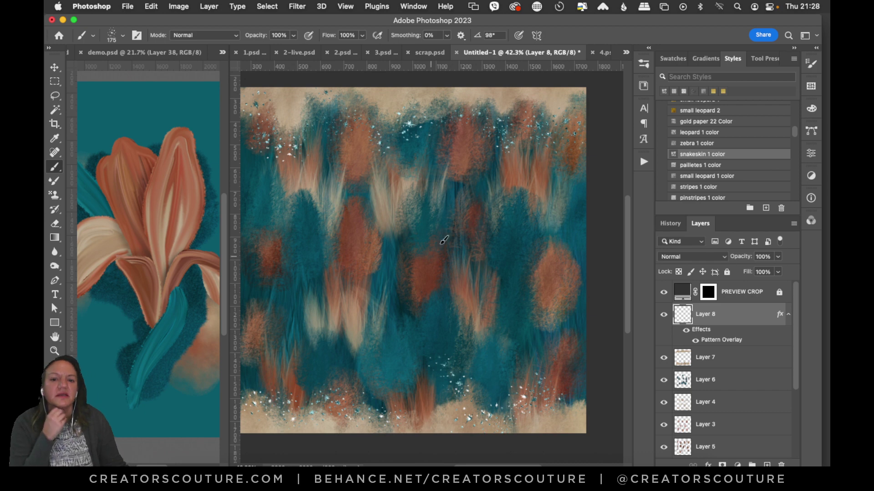
Step: Examine the finished feather texture and its sparkle placement in 4.psd
{"action": "left_click", "coordinate": [601, 53]}
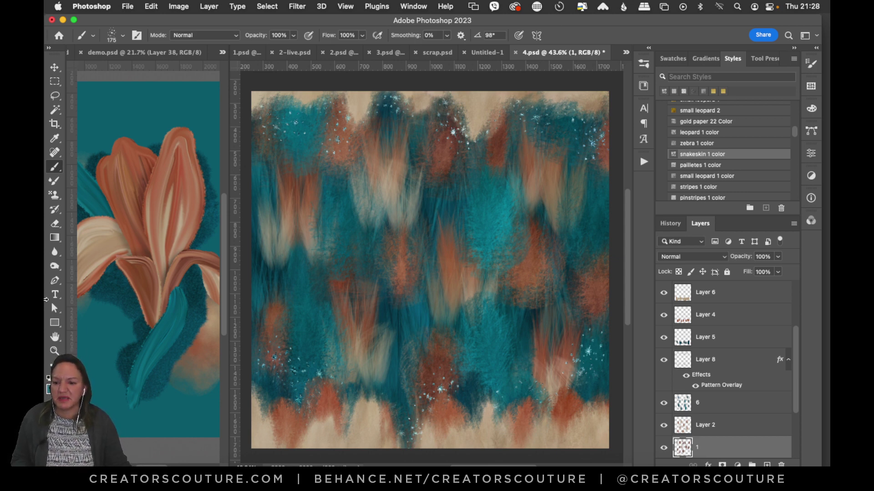
{"action": "left_click", "coordinate": [55, 349]}
{"action": "left_click_drag", "start_coordinate": [554, 218], "coordinate": [536, 273]}
{"action": "scroll", "coordinate": [592, 214], "scroll_direction": "down", "scroll_amount": 10}
{"action": "scroll", "coordinate": [566, 274], "scroll_direction": "down", "scroll_amount": 4}
{"action": "scroll", "coordinate": [573, 269], "scroll_direction": "up", "scroll_amount": 3}
{"action": "scroll", "coordinate": [575, 267], "scroll_direction": "up", "scroll_amount": 2}
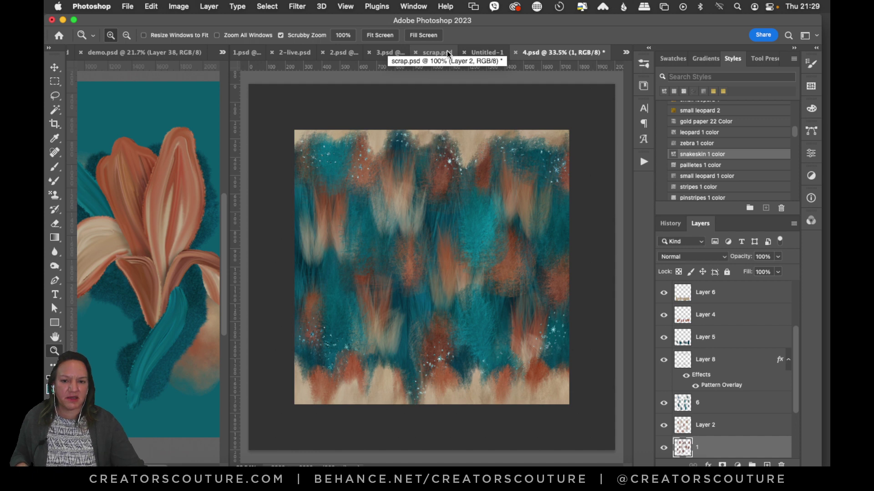
Step: View 2-live.psd, then open making-palette.psd from the recent files and inspect its shoe photo beside demo.psd
{"action": "left_click", "coordinate": [295, 52]}
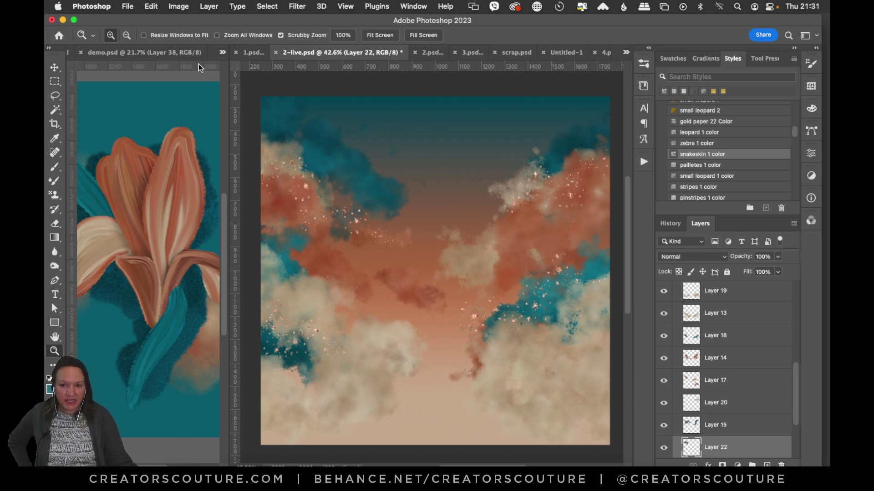
{"action": "left_click", "coordinate": [223, 52]}
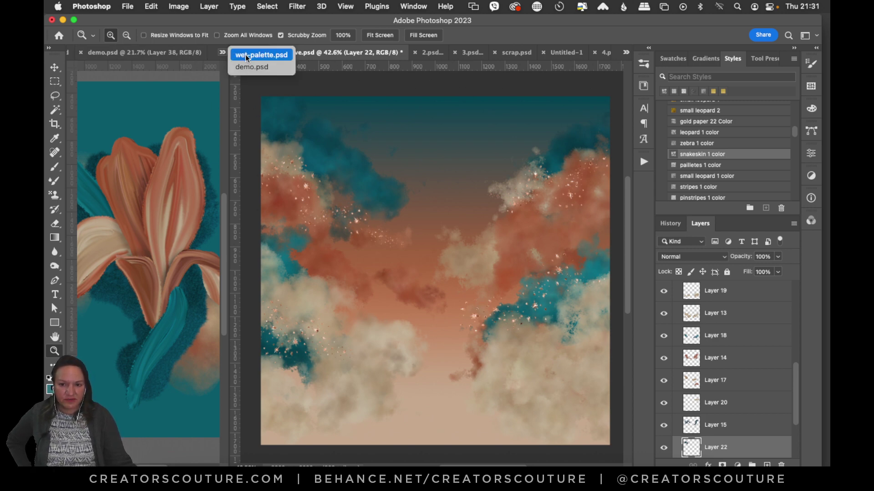
{"action": "left_click", "coordinate": [335, 54]}
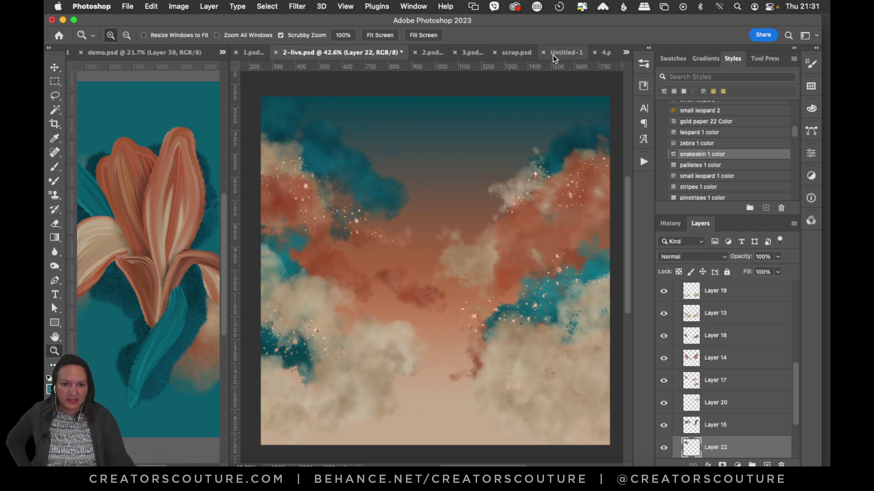
{"action": "left_click", "coordinate": [59, 35]}
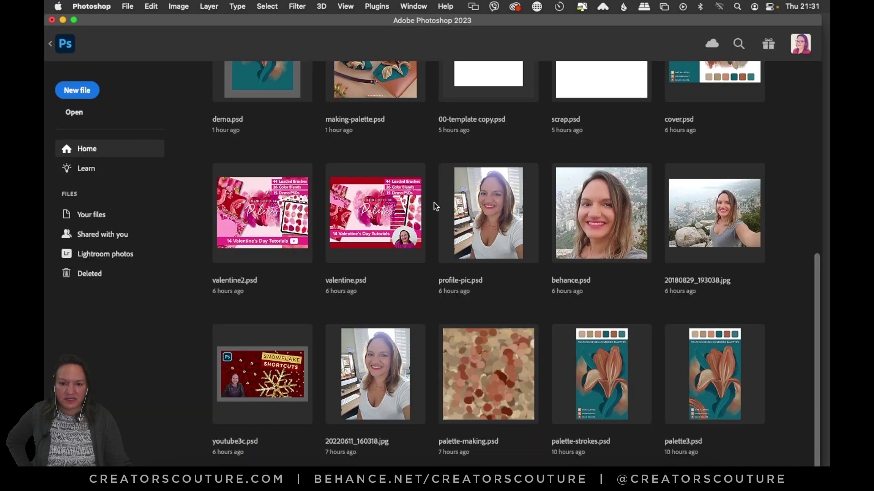
{"action": "left_click", "coordinate": [400, 85]}
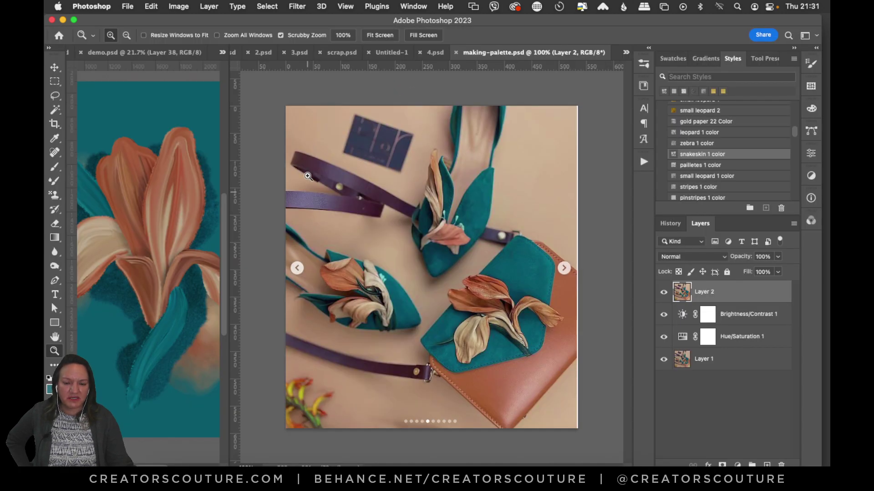
{"action": "scroll", "coordinate": [455, 238], "scroll_direction": "up", "scroll_amount": 5}
{"action": "left_click", "coordinate": [172, 191]}
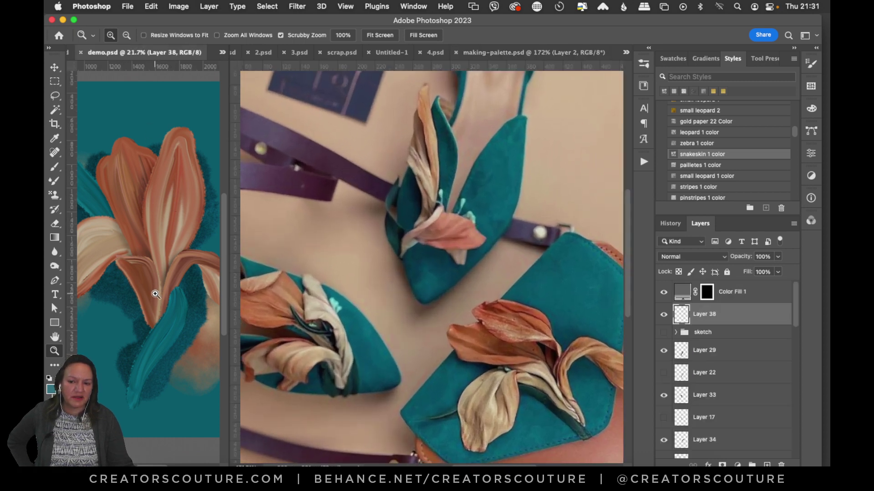
Step: Review the streaked pattern in 3.psd, then switch to Restream Chat and move its window off the artwork
{"action": "left_click", "coordinate": [299, 52]}
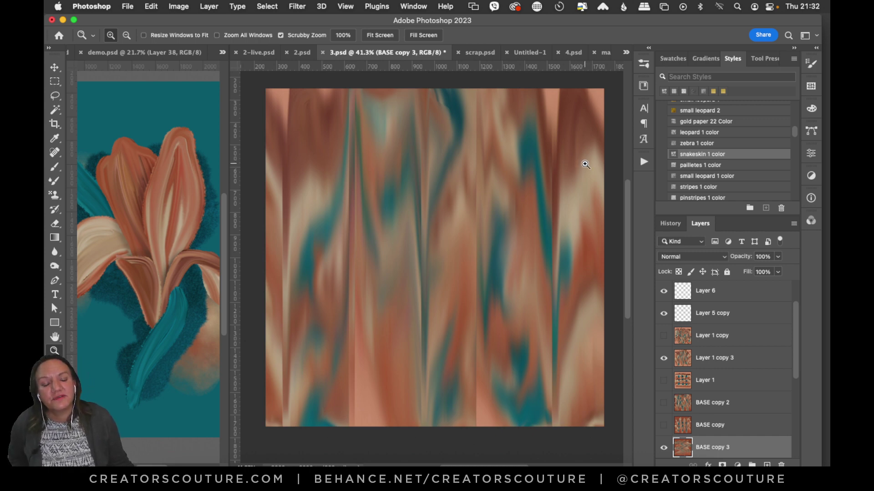
{"action": "scroll", "coordinate": [591, 173], "scroll_direction": "up", "scroll_amount": 2}
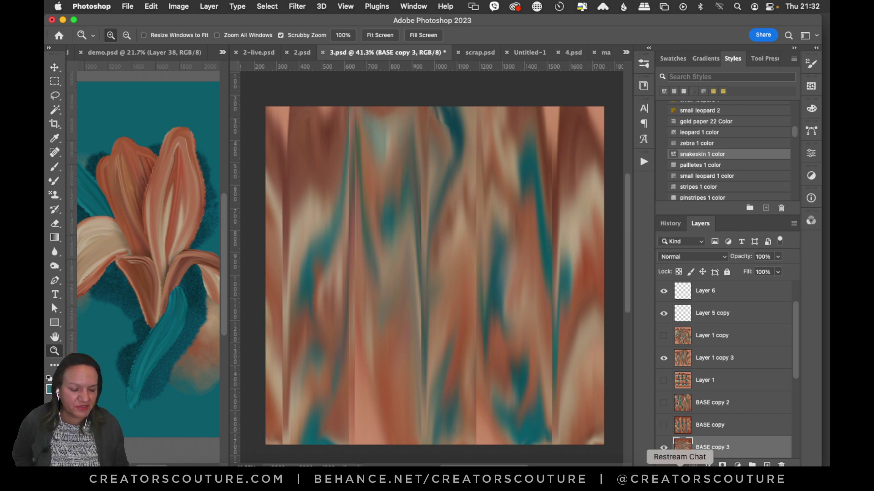
{"action": "left_click", "coordinate": [679, 473]}
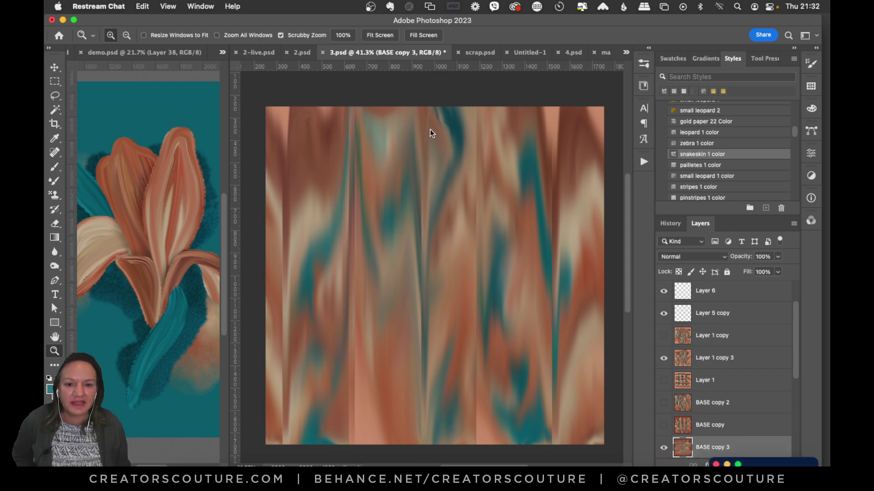
{"action": "left_click_drag", "start_coordinate": [746, 312], "coordinate": [746, 487]}
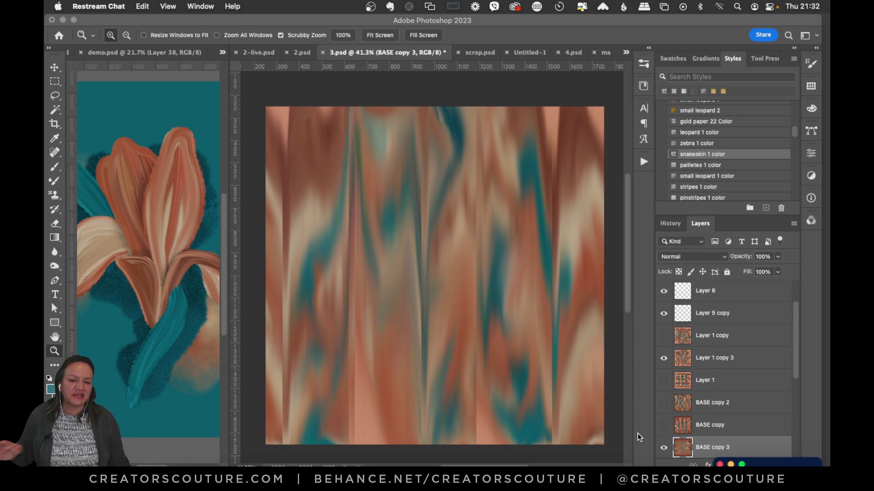